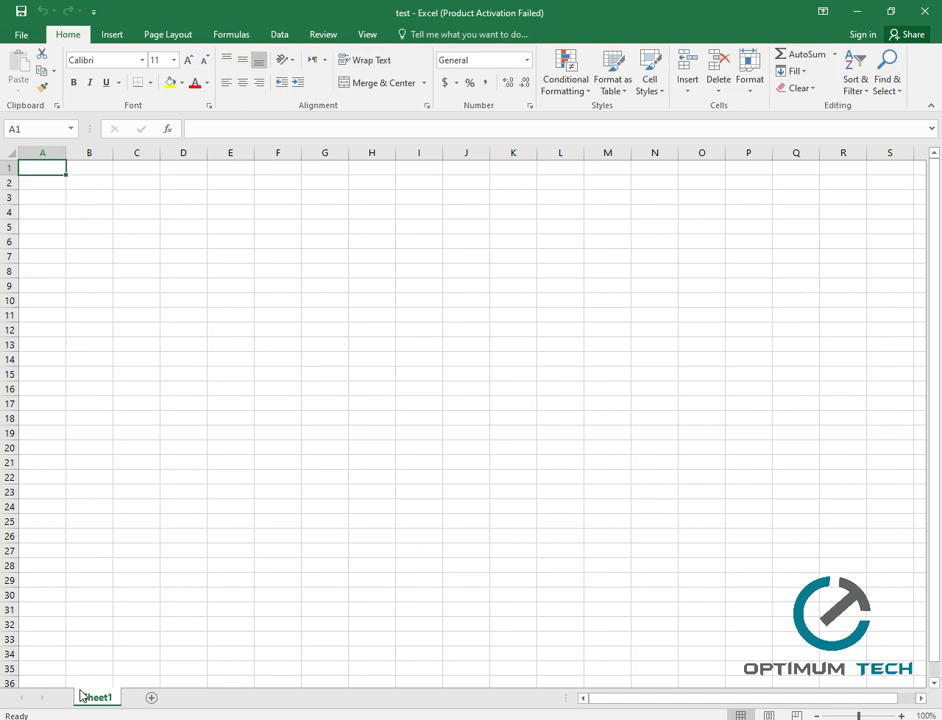
# Add two new blank worksheets, Sheet2 and Sheet3, beside Sheet1.
pyautogui.click(152, 699)
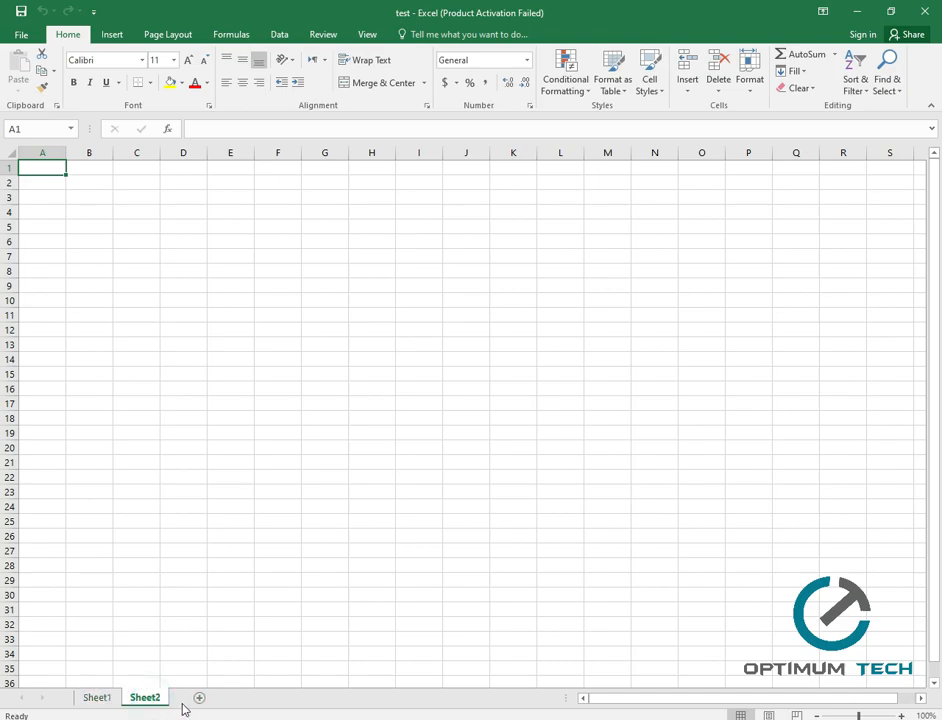
pyautogui.click(200, 699)
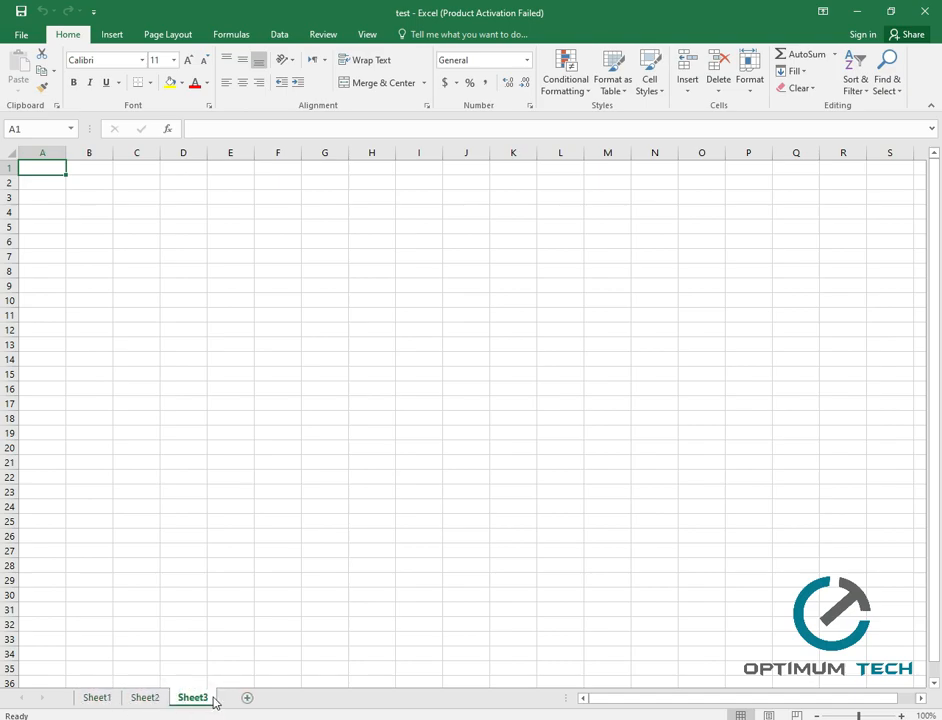
# Rename Sheet1 to 'expence sheet'.
pyautogui.click(95, 699)
pyautogui.rightClick(100, 698)
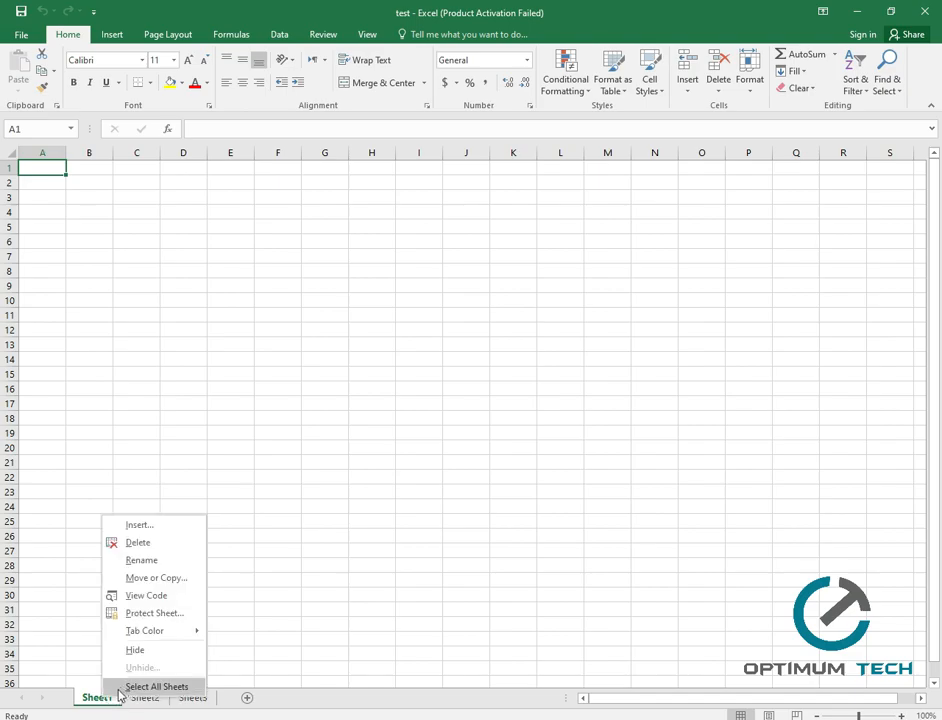
pyautogui.click(143, 559)
pyautogui.write('ex')
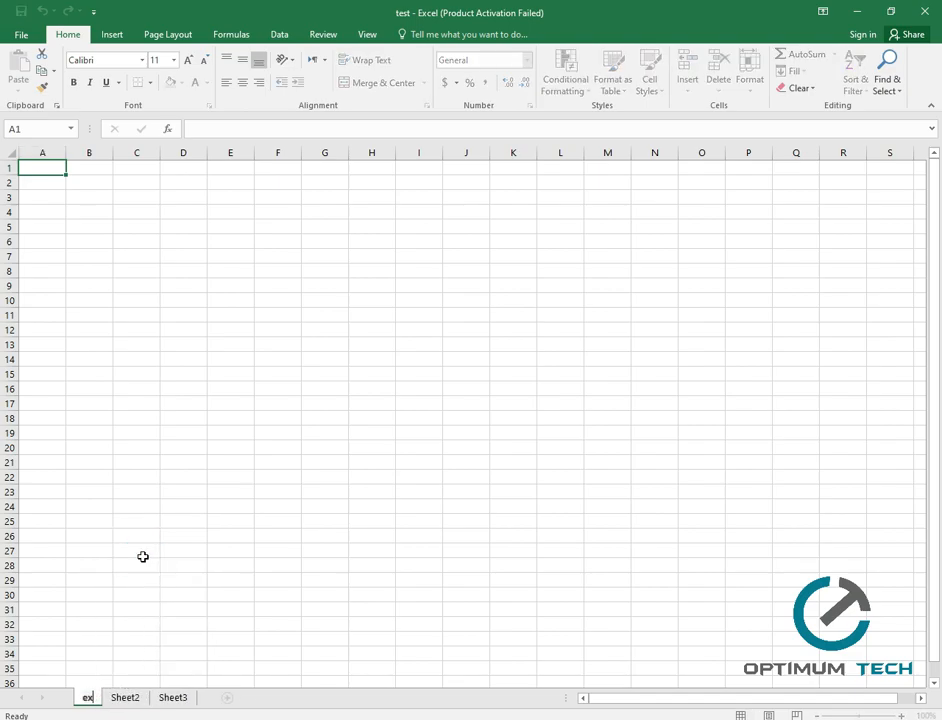
pyautogui.write('pence sheet')
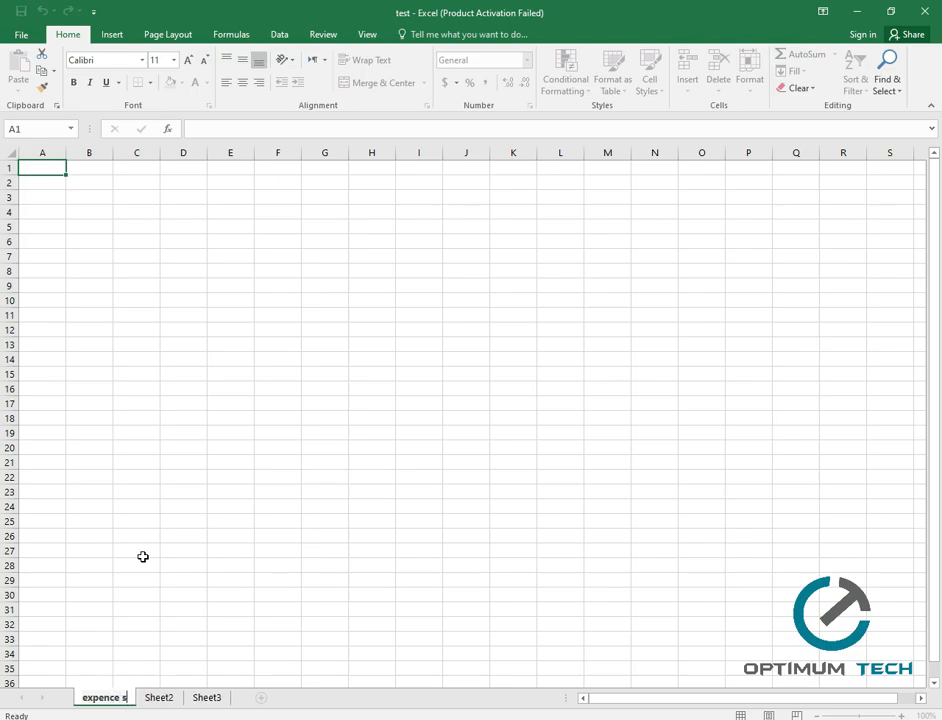
pyautogui.press('BackSpace')
pyautogui.press('BackSpace')
pyautogui.press('BackSpace')
pyautogui.press('BackSpace')
pyautogui.press('BackSpace')
pyautogui.press('BackSpace')
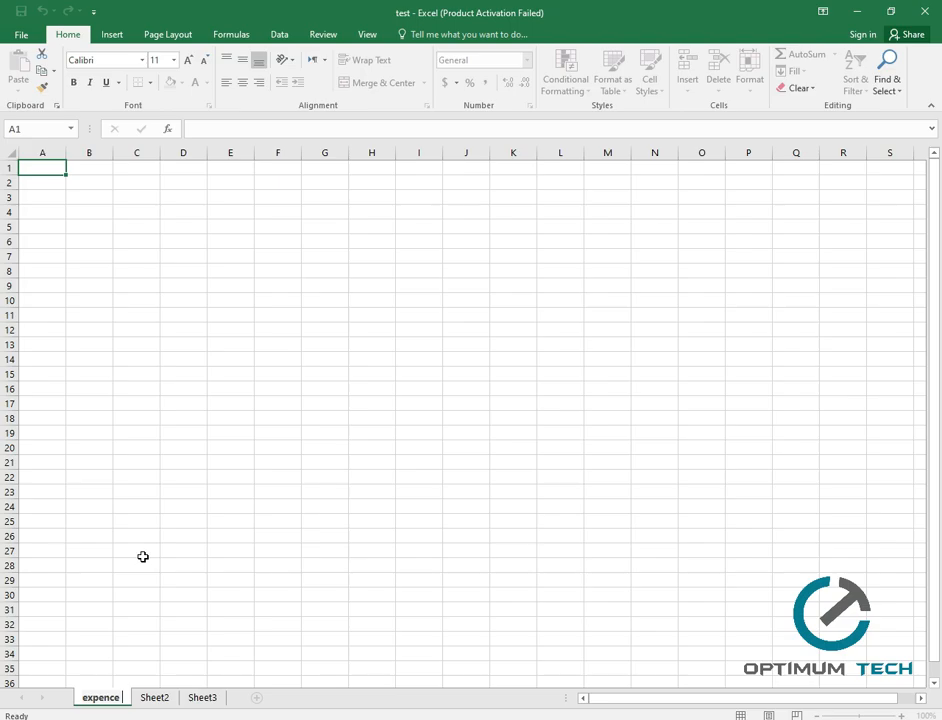
pyautogui.write('sheet')
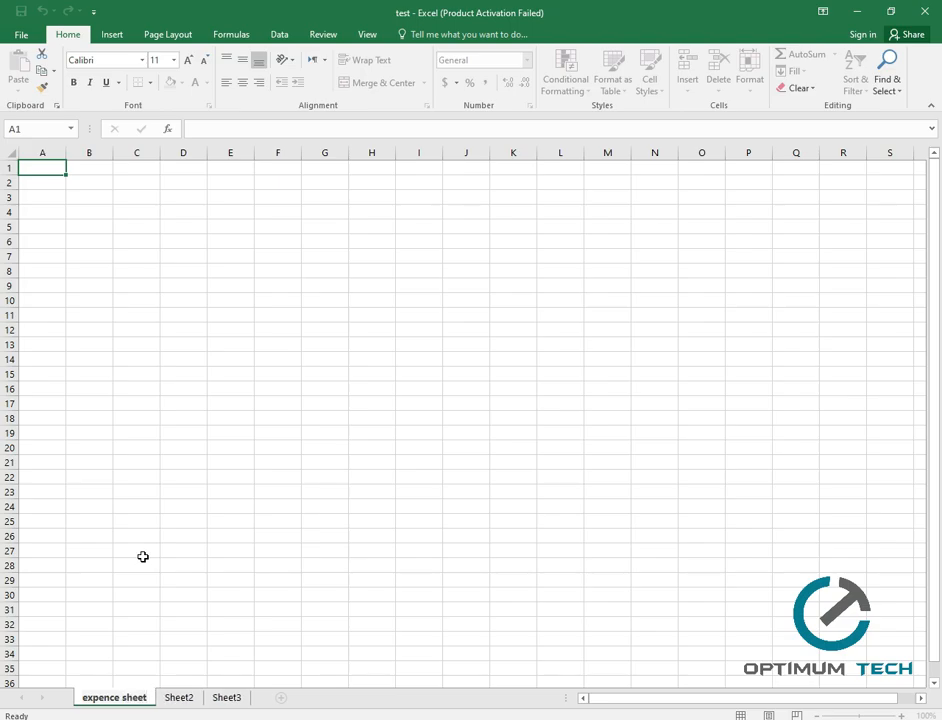
pyautogui.click(143, 556)
# Rename Sheet2 to 'salry managemnt'.
pyautogui.rightClick(182, 697)
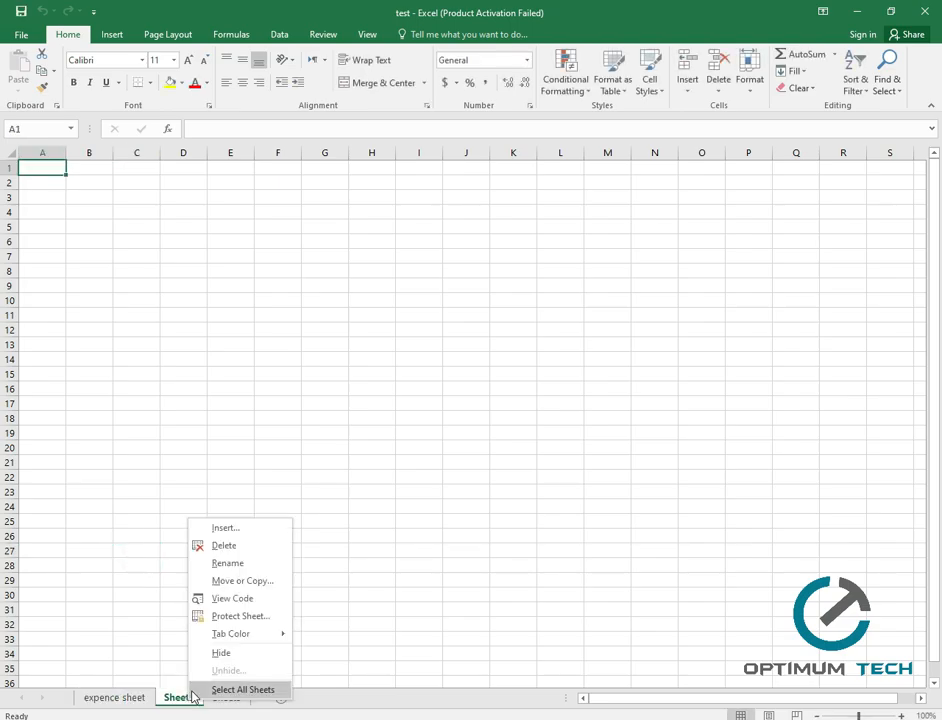
pyautogui.click(236, 564)
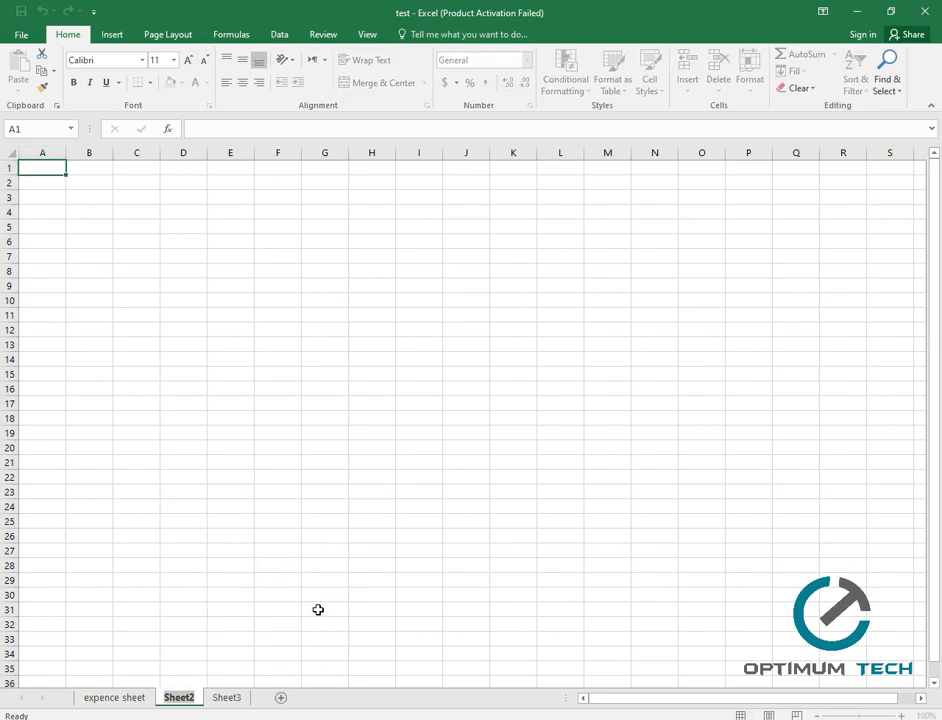
pyautogui.write('salr')
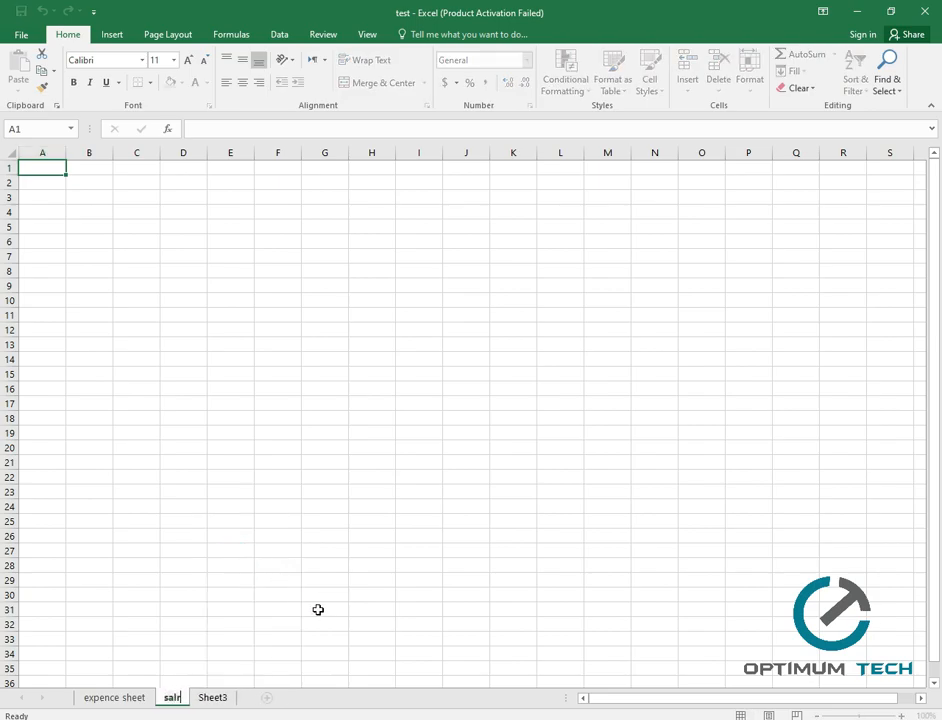
pyautogui.write('y managemnt')
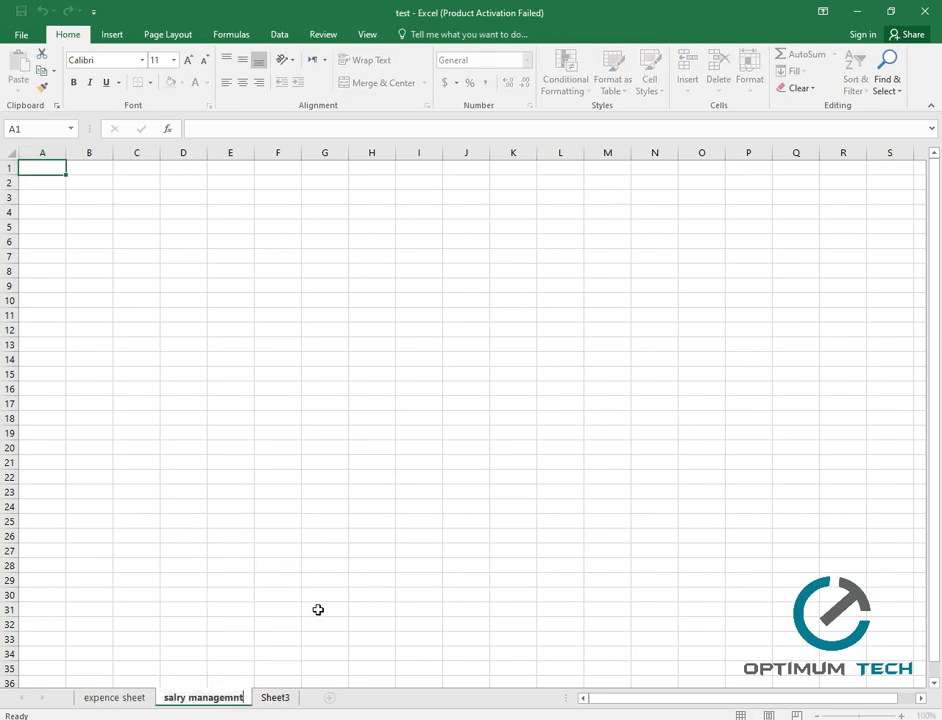
pyautogui.click(318, 609)
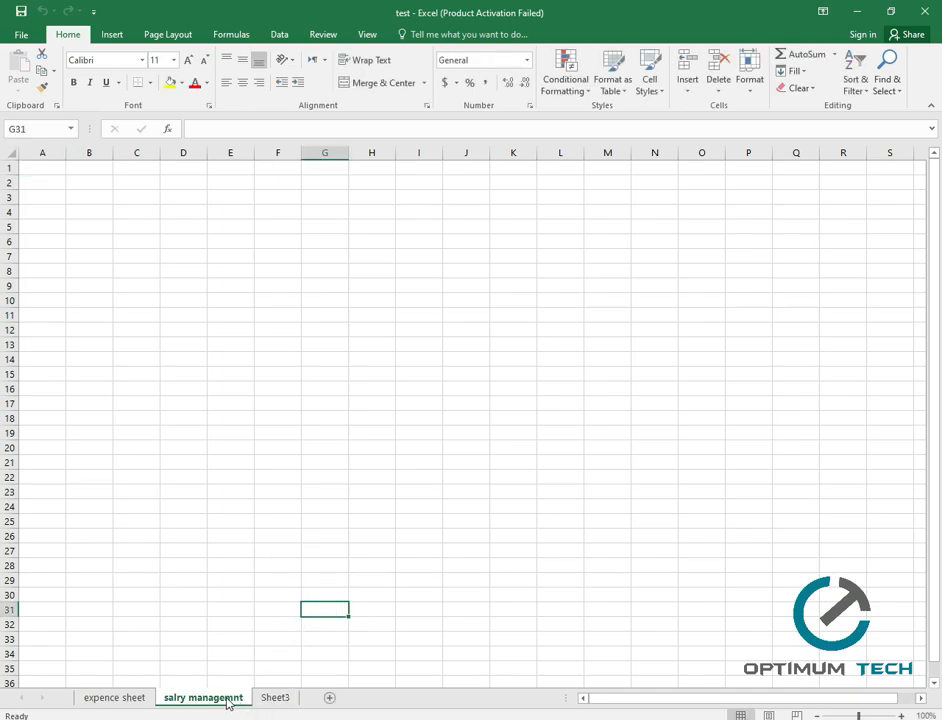
# Start renaming Sheet3, typing 'bills record' as its name.
pyautogui.rightClick(280, 700)
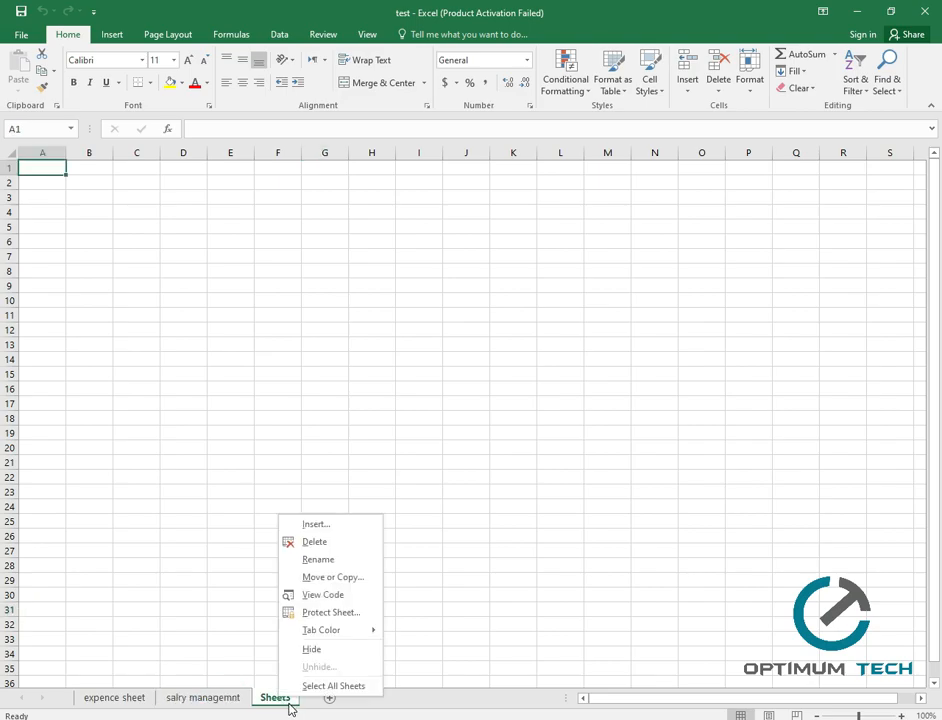
pyautogui.click(352, 560)
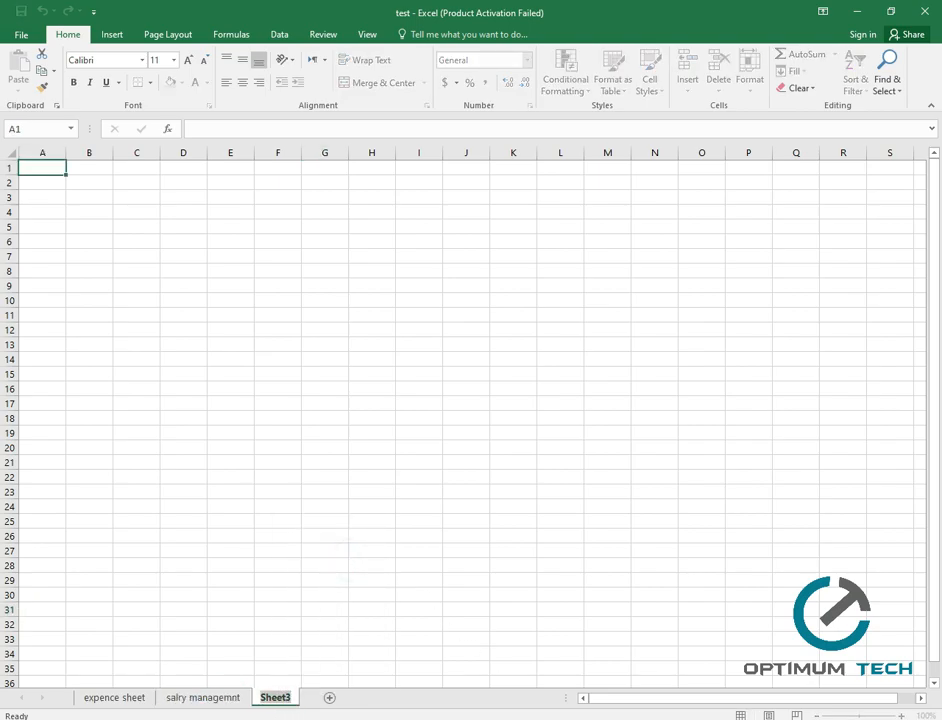
pyautogui.write('bill')
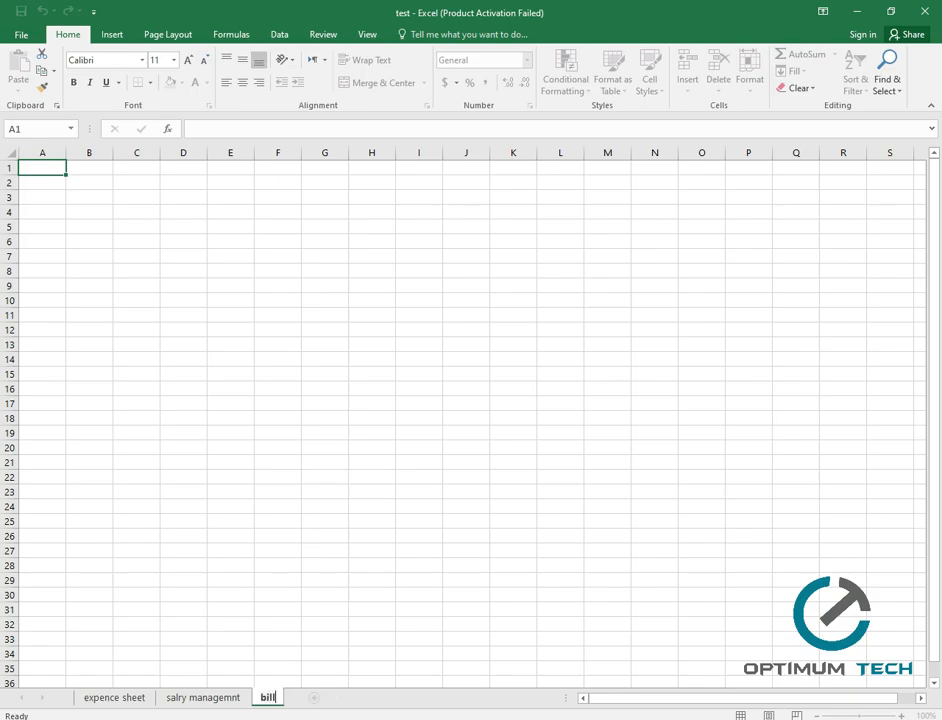
pyautogui.write('s record')
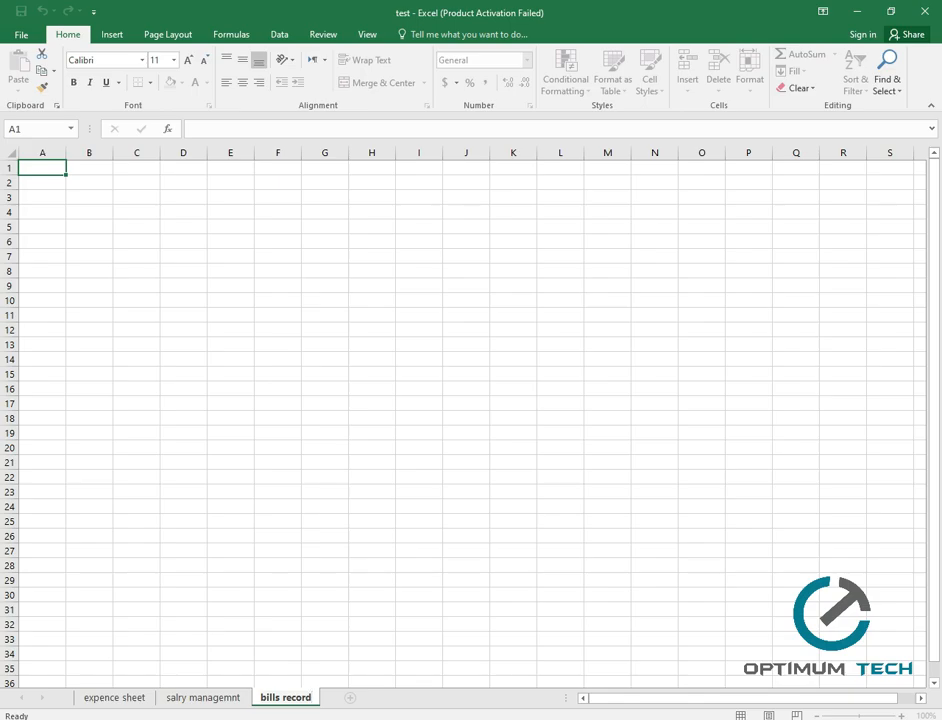
# Confirm the 'bills record' name and look through the three renamed sheets.
pyautogui.click(299, 509)
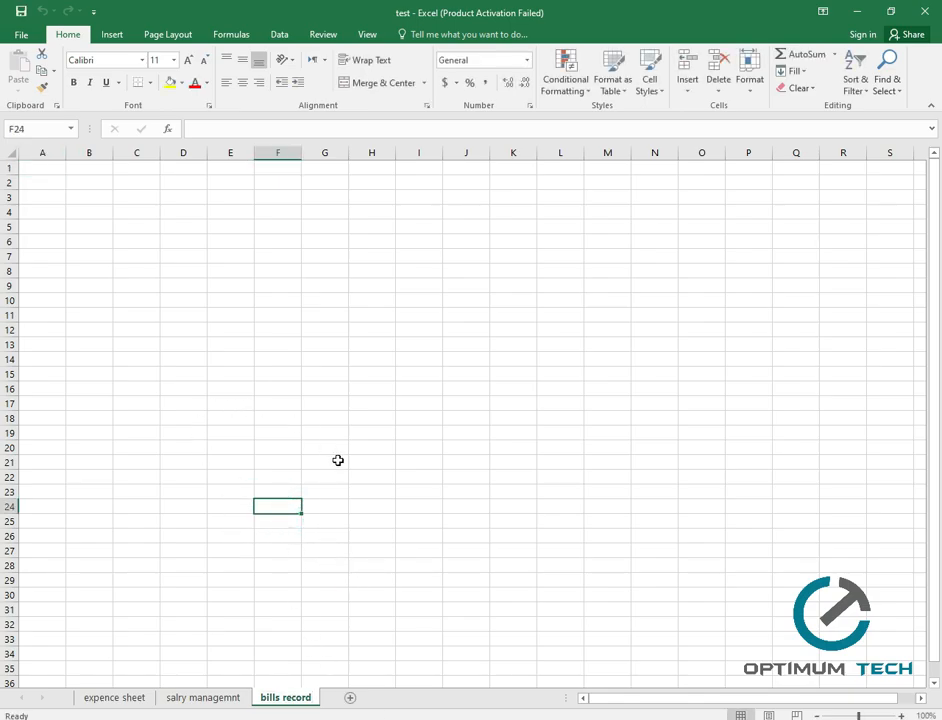
pyautogui.click(236, 706)
pyautogui.click(126, 703)
pyautogui.click(292, 705)
pyautogui.click(220, 703)
pyautogui.click(128, 703)
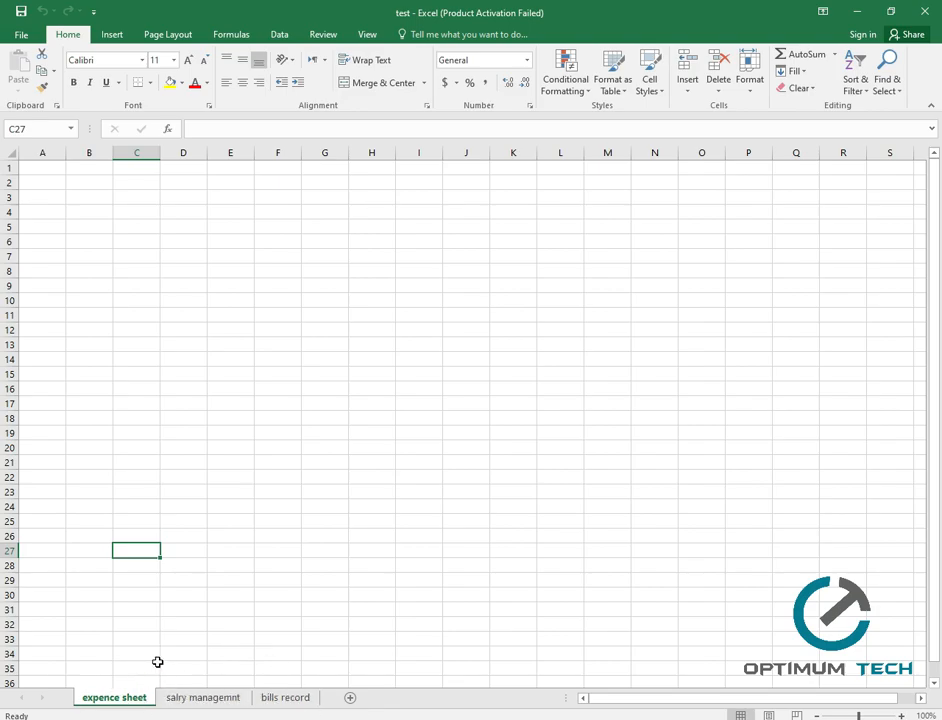
# Colour the expence sheet tab orange and the salry managemnt tab green.
pyautogui.rightClick(131, 702)
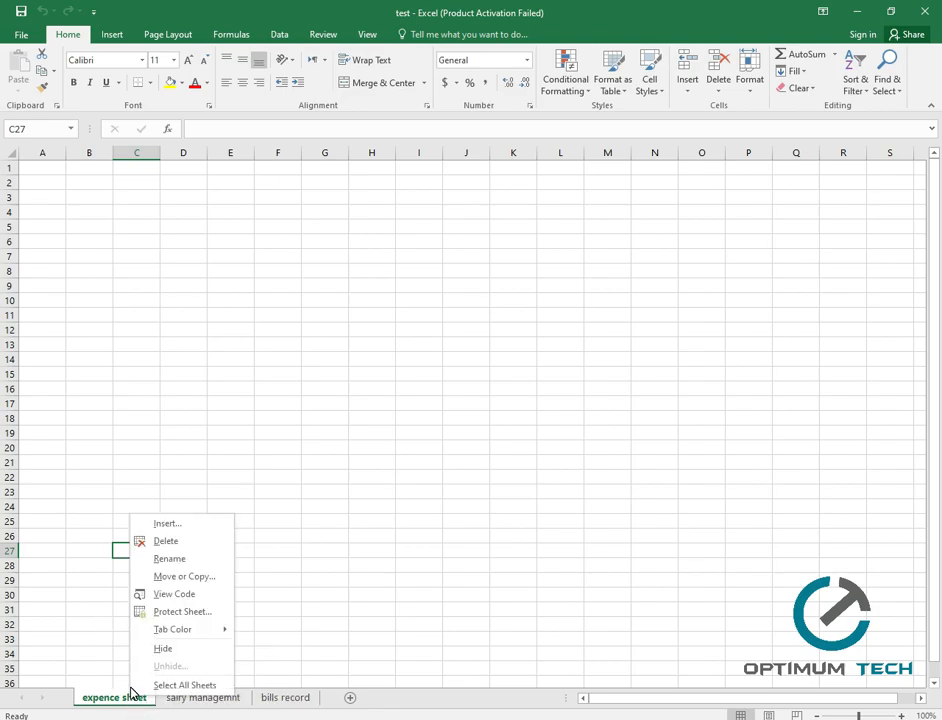
pyautogui.moveTo(210, 638)
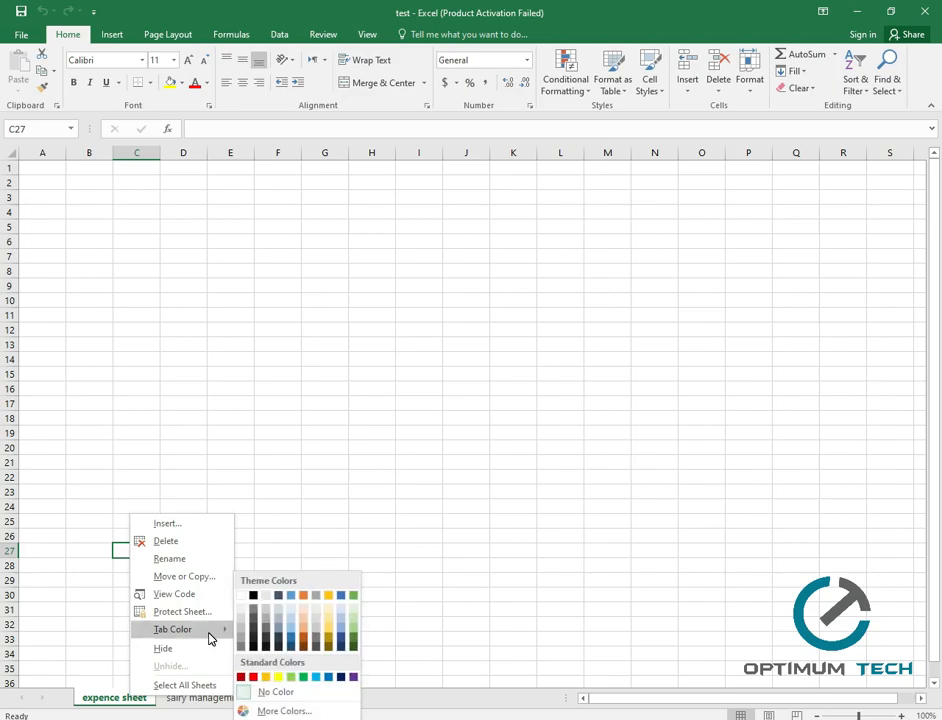
pyautogui.click(304, 635)
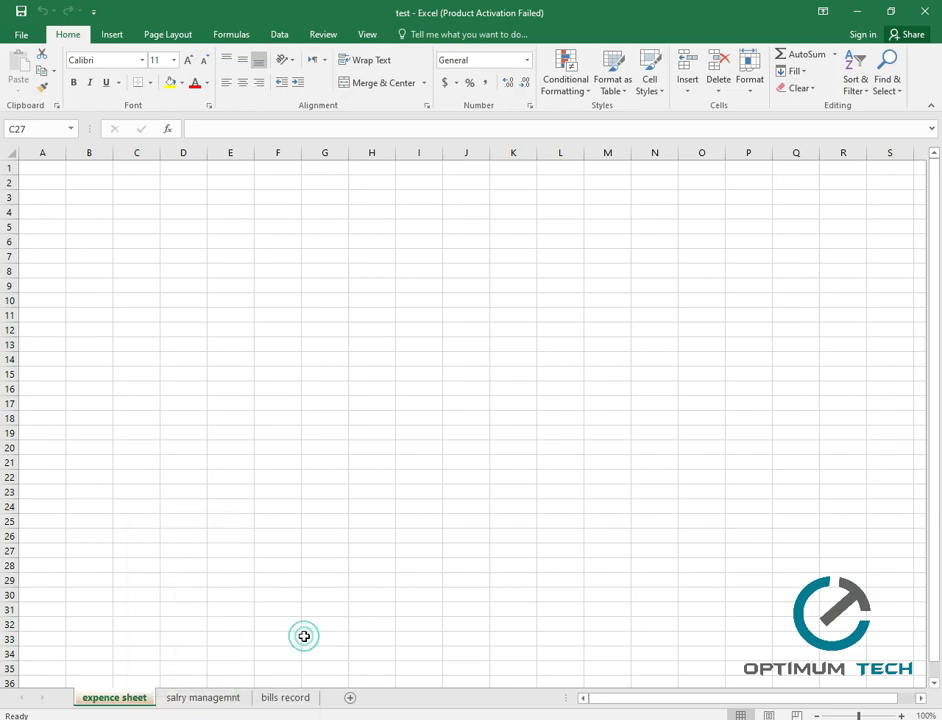
pyautogui.click(215, 700)
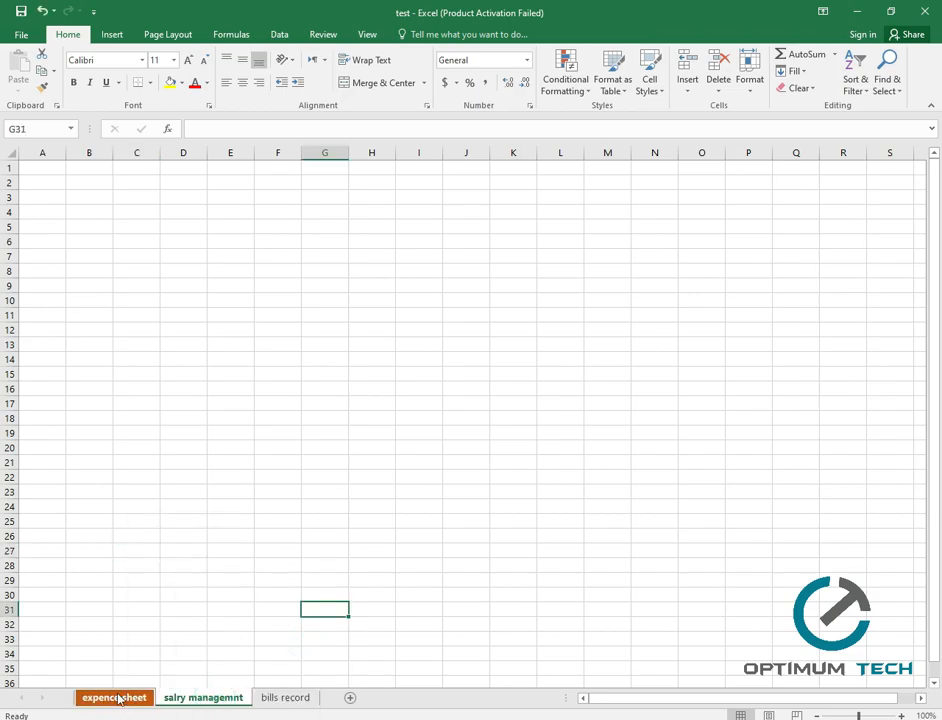
pyautogui.rightClick(213, 700)
pyautogui.moveTo(304, 630)
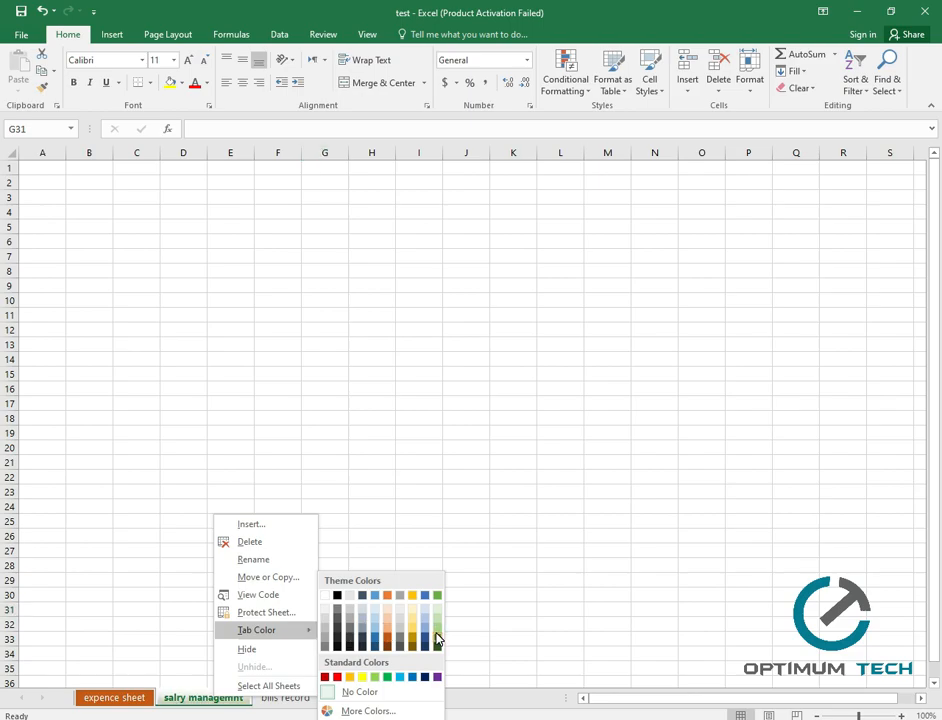
pyautogui.click(437, 641)
# Colour the bills record tab grey, then return to the expence sheet.
pyautogui.click(305, 698)
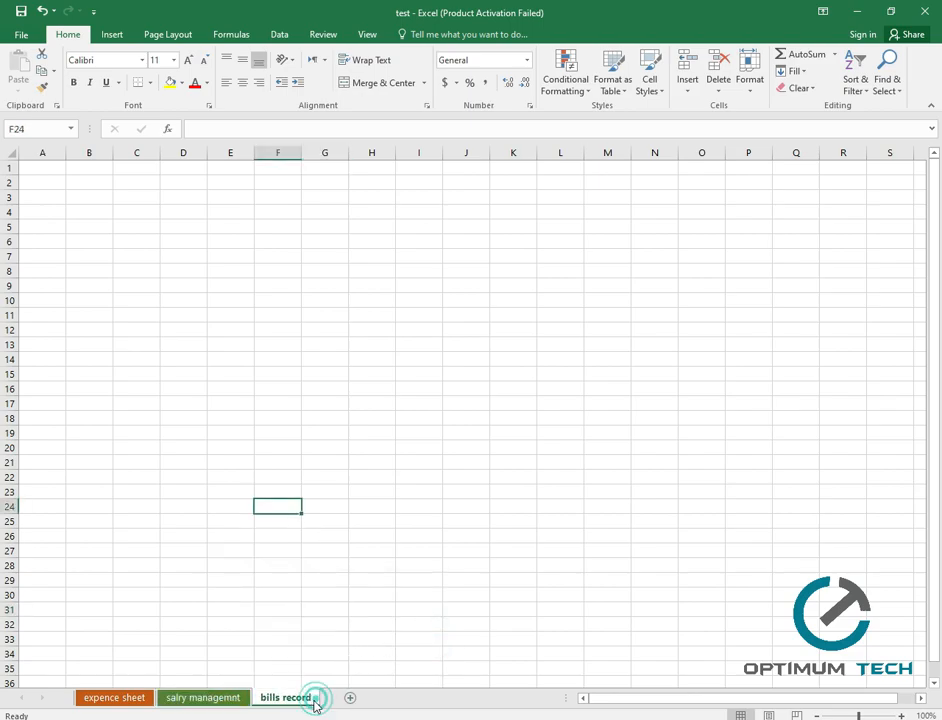
pyautogui.rightClick(295, 705)
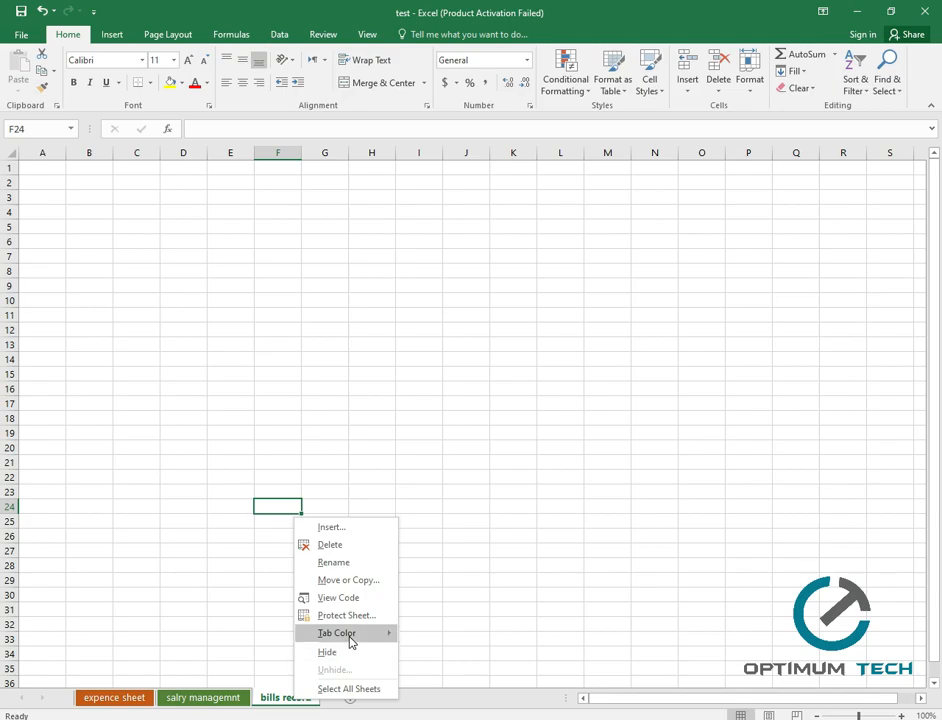
pyautogui.moveTo(350, 641)
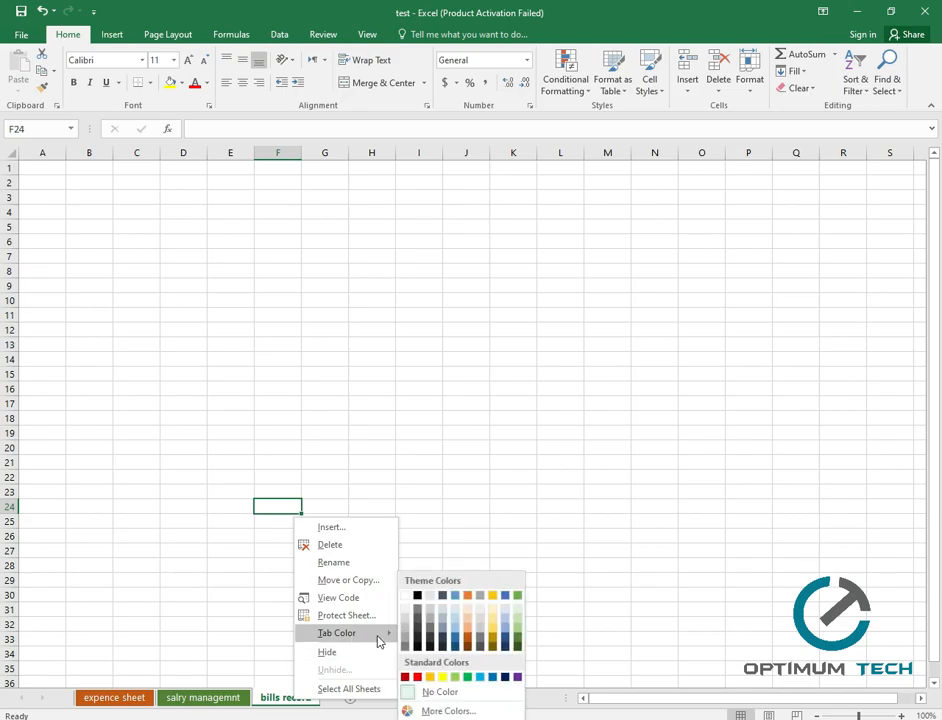
pyautogui.click(431, 630)
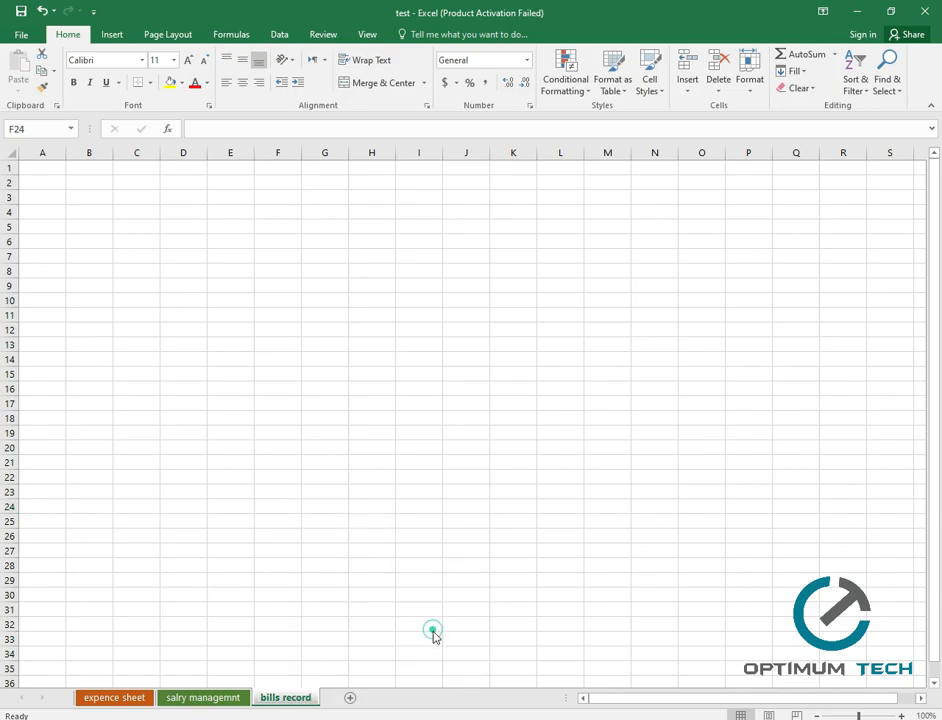
pyautogui.click(225, 698)
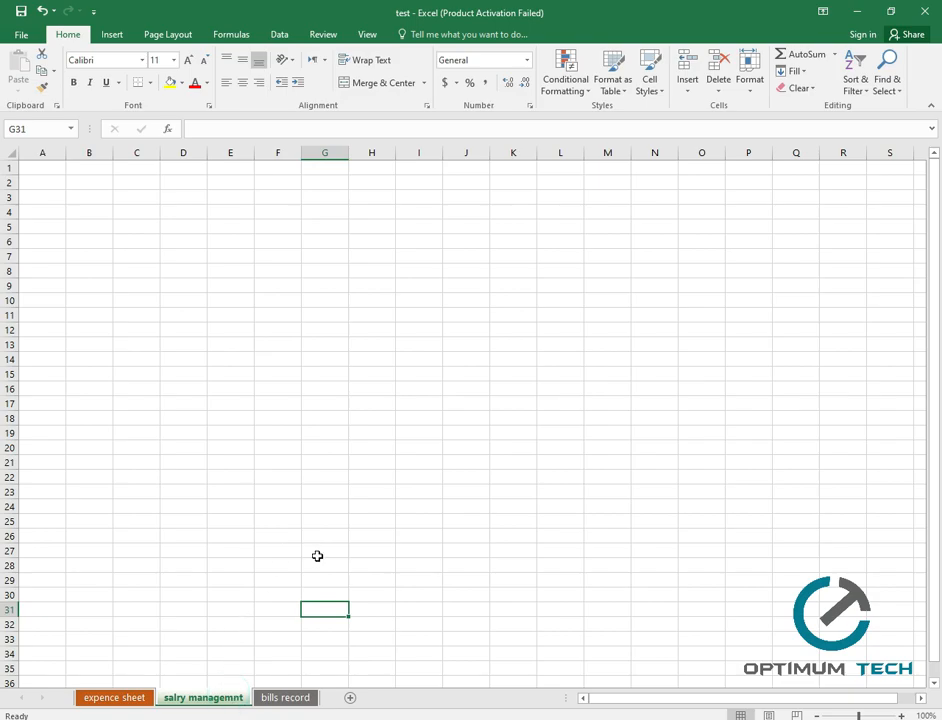
pyautogui.click(124, 697)
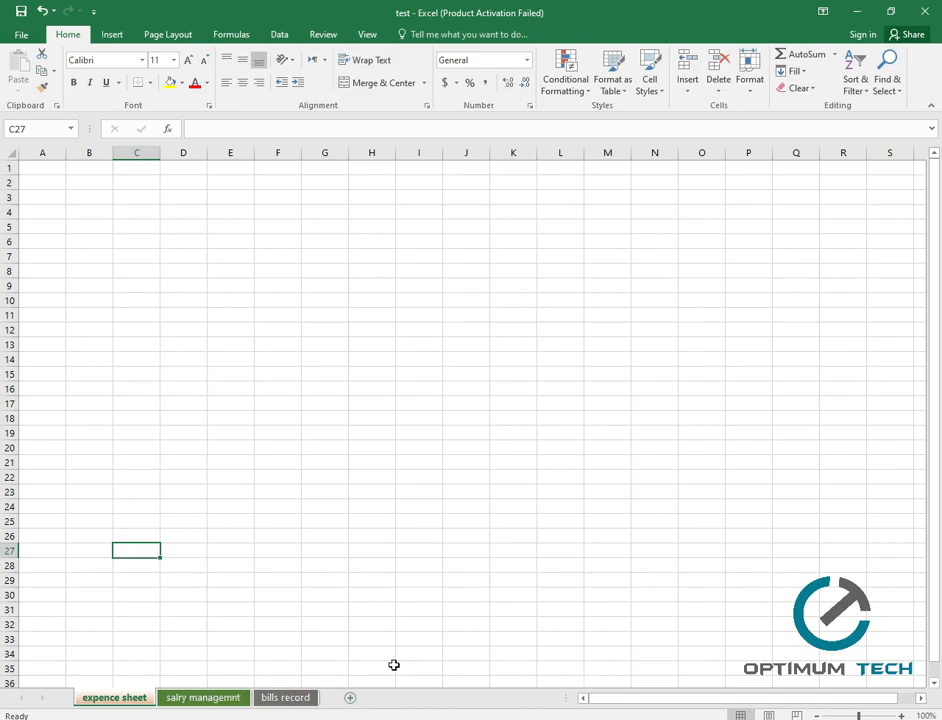
pyautogui.click(266, 698)
pyautogui.click(135, 697)
pyautogui.click(44, 171)
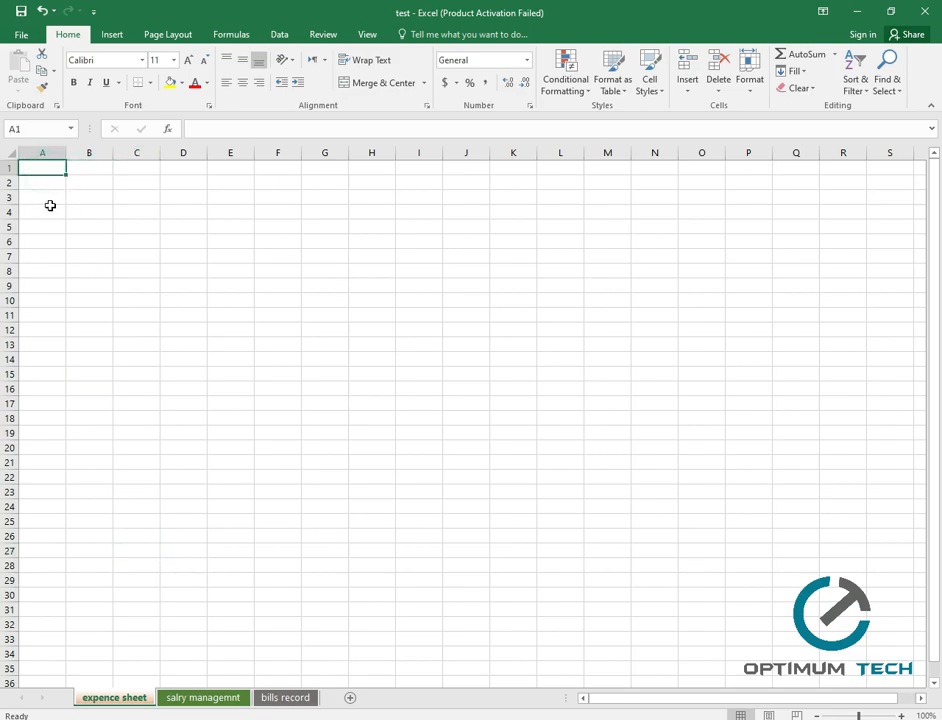
pyautogui.click(85, 214)
pyautogui.click(124, 224)
pyautogui.click(355, 312)
pyautogui.click(455, 369)
pyautogui.click(402, 458)
pyautogui.click(284, 358)
pyautogui.click(305, 280)
pyautogui.click(393, 404)
pyautogui.click(279, 431)
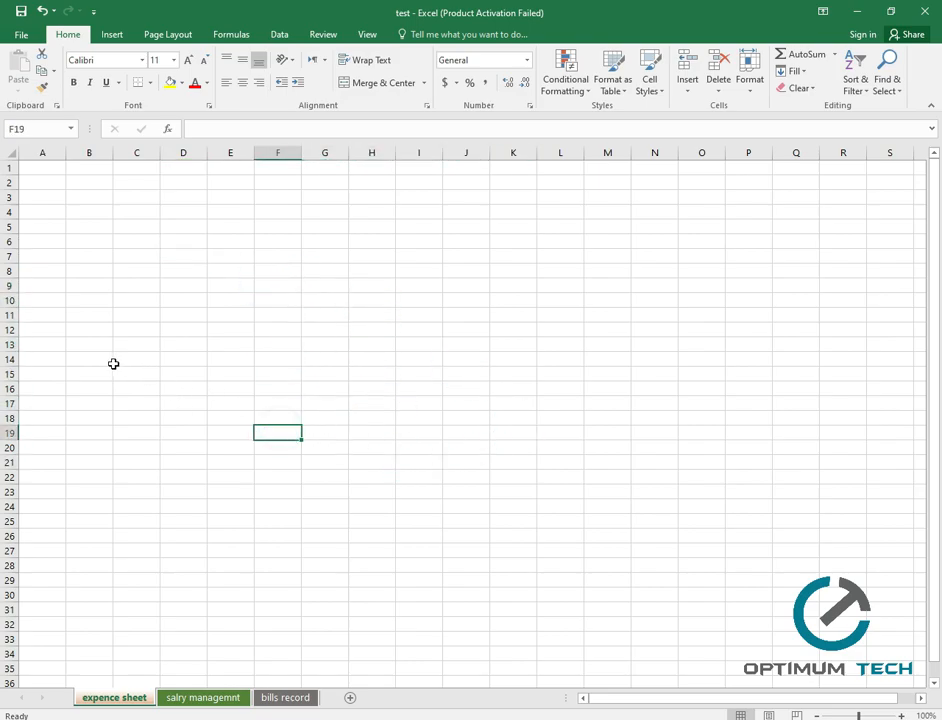
pyautogui.click(34, 181)
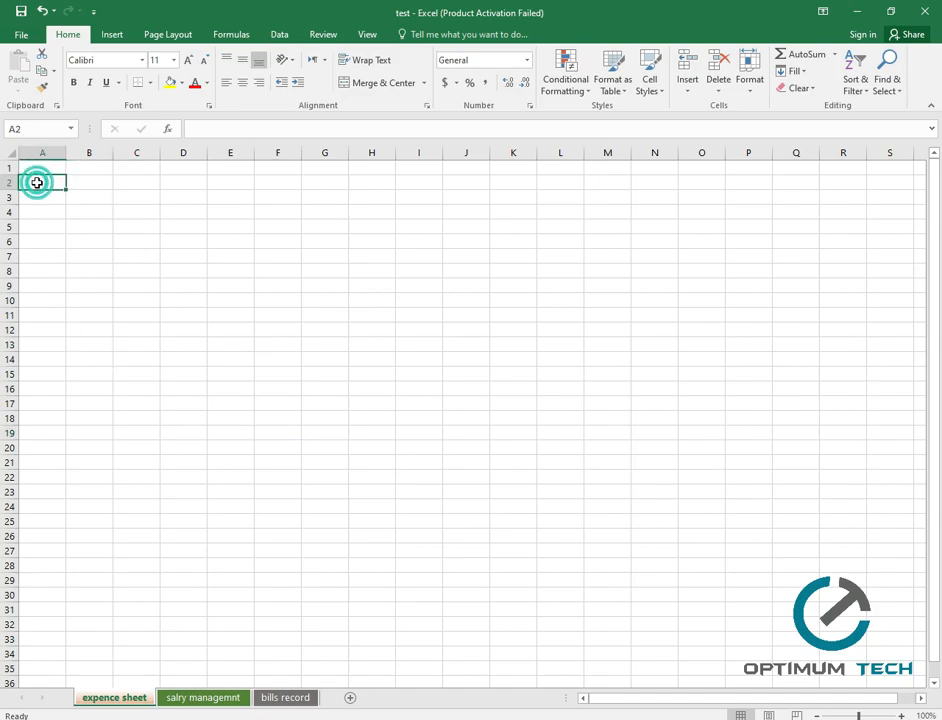
pyautogui.click(100, 195)
pyautogui.click(202, 286)
pyautogui.click(246, 256)
pyautogui.click(250, 298)
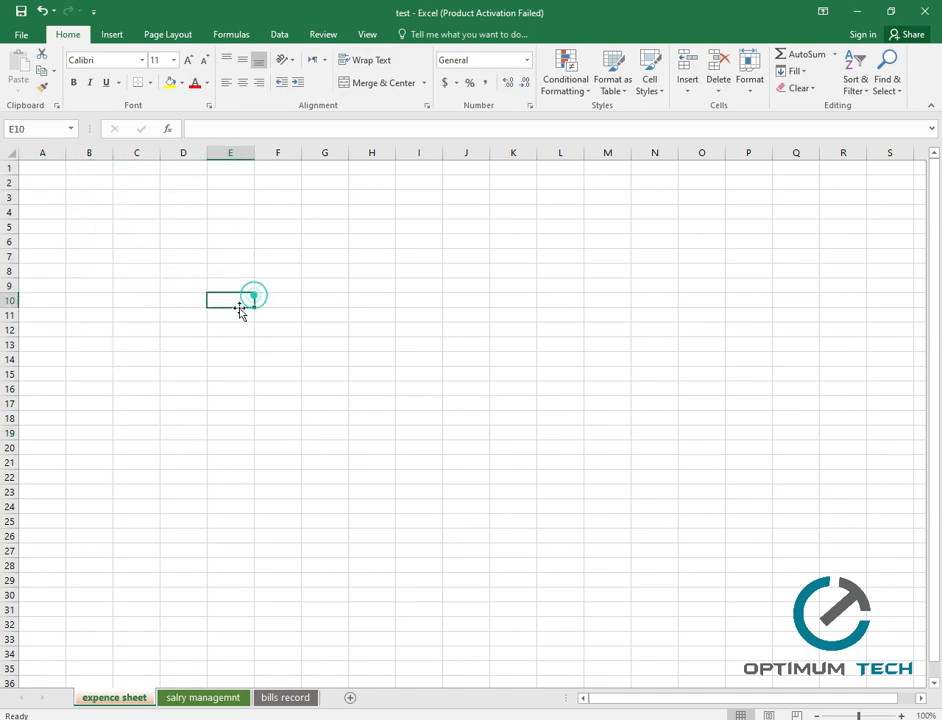
pyautogui.click(45, 167)
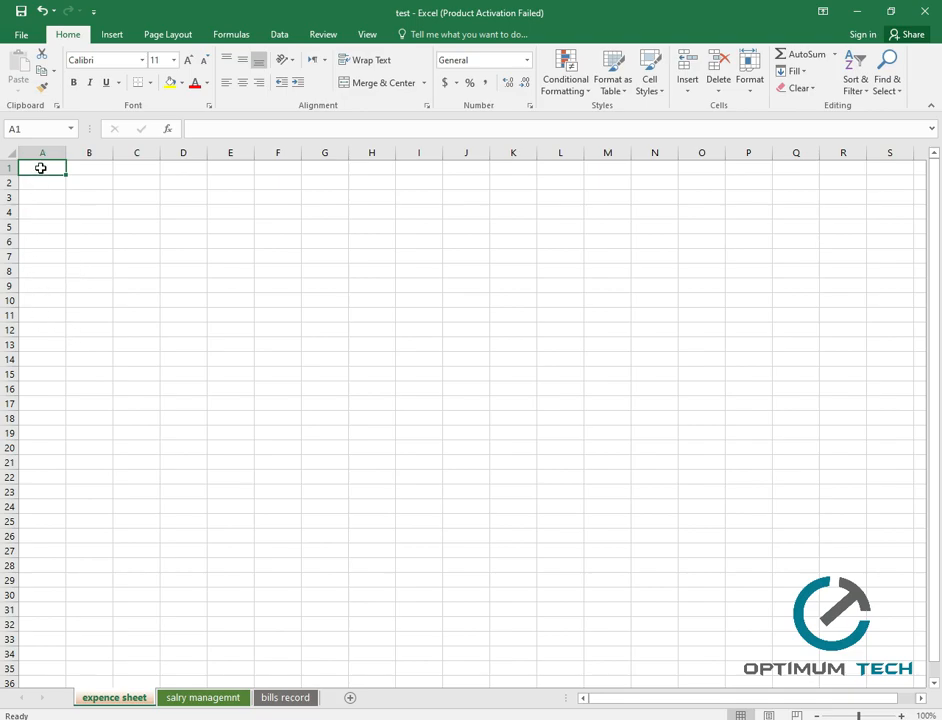
pyautogui.click(92, 225)
pyautogui.click(165, 241)
pyautogui.click(244, 362)
pyautogui.click(147, 441)
pyautogui.click(173, 273)
pyautogui.click(402, 446)
pyautogui.click(410, 283)
pyautogui.click(135, 269)
pyautogui.click(136, 374)
pyautogui.click(418, 372)
pyautogui.click(432, 461)
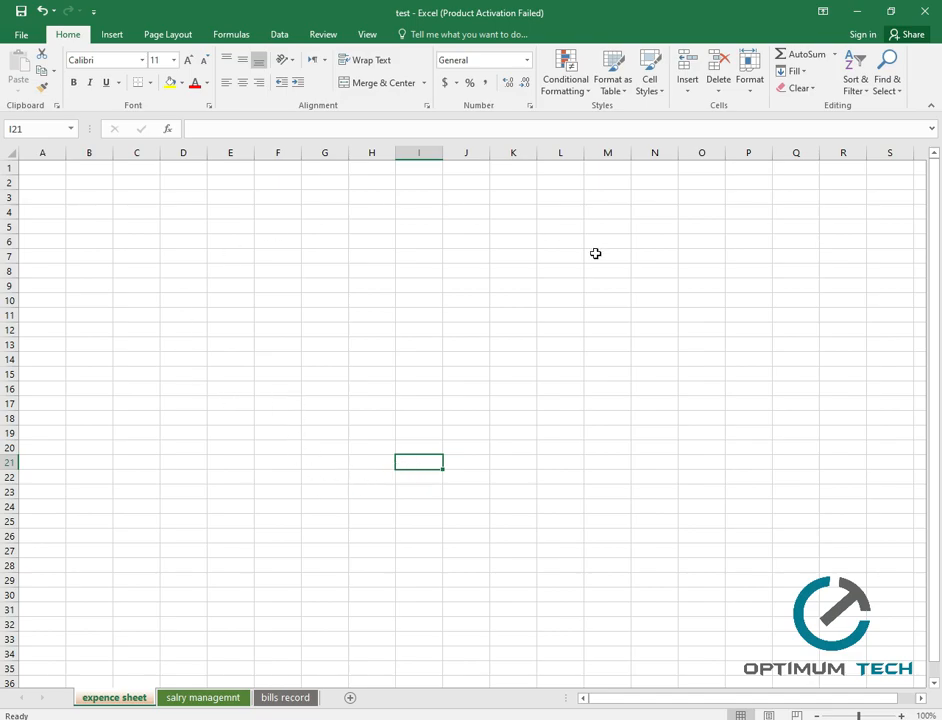
pyautogui.click(38, 168)
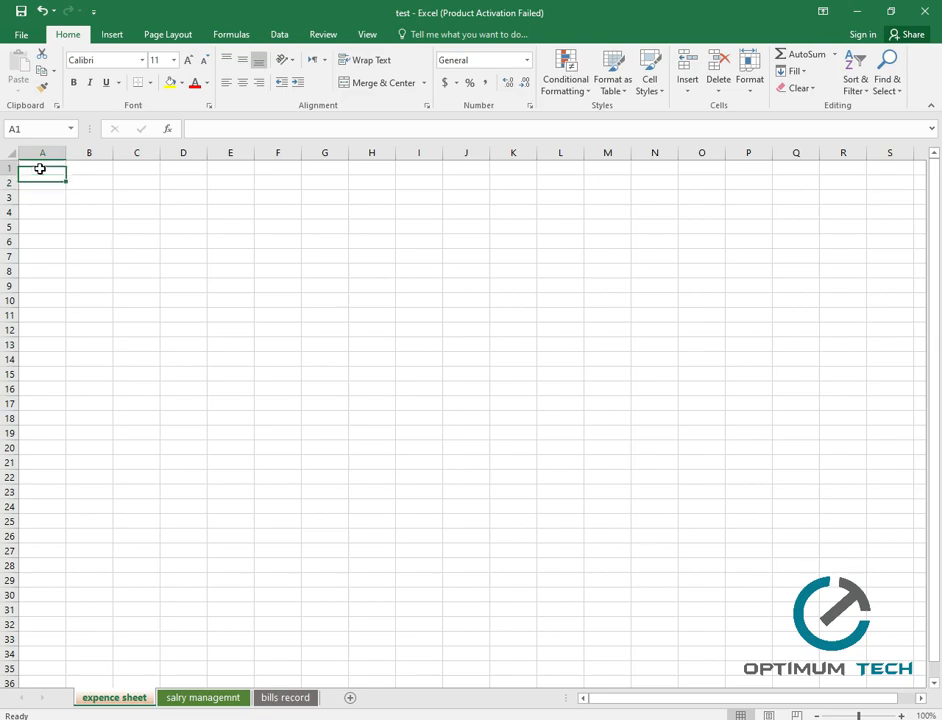
pyautogui.click(71, 128)
pyautogui.click(71, 128)
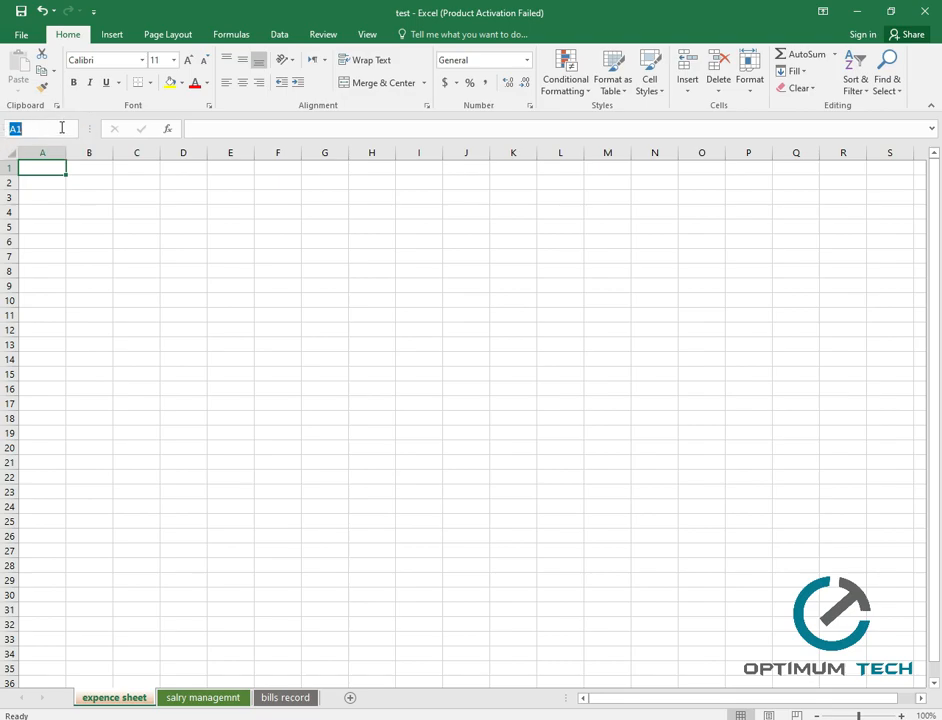
pyautogui.click(843, 564)
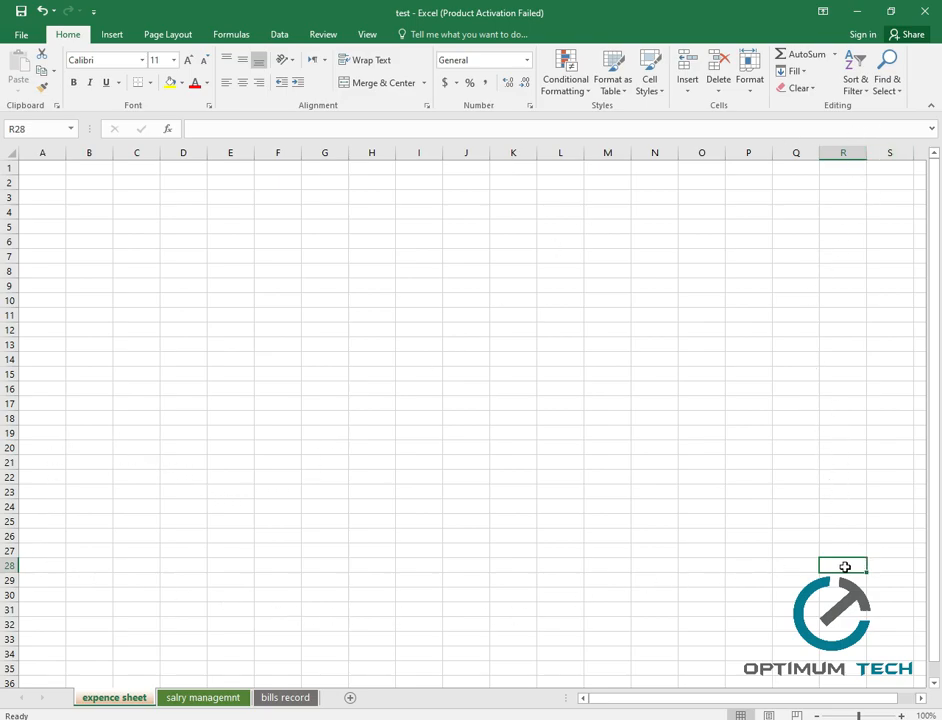
pyautogui.click(38, 170)
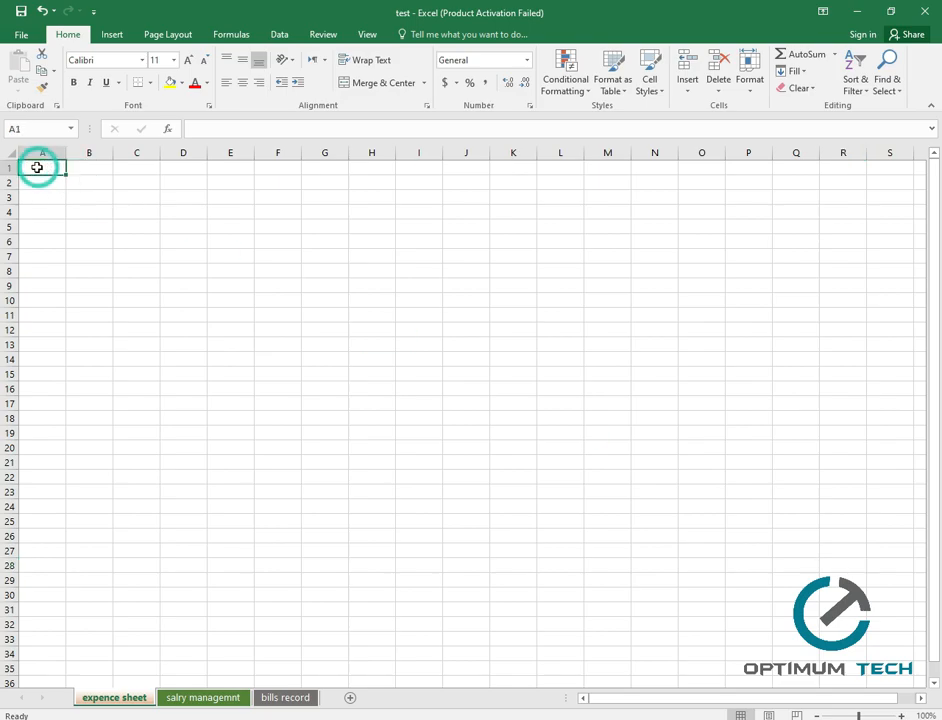
pyautogui.click(459, 261)
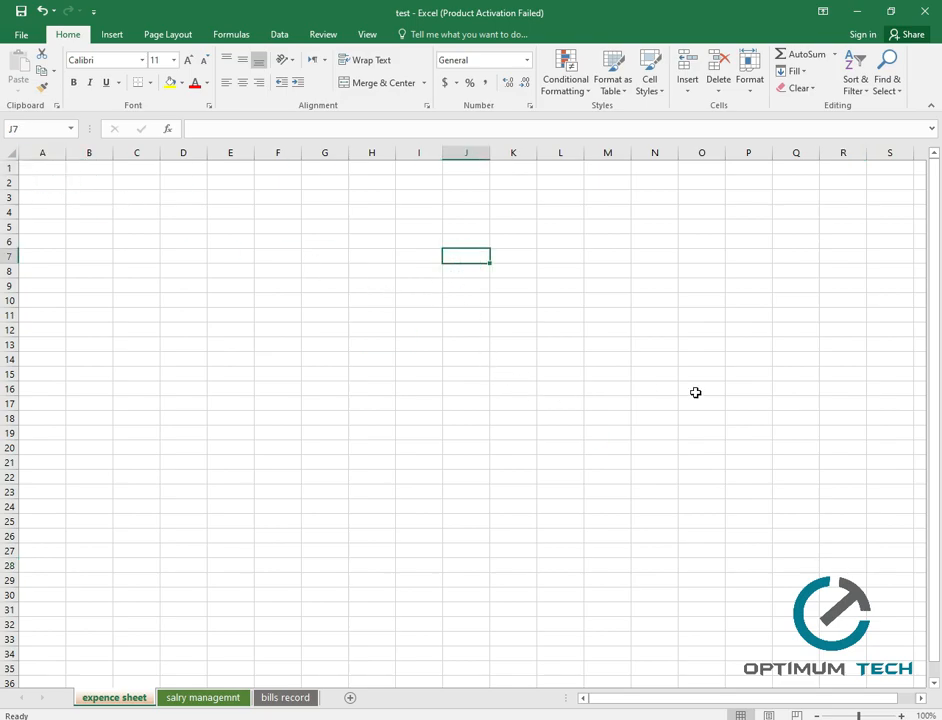
pyautogui.click(742, 391)
pyautogui.click(99, 533)
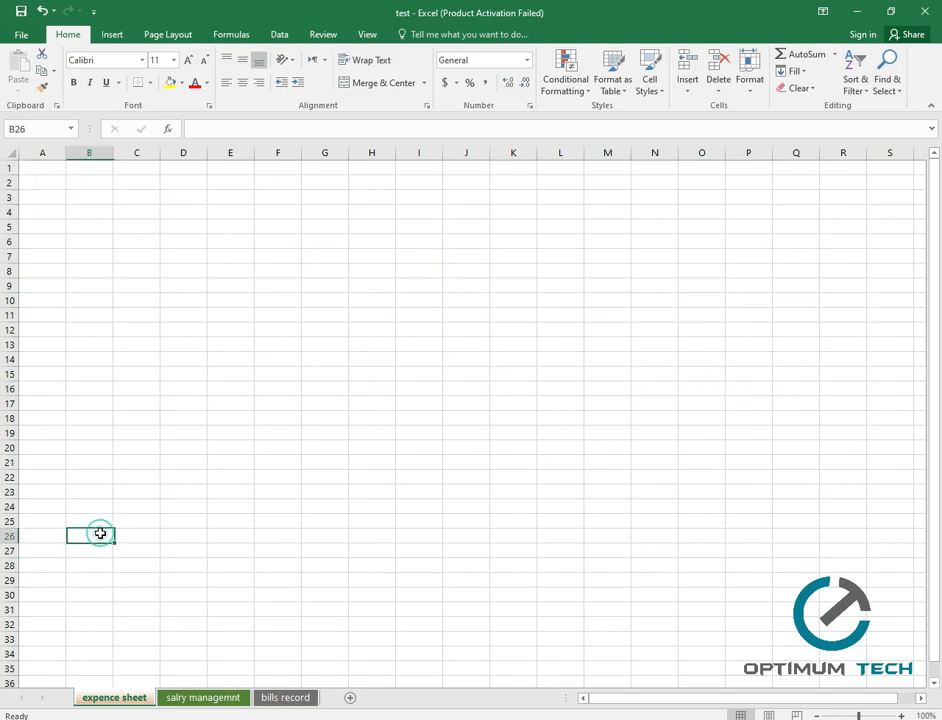
pyautogui.click(157, 197)
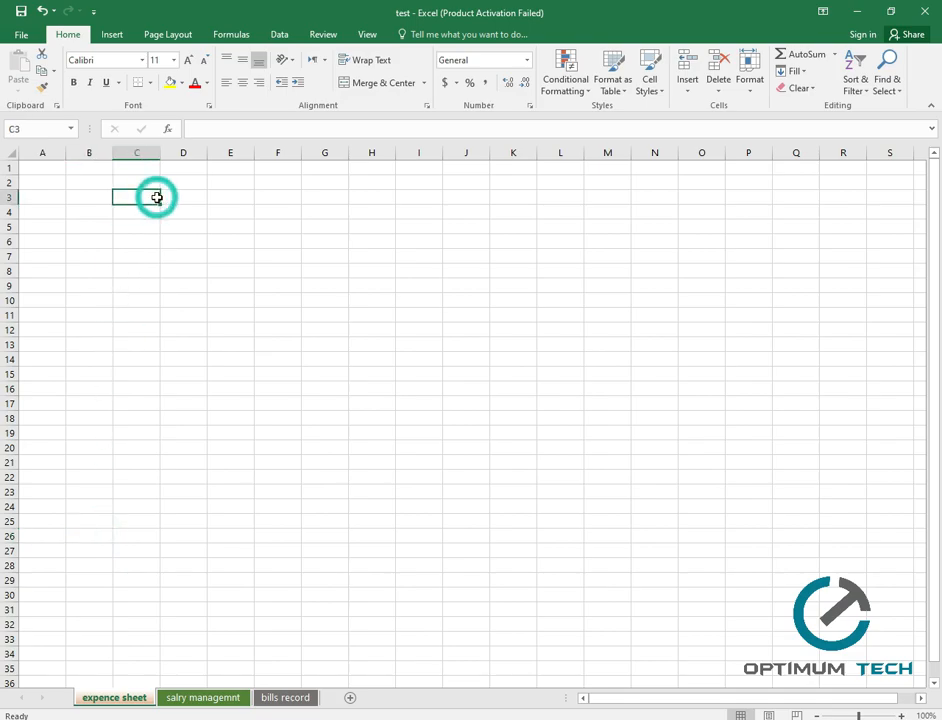
pyautogui.click(69, 129)
pyautogui.click(69, 129)
pyautogui.click(17, 128)
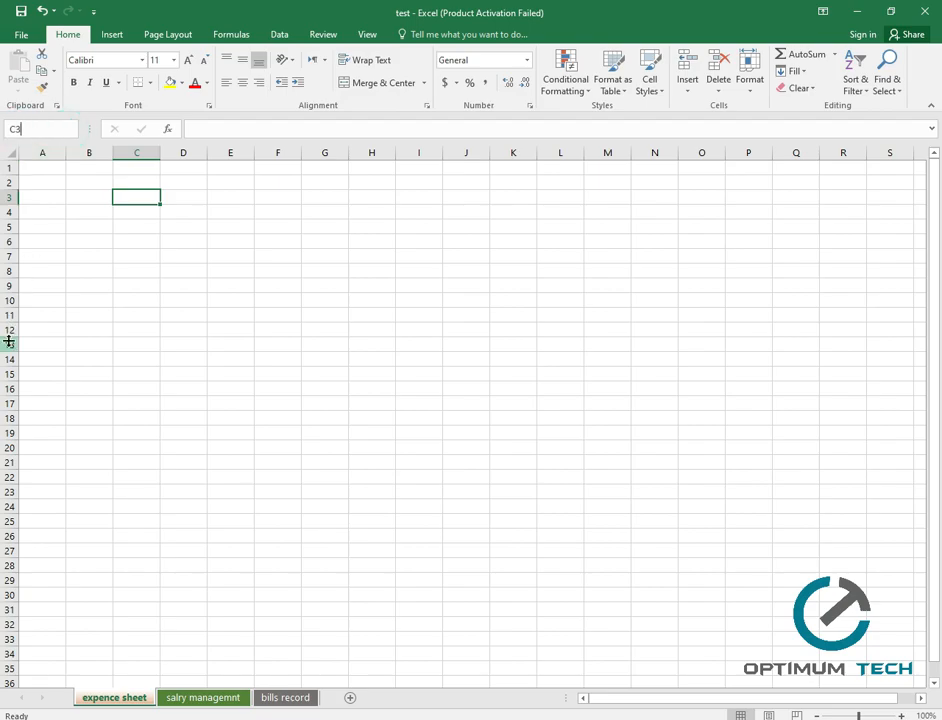
pyautogui.click(44, 169)
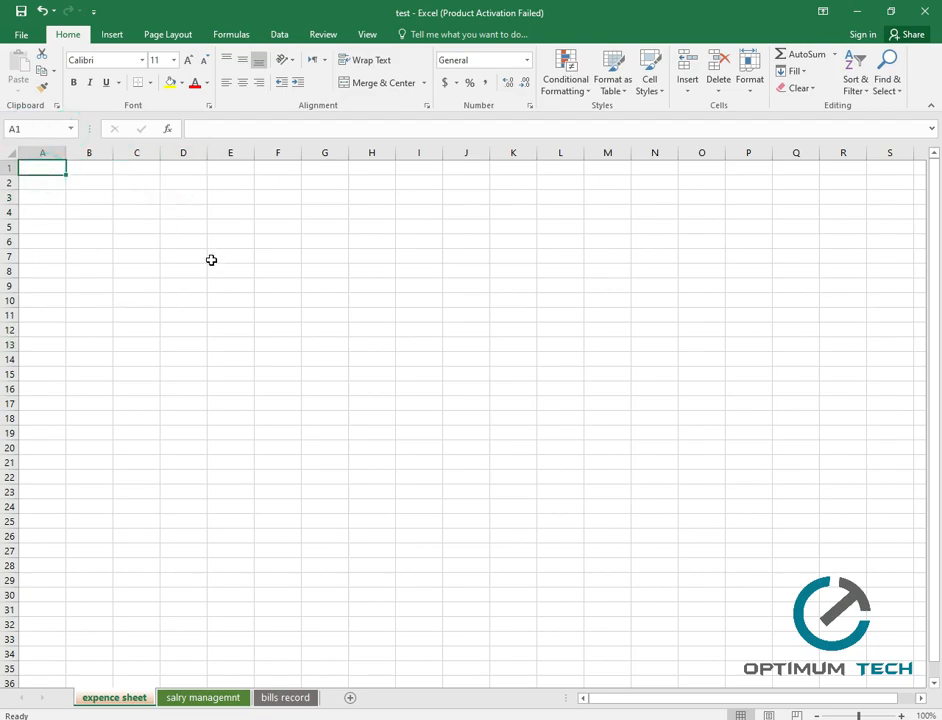
pyautogui.click(69, 129)
pyautogui.click(69, 130)
pyautogui.click(197, 129)
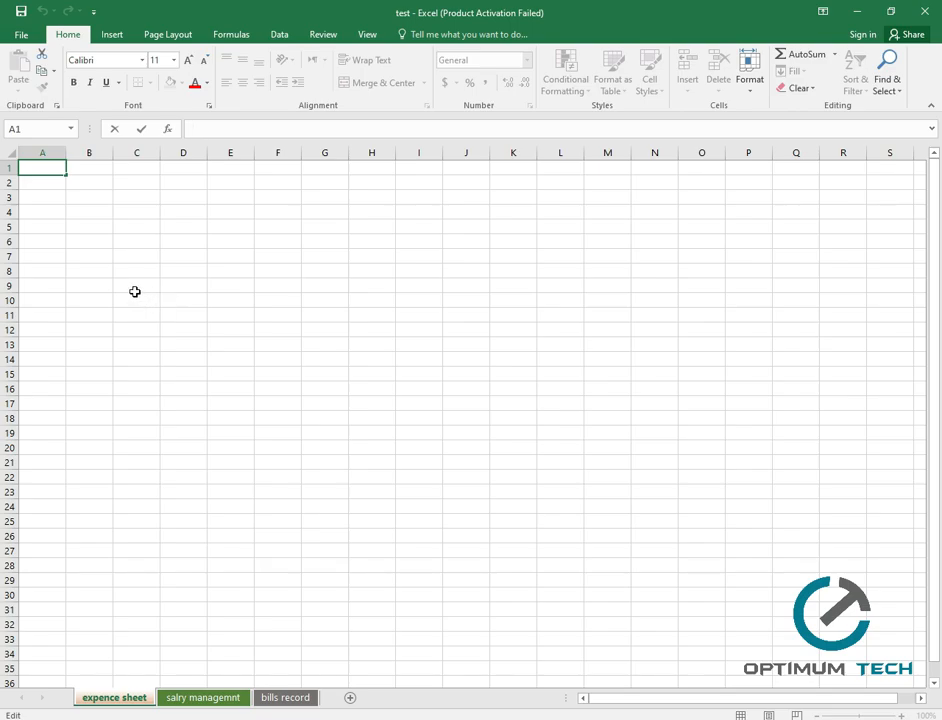
# Enter the headers 'name', 'mid name' and 'lastname' in A1, B1 and C1.
pyautogui.click(46, 167)
pyautogui.write('name')
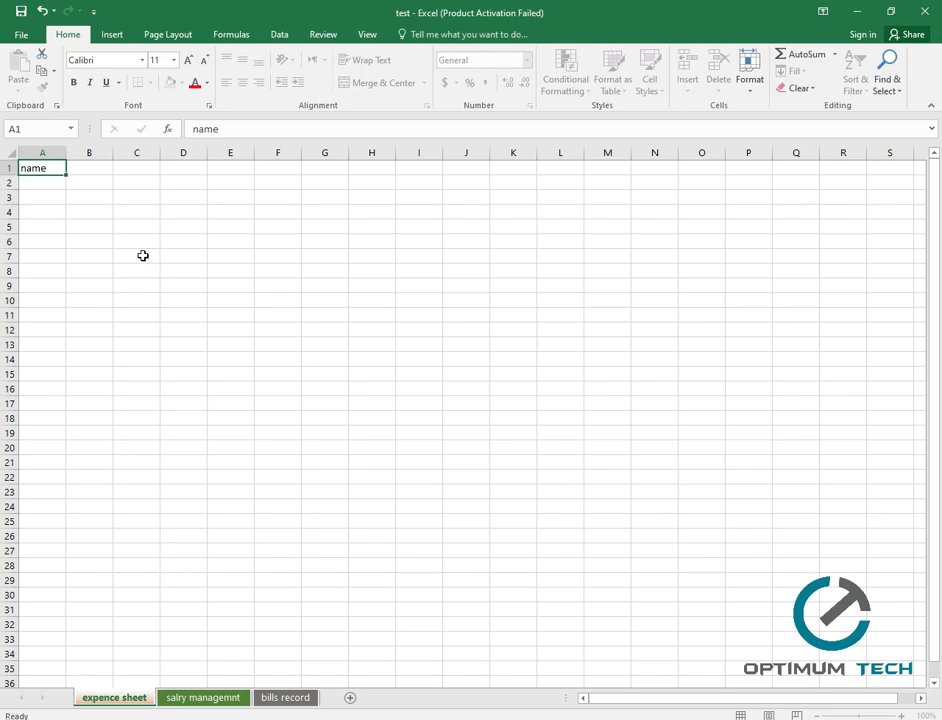
pyautogui.press('Tab')
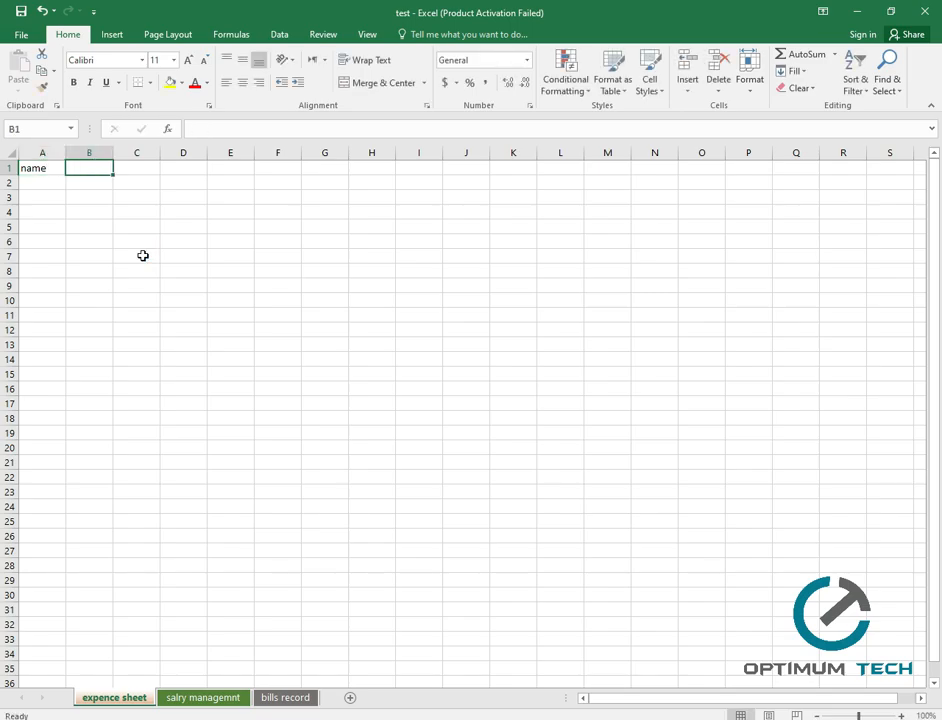
pyautogui.write('mid name')
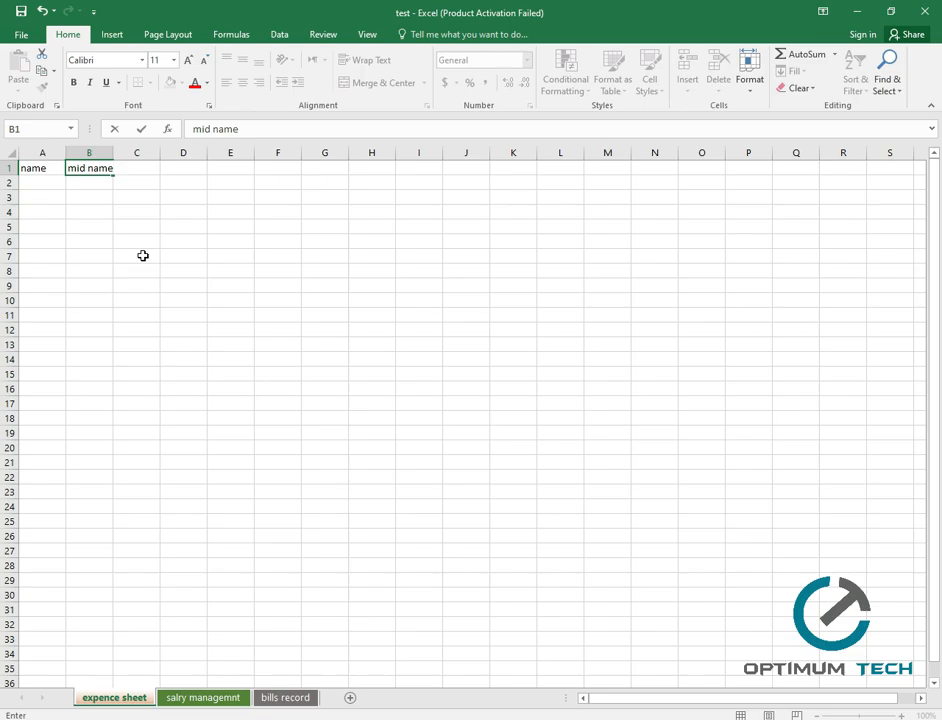
pyautogui.press('Tab')
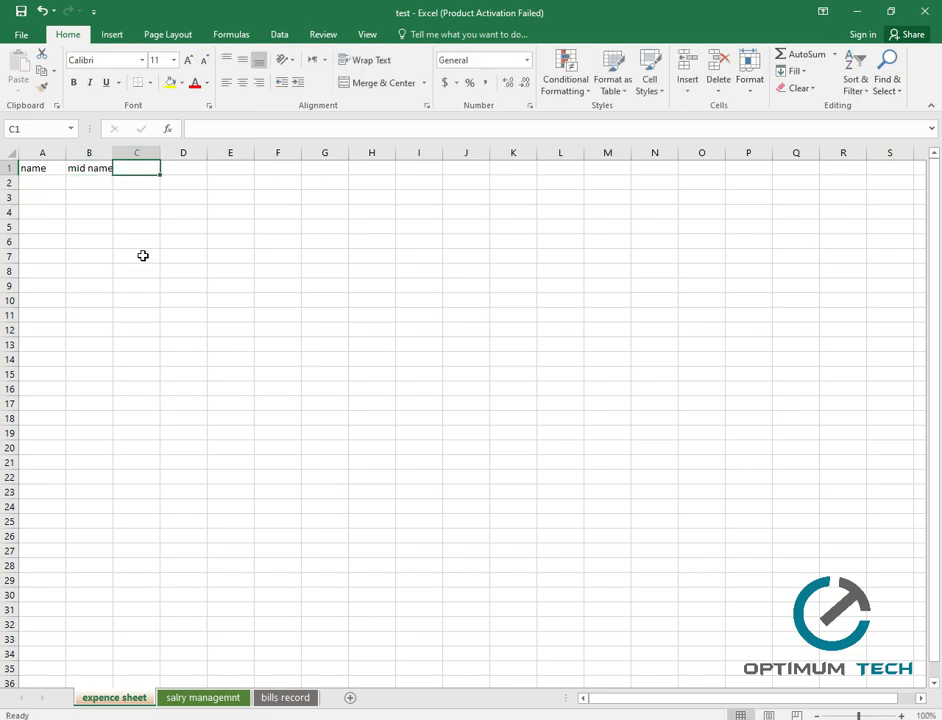
pyautogui.write('lastname')
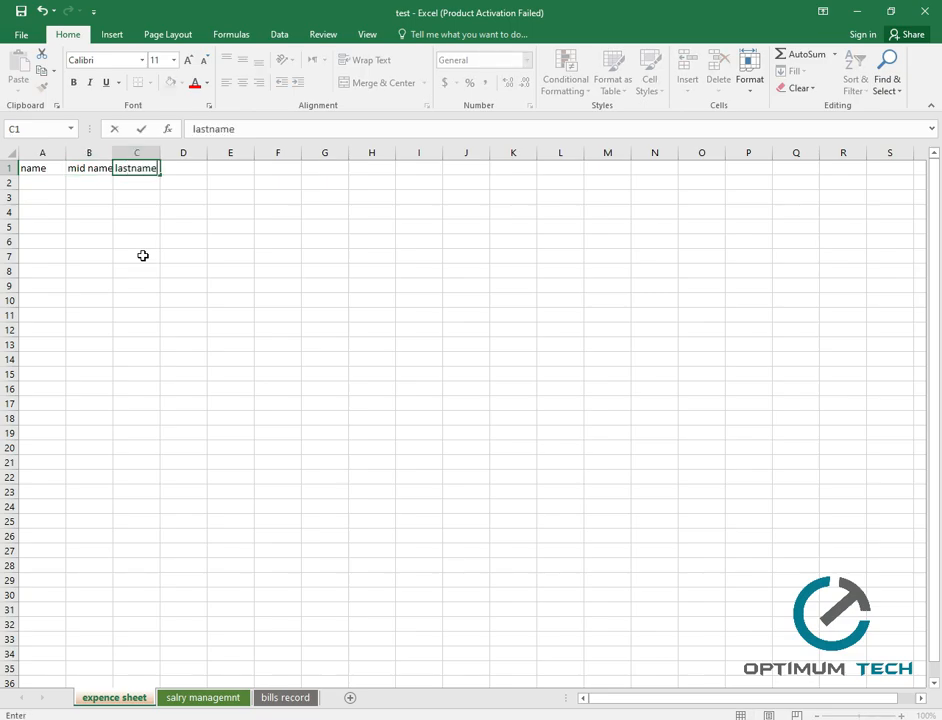
pyautogui.press('Tab')
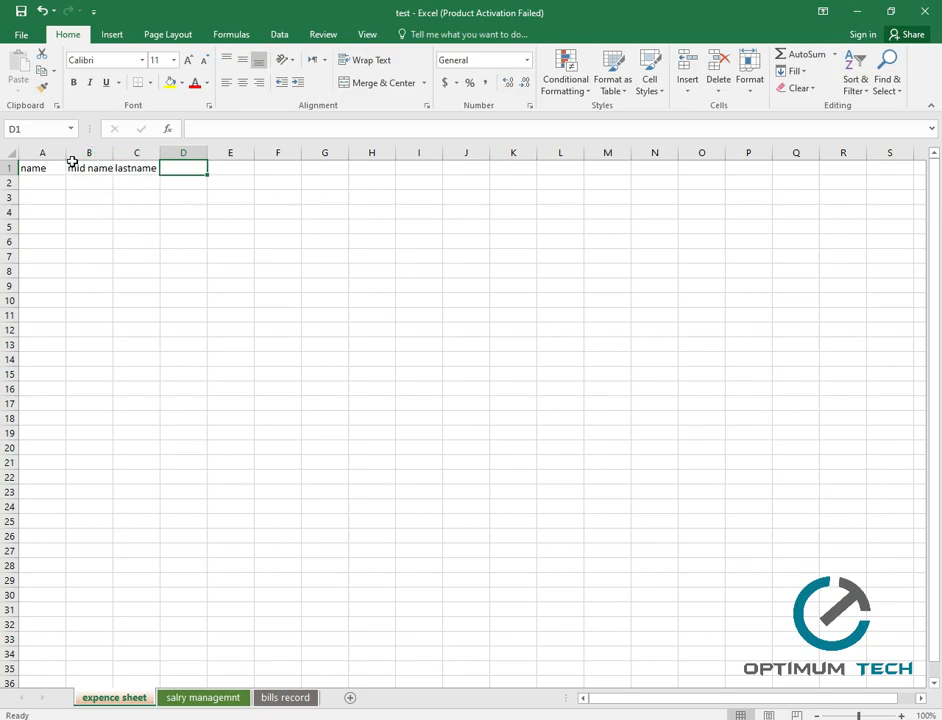
# Reset row 1's height, autofit columns B and C, and narrow column A to 'name'.
pyautogui.moveTo(66, 153); pyautogui.dragTo(187, 150)
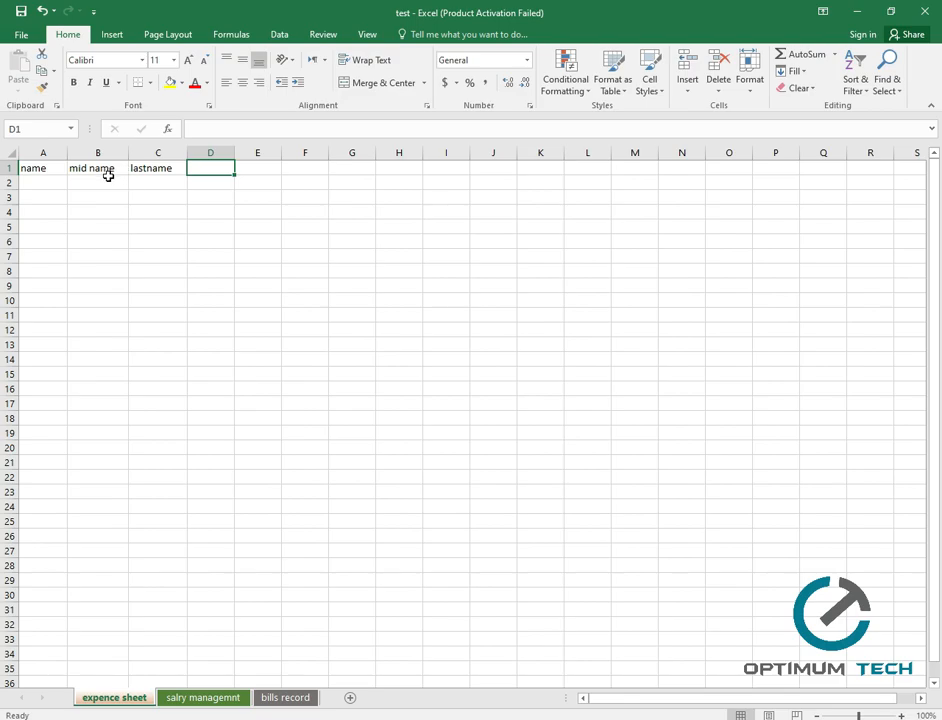
pyautogui.moveTo(9, 176); pyautogui.dragTo(12, 181)
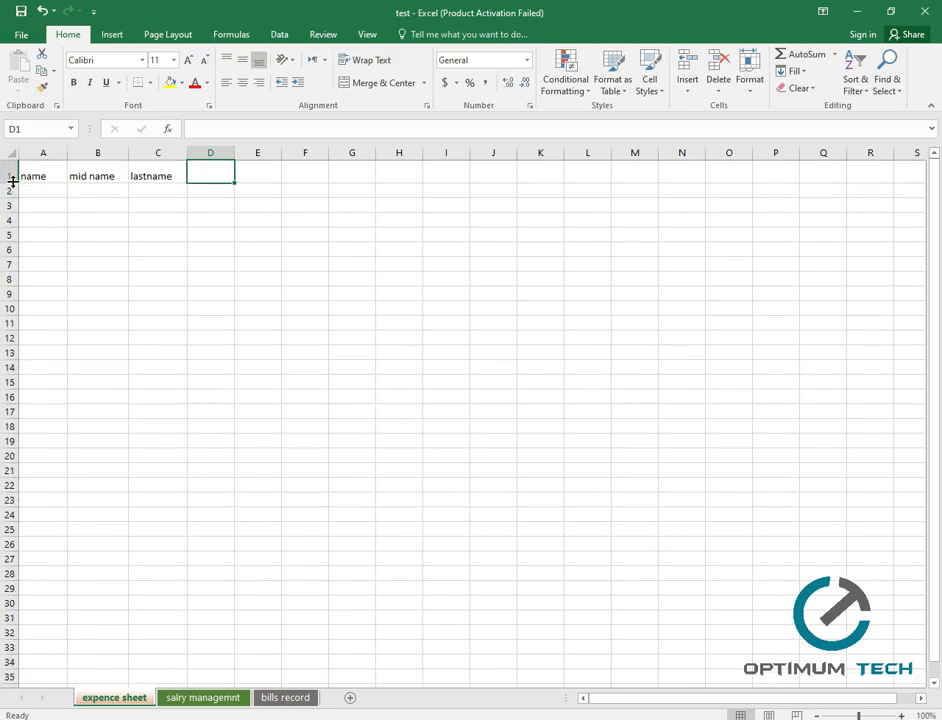
pyautogui.doubleClick(12, 181)
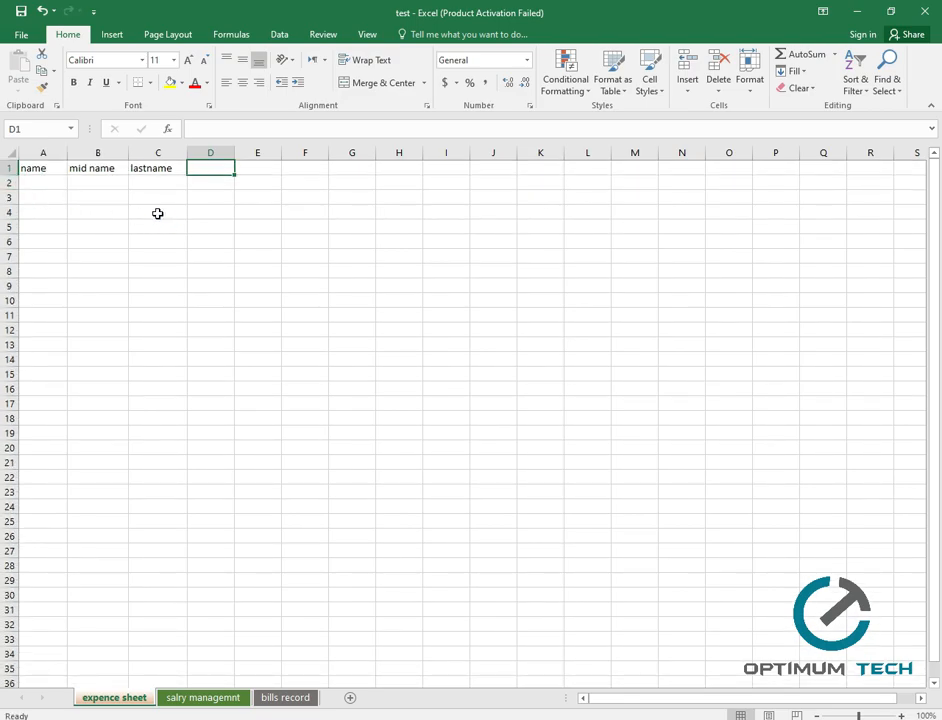
pyautogui.click(212, 226)
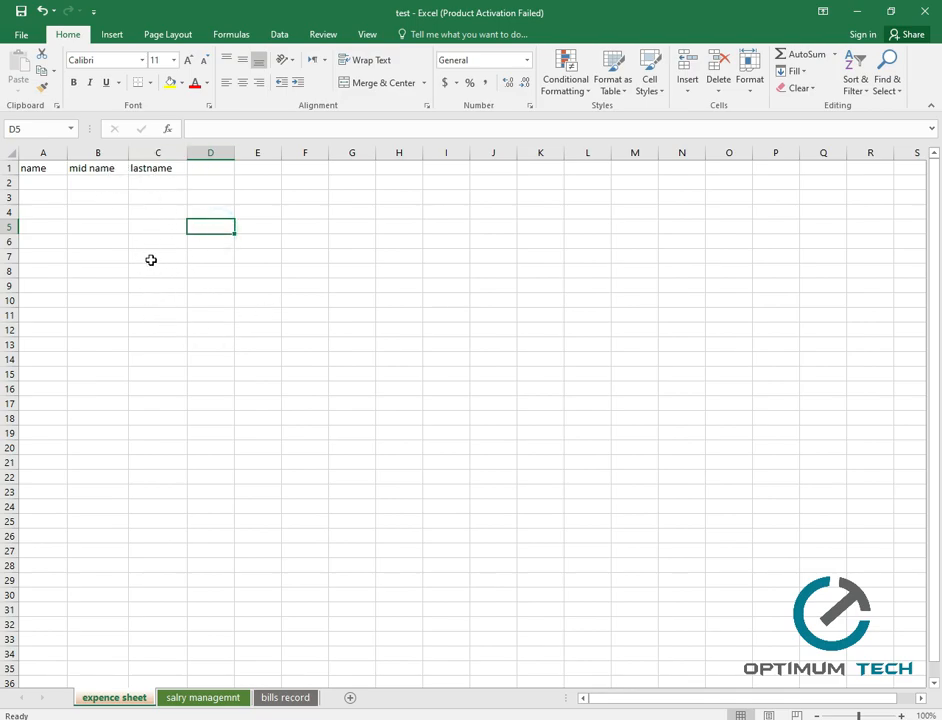
pyautogui.moveTo(176, 184)
pyautogui.mouseDown()
pyautogui.moveTo(76, 195)
pyautogui.moveTo(78, 168)
pyautogui.moveTo(170, 168)
pyautogui.mouseUp()
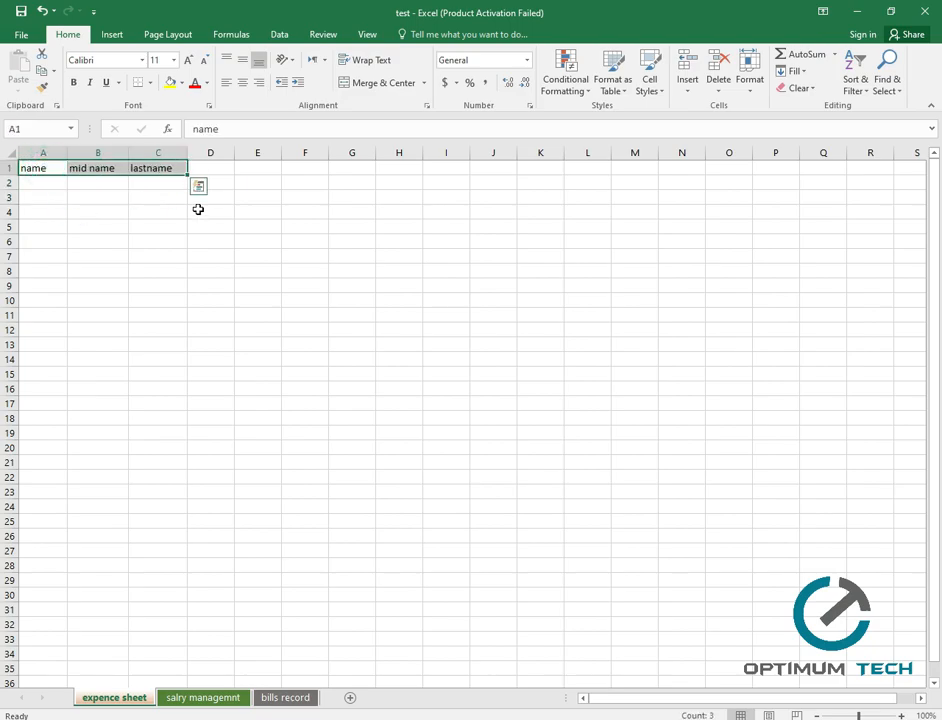
pyautogui.doubleClick(129, 152)
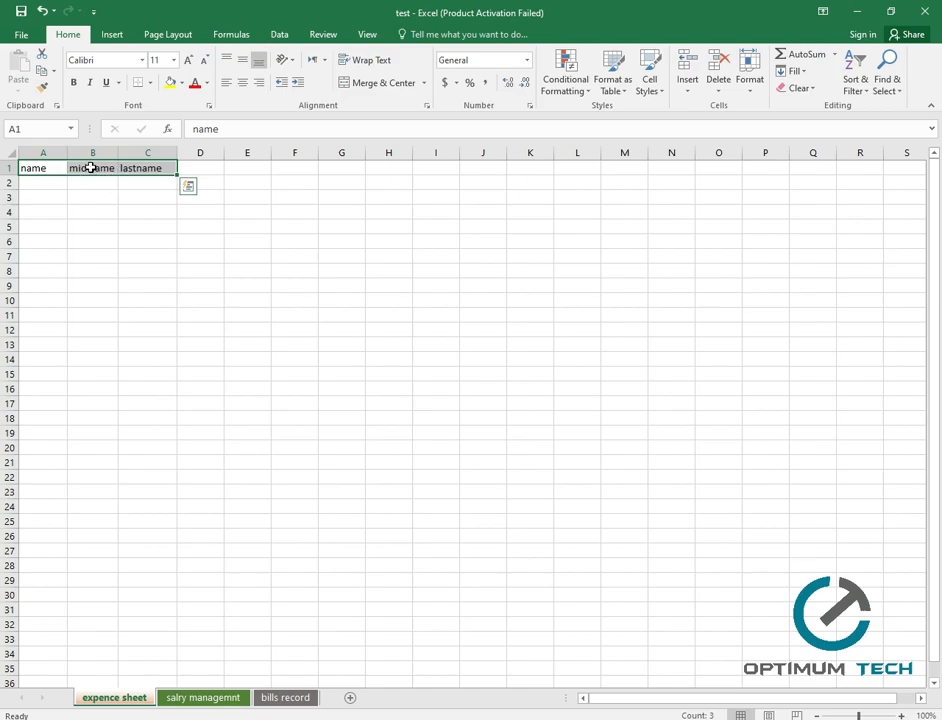
pyautogui.doubleClick(176, 153)
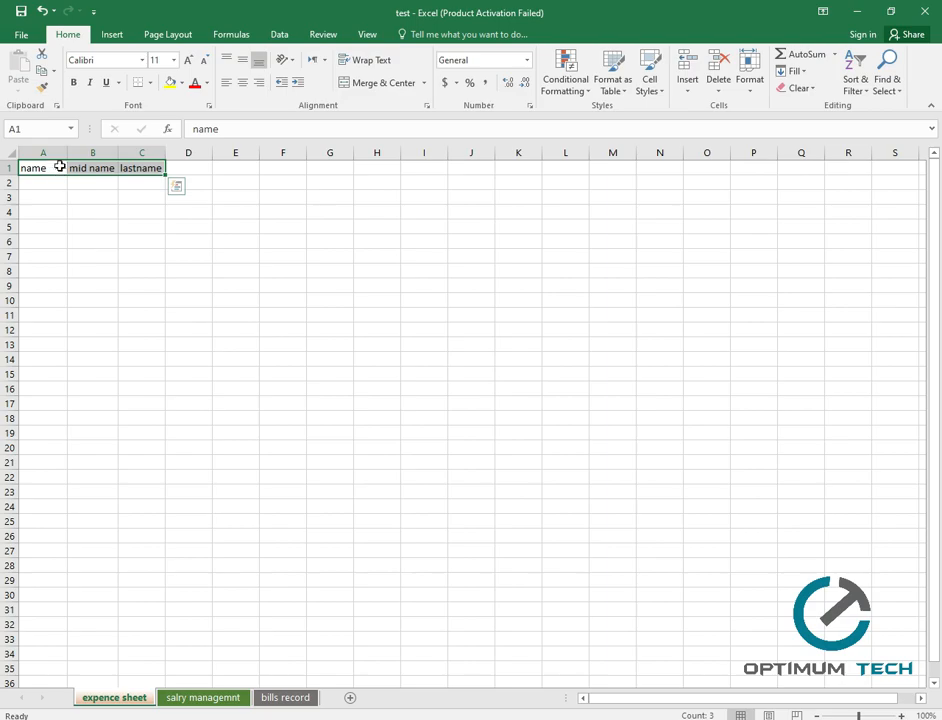
pyautogui.moveTo(68, 153); pyautogui.dragTo(50, 153)
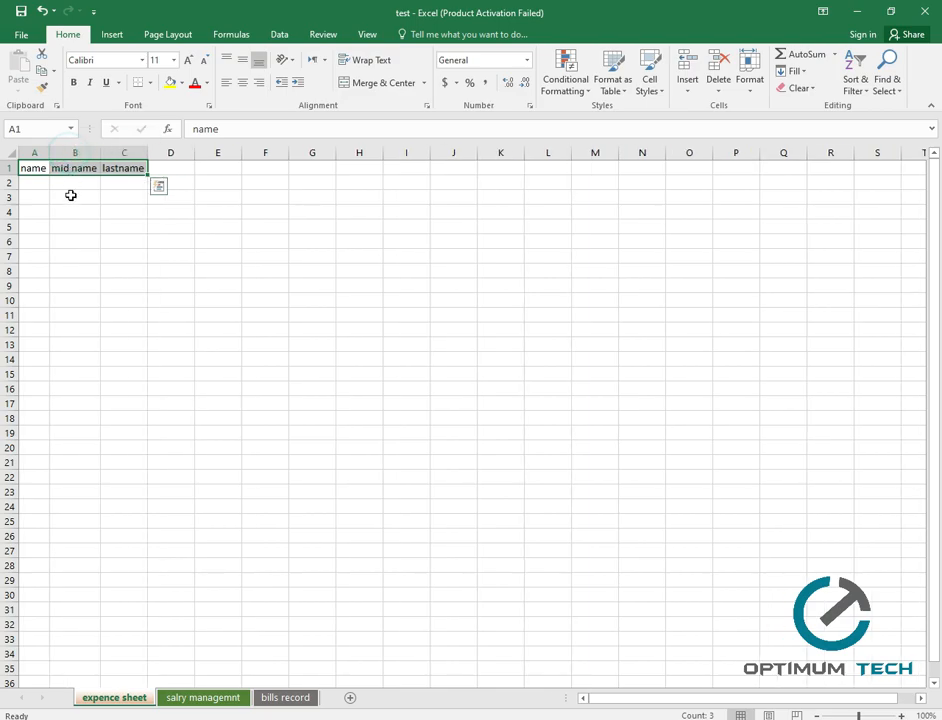
pyautogui.click(75, 205)
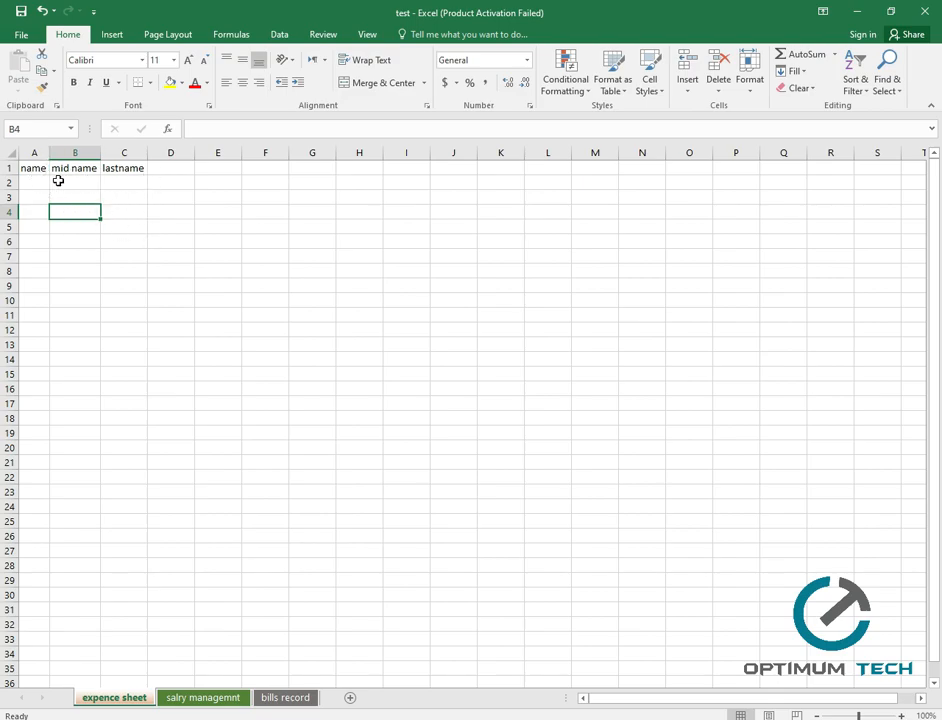
# Enter the headers 'marks-phy' and 'marks-chem' in D1 and E1.
pyautogui.click(170, 174)
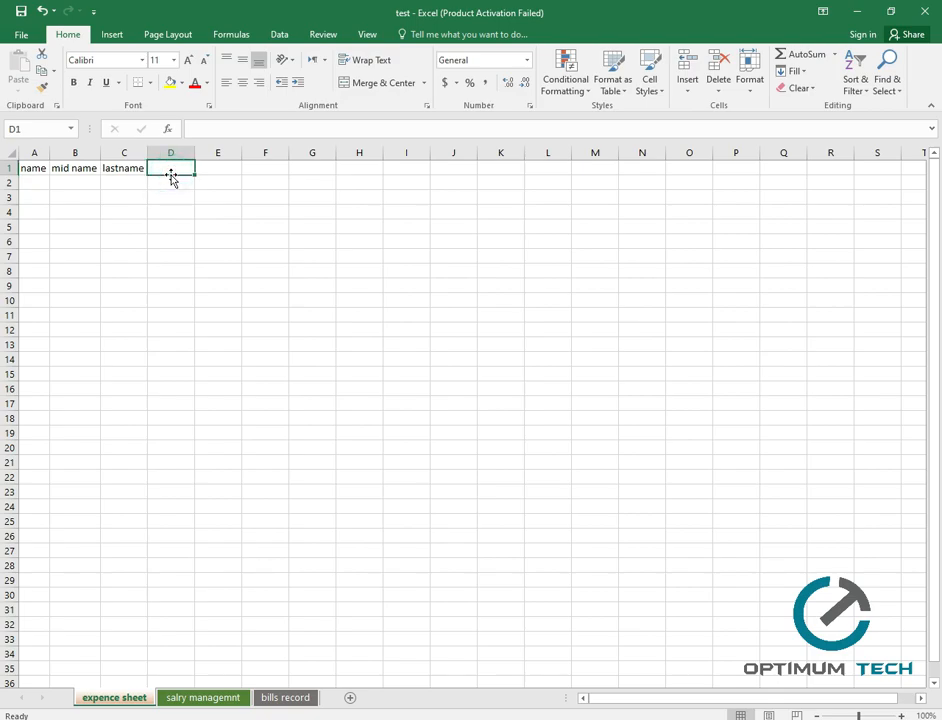
pyautogui.write('marks-phy')
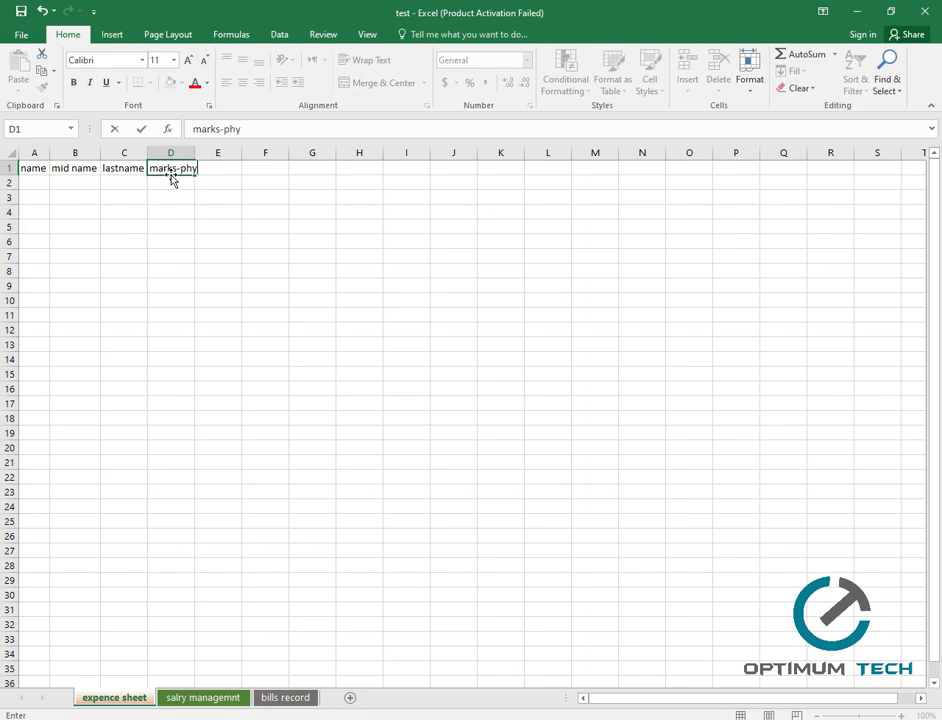
pyautogui.press('Tab')
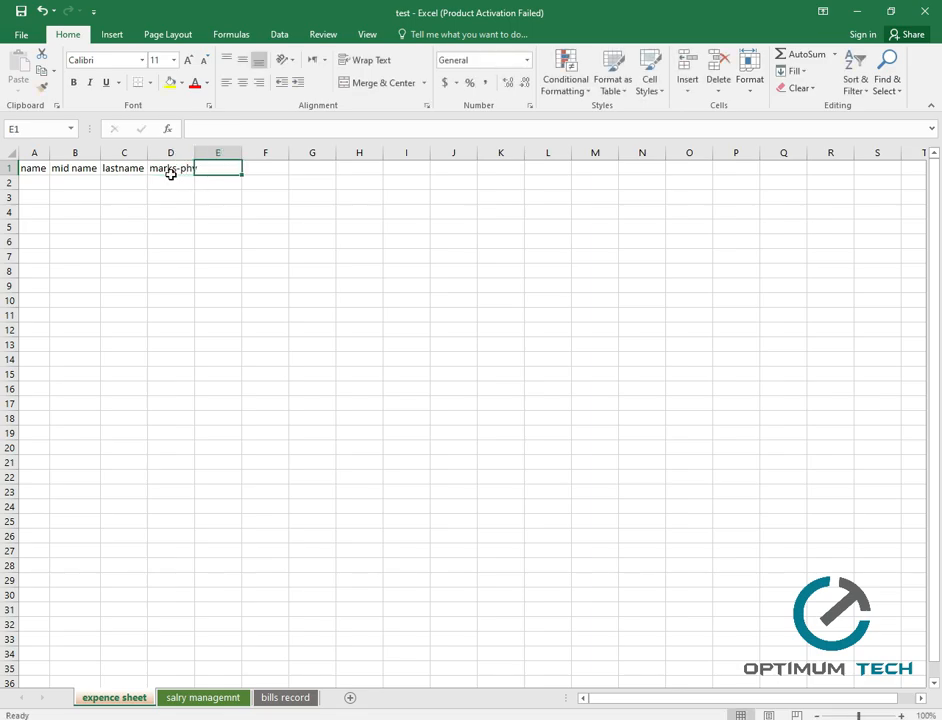
pyautogui.write('marks')
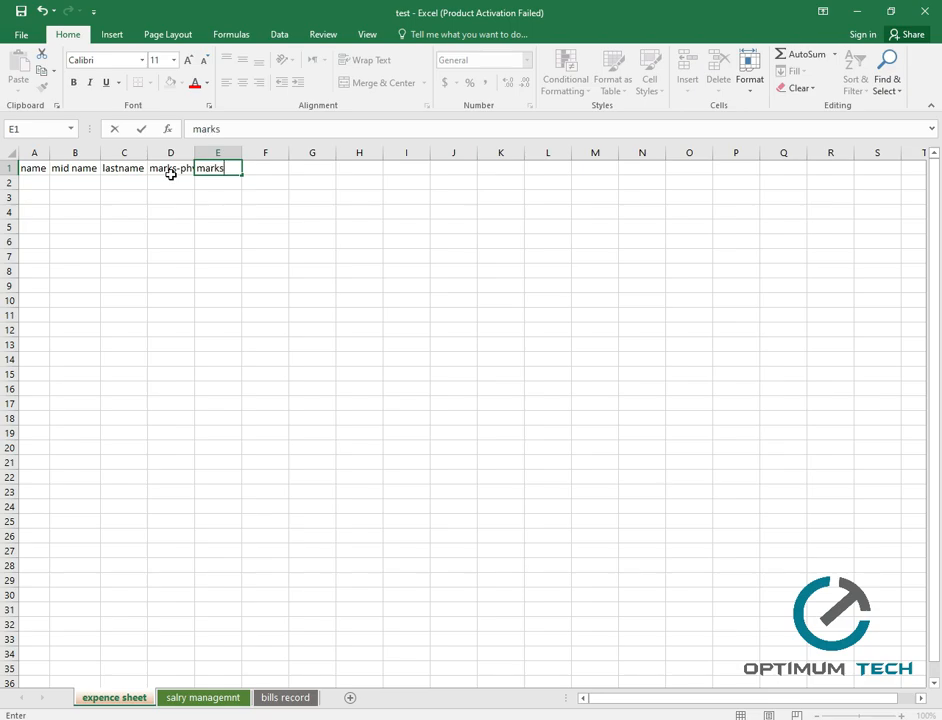
pyautogui.write('-chem')
pyautogui.press('Tab')
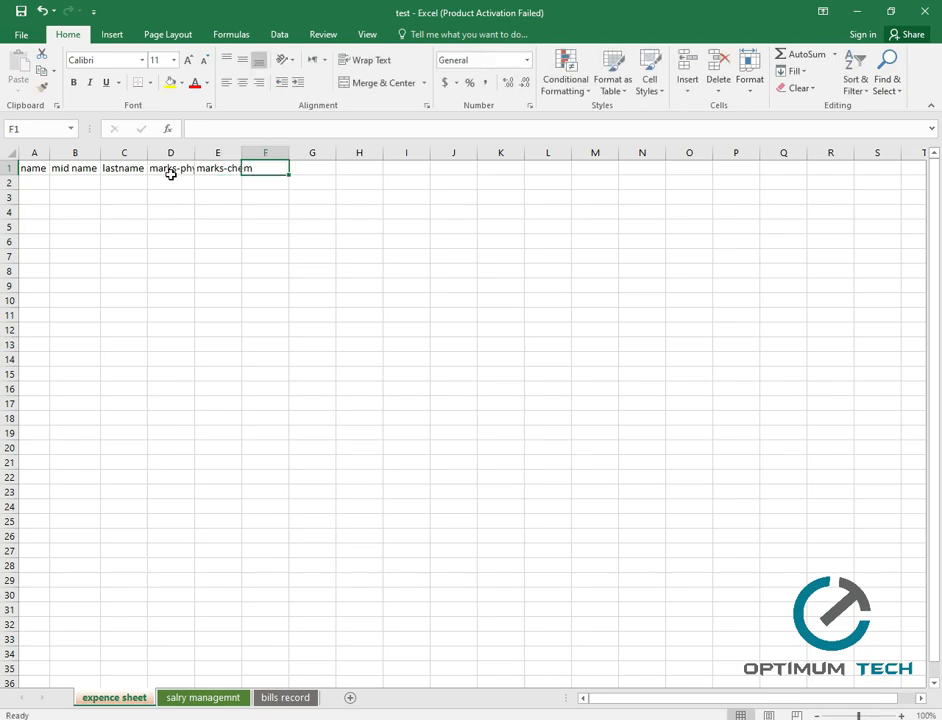
# Widen columns D and E to fit their headers and add 'result' in F1.
pyautogui.moveTo(194, 153); pyautogui.dragTo(199, 156)
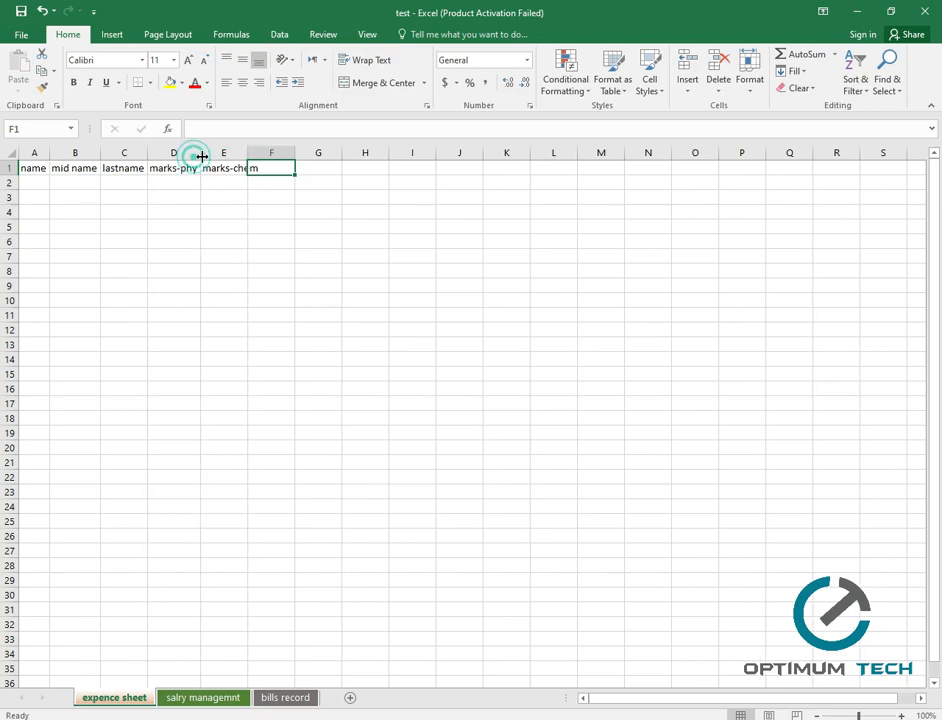
pyautogui.doubleClick(247, 153)
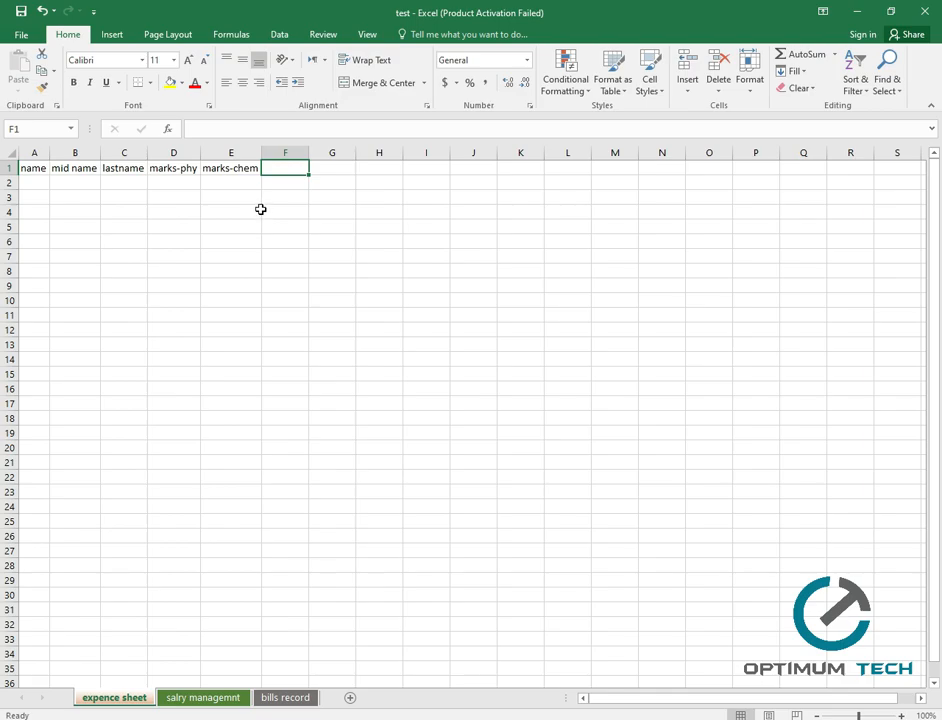
pyautogui.write('result')
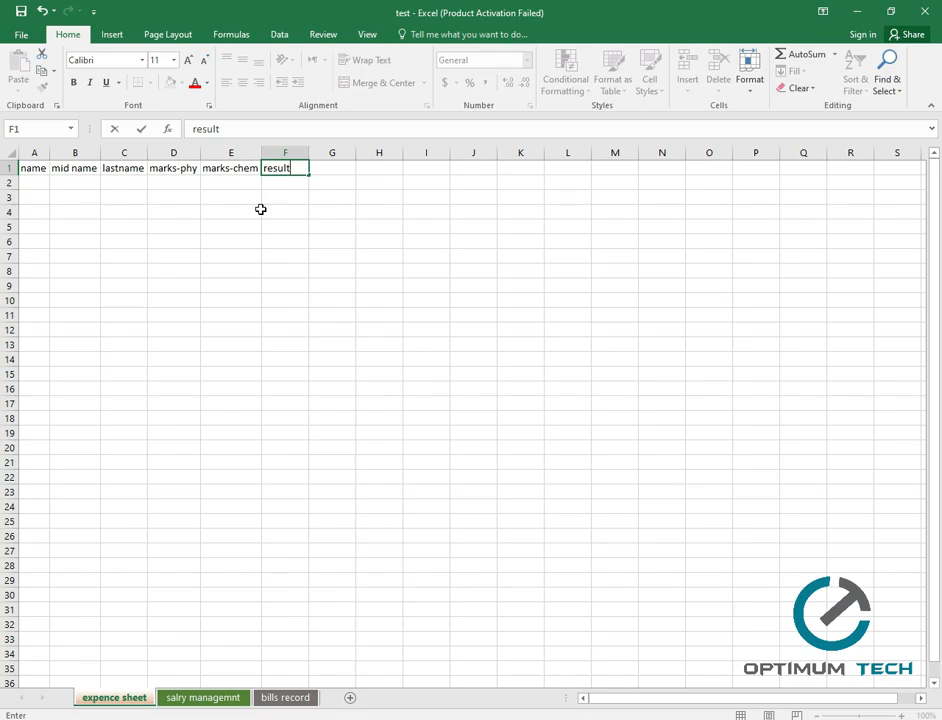
pyautogui.hotkey('ctrl', 'Return')
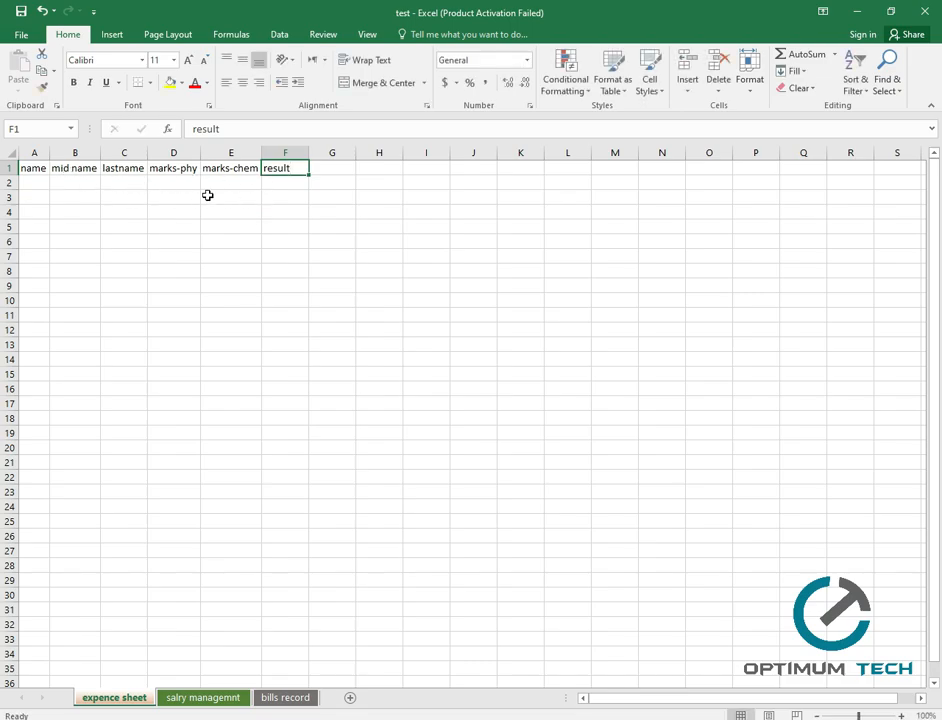
# Give header cells A1:F1 a grey fill, leaving the font colour unchanged.
pyautogui.moveTo(34, 170); pyautogui.dragTo(284, 168)
pyautogui.click(181, 83)
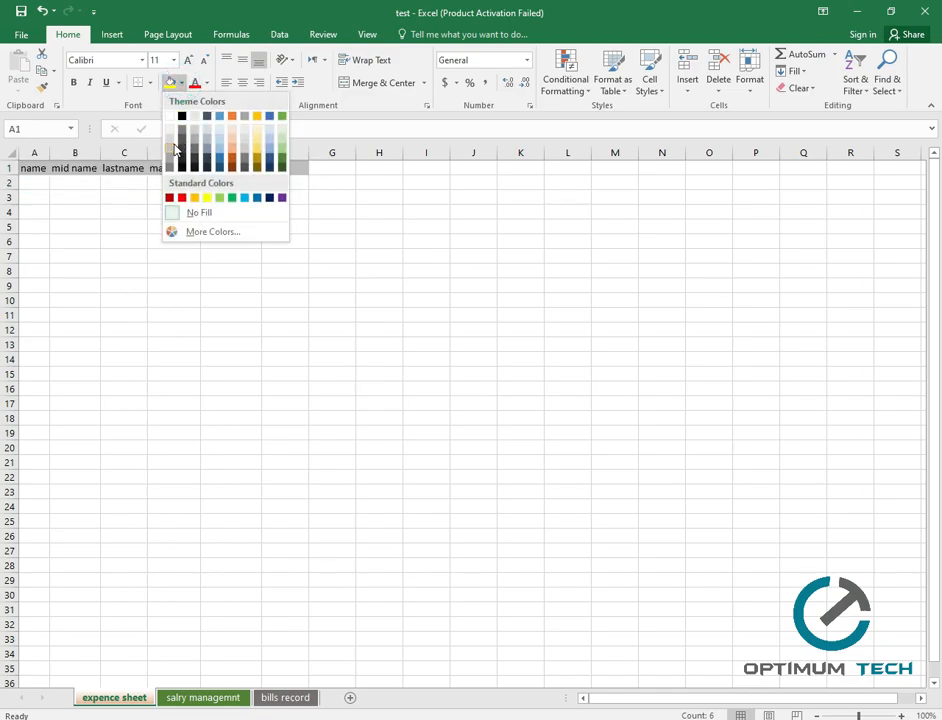
pyautogui.click(171, 145)
pyautogui.click(242, 240)
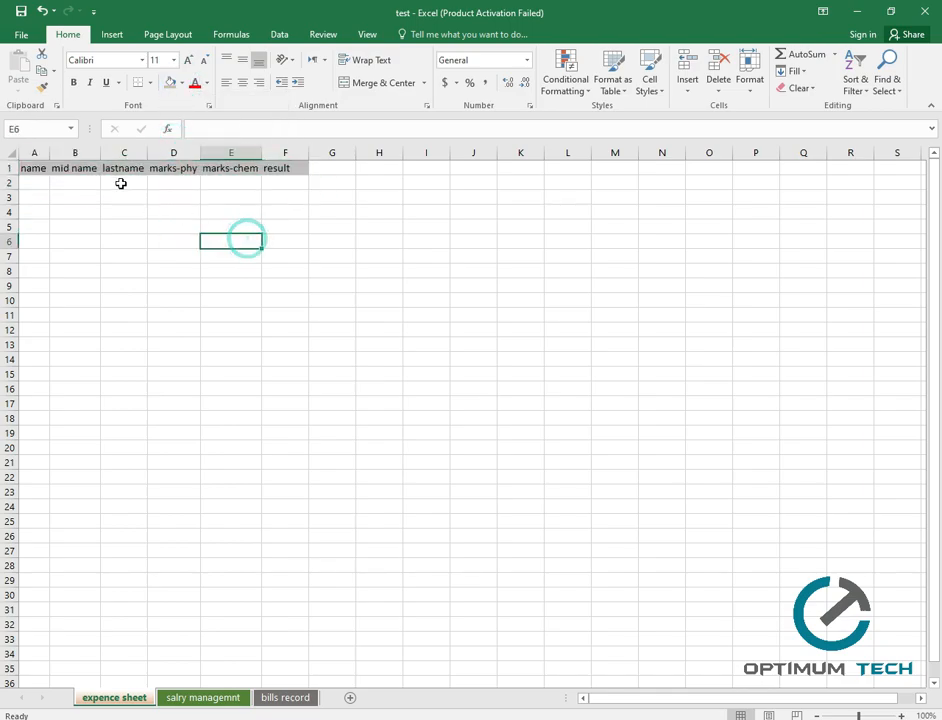
pyautogui.click(206, 83)
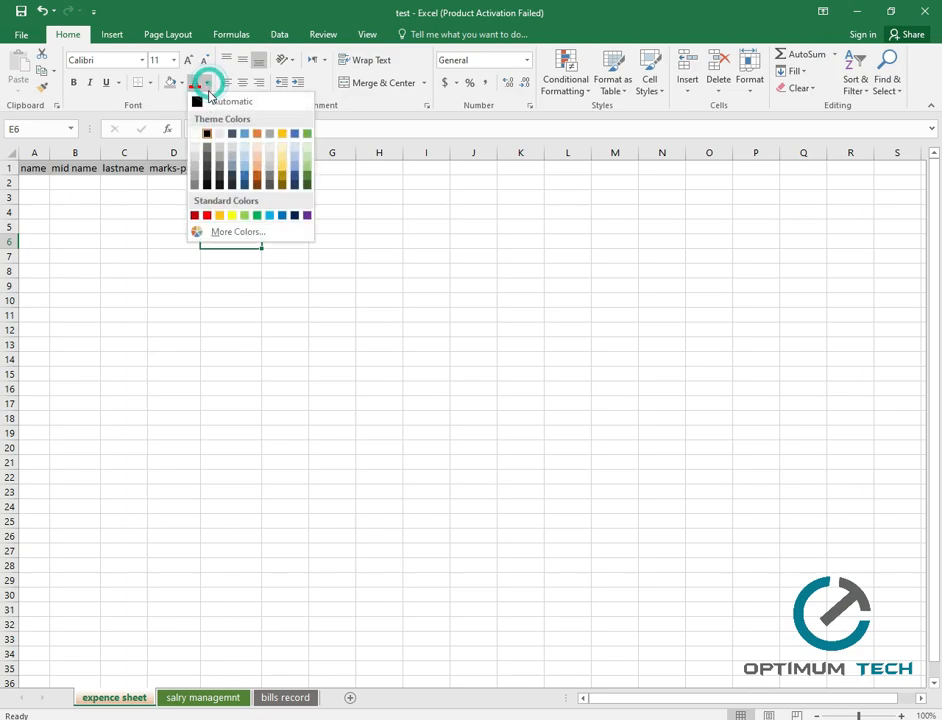
pyautogui.click(150, 258)
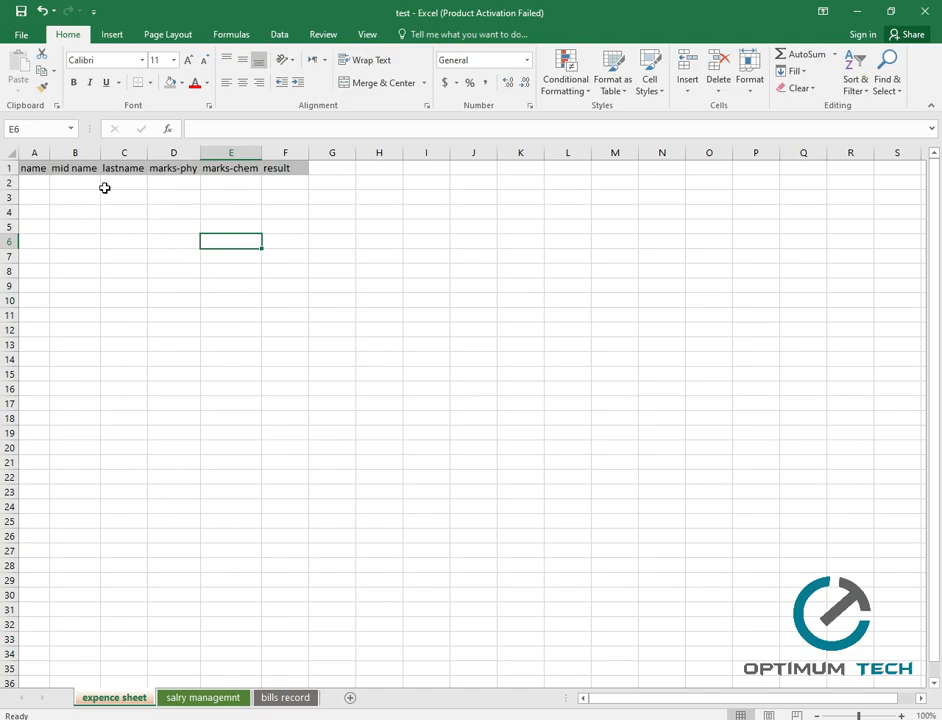
# Enter the student's first, middle and last names in A2, B2 and C2.
pyautogui.click(36, 184)
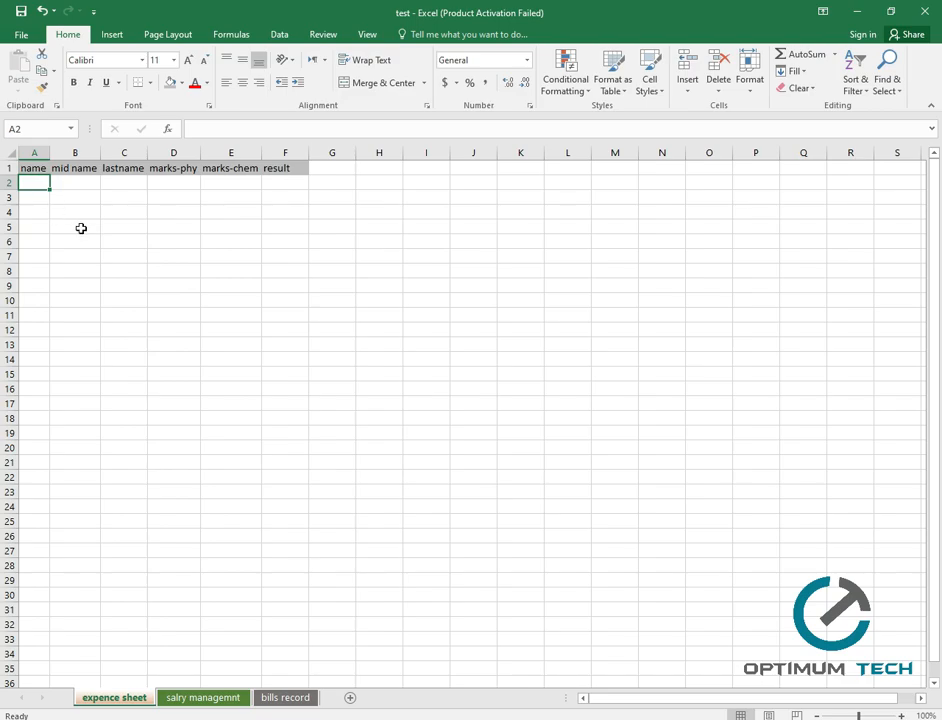
pyautogui.write('ahmad')
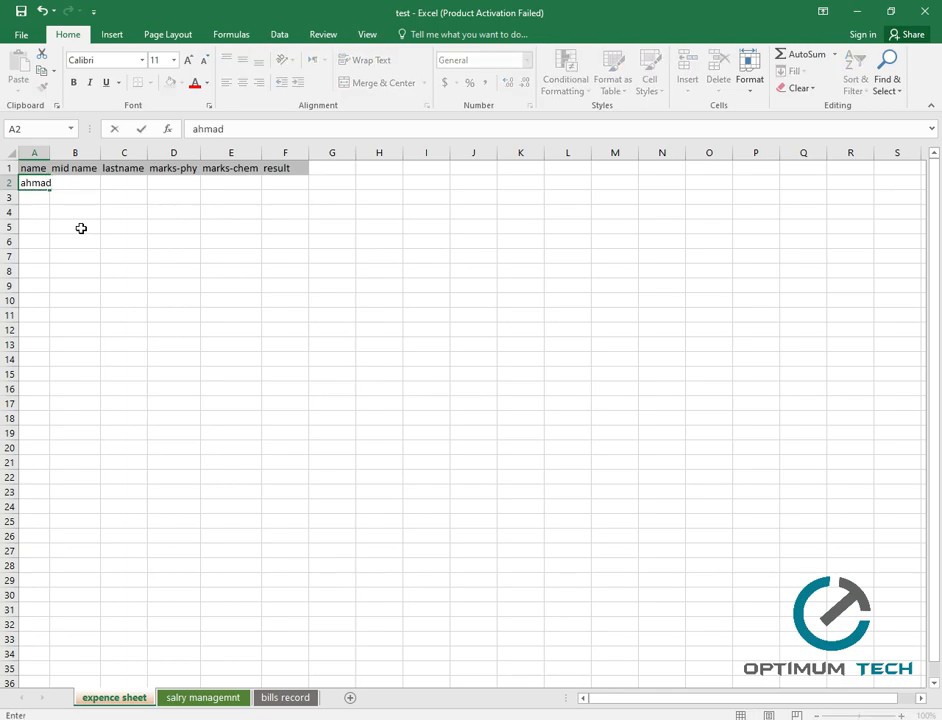
pyautogui.hotkey('ctrl', 'Return')
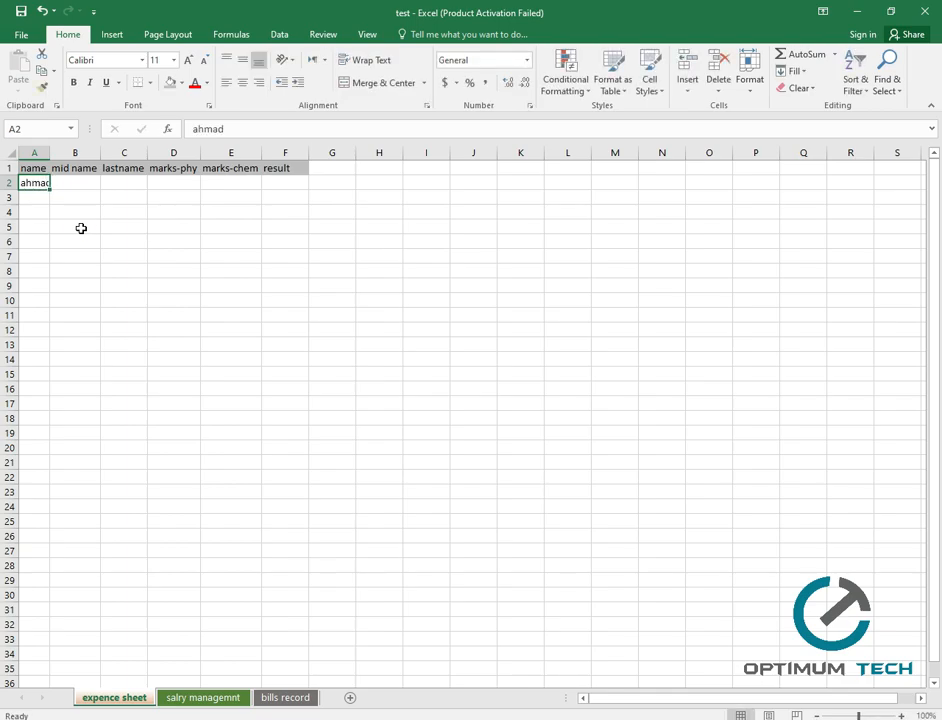
pyautogui.click(82, 182)
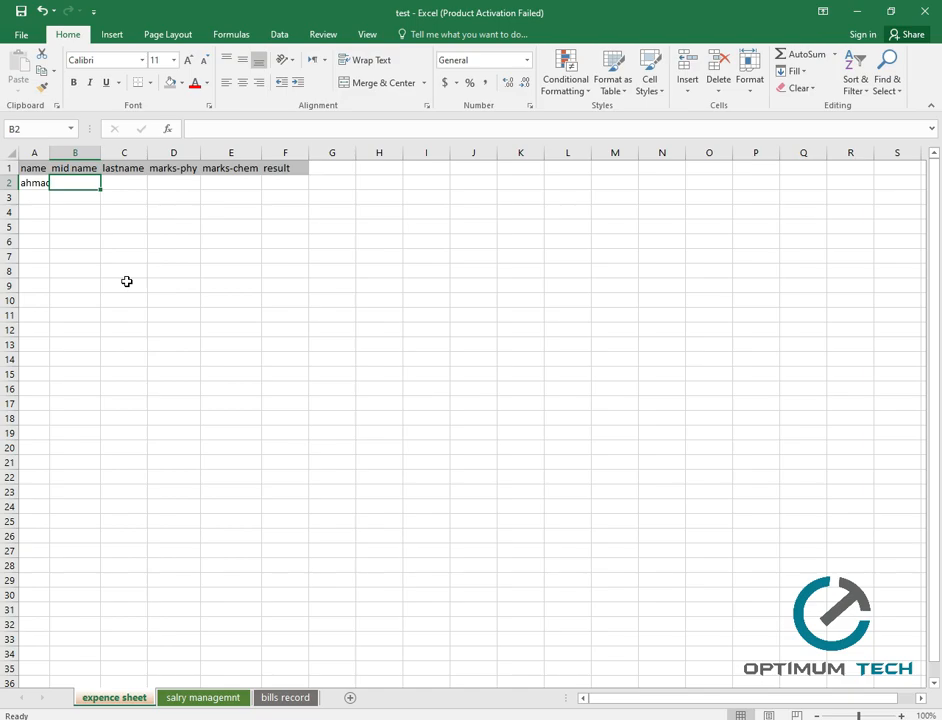
pyautogui.click(38, 184)
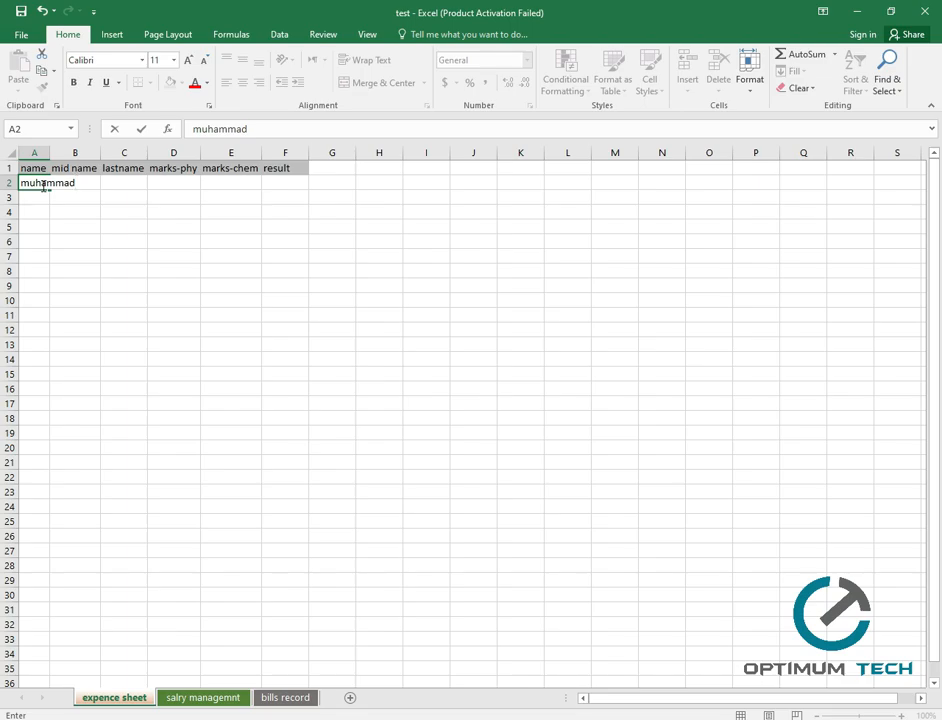
pyautogui.press('Tab')
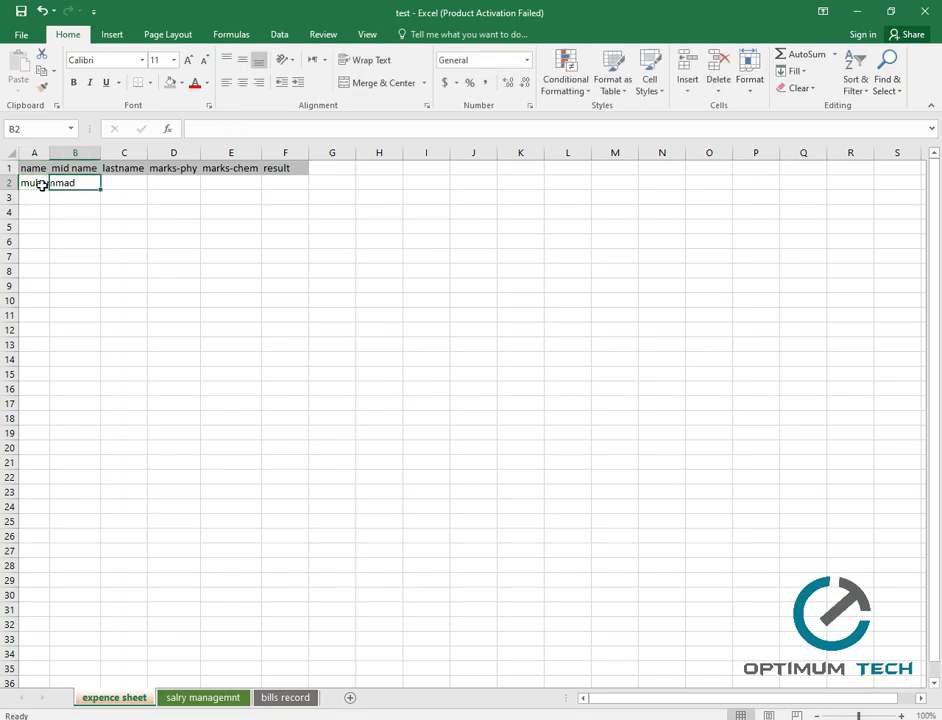
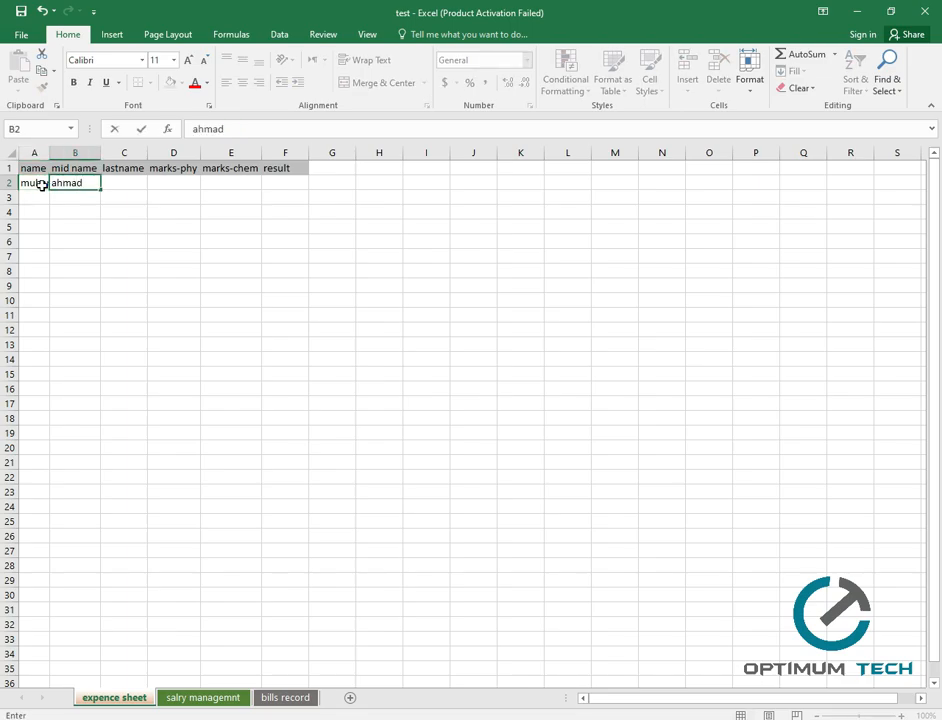
pyautogui.press('Tab')
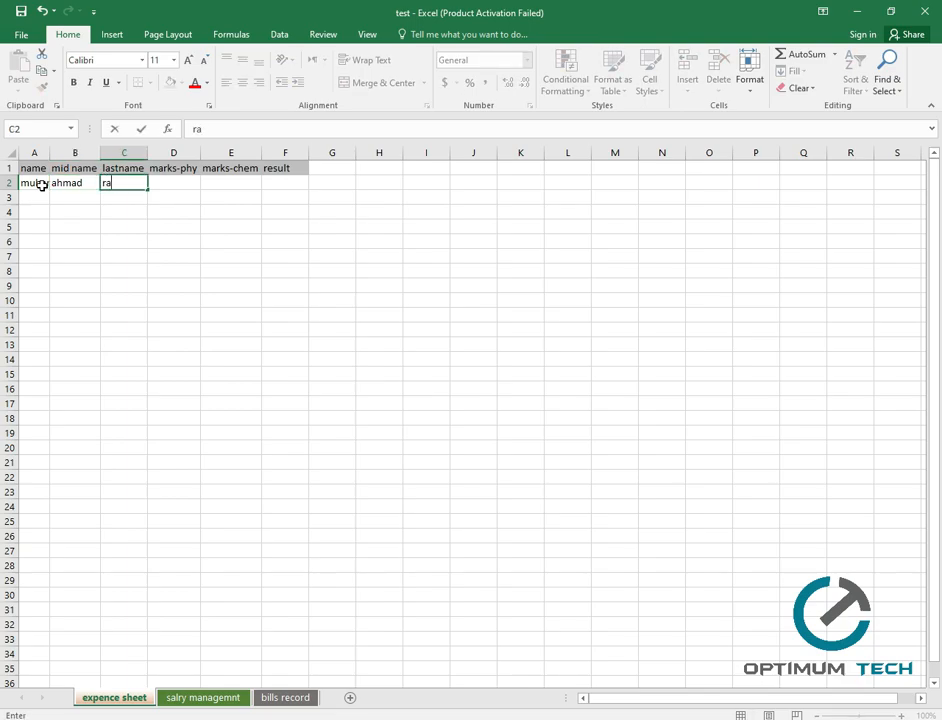
pyautogui.click(103, 245)
# Autofit columns A to C and enter marks 75 in D2 and 58 in E2.
pyautogui.doubleClick(50, 152)
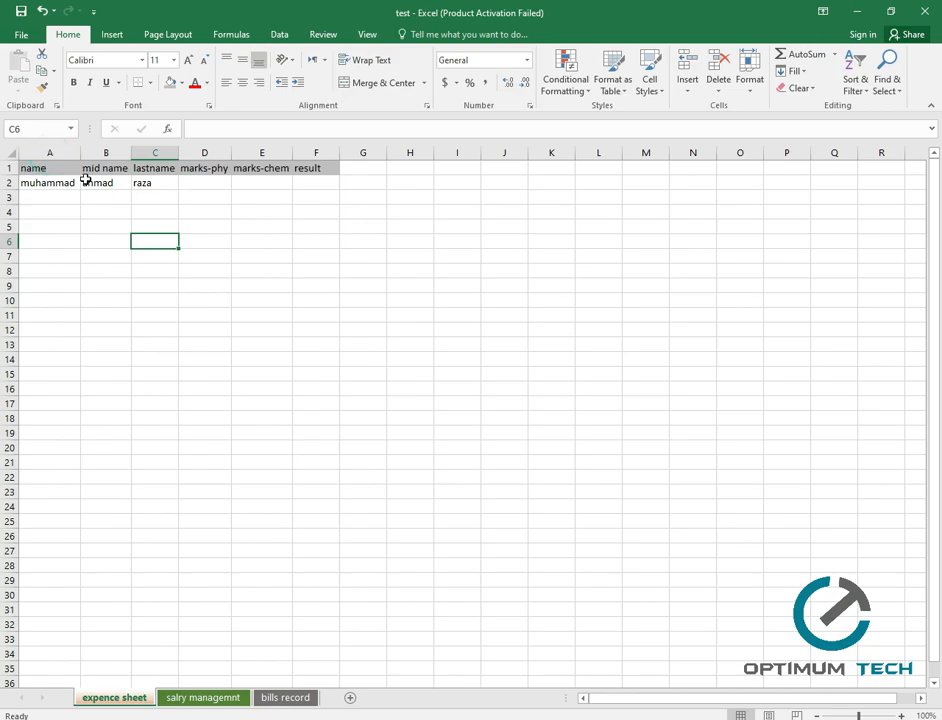
pyautogui.doubleClick(131, 152)
pyautogui.doubleClick(178, 153)
pyautogui.click(201, 184)
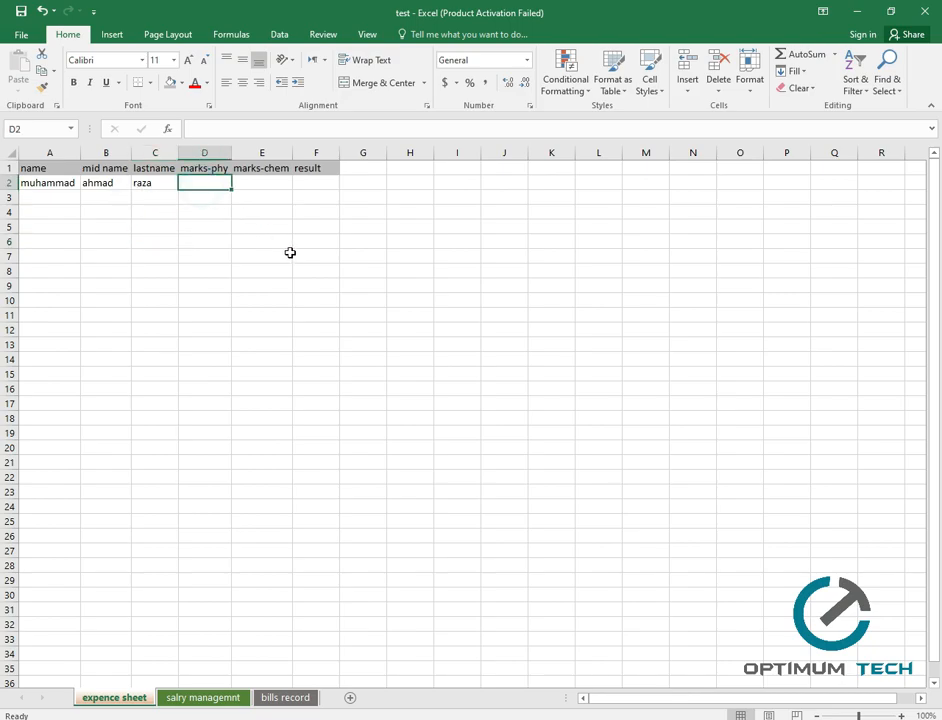
pyautogui.write('75')
pyautogui.press('Tab')
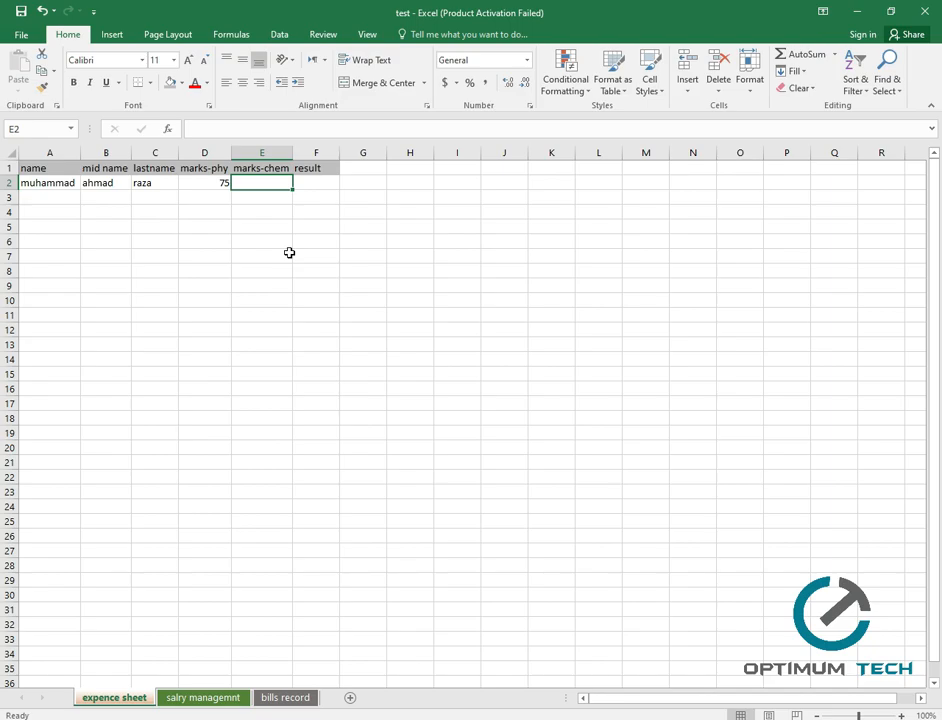
pyautogui.write('58')
pyautogui.press('Tab')
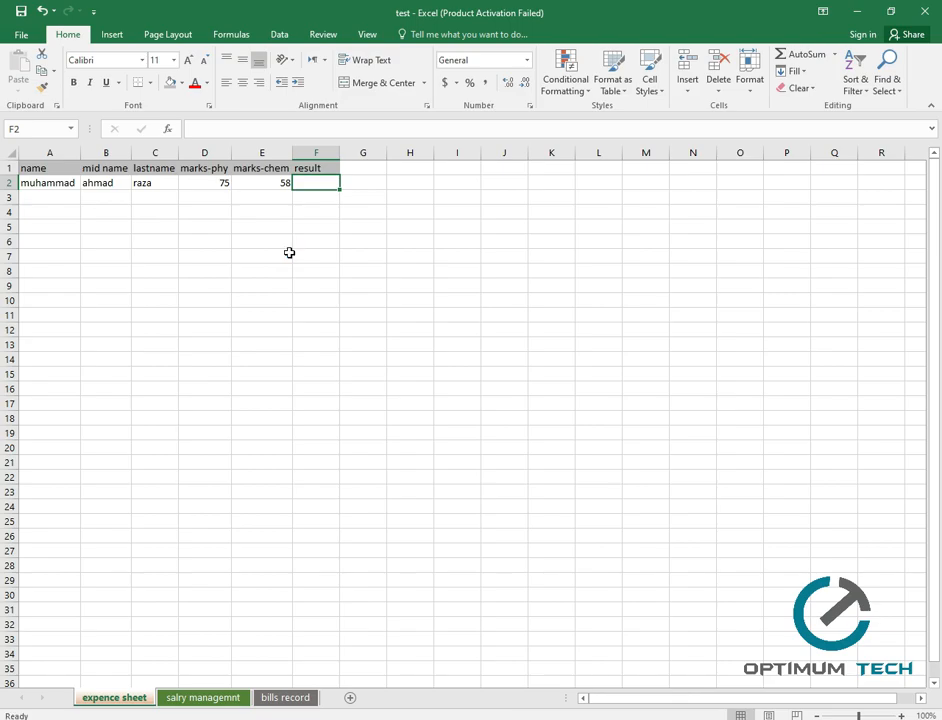
pyautogui.click(391, 199)
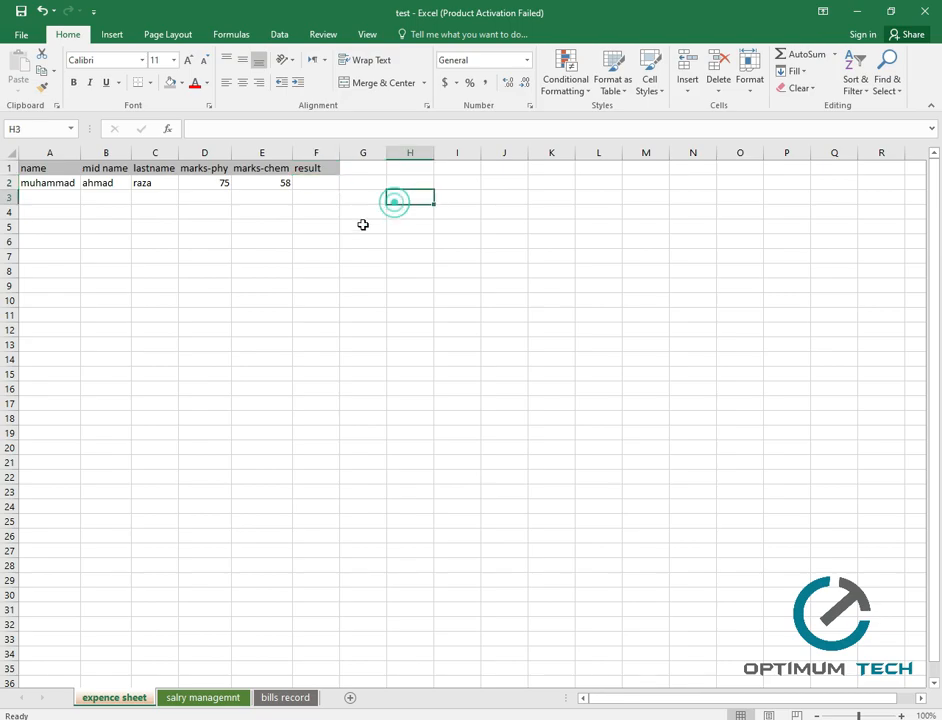
# Copy the first name down column A, redoing the fill to stop at row 20.
pyautogui.click(72, 183)
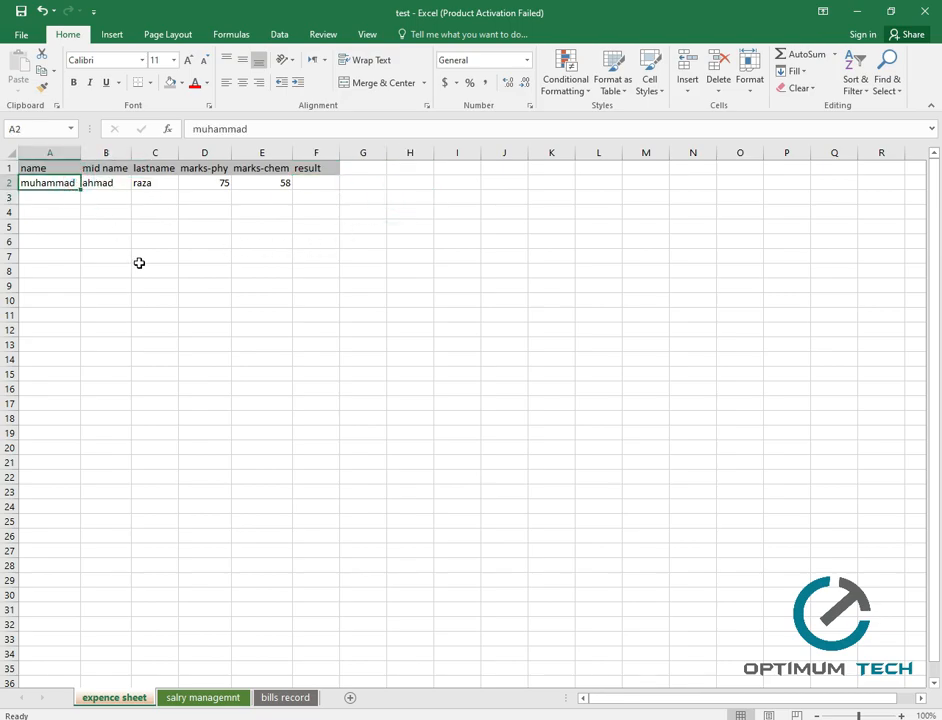
pyautogui.click(64, 182)
pyautogui.click(61, 200)
pyautogui.write('muhammad')
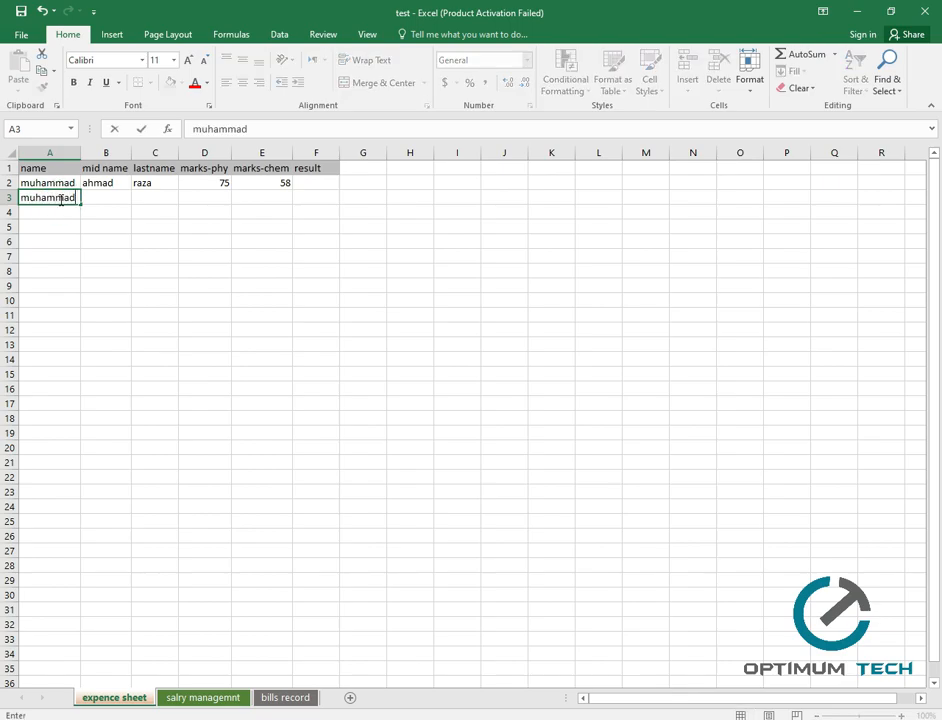
pyautogui.click(42, 216)
pyautogui.click(47, 201)
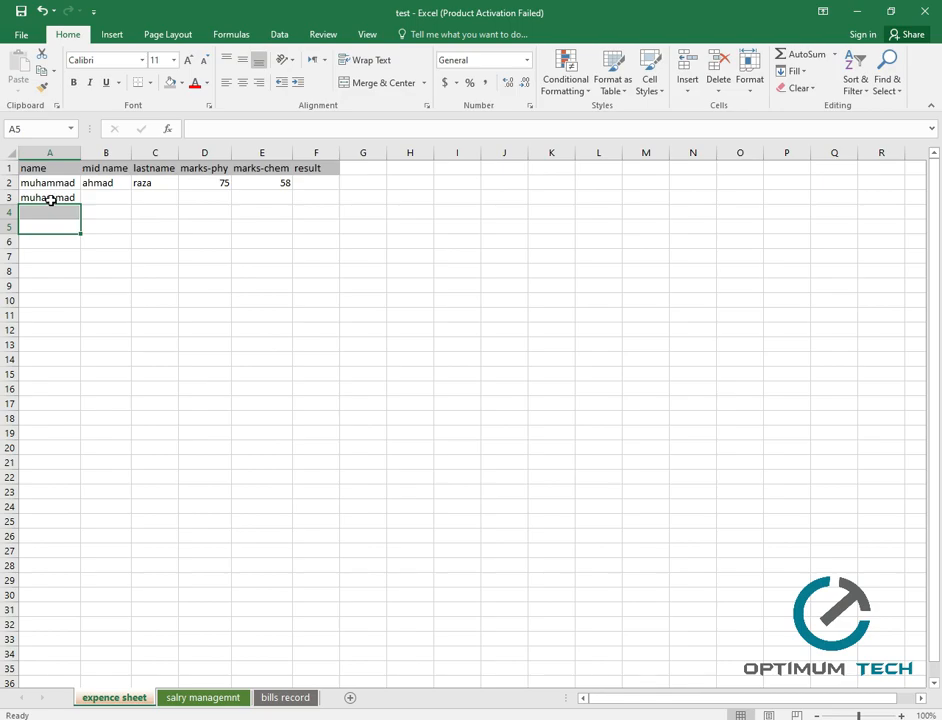
pyautogui.moveTo(84, 205); pyautogui.dragTo(74, 586)
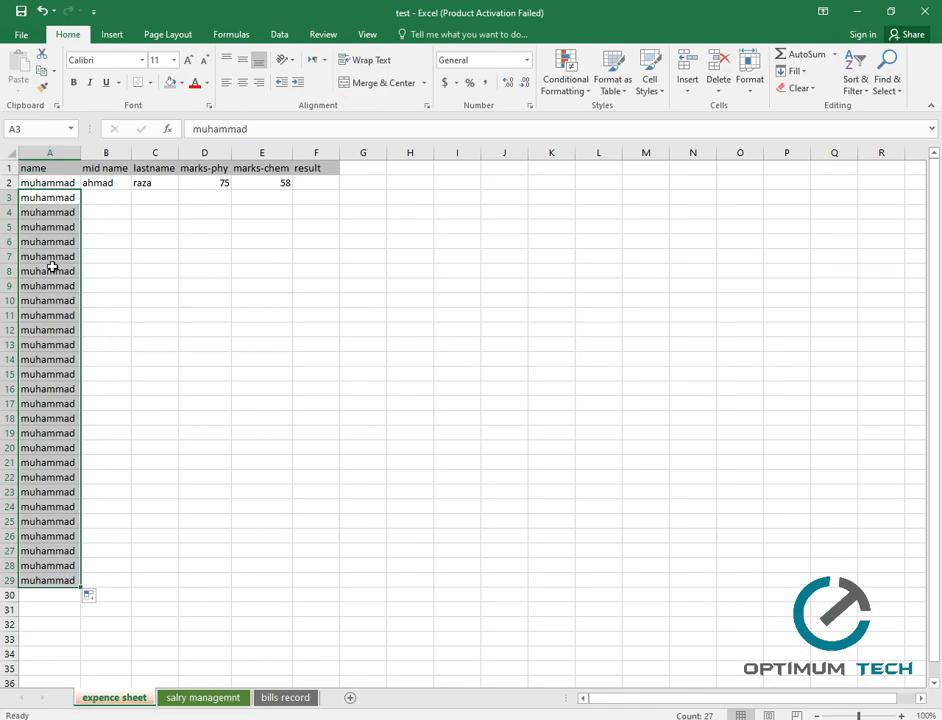
pyautogui.hotkey('ctrl', 'z')
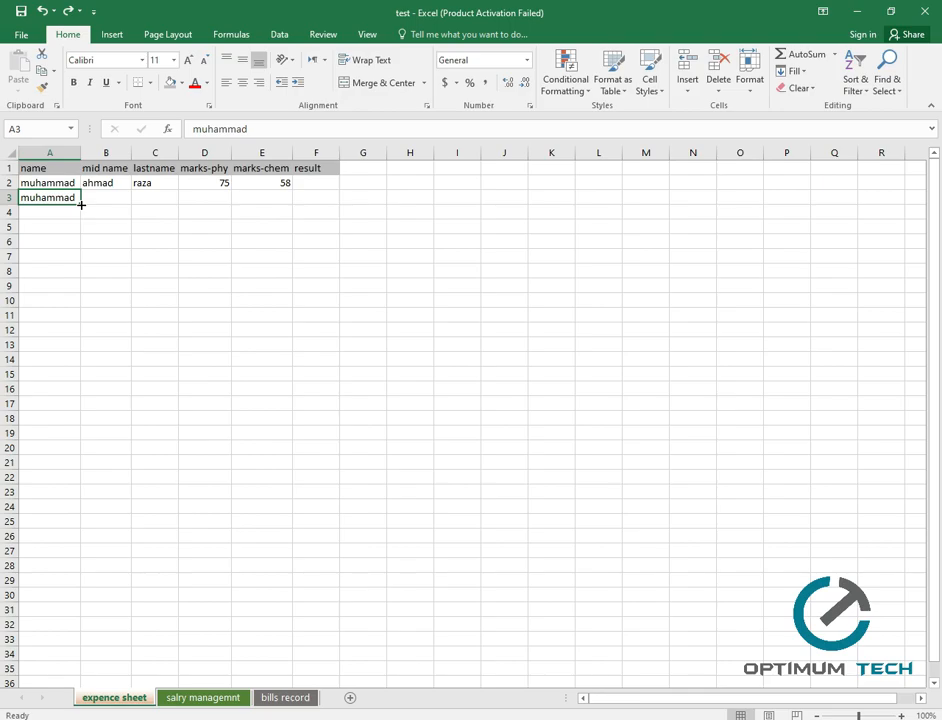
pyautogui.moveTo(82, 204); pyautogui.dragTo(81, 447)
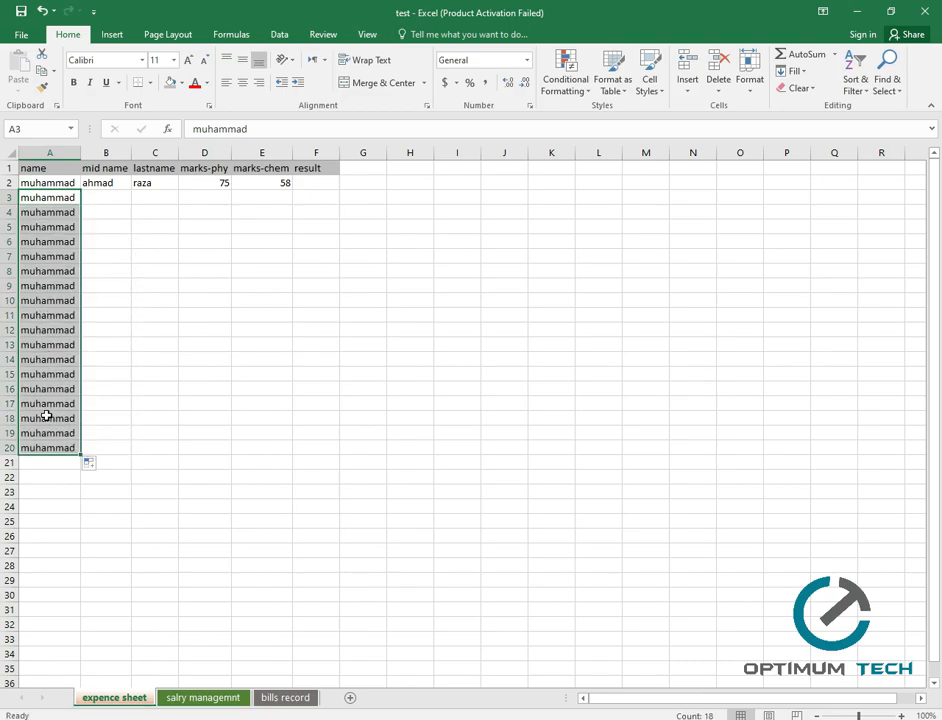
# Copy the middle name down column B to row 10 and clear the extra names in A11:A20.
pyautogui.click(105, 182)
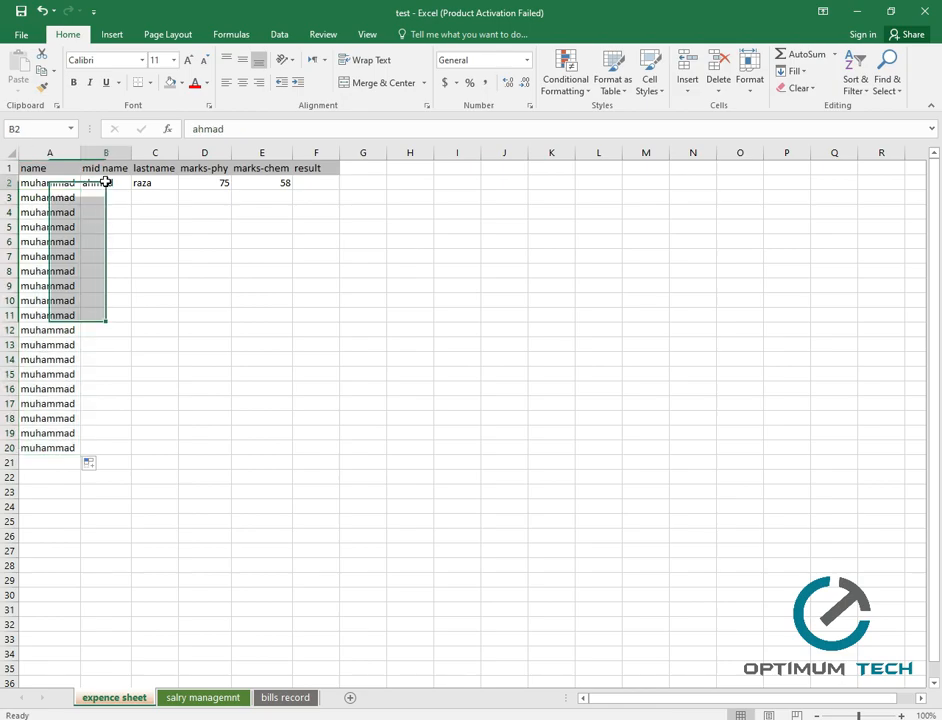
pyautogui.moveTo(131, 191); pyautogui.dragTo(119, 316)
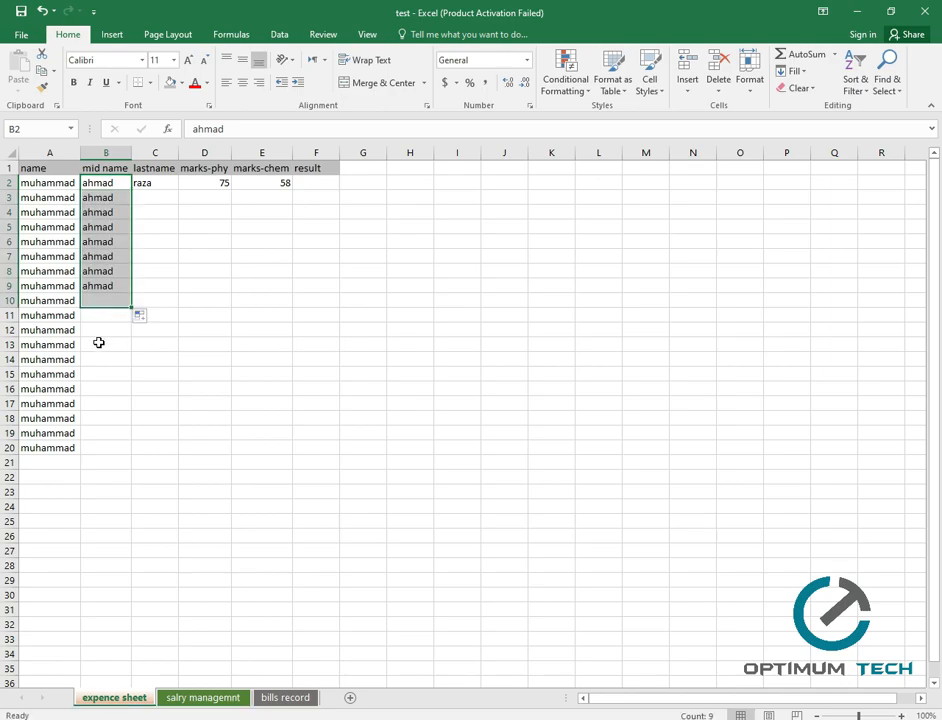
pyautogui.moveTo(78, 447); pyautogui.dragTo(38, 316)
pyautogui.press('Delete')
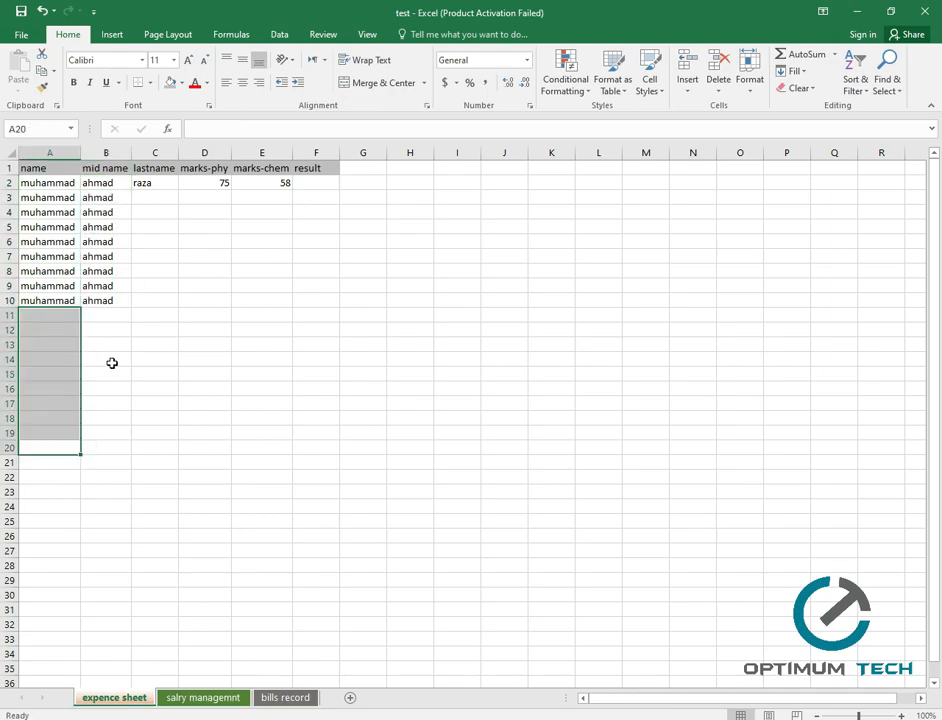
pyautogui.click(169, 369)
# Copy the last name down column C to C10 and re-enter 75 in D2.
pyautogui.click(162, 182)
pyautogui.moveTo(179, 195); pyautogui.dragTo(191, 302)
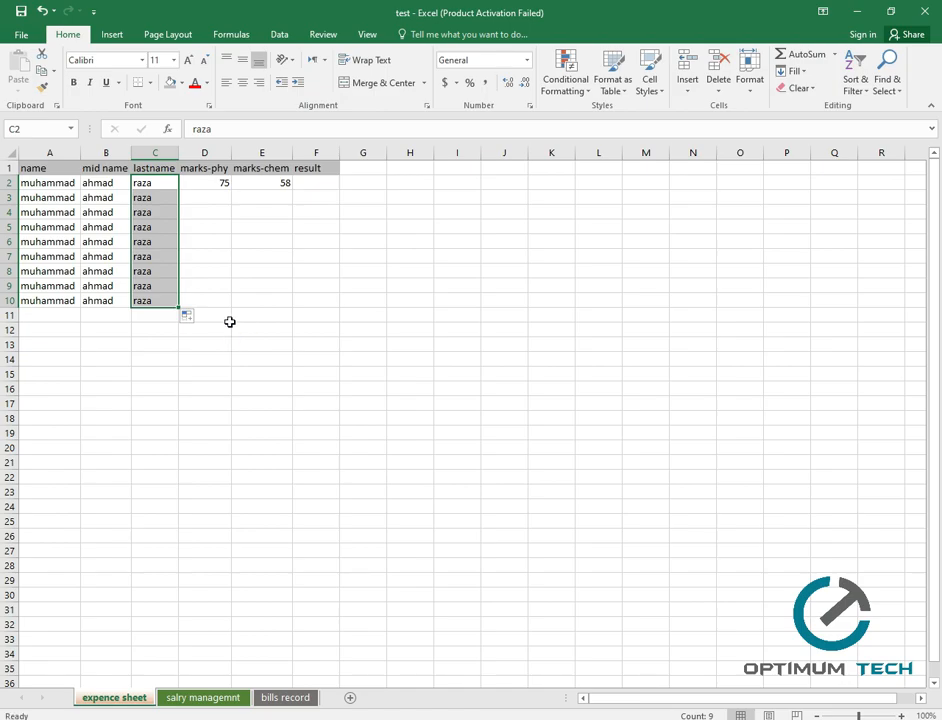
pyautogui.click(218, 182)
pyautogui.write('75')
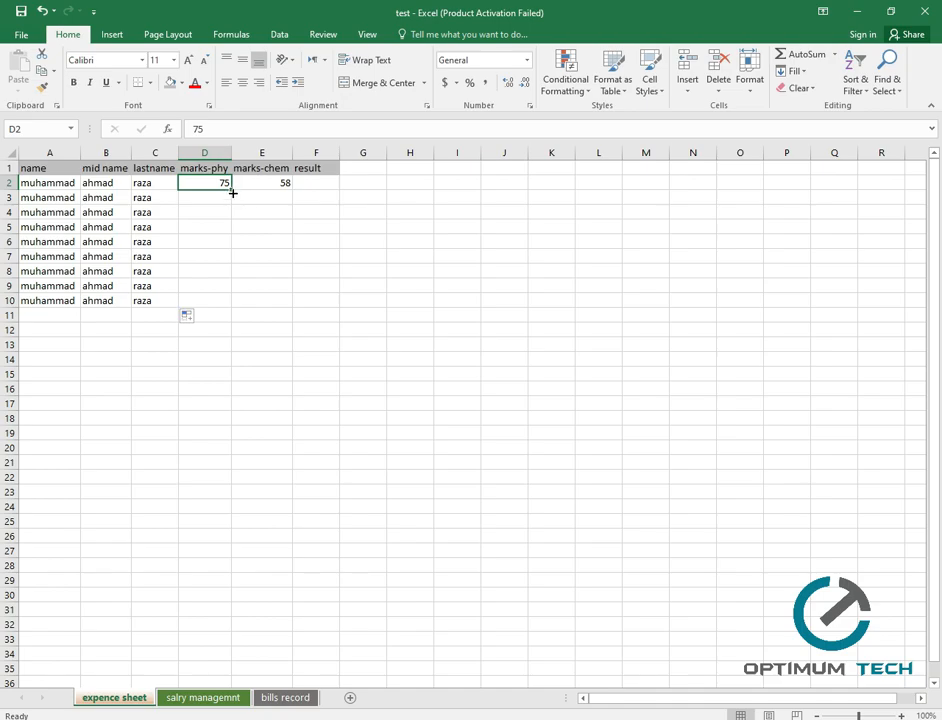
# Try copying 75 and typing 76 and 77 in marks-phy, then undo both attempts.
pyautogui.moveTo(233, 189); pyautogui.dragTo(236, 309)
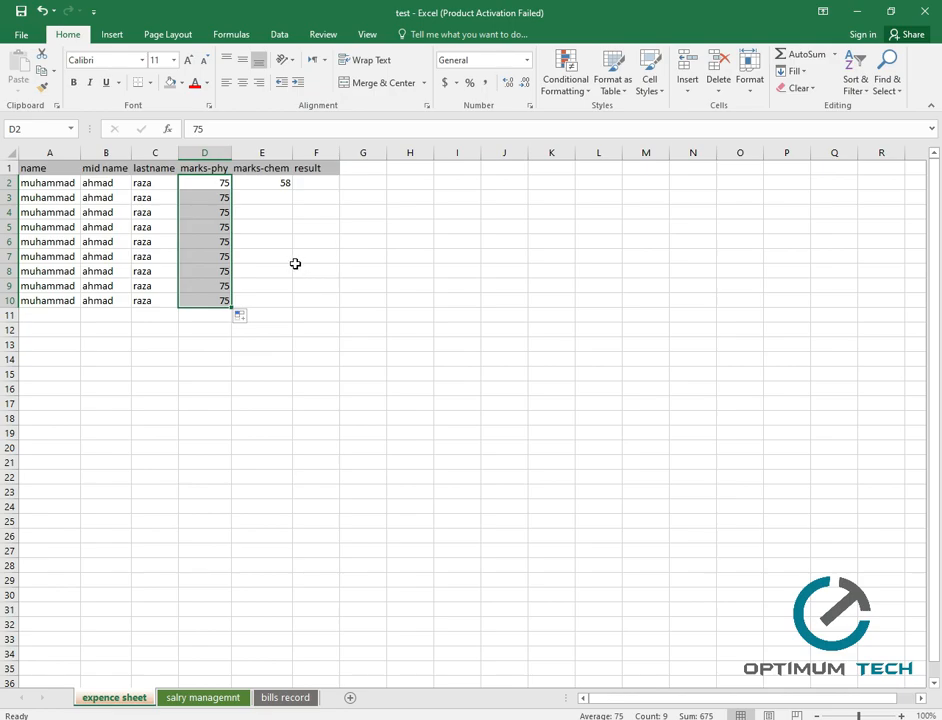
pyautogui.hotkey('ctrl', 'z')
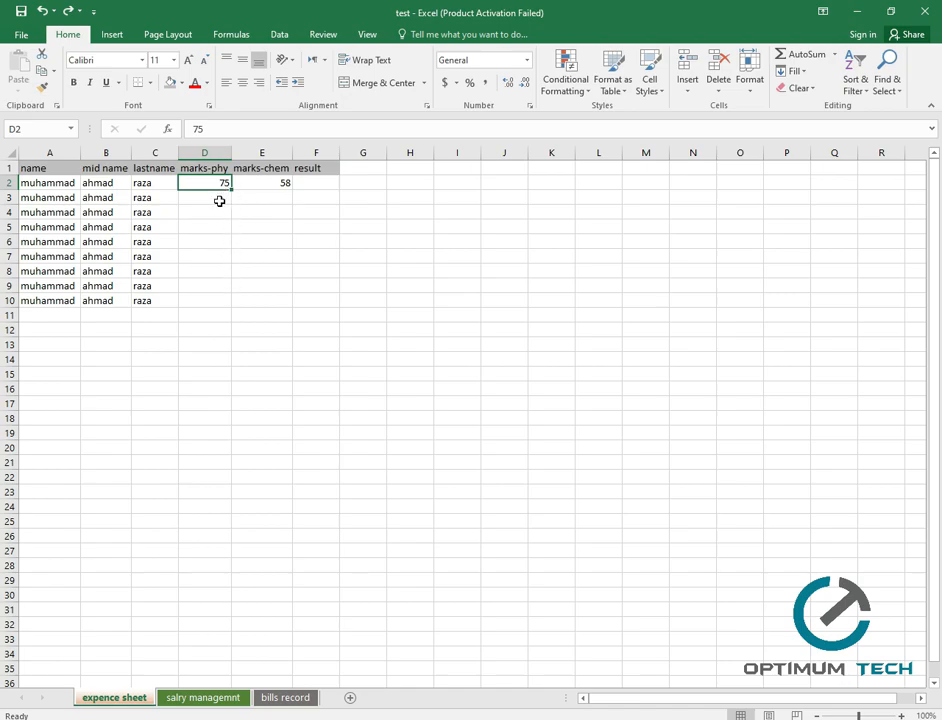
pyautogui.click(219, 201)
pyautogui.write('76')
pyautogui.press('Return')
pyautogui.write('77')
pyautogui.press('Return')
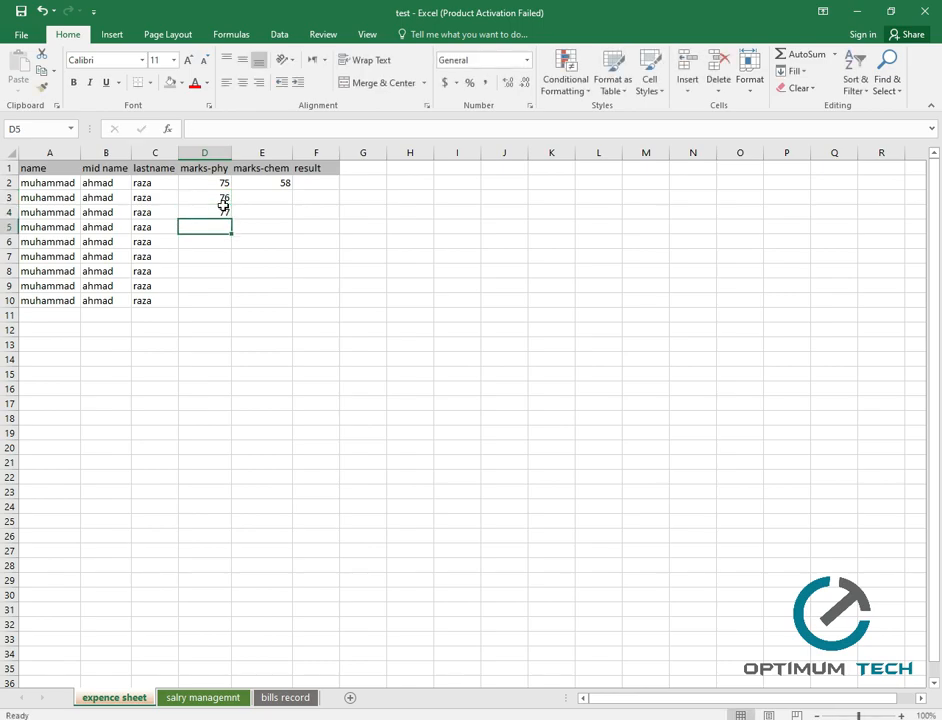
pyautogui.hotkey('ctrl', 'z')
pyautogui.hotkey('ctrl', 'z')
# Fill D2:D10 with the series 75–83 and E2:E10 with 58–66.
pyautogui.click(220, 185)
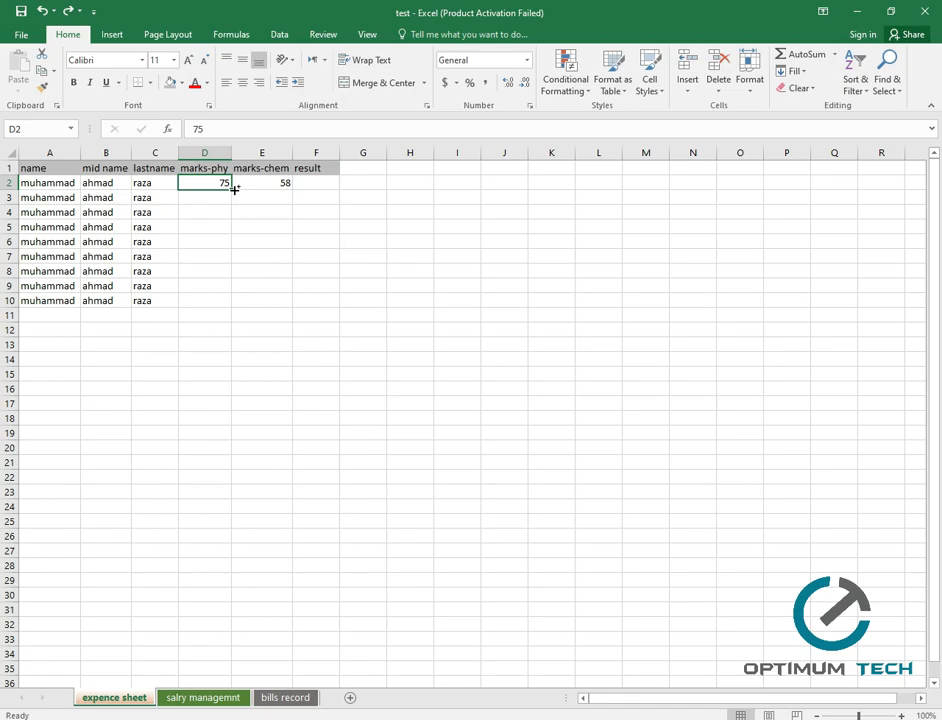
pyautogui.moveTo(234, 189); pyautogui.dragTo(233, 304)
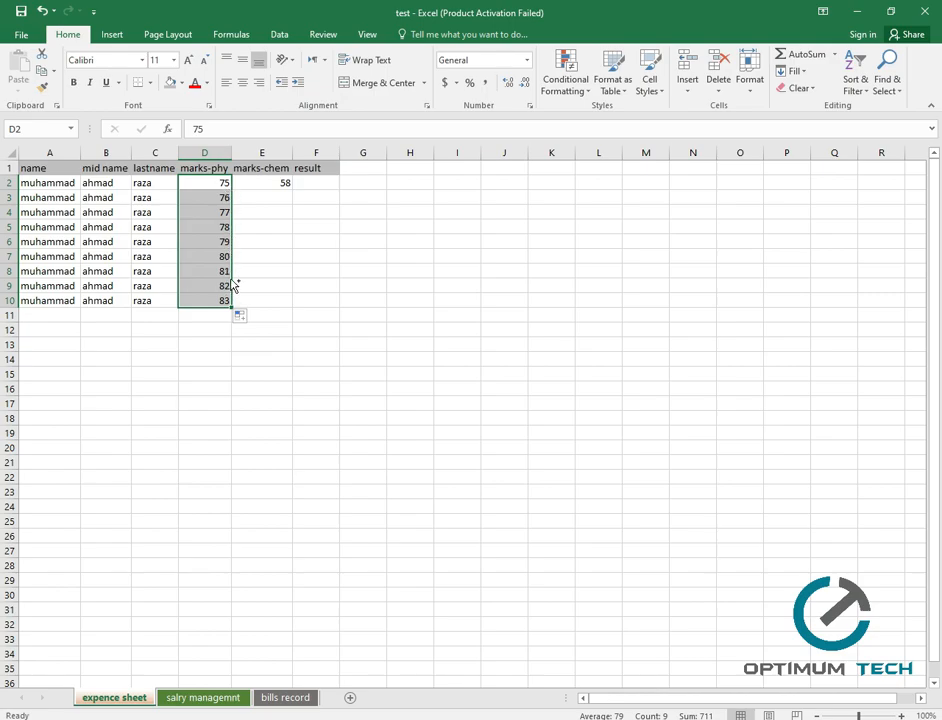
pyautogui.click(283, 184)
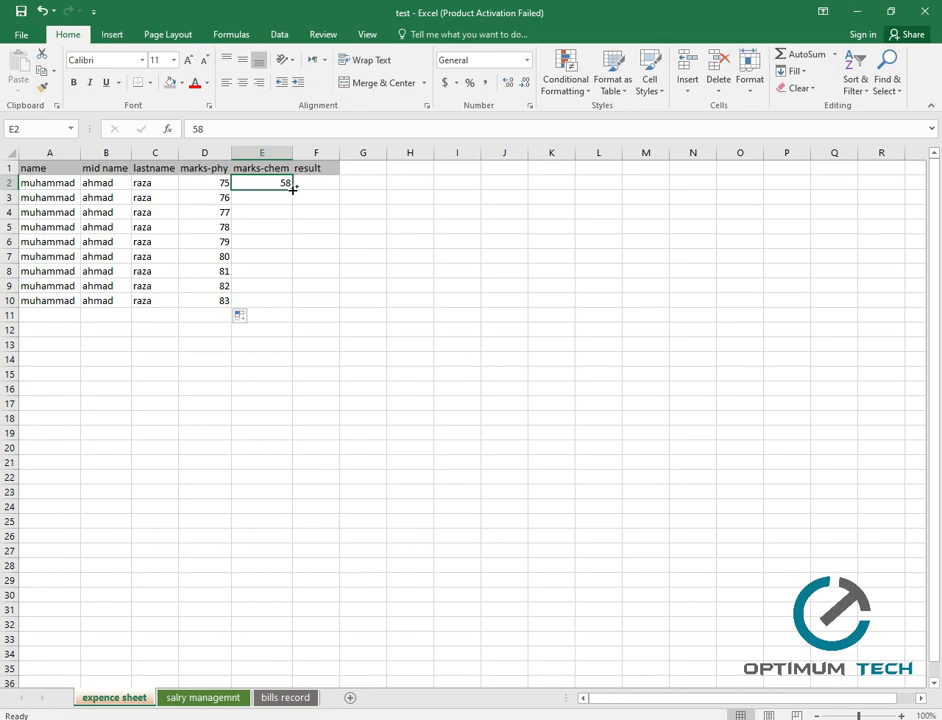
pyautogui.moveTo(292, 188); pyautogui.dragTo(277, 300)
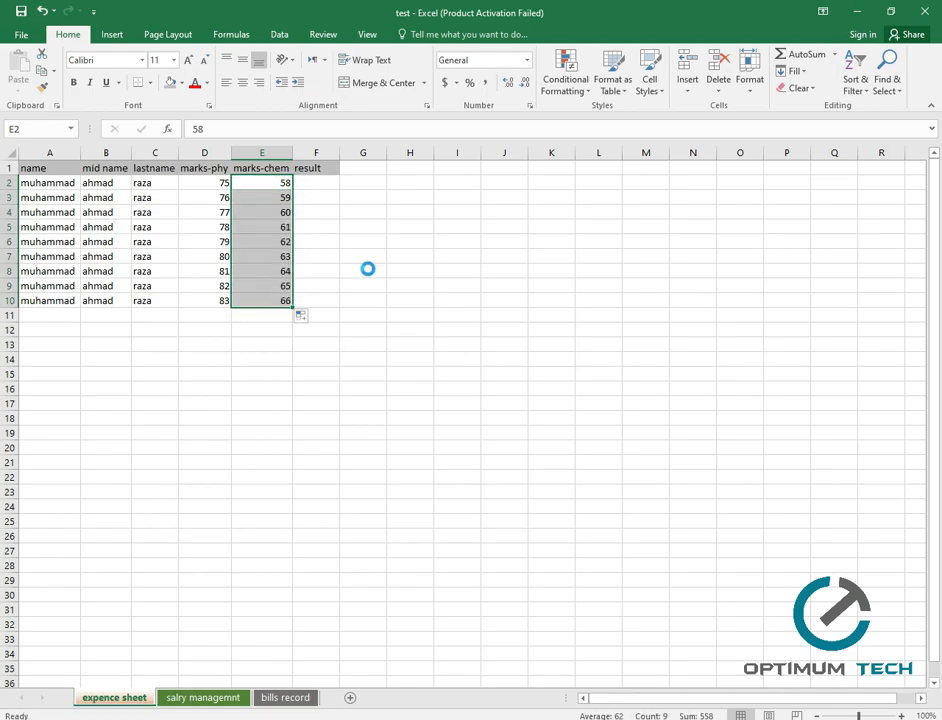
pyautogui.click(330, 183)
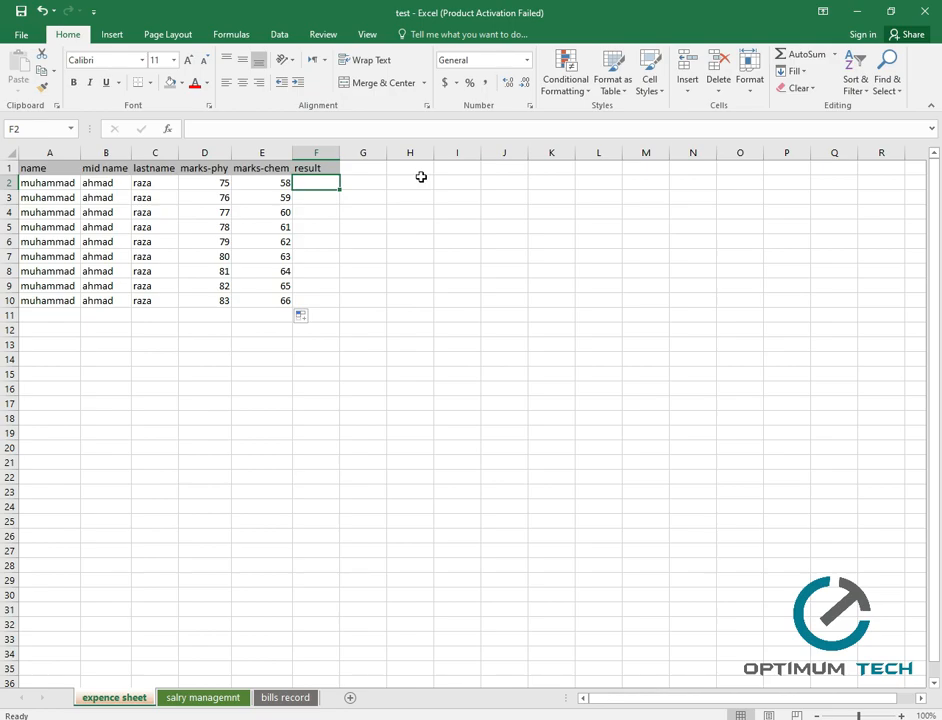
# Start a formula in result cell F2 with =s.
pyautogui.click(316, 183)
pyautogui.write('=')
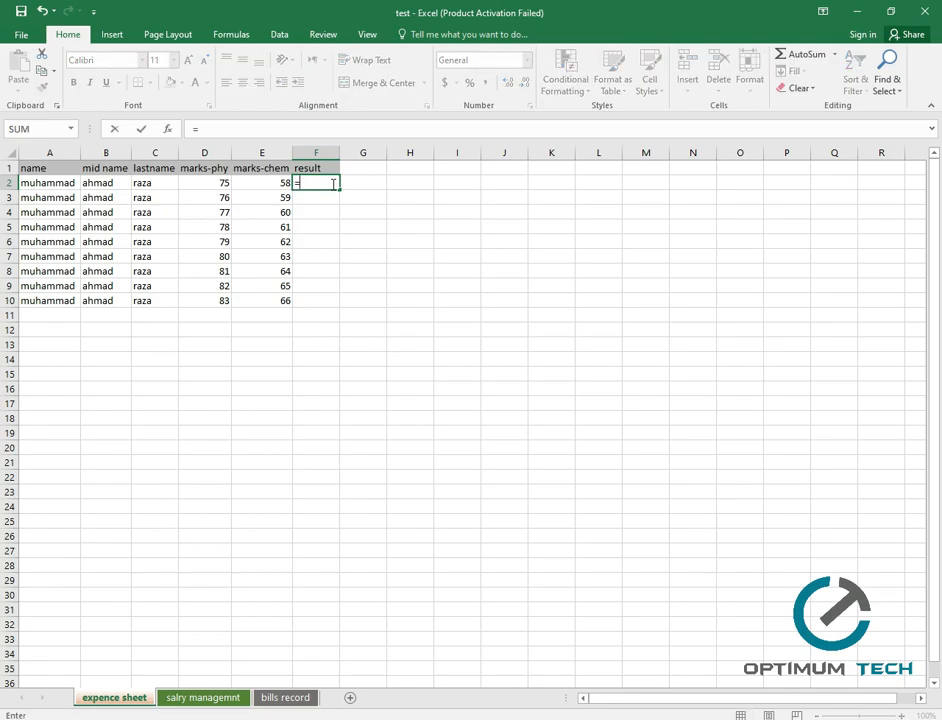
pyautogui.press('BackSpace')
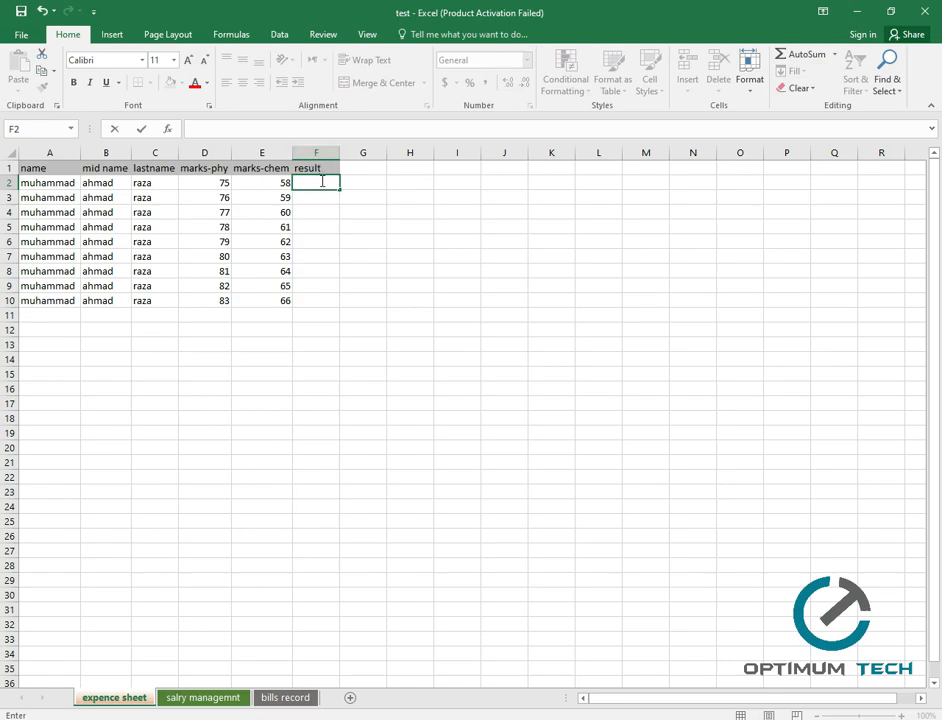
pyautogui.write('=')
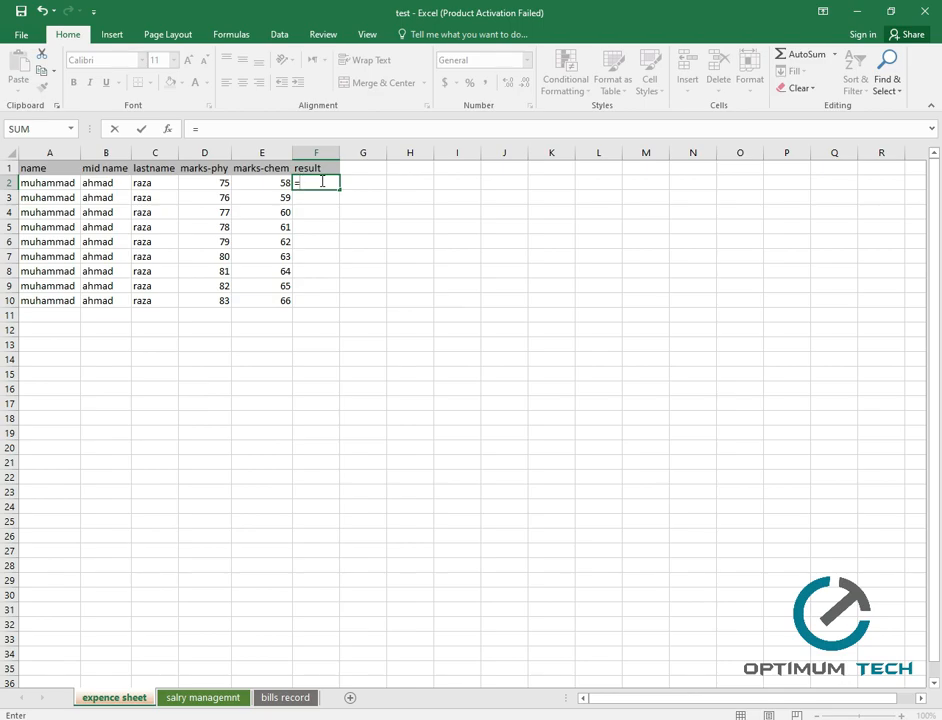
pyautogui.write('s')
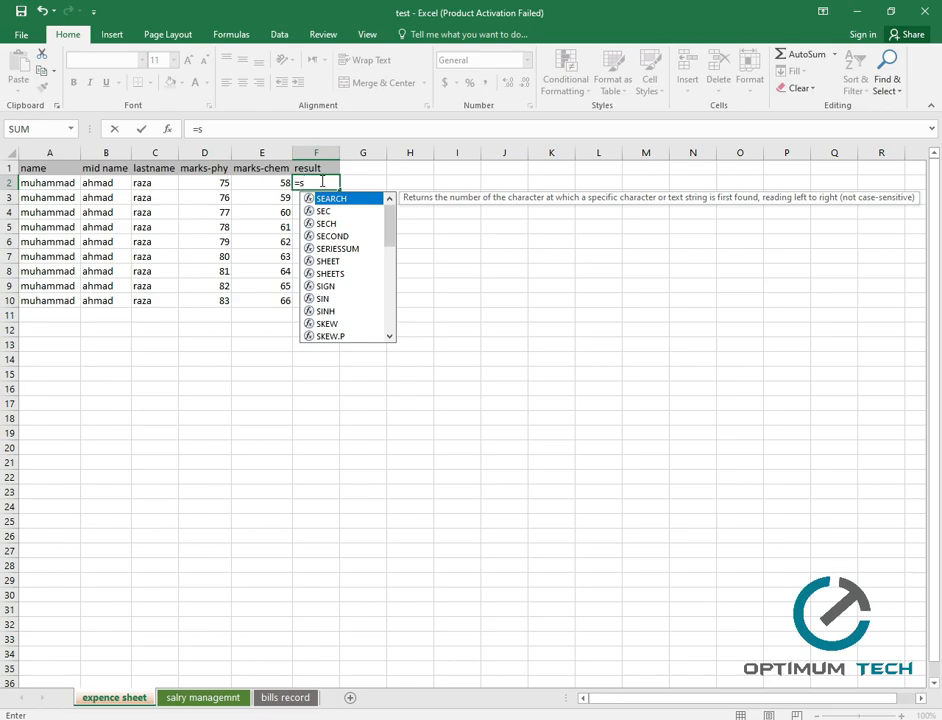
# Browse the S function suggestions, insert SEARCH, then trim the formula back to =S.
pyautogui.scroll(-3, 340, 247)
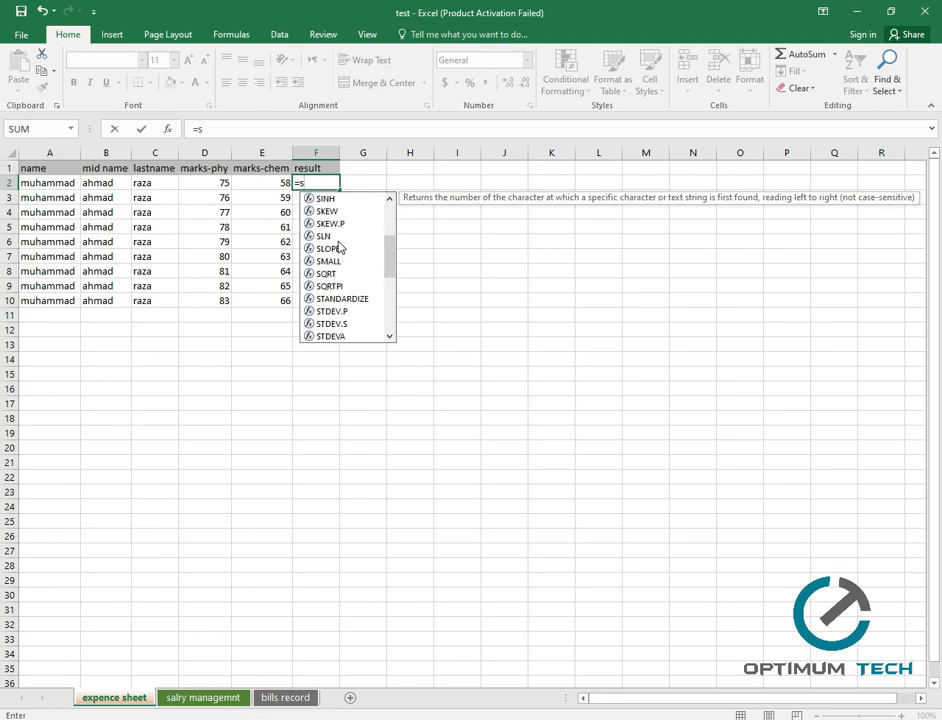
pyautogui.scroll(-5, 342, 255)
pyautogui.scroll(1, 354, 303)
pyautogui.scroll(8, 354, 300)
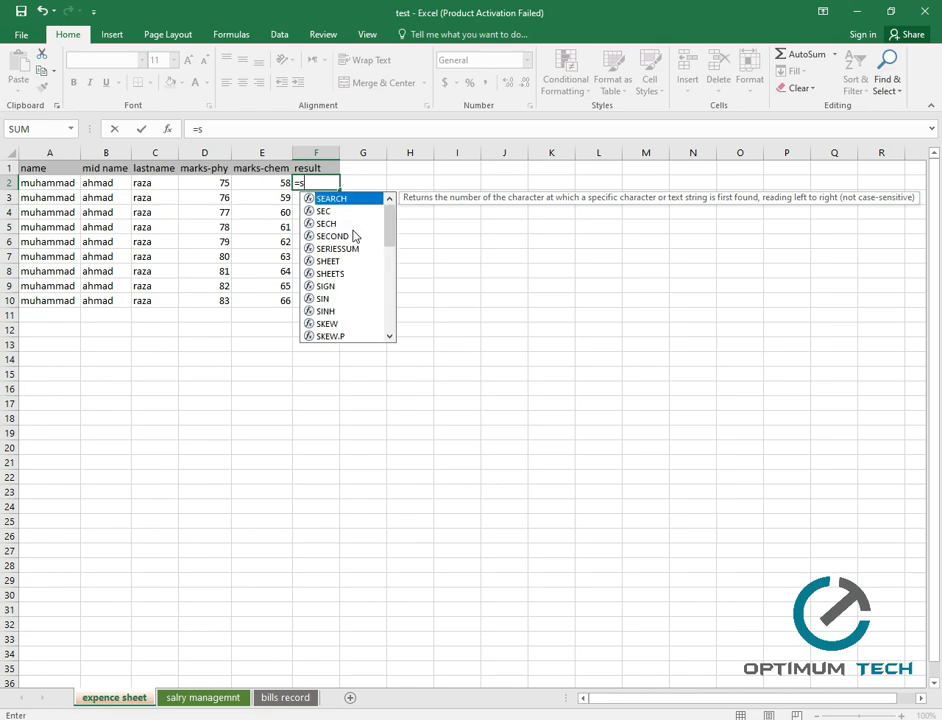
pyautogui.scroll(-1, 357, 263)
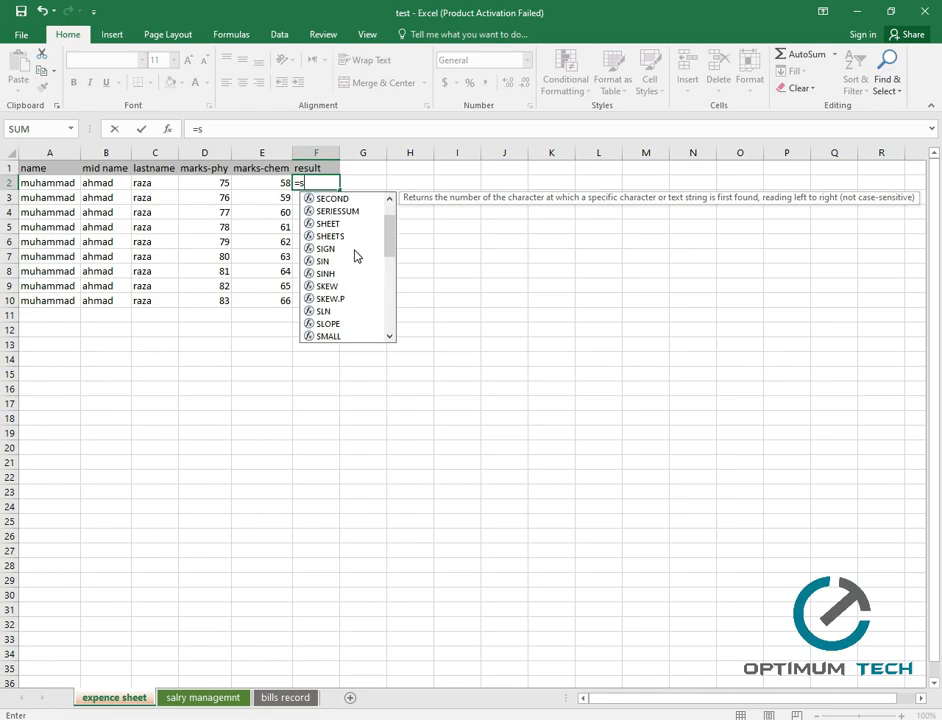
pyautogui.scroll(-8, 356, 260)
pyautogui.scroll(7, 349, 265)
pyautogui.scroll(2, 347, 263)
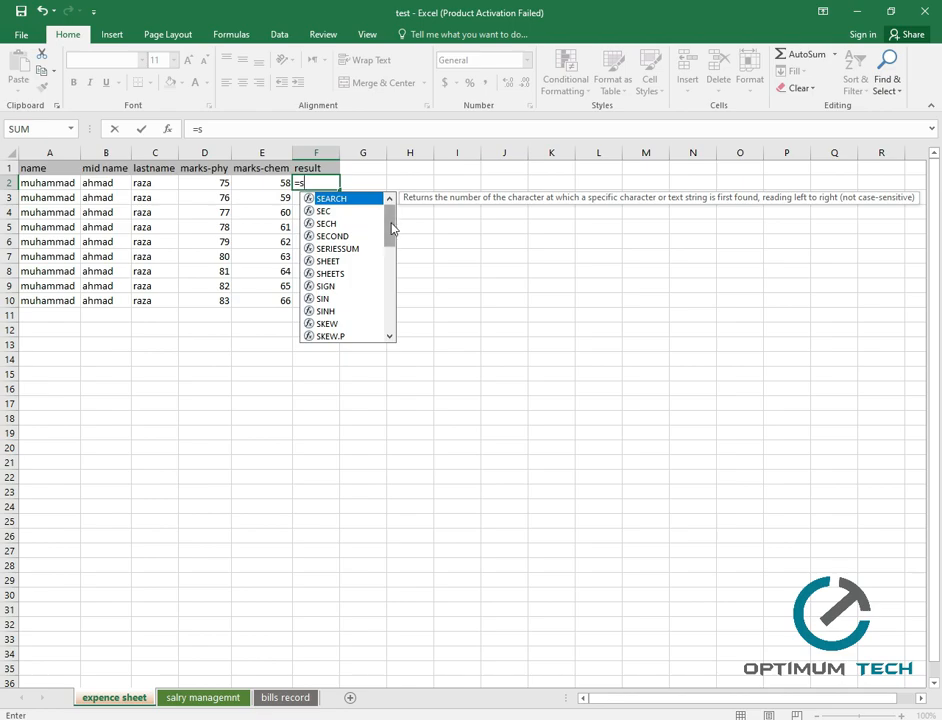
pyautogui.moveTo(391, 228)
pyautogui.mouseDown()
pyautogui.moveTo(389, 290)
pyautogui.moveTo(391, 226)
pyautogui.mouseUp()
pyautogui.doubleClick(351, 203)
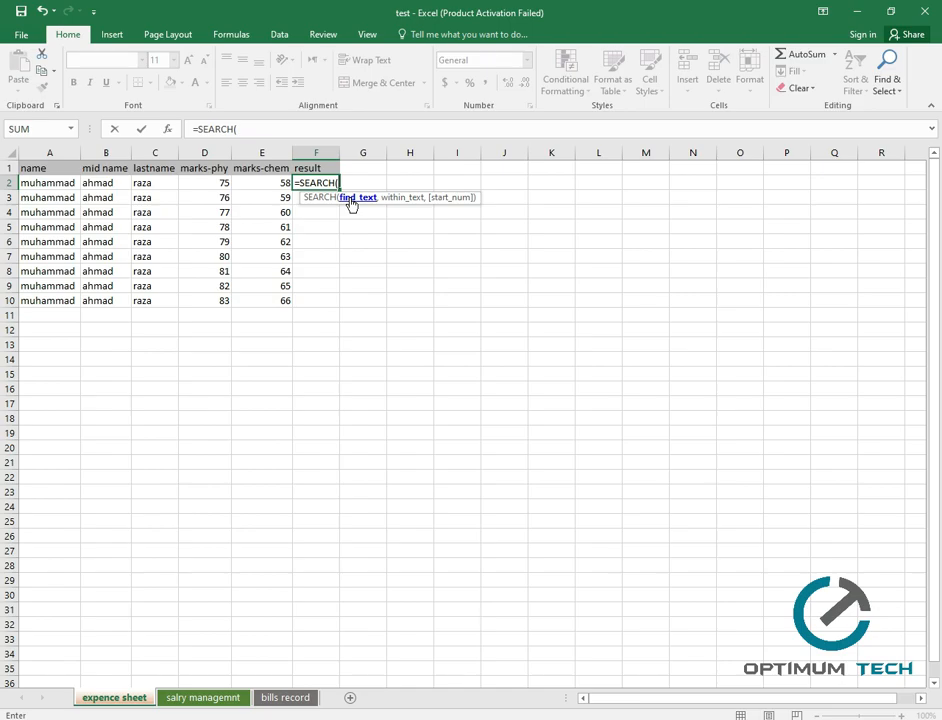
pyautogui.press('BackSpace')
pyautogui.press('BackSpace')
pyautogui.press('BackSpace')
pyautogui.press('BackSpace')
pyautogui.press('BackSpace')
pyautogui.press('BackSpace')
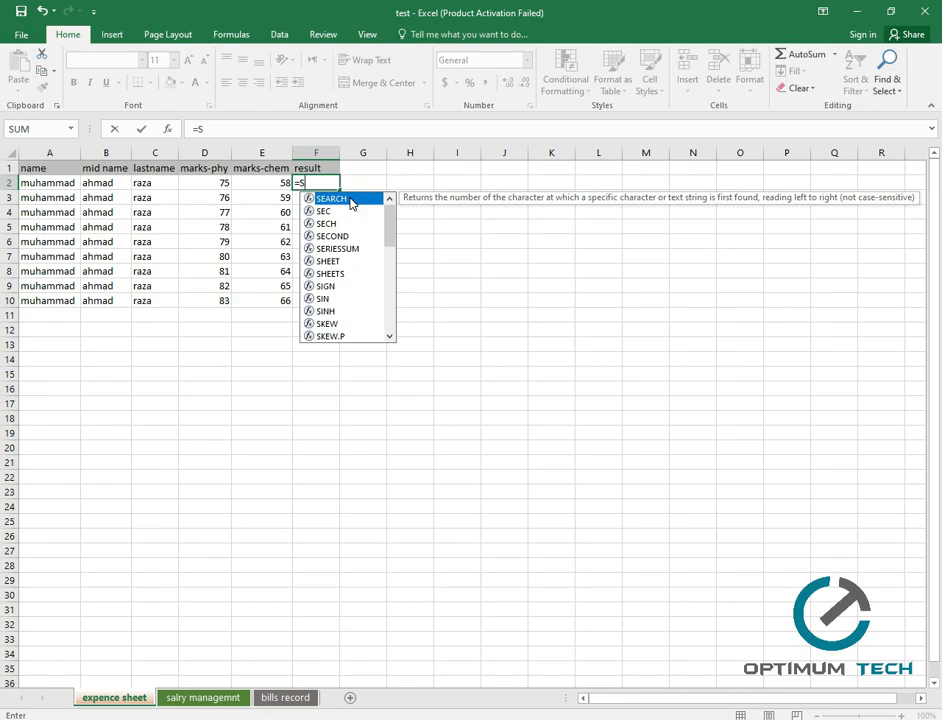
# Complete F2's formula as =SUM(D2,E2), giving 133.
pyautogui.write('u')
pyautogui.press('Down')
pyautogui.press('Down')
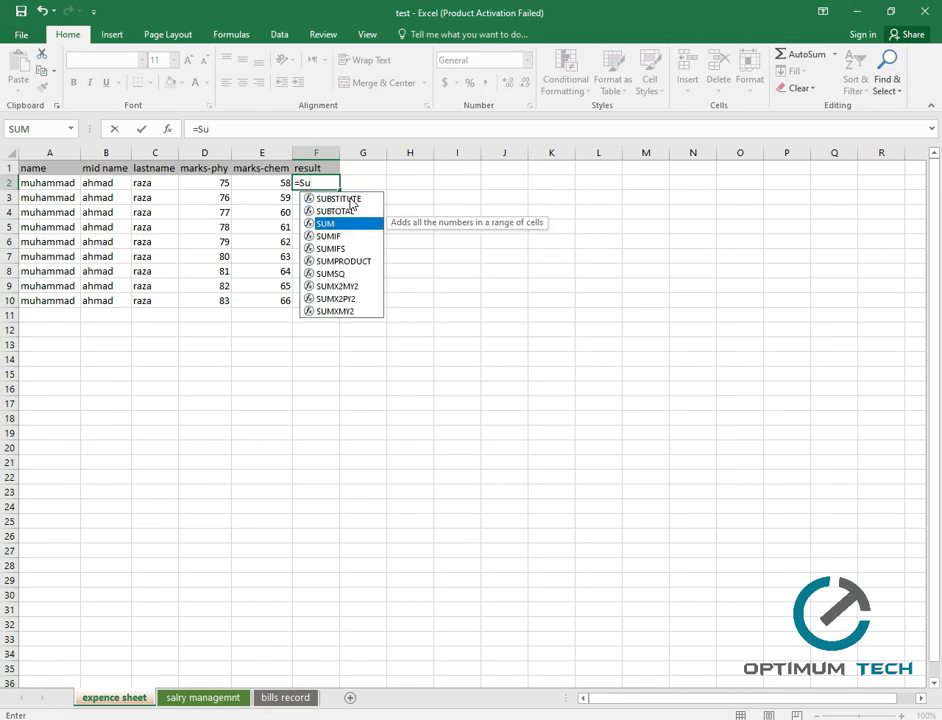
pyautogui.press('Tab')
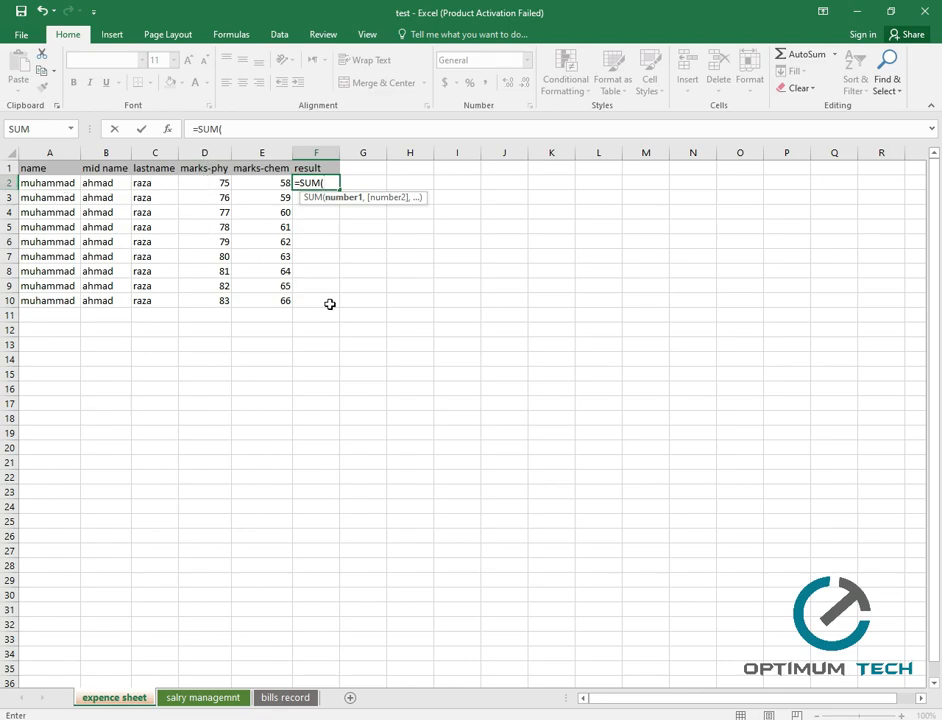
pyautogui.write('d2')
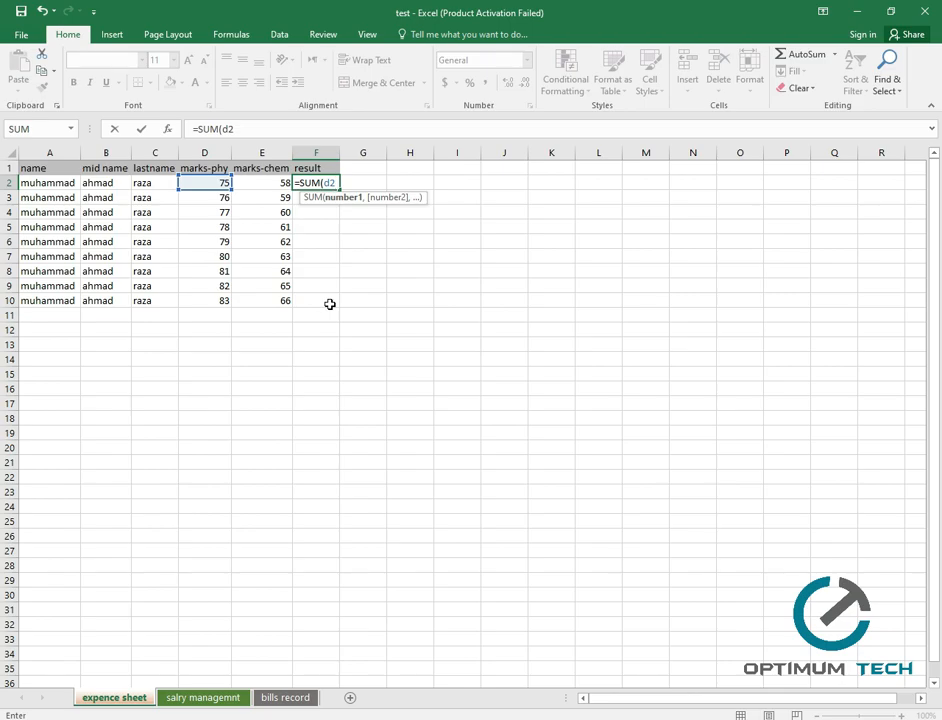
pyautogui.write(',')
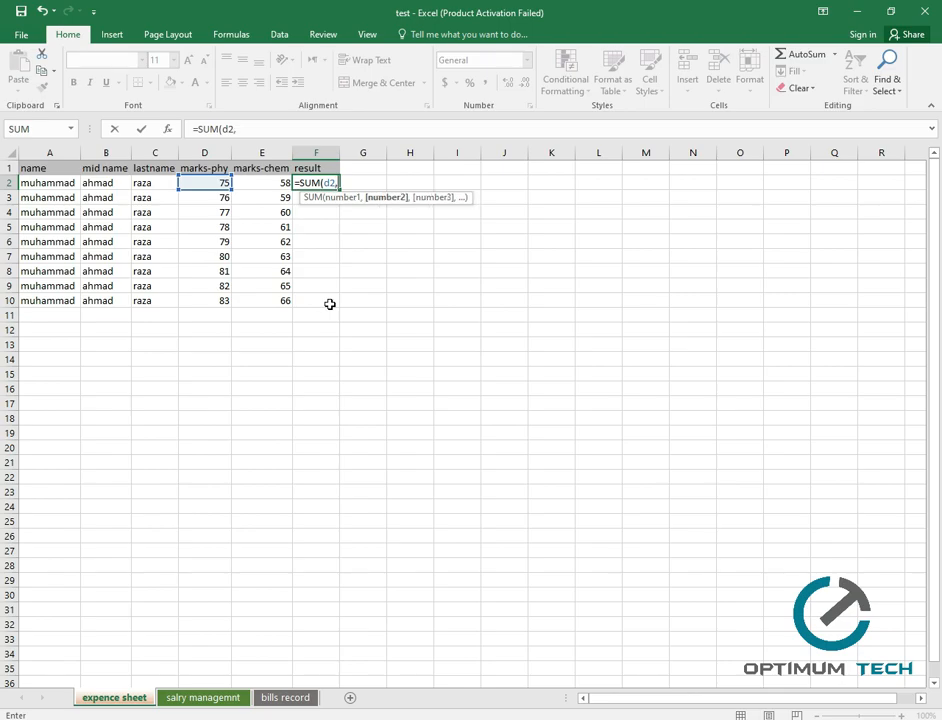
pyautogui.write('e2')
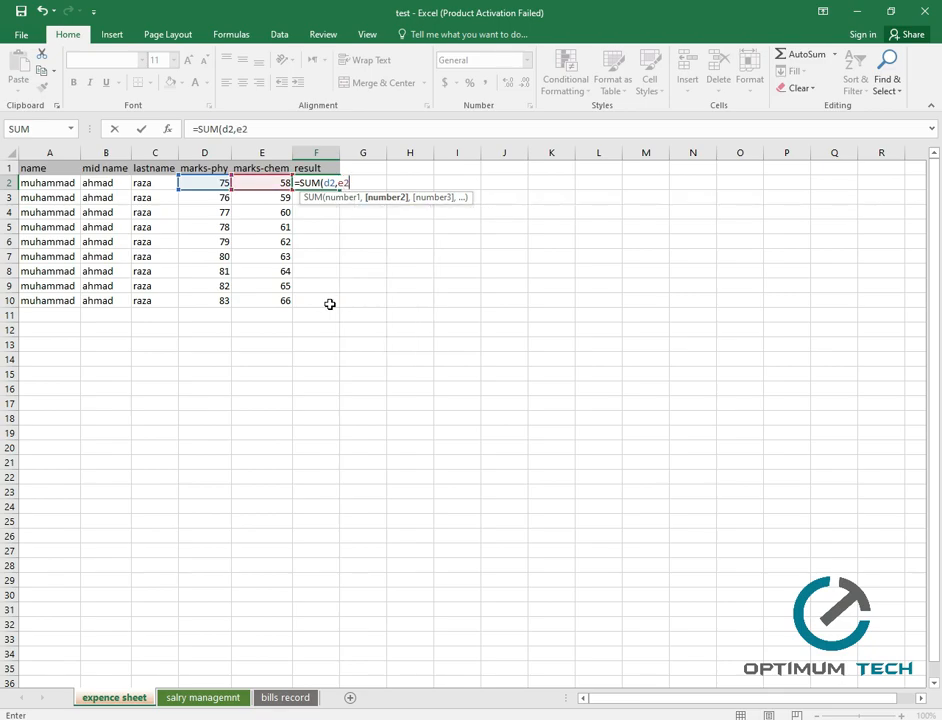
pyautogui.write(')')
pyautogui.press('Return')
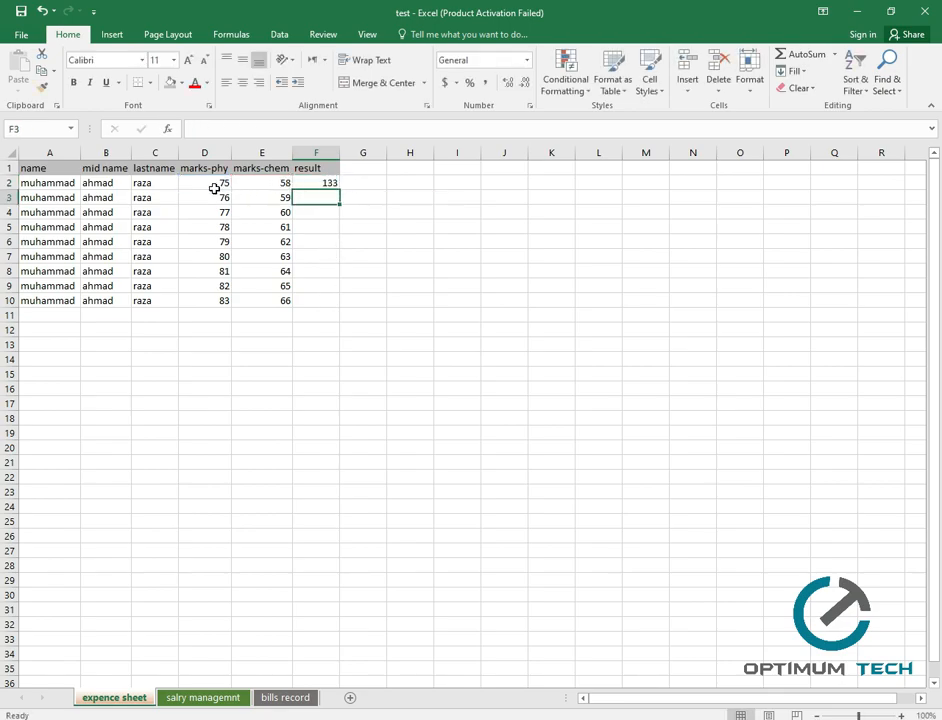
# Check the result column cells and reselect F2 to inspect its SUM formula.
pyautogui.click(307, 183)
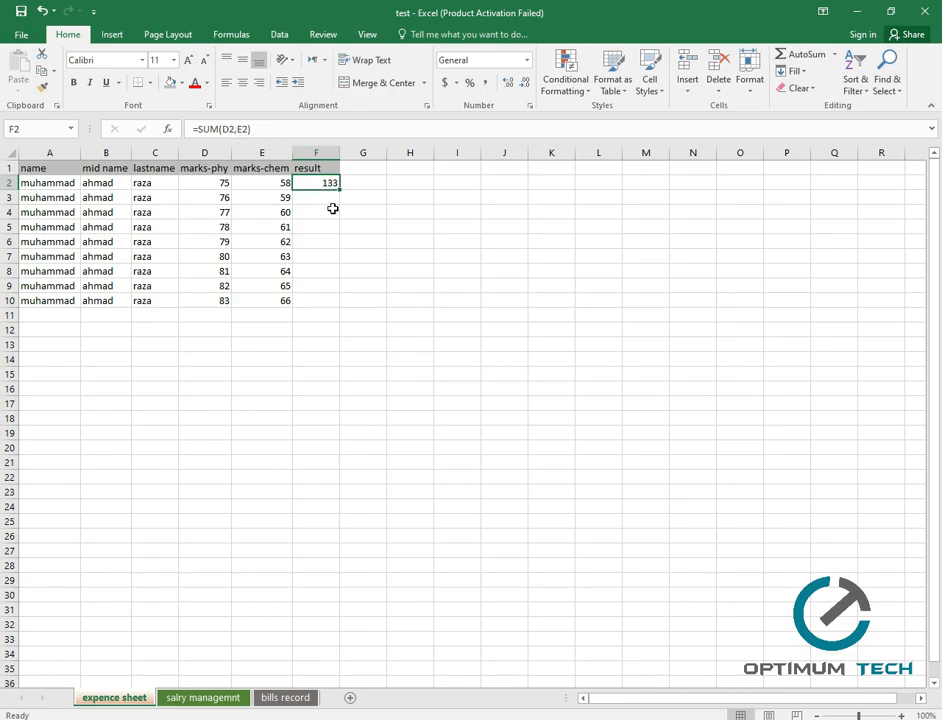
pyautogui.click(317, 183)
pyautogui.click(320, 197)
pyautogui.click(319, 212)
pyautogui.click(322, 227)
pyautogui.click(320, 271)
pyautogui.click(318, 298)
pyautogui.click(318, 197)
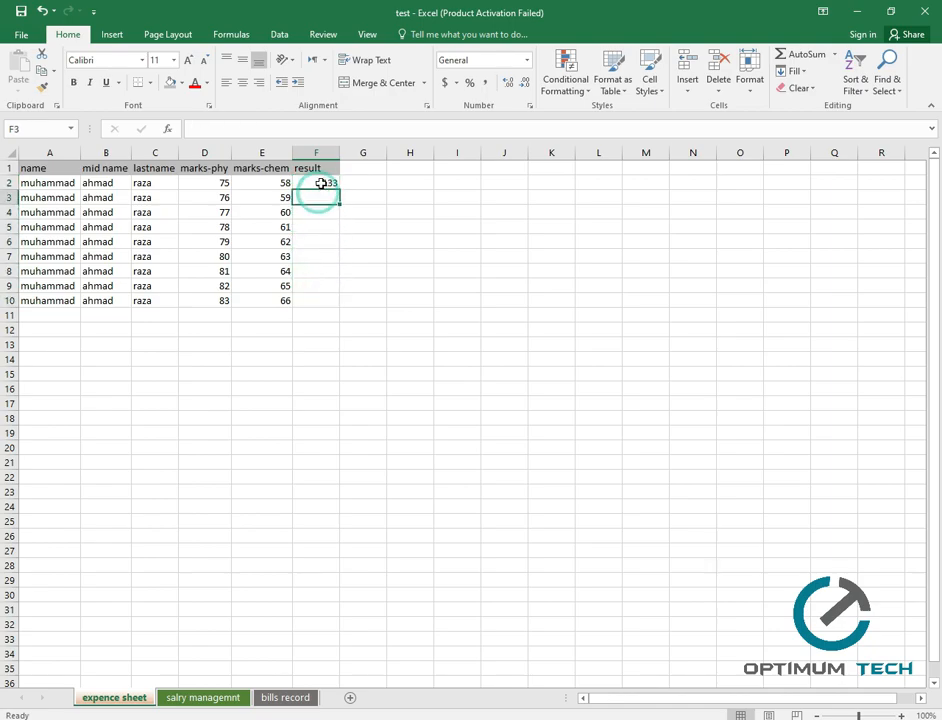
pyautogui.click(320, 183)
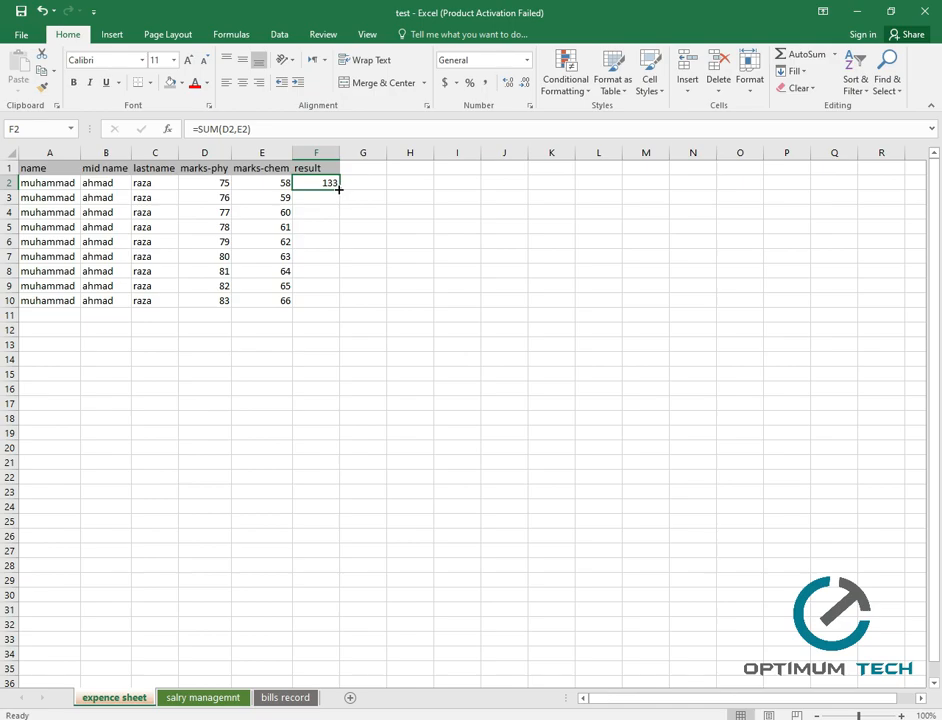
# Fill the SUM formula from F2 down to F10, giving totals 133 through 149.
pyautogui.moveTo(341, 190); pyautogui.dragTo(341, 303)
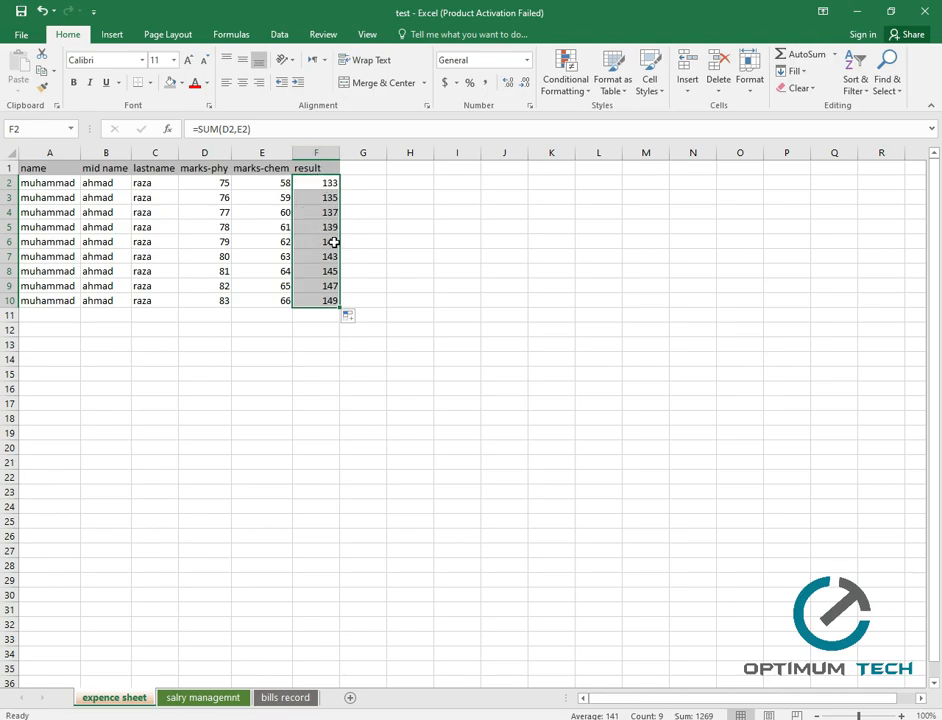
pyautogui.click(364, 184)
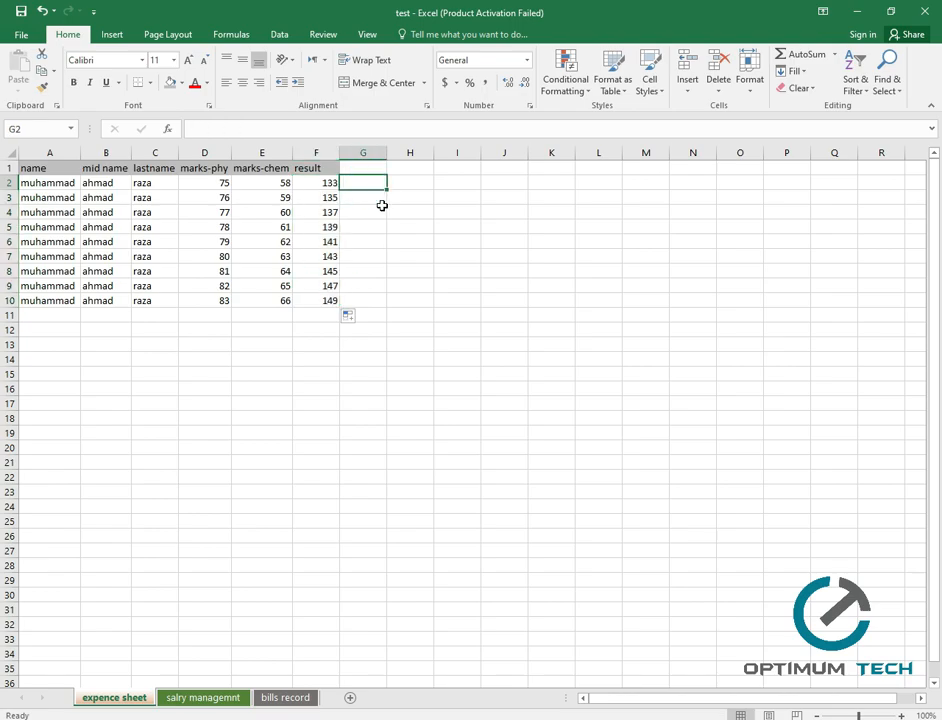
# Enter =SUM(D7,F10) in G2 so it shows 229.
pyautogui.write('=')
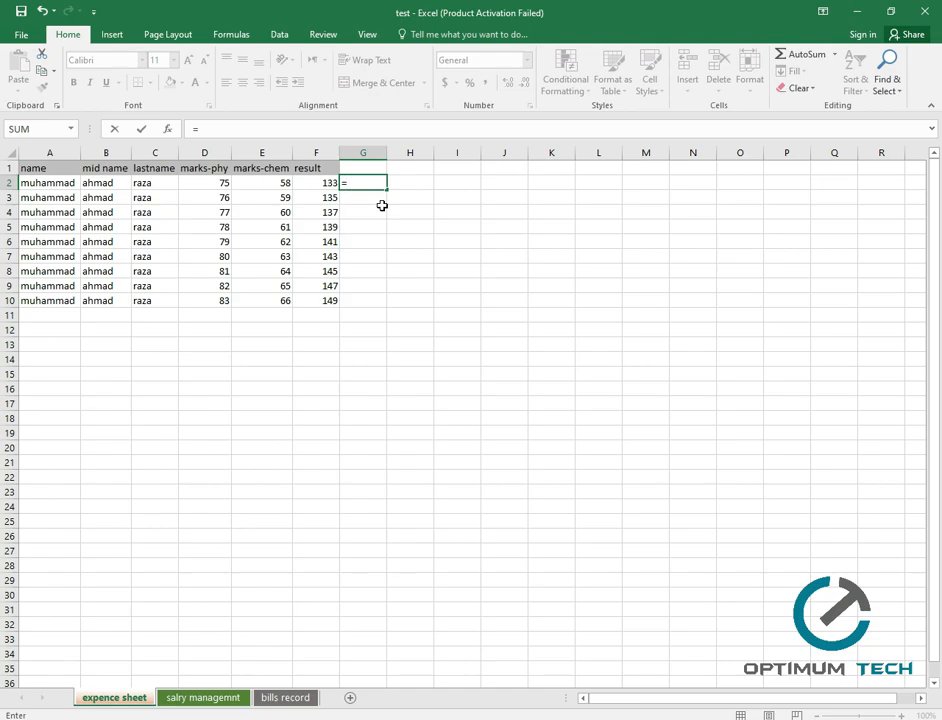
pyautogui.write('sum')
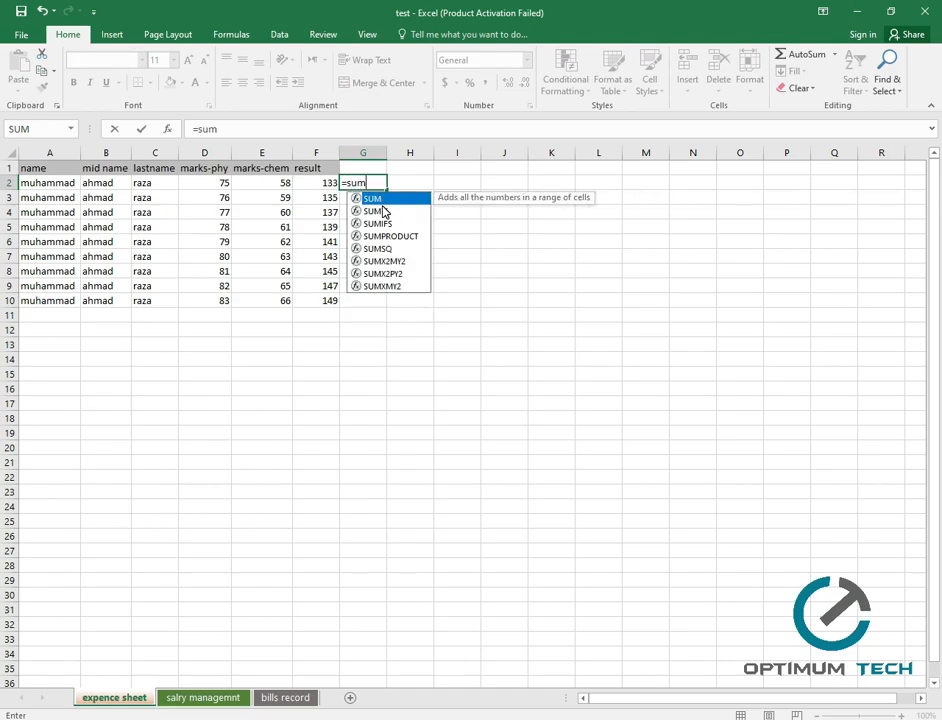
pyautogui.doubleClick(381, 203)
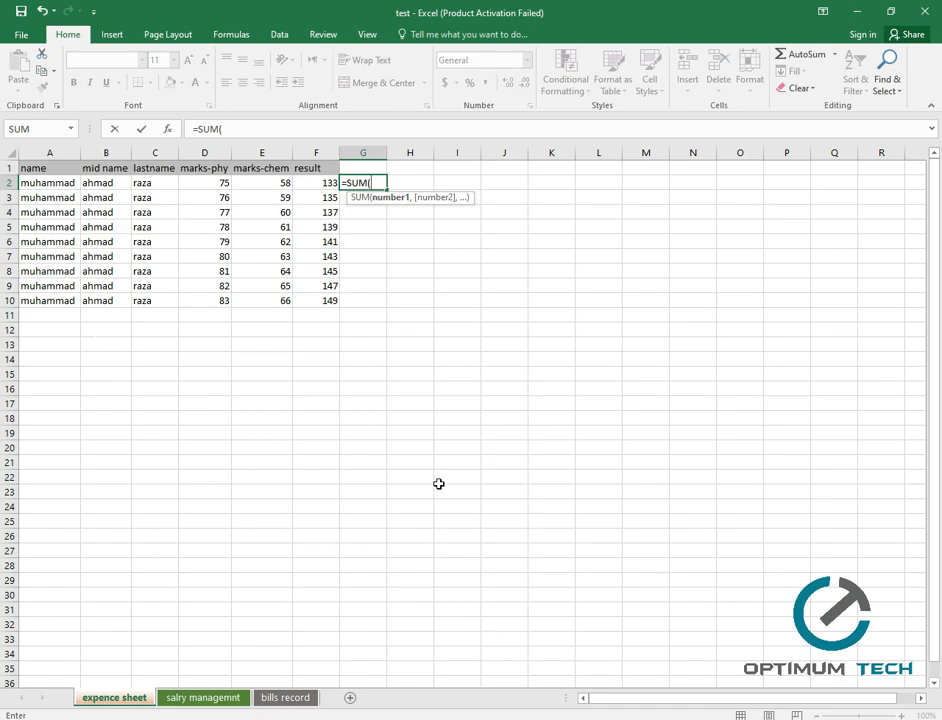
pyautogui.click(217, 257)
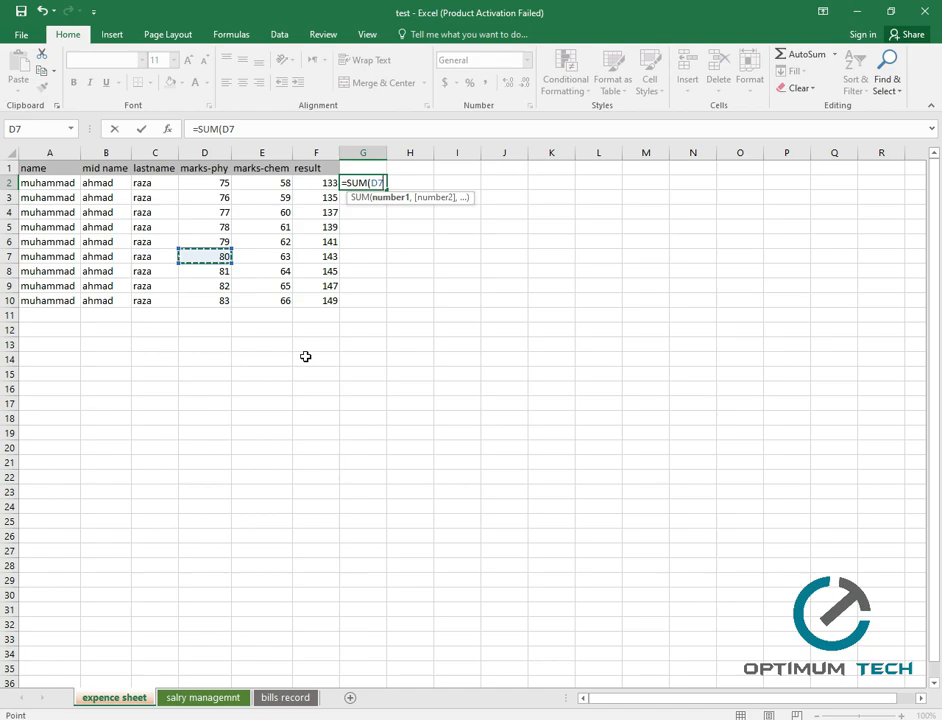
pyautogui.write(',')
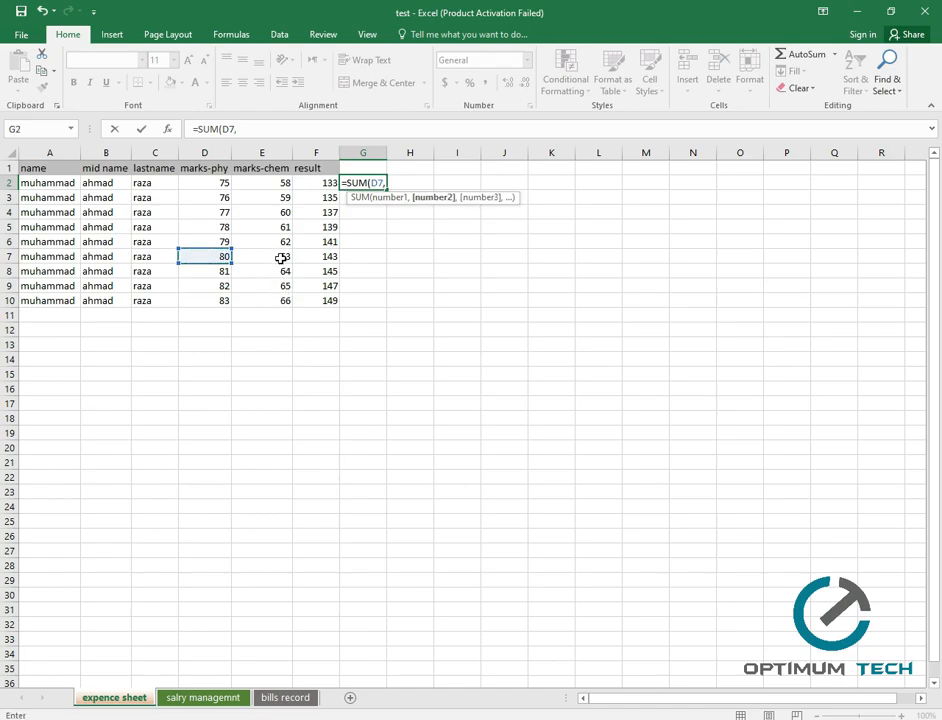
pyautogui.click(332, 303)
pyautogui.write(')')
pyautogui.press('Return')
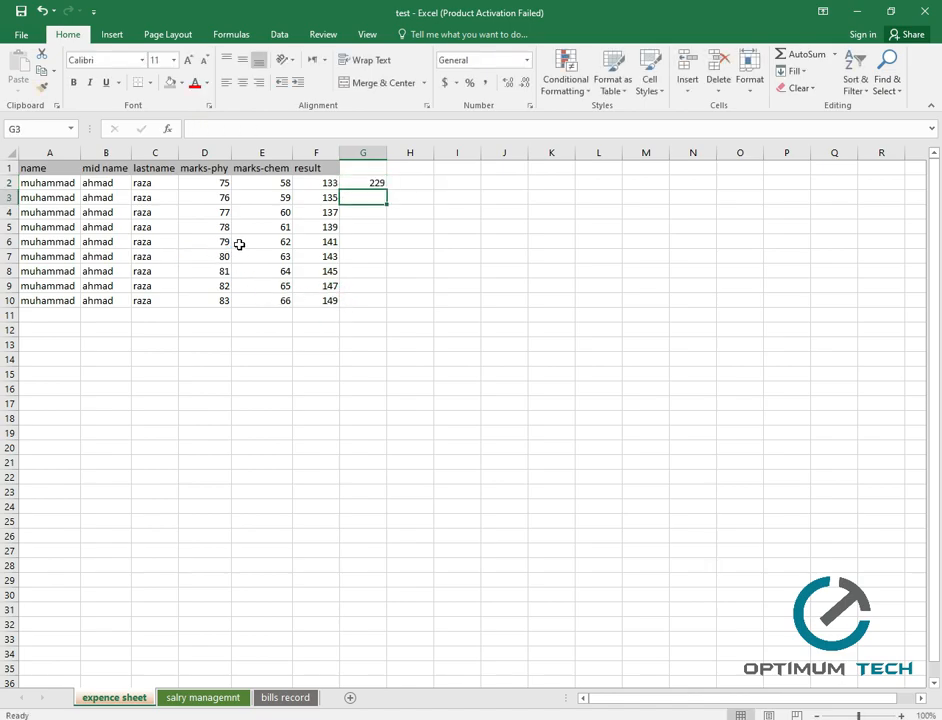
pyautogui.click(373, 184)
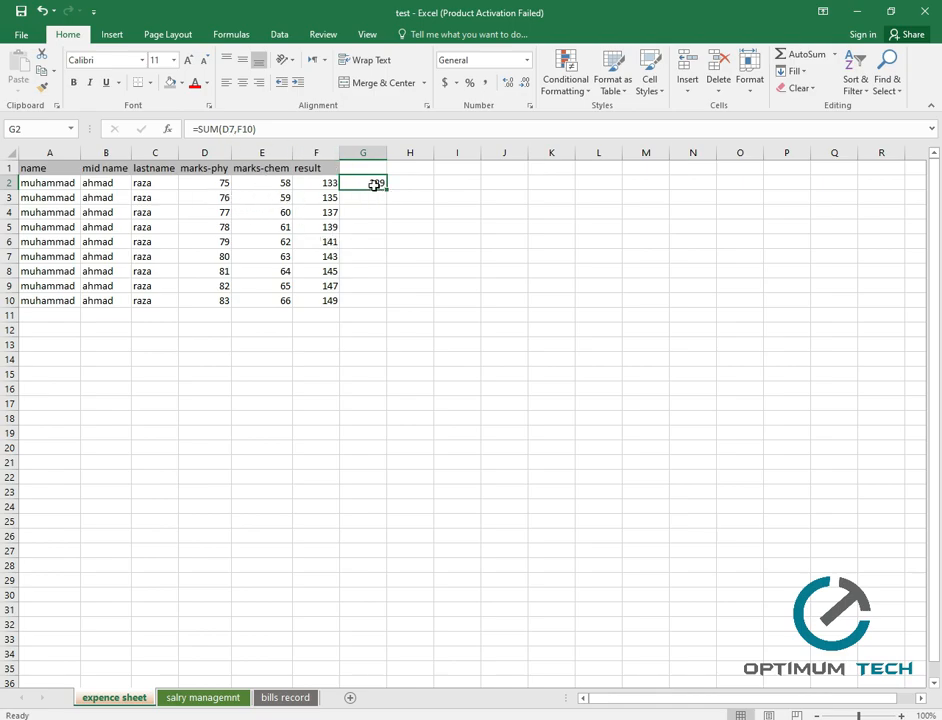
pyautogui.click(415, 188)
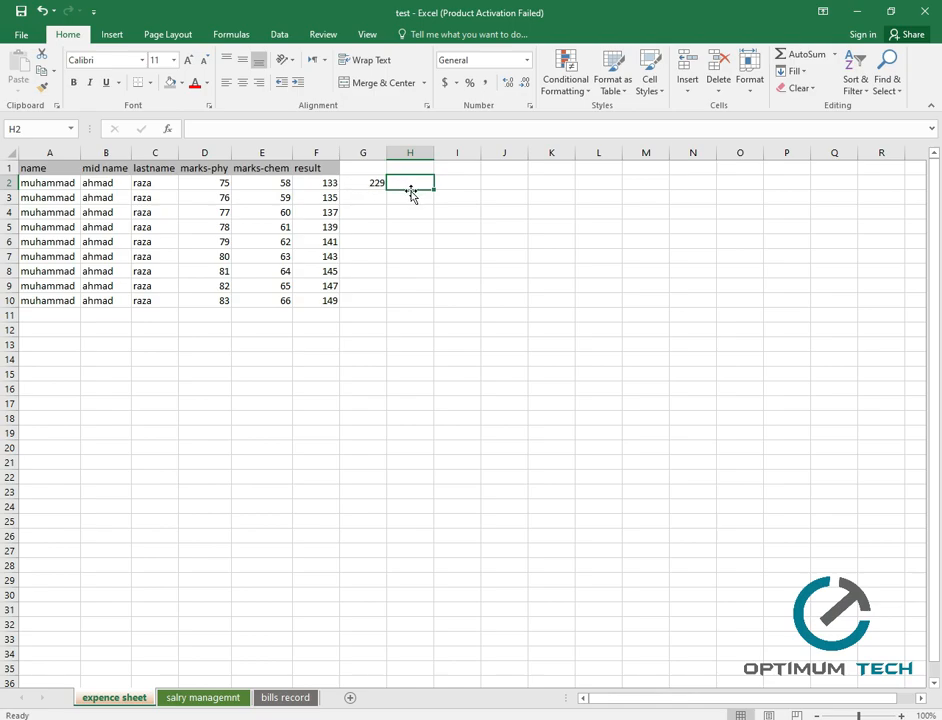
pyautogui.click(320, 332)
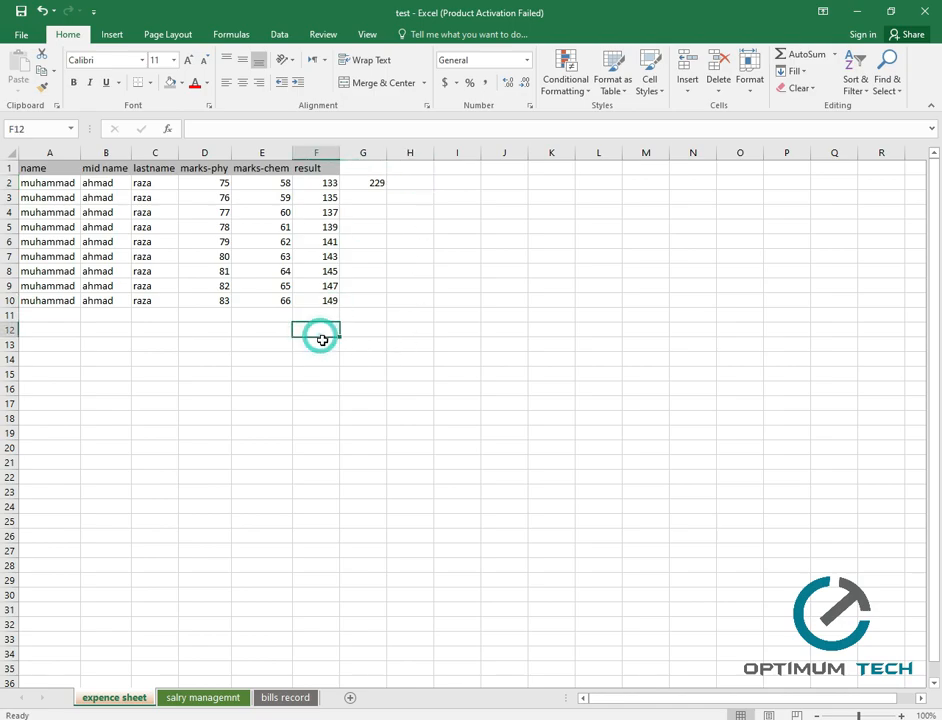
pyautogui.write('=')
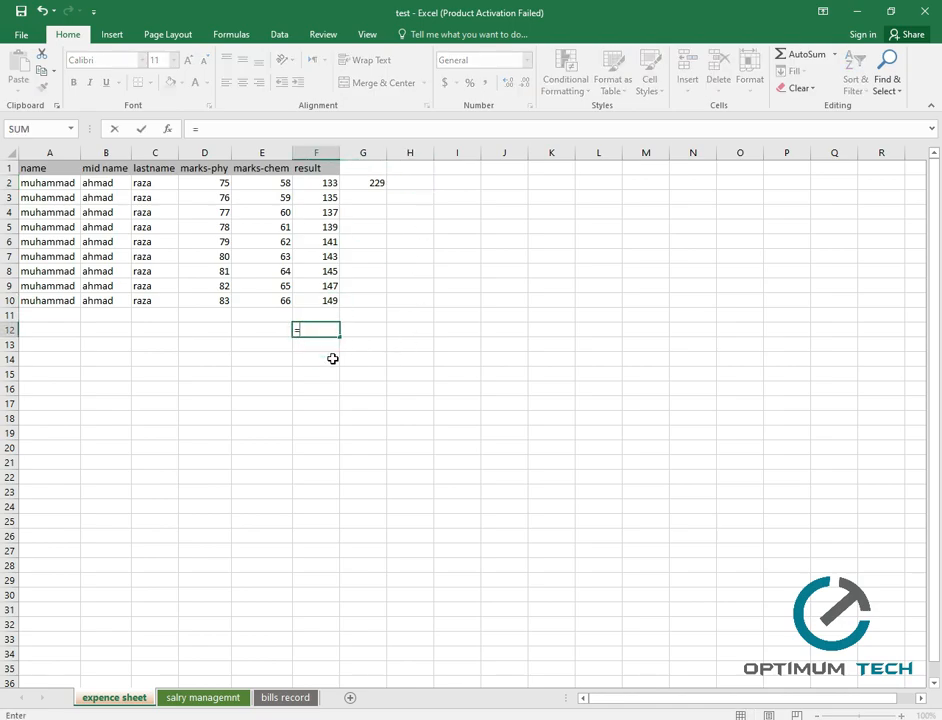
pyautogui.write('sum')
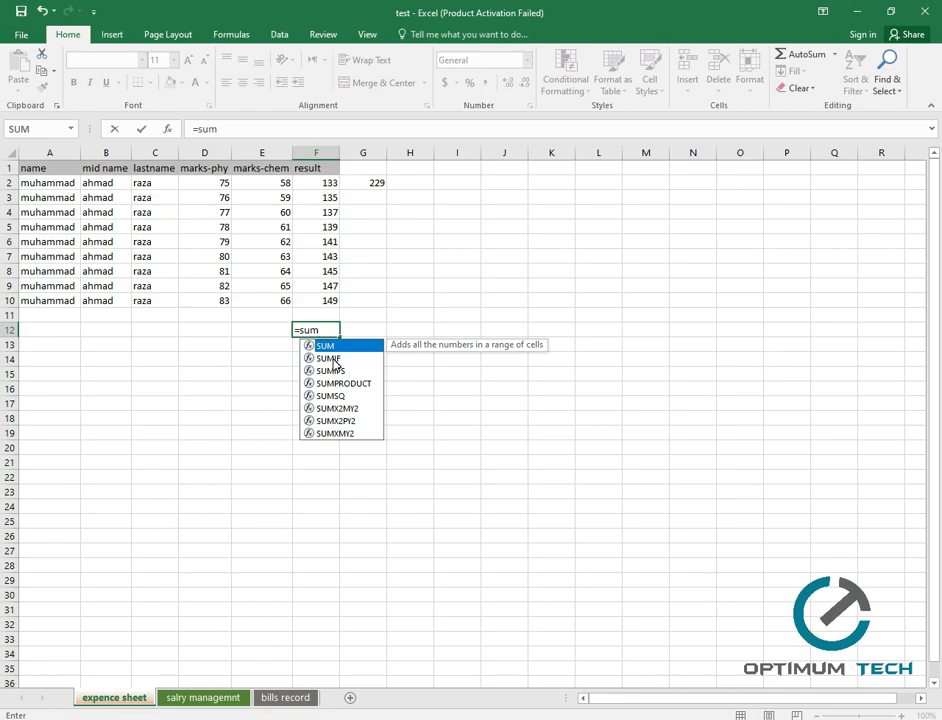
pyautogui.write('(')
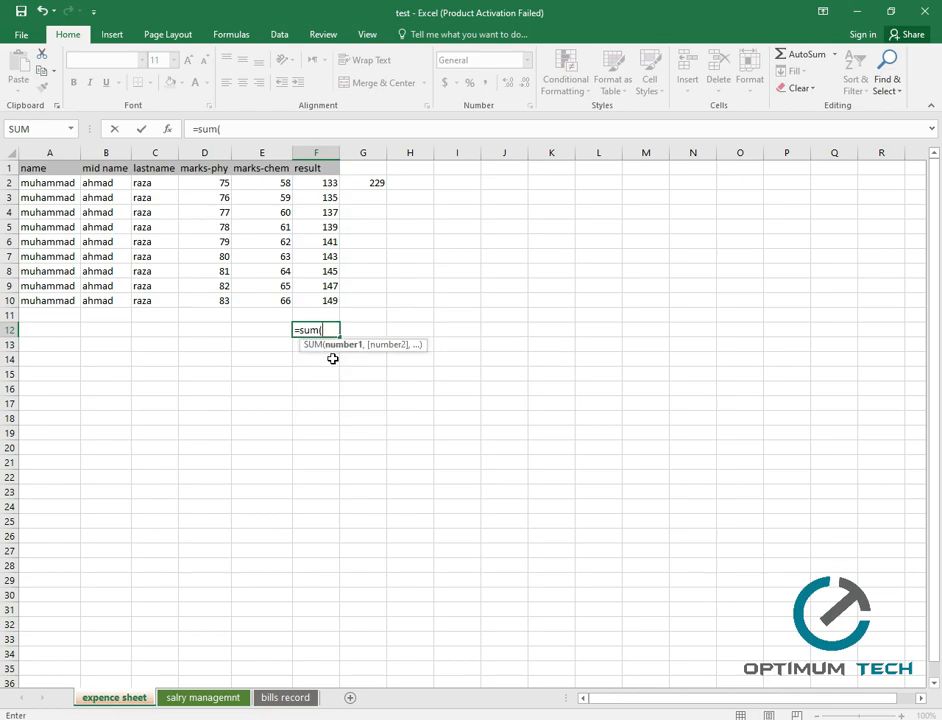
pyautogui.click(324, 185)
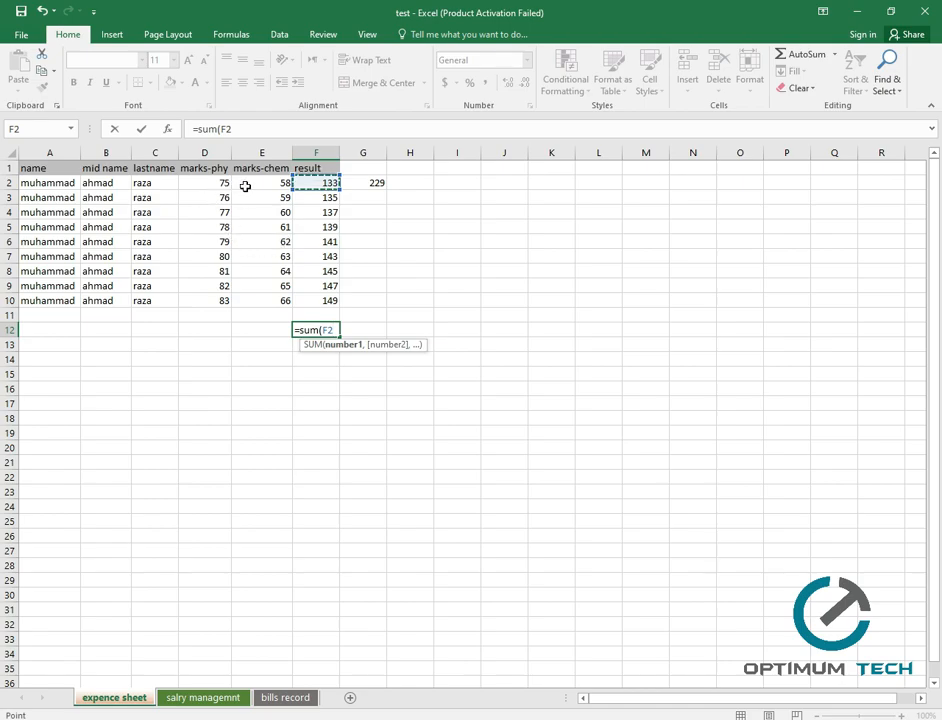
pyautogui.click(380, 215)
pyautogui.click(310, 181)
pyautogui.press('Escape')
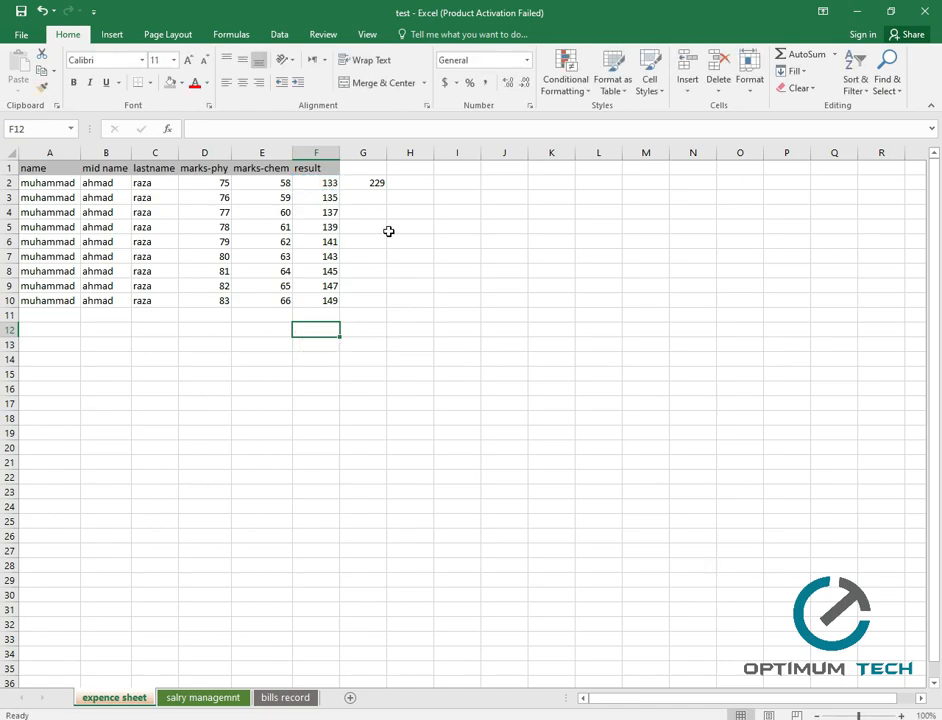
pyautogui.click(304, 182)
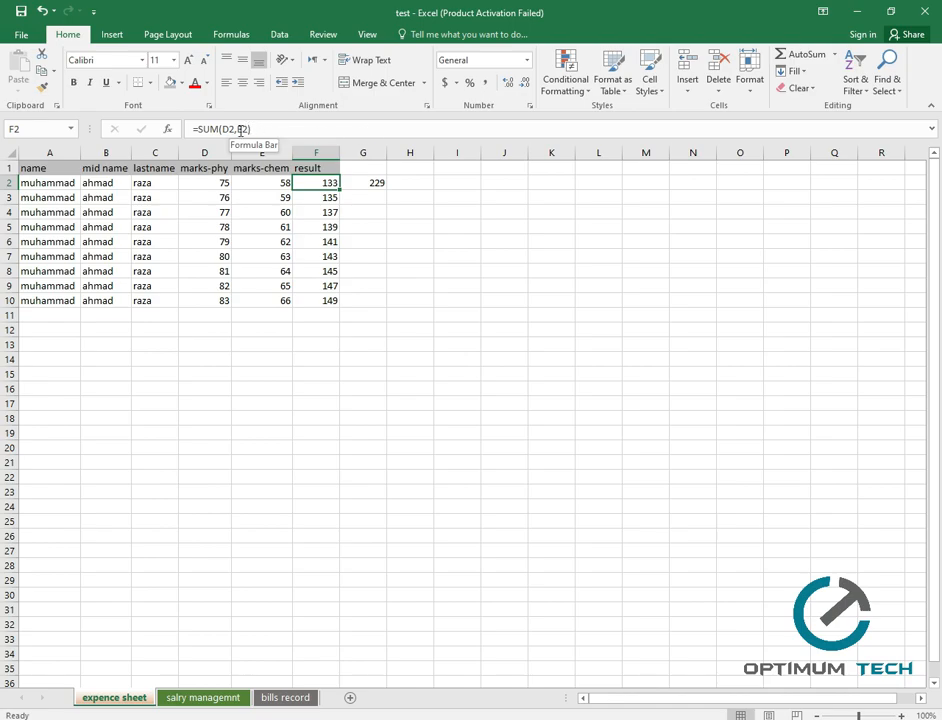
# Enter =SUM(D2,E2,F2,G2) in H2, giving 495.
pyautogui.doubleClick(400, 184)
pyautogui.write('=sum')
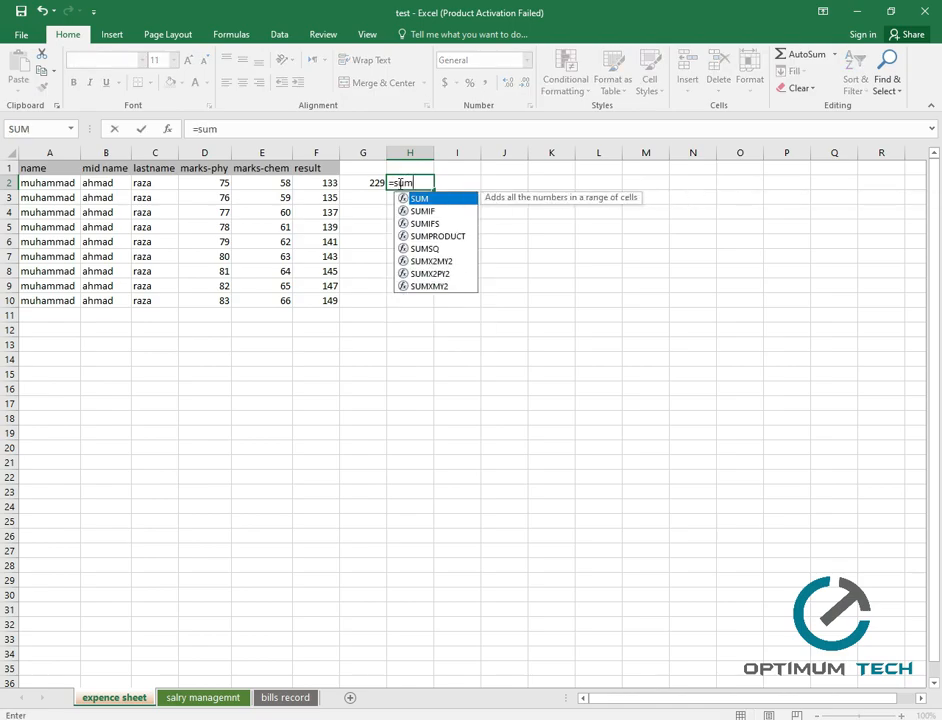
pyautogui.press('Tab')
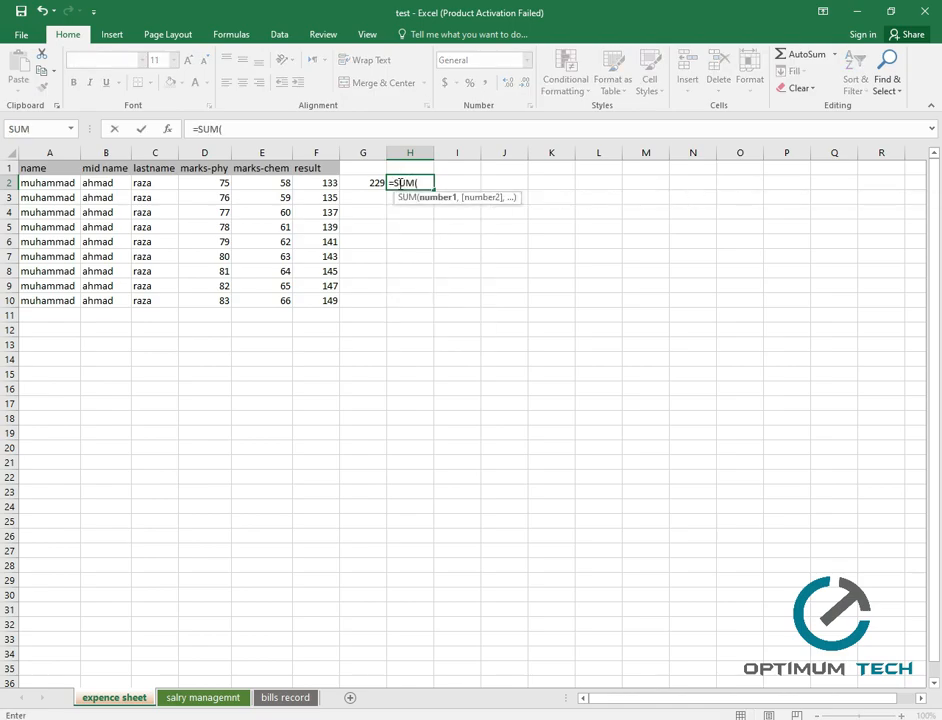
pyautogui.click(224, 184)
pyautogui.write(',')
pyautogui.click(265, 183)
pyautogui.write(',')
pyautogui.click(316, 184)
pyautogui.write(',')
pyautogui.click(371, 183)
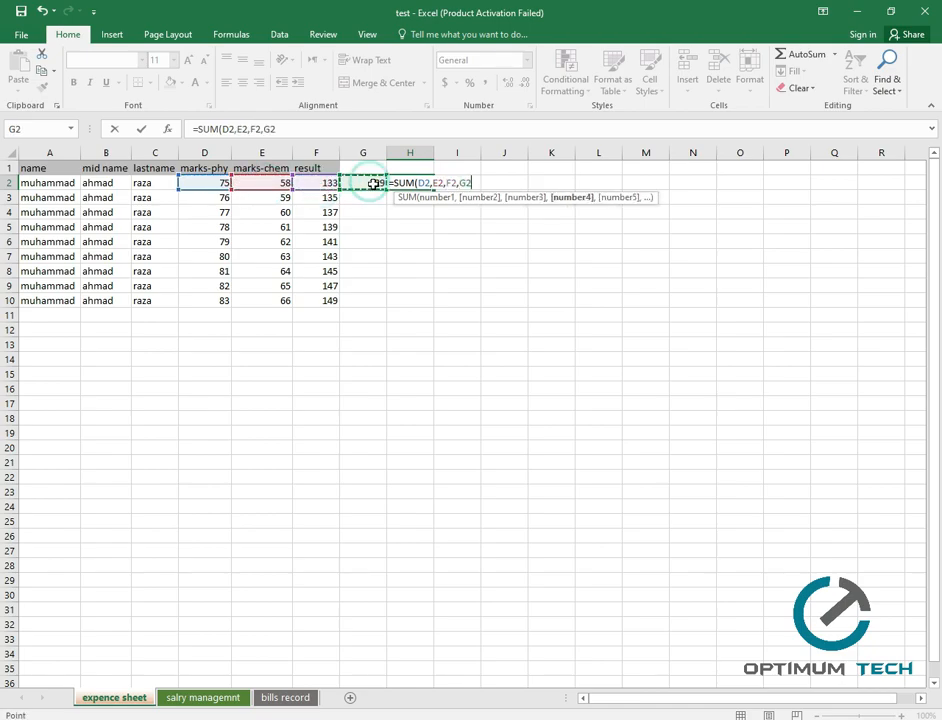
pyautogui.hotkey('ctrl', 'Return')
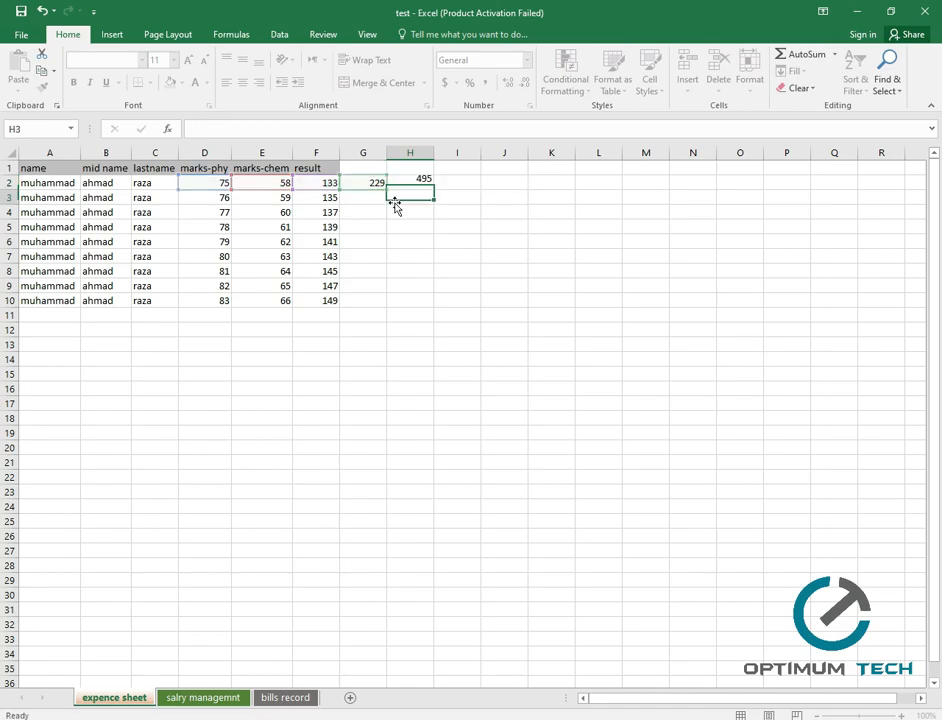
pyautogui.click(398, 183)
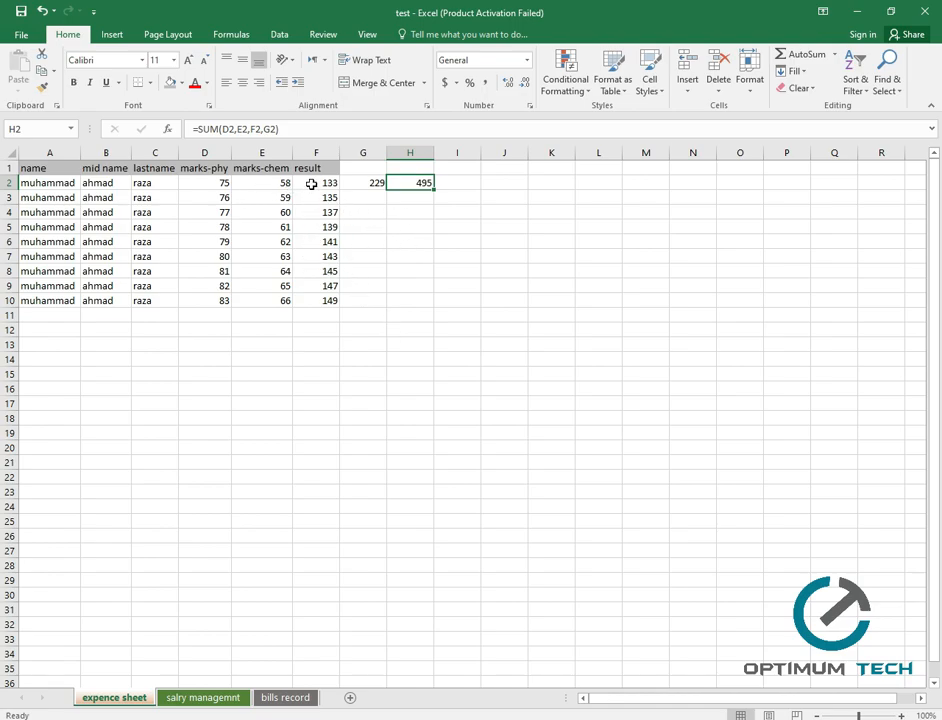
# Total the result column in F12 with =SUM(F2:F10), giving 1269.
pyautogui.click(300, 332)
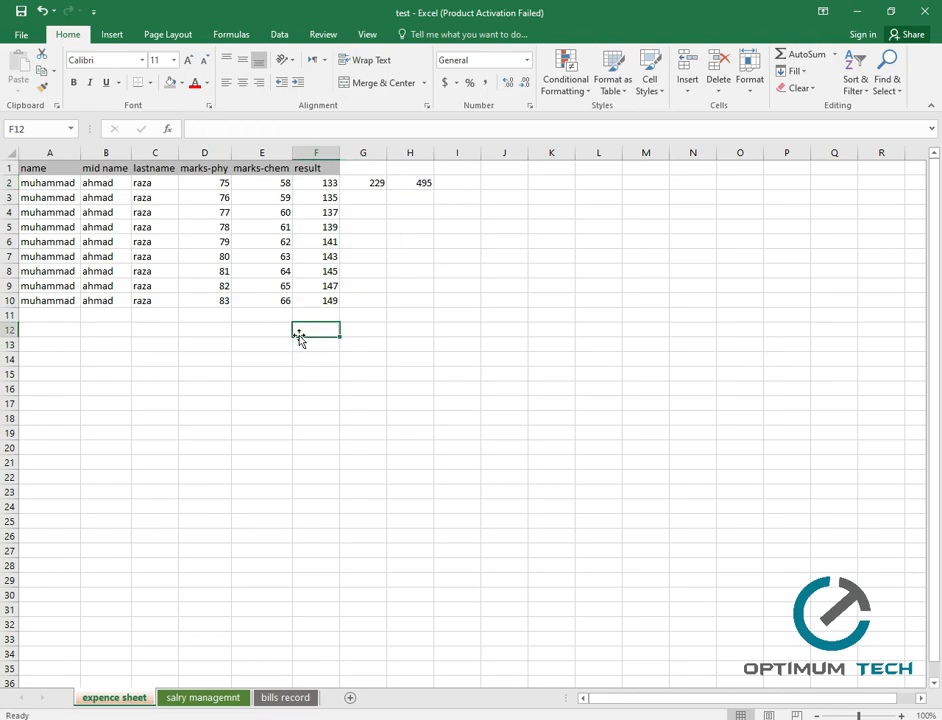
pyautogui.write('=sum')
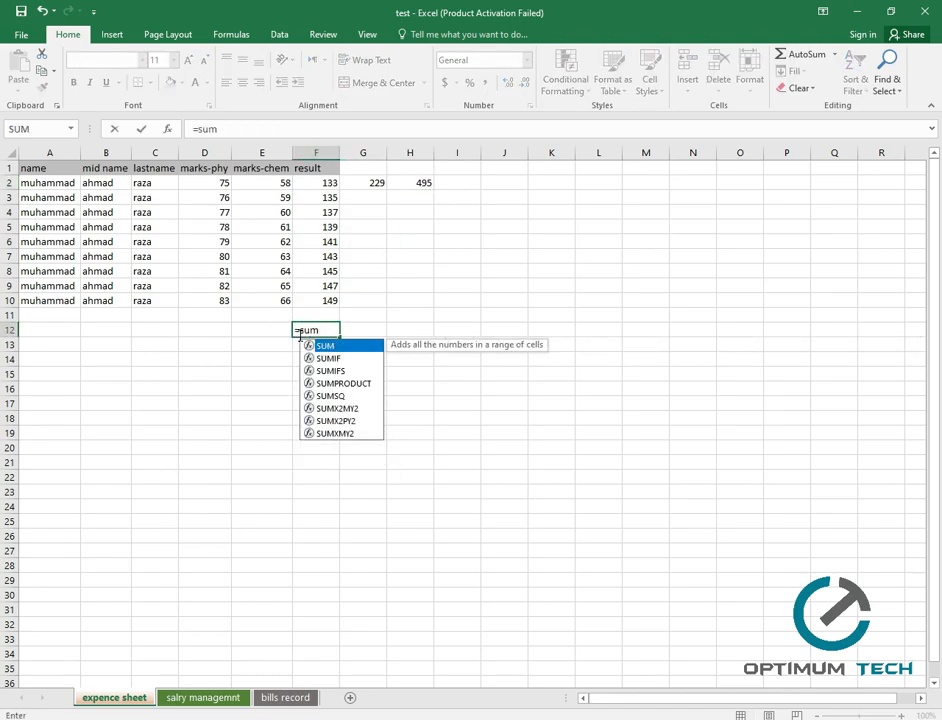
pyautogui.press('Tab')
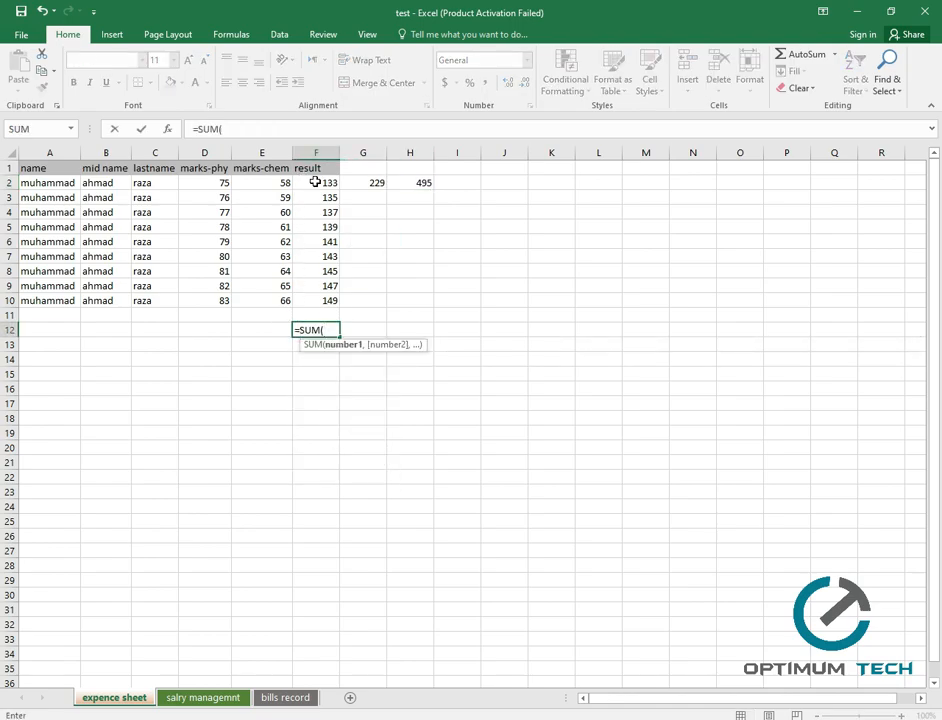
pyautogui.click(315, 182)
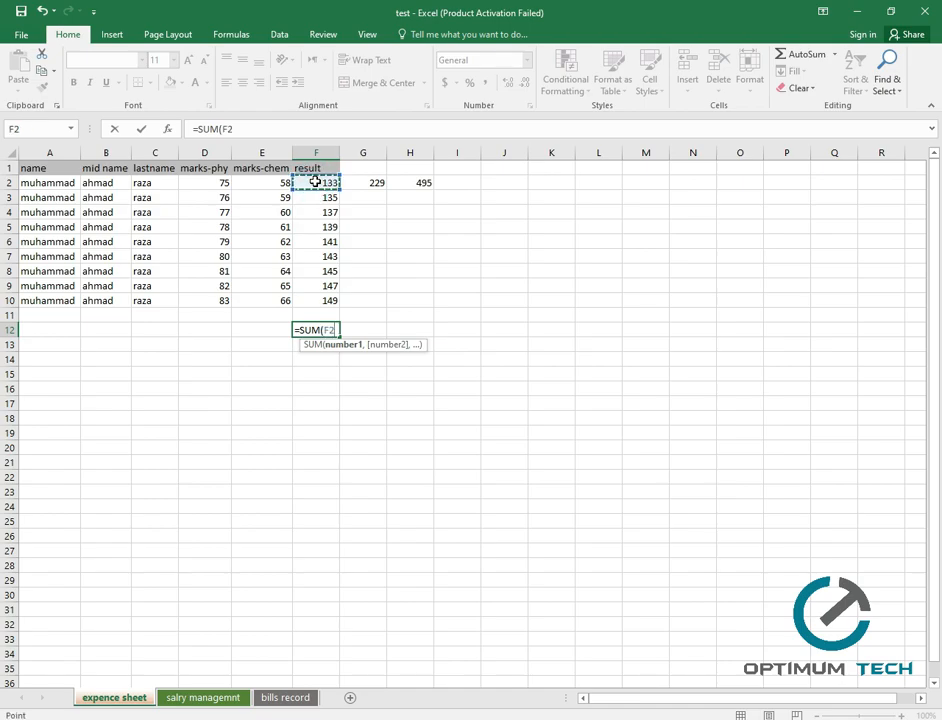
pyautogui.press('F8')
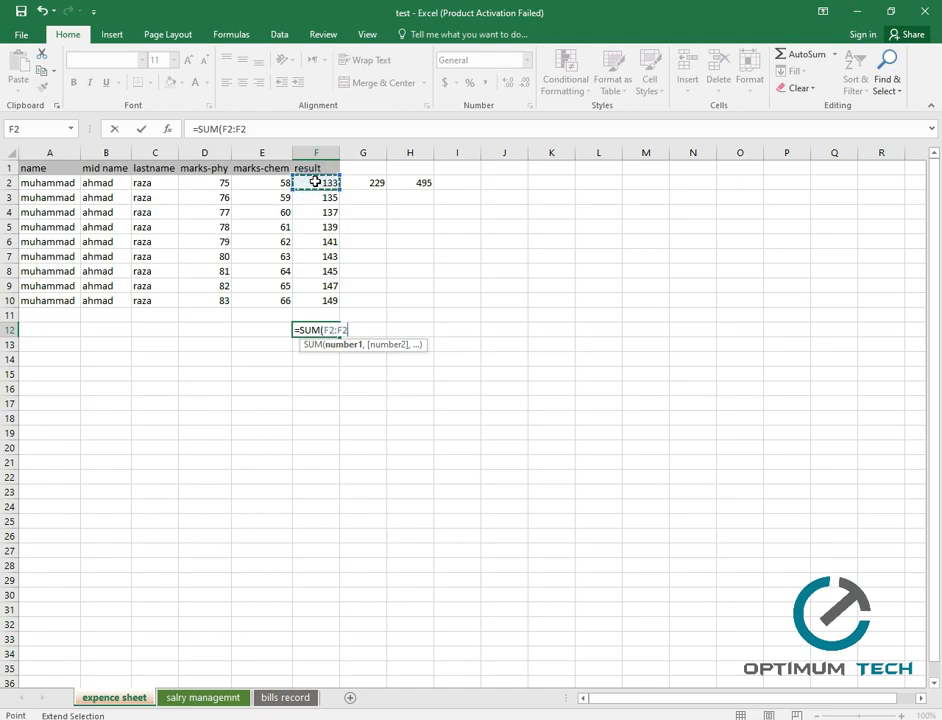
pyautogui.click(322, 301)
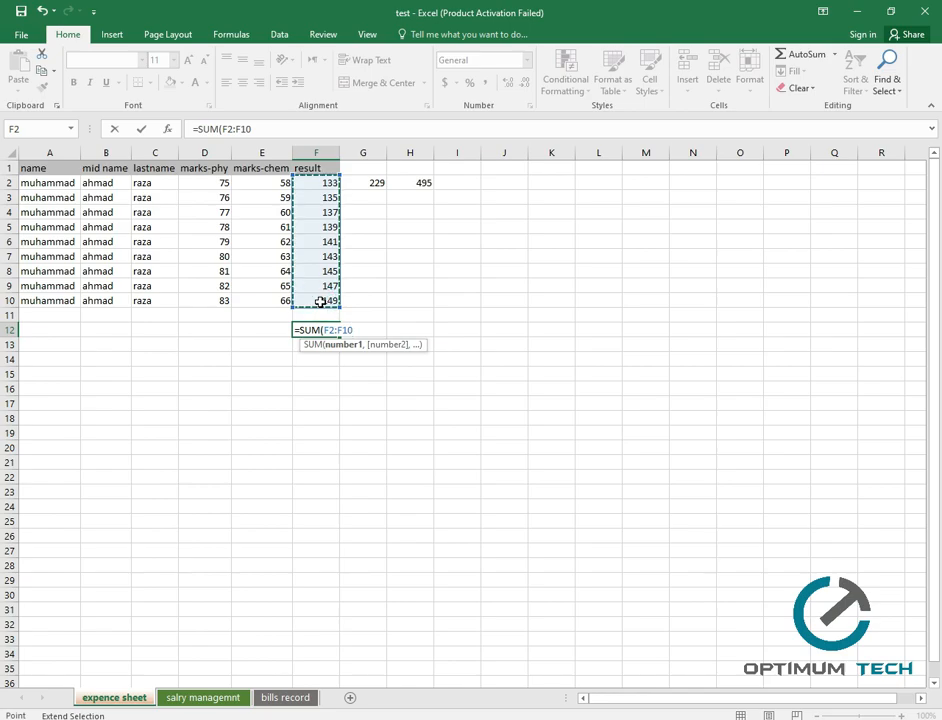
pyautogui.press('Return')
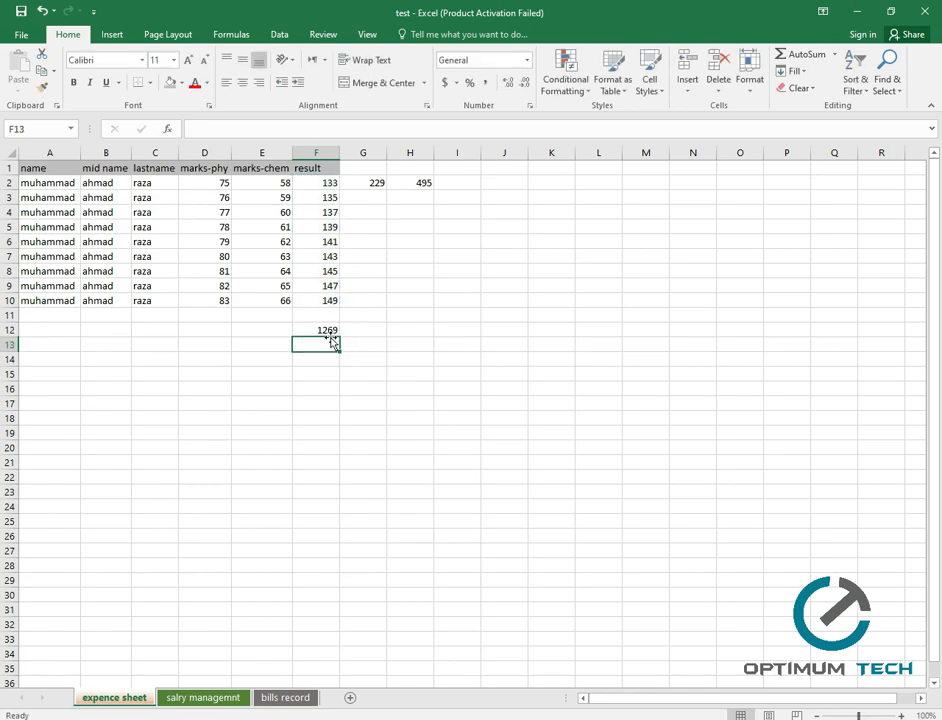
pyautogui.click(326, 329)
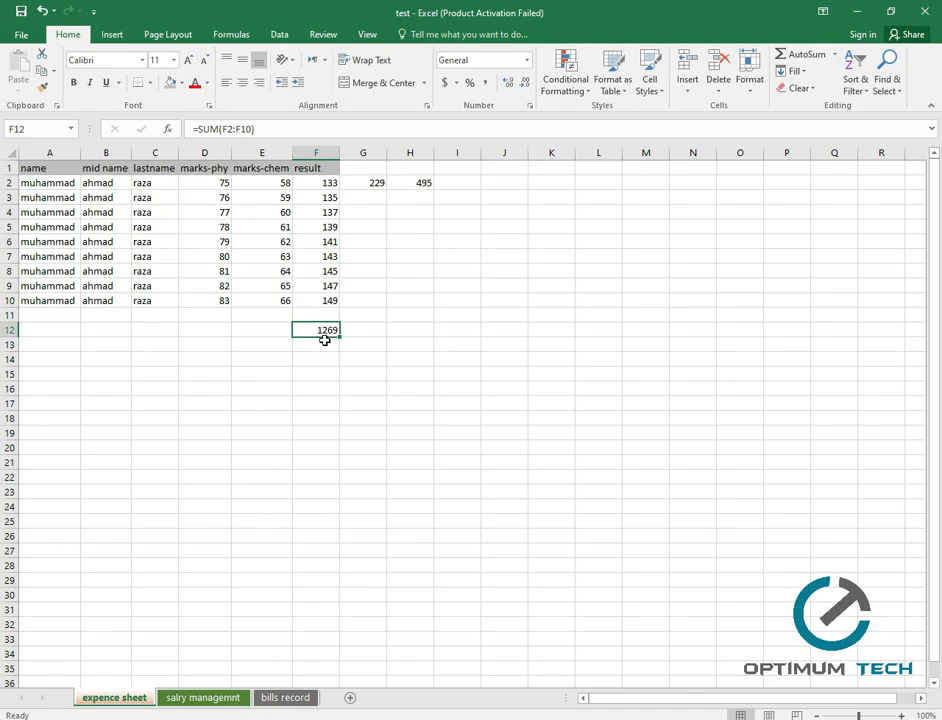
# Enter =SUM(D3:F3) in H3, showing 280.
pyautogui.click(405, 202)
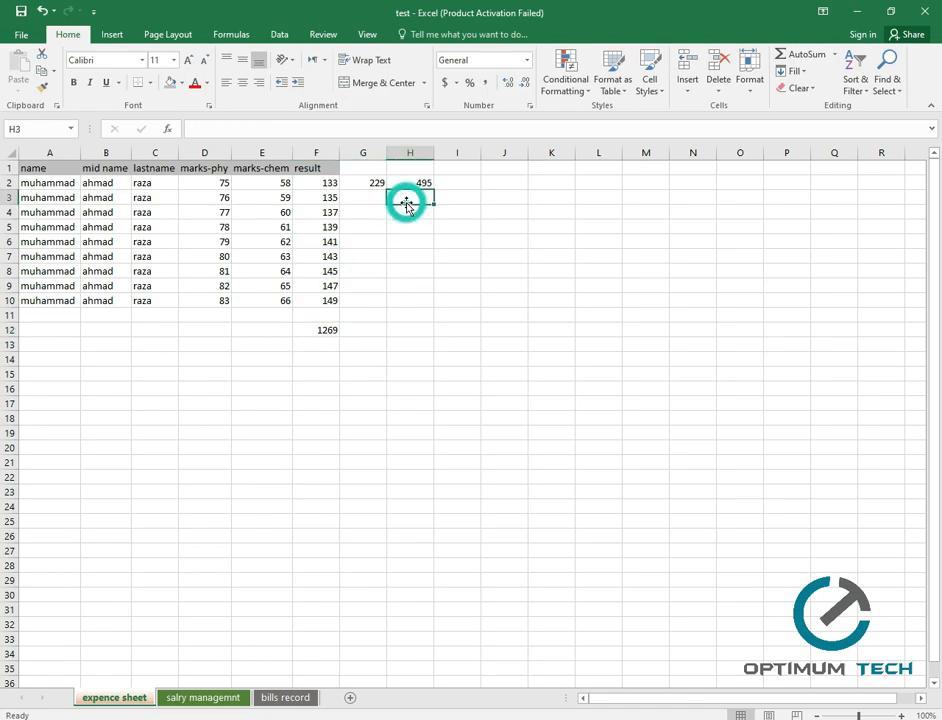
pyautogui.write('=sum')
pyautogui.press('Tab')
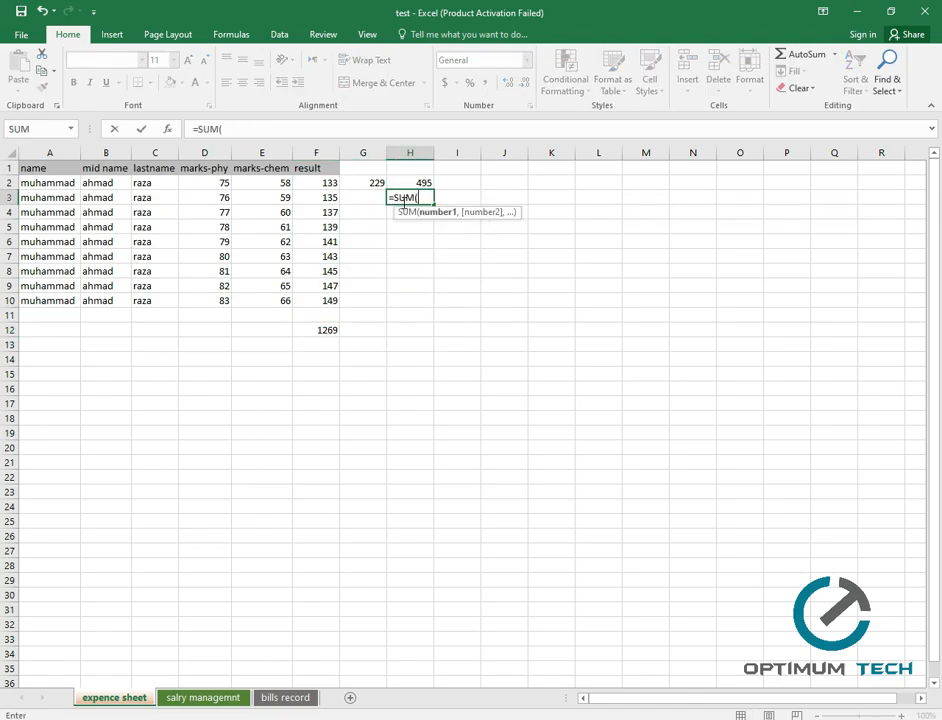
pyautogui.click(207, 201)
pyautogui.press('F8')
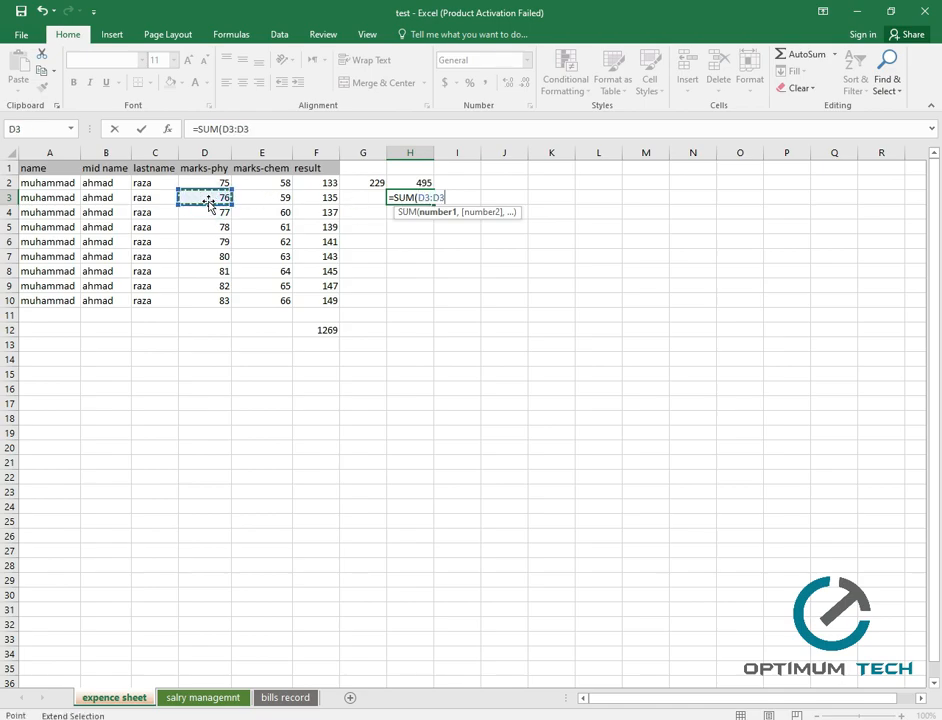
pyautogui.click(333, 200)
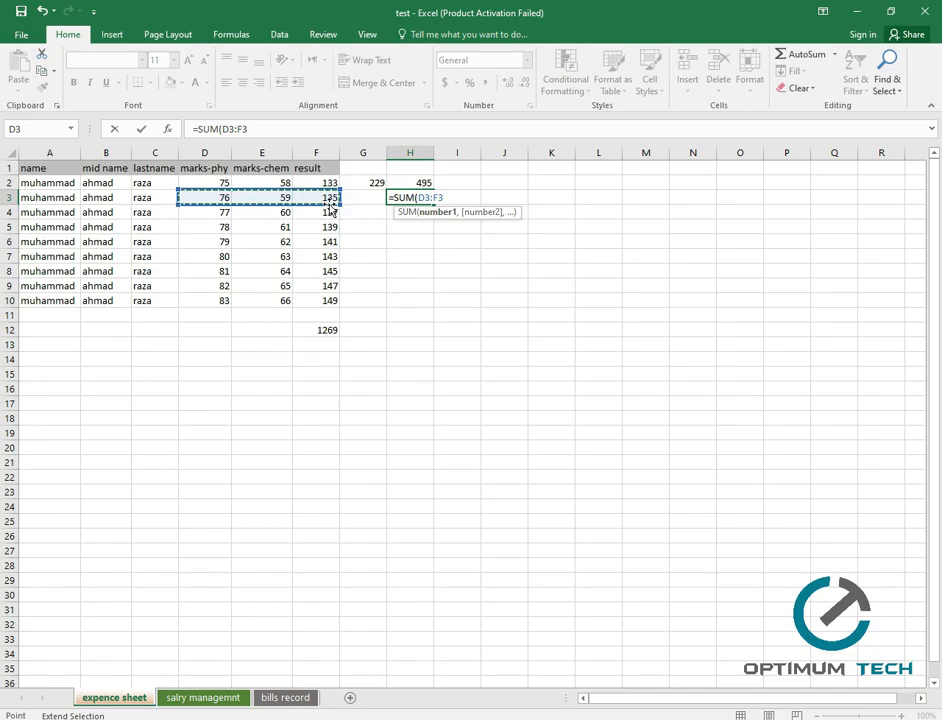
pyautogui.press('Return')
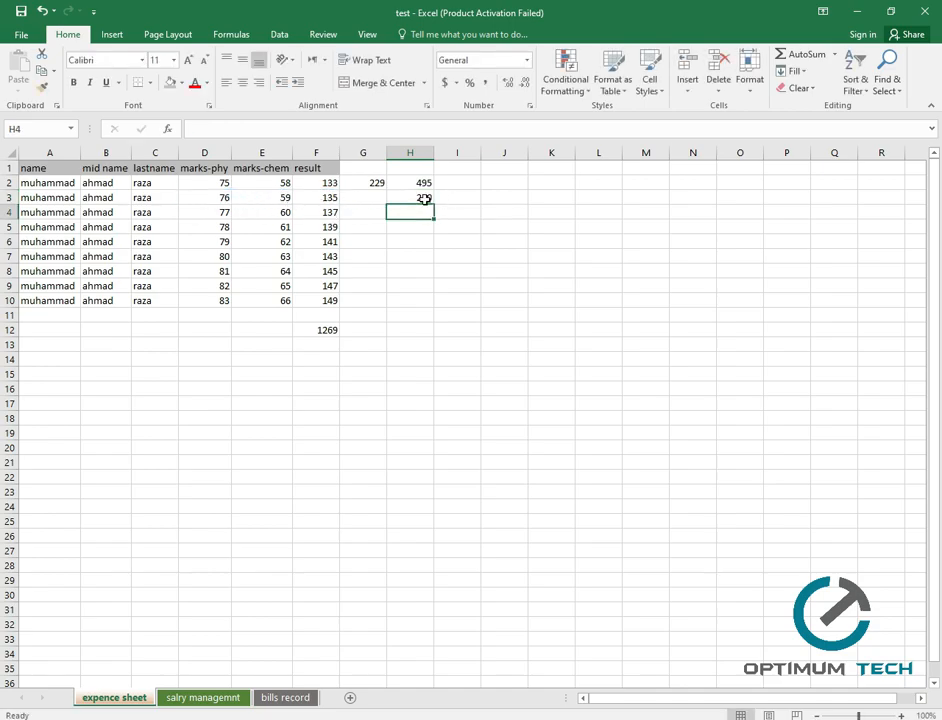
# Overwrite F3 with the value 145 so the F12 total becomes 1279.
pyautogui.click(283, 200)
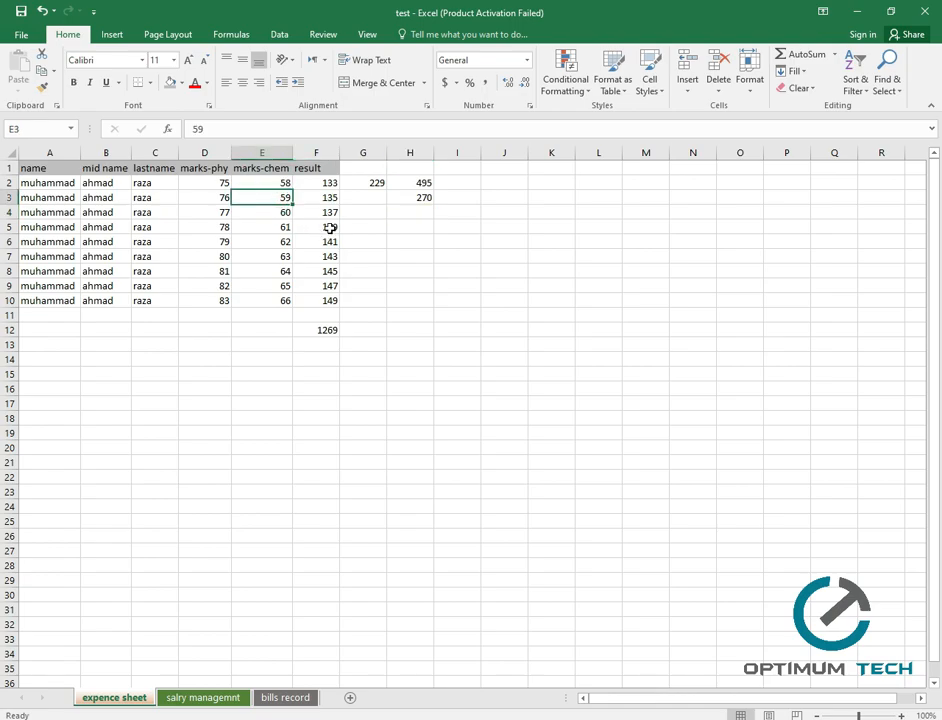
pyautogui.click(322, 201)
pyautogui.write('145')
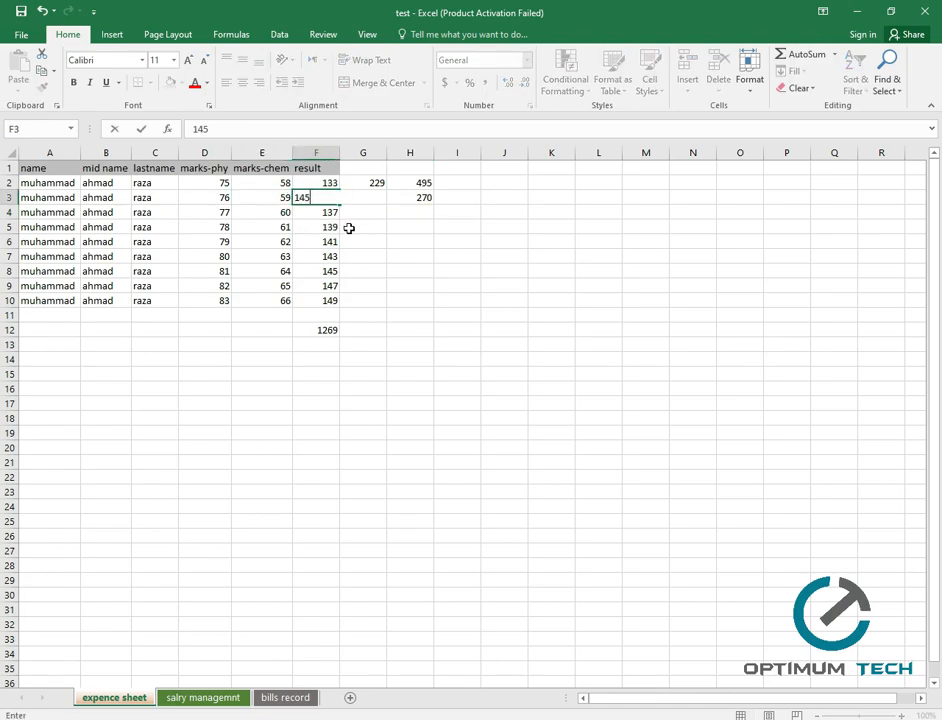
pyautogui.click(349, 228)
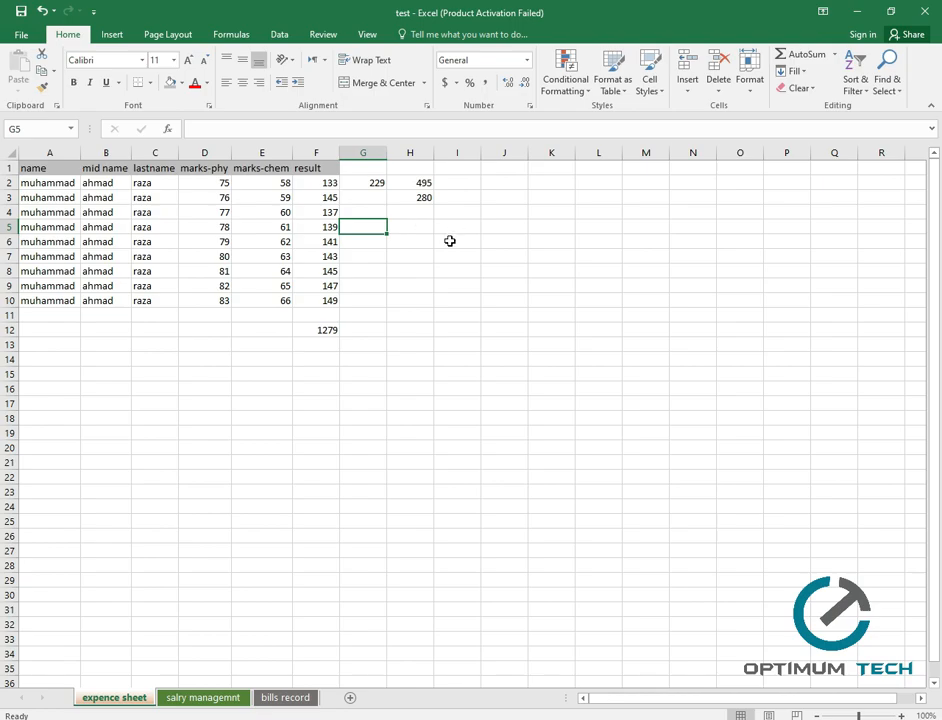
pyautogui.click(396, 340)
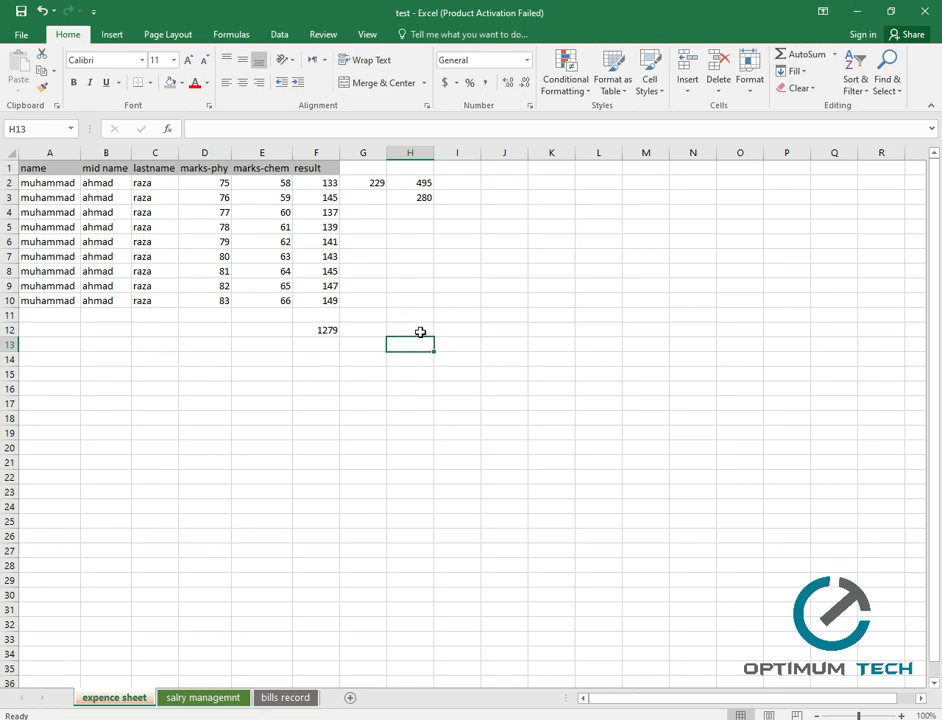
pyautogui.click(461, 181)
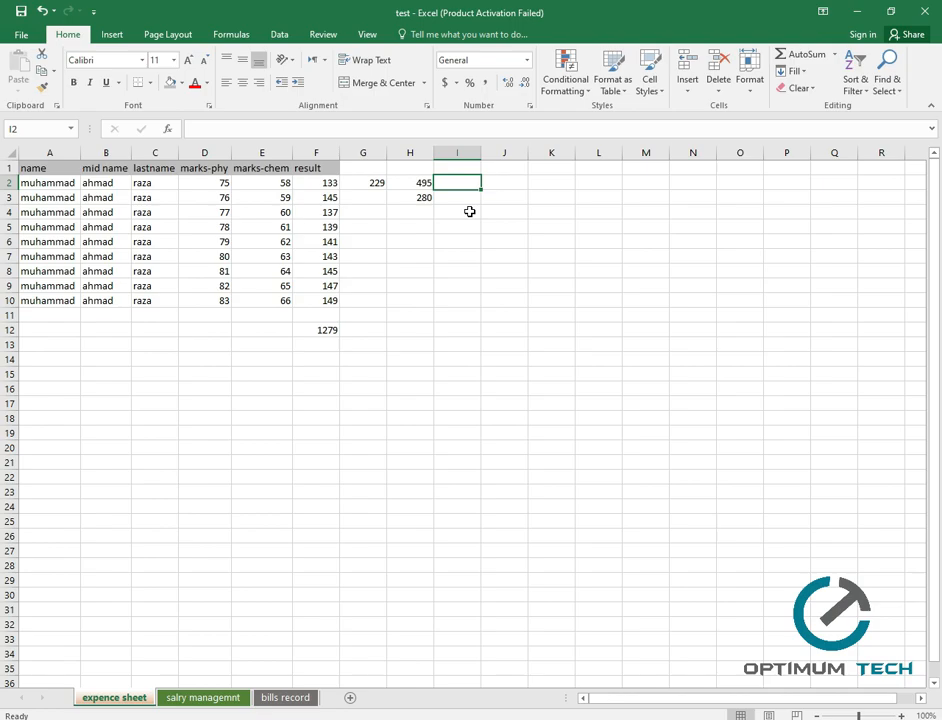
pyautogui.write('=')
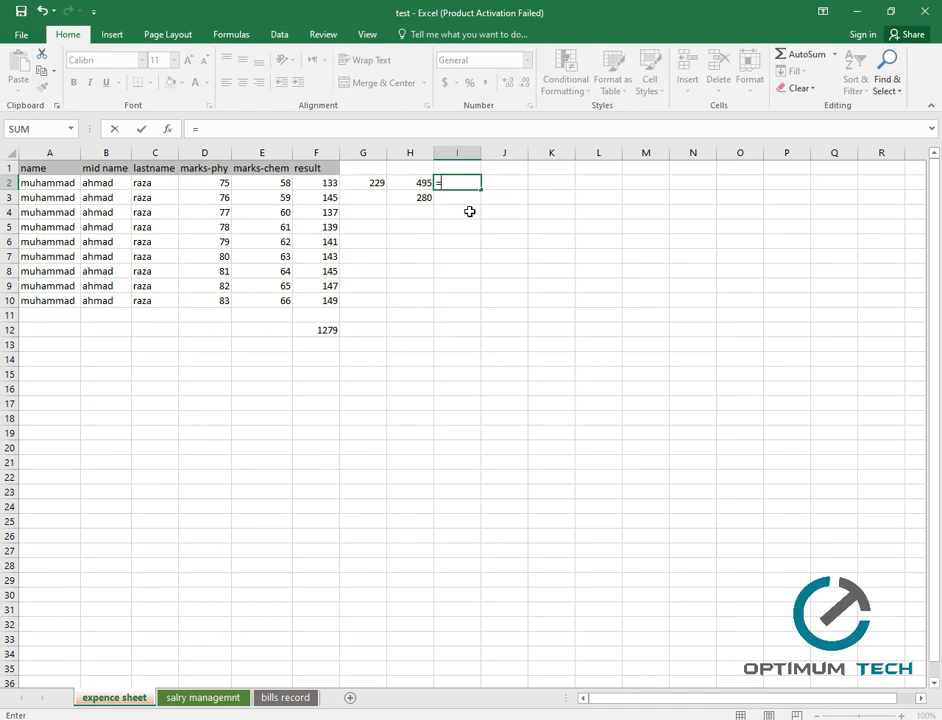
# Fill =D2*F2 down I2:I10, multiplying each physics mark by its result (9975 to 12367).
pyautogui.click(221, 182)
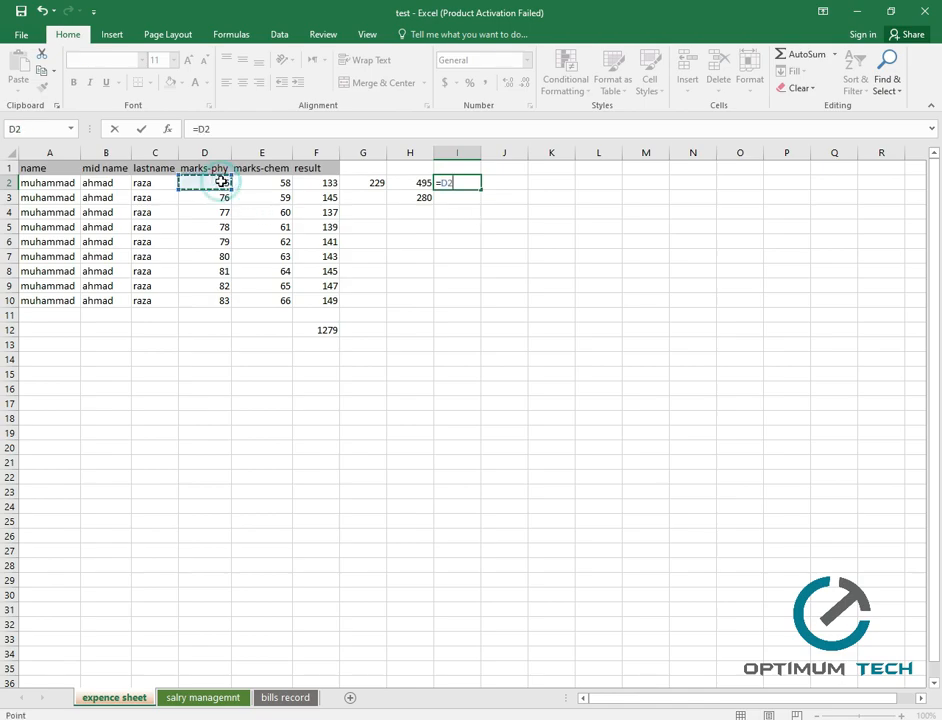
pyautogui.write('*')
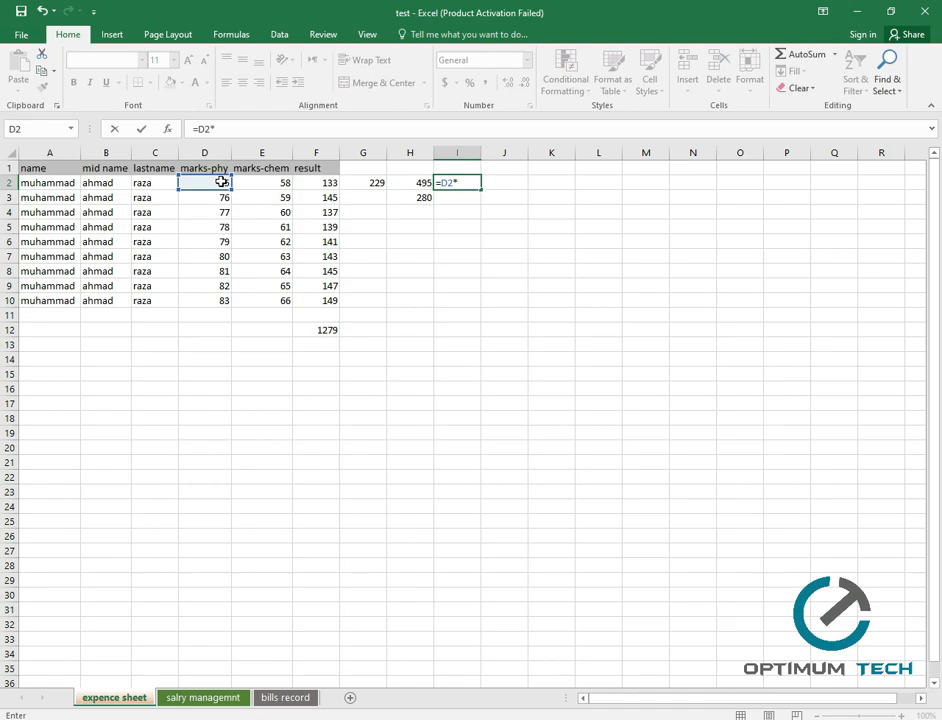
pyautogui.click(326, 184)
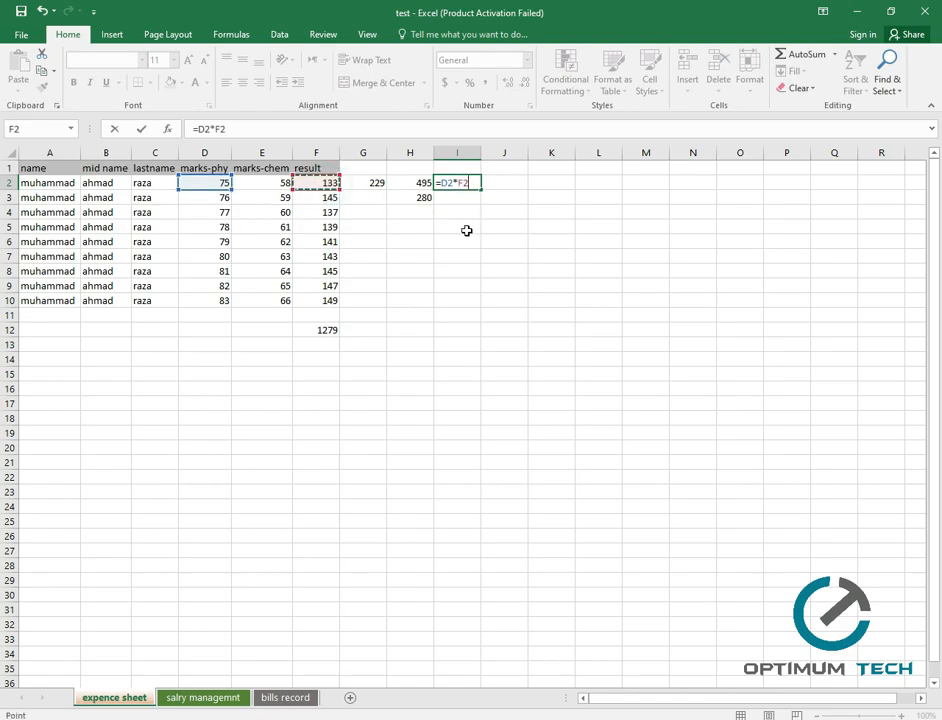
pyautogui.press('Return')
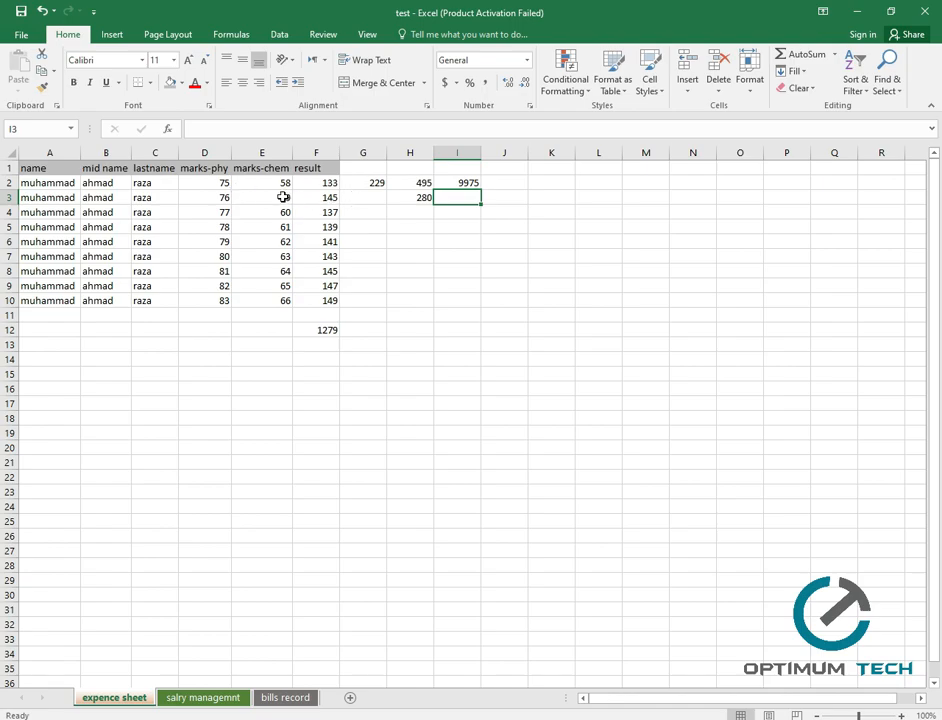
pyautogui.click(452, 181)
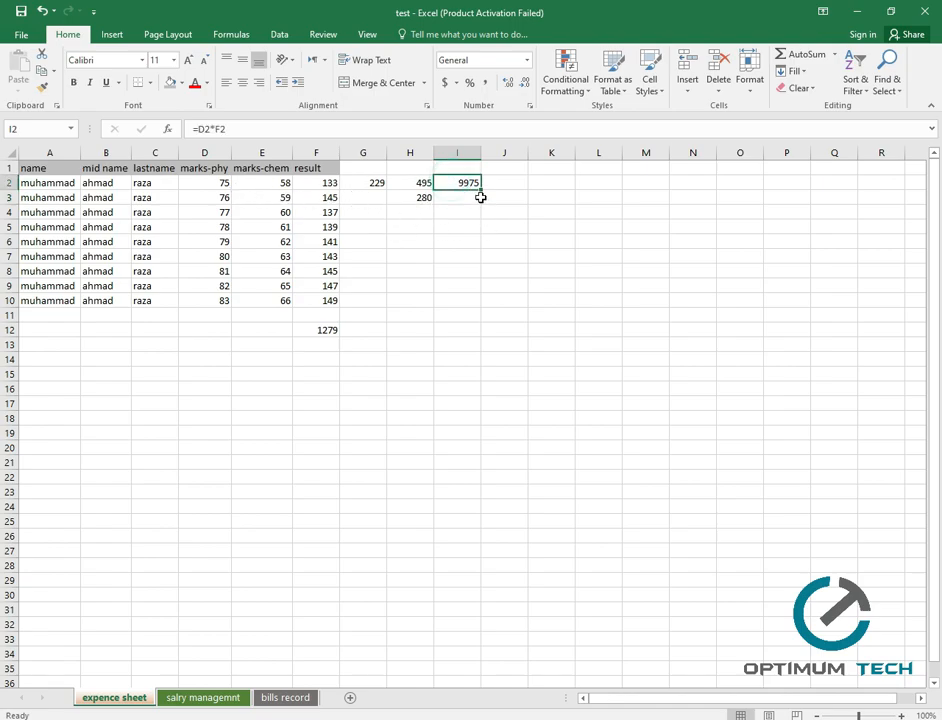
pyautogui.moveTo(481, 190); pyautogui.dragTo(484, 309)
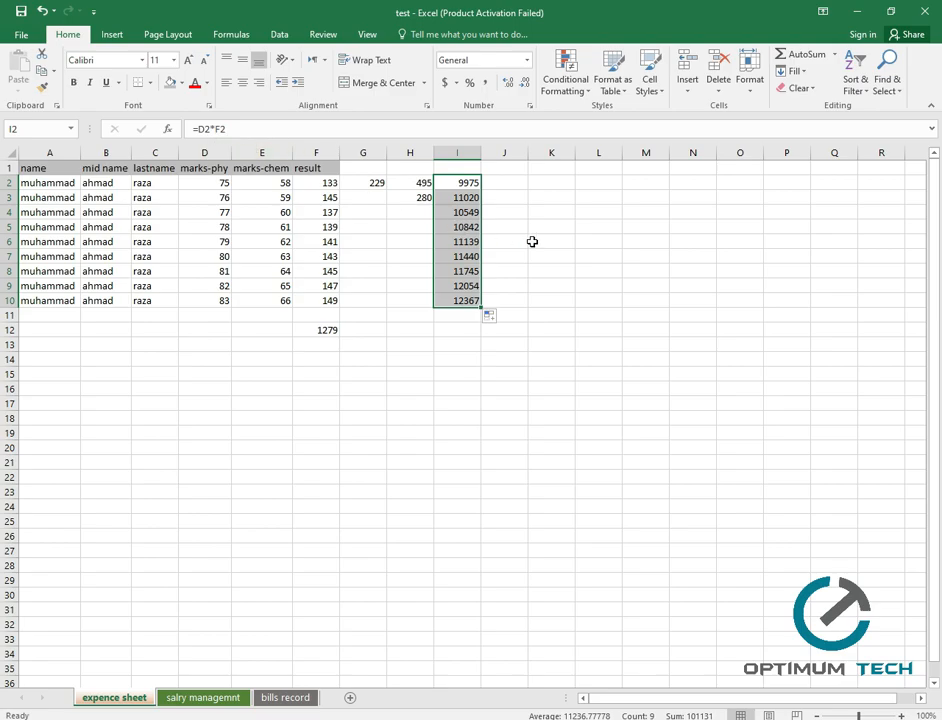
pyautogui.click(506, 182)
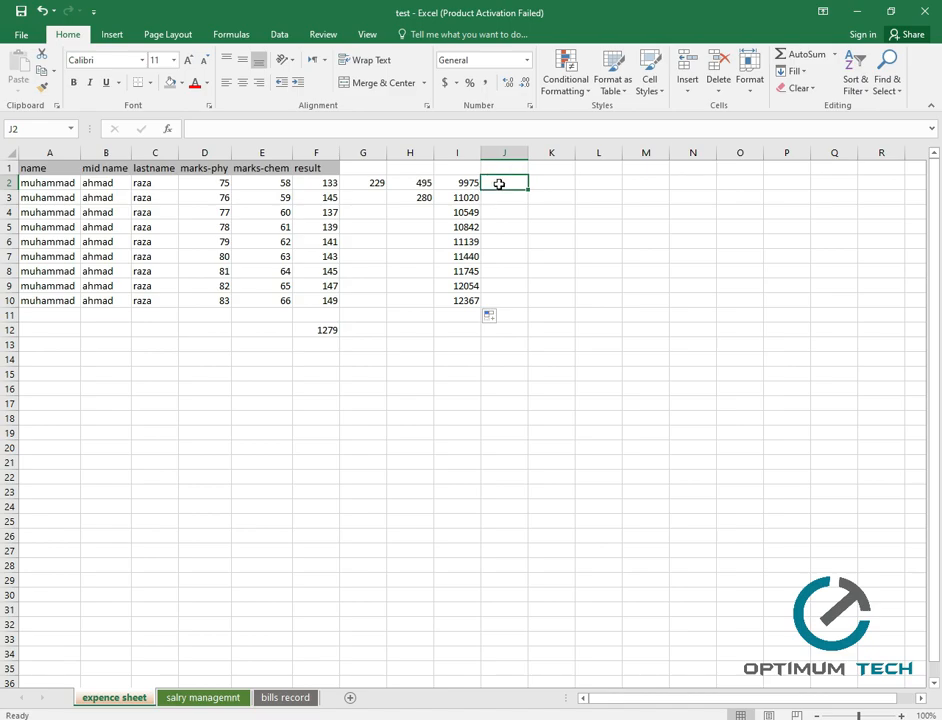
# Fill =F2-E2 down J2:J10, subtracting each chemistry mark from its result.
pyautogui.write('=')
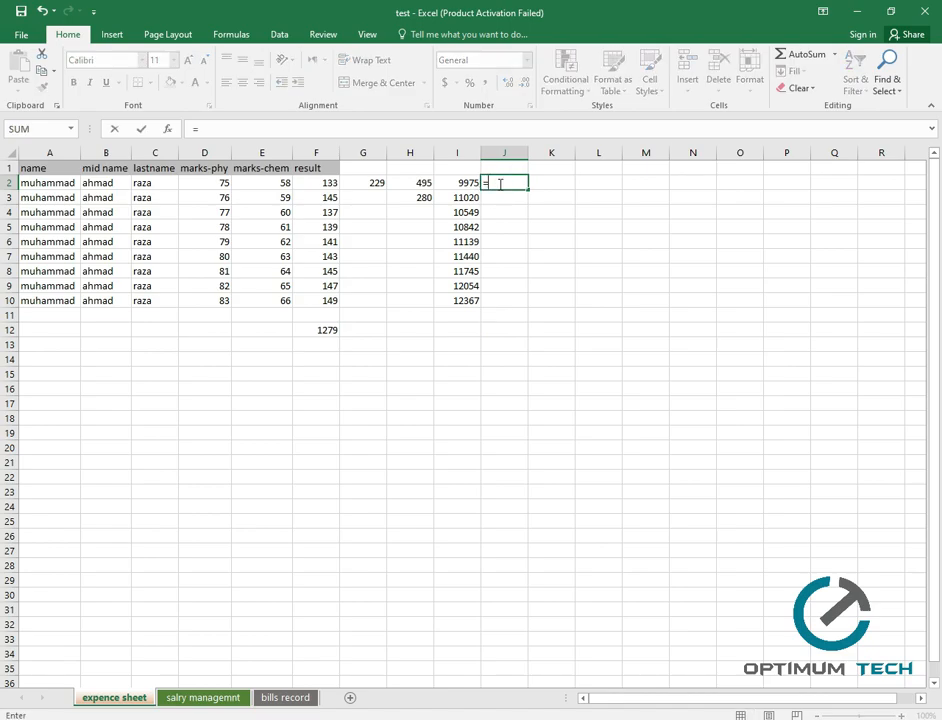
pyautogui.click(331, 182)
pyautogui.write('-')
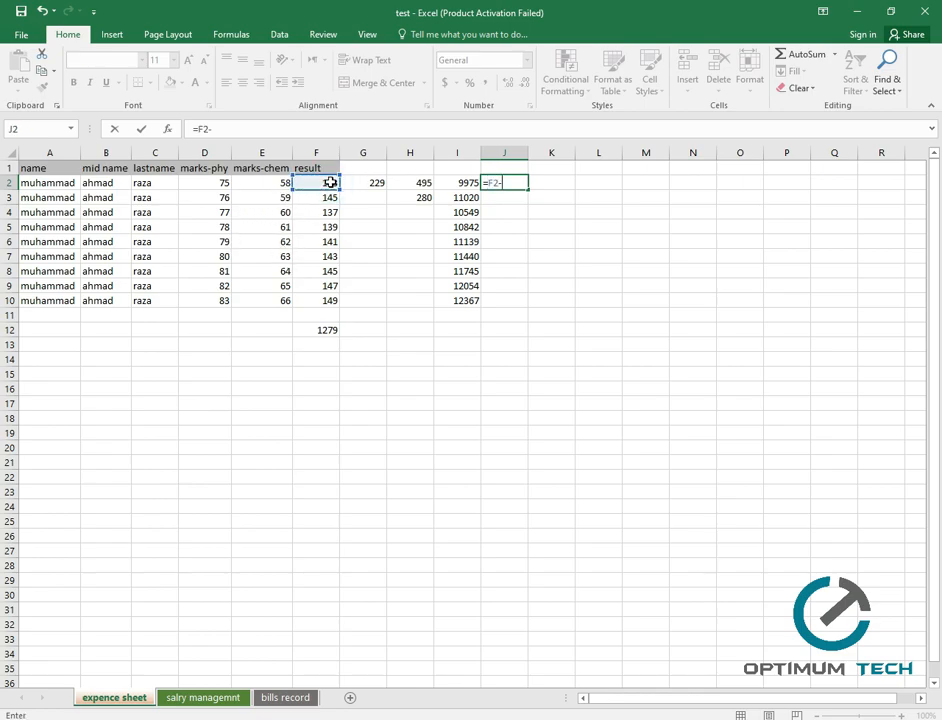
pyautogui.click(278, 182)
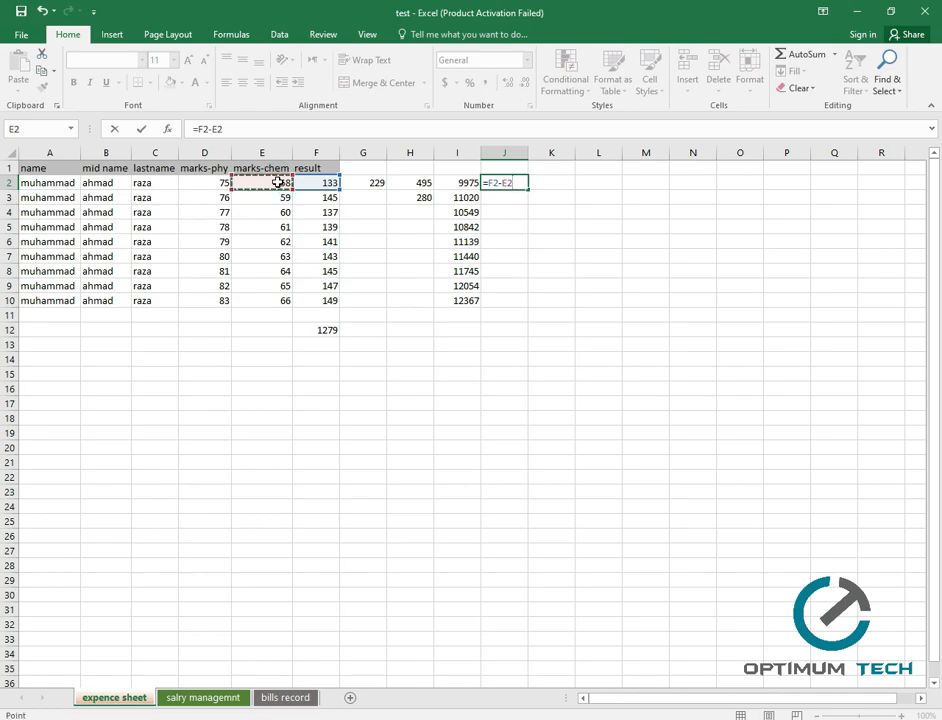
pyautogui.press('Return')
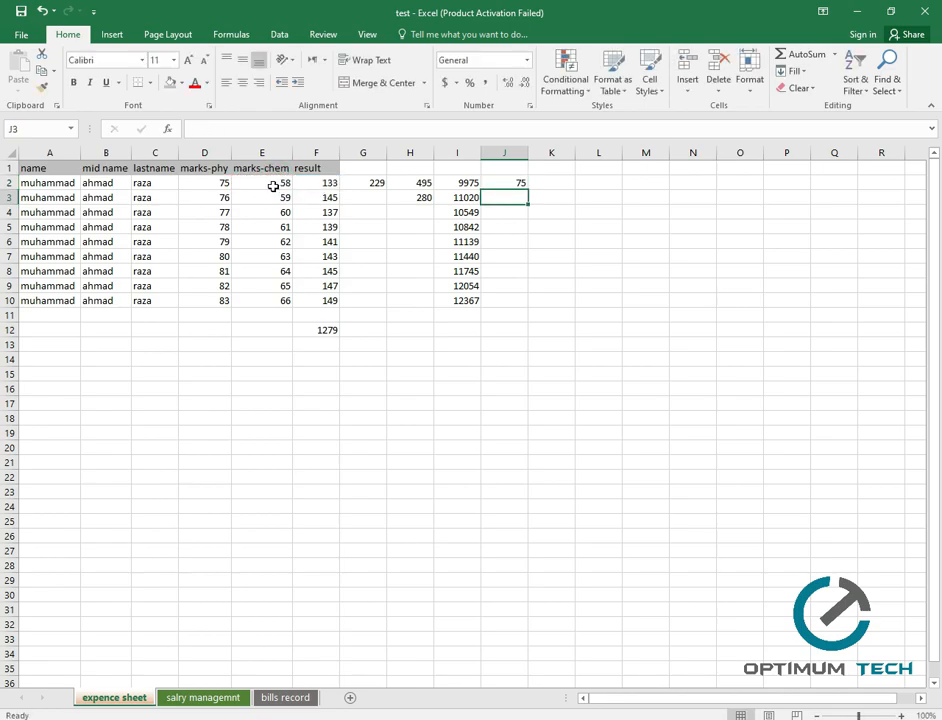
pyautogui.click(520, 185)
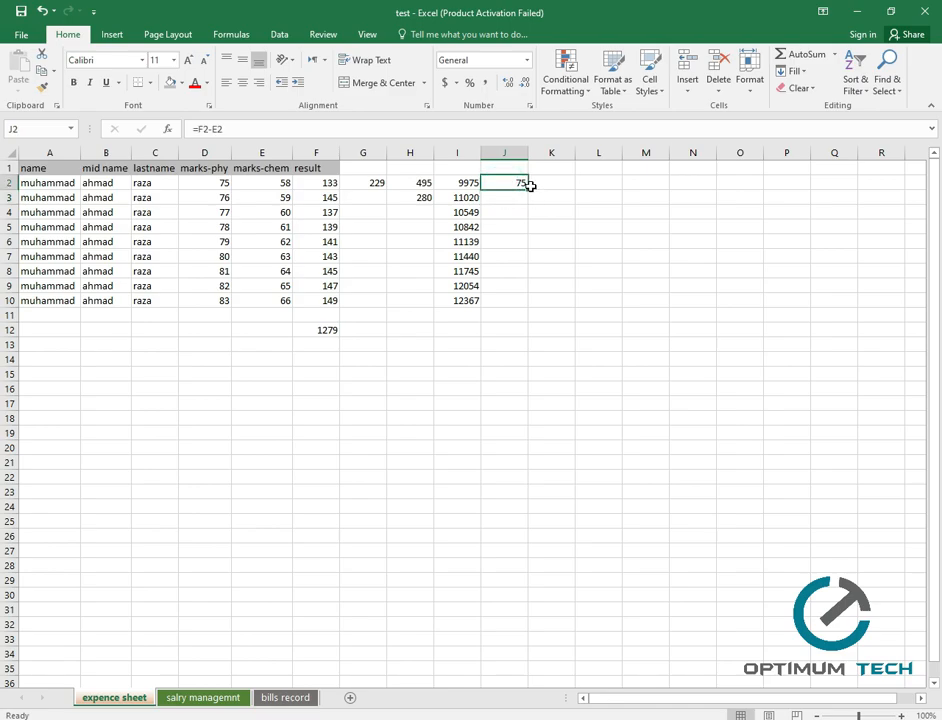
pyautogui.moveTo(529, 190); pyautogui.dragTo(540, 310)
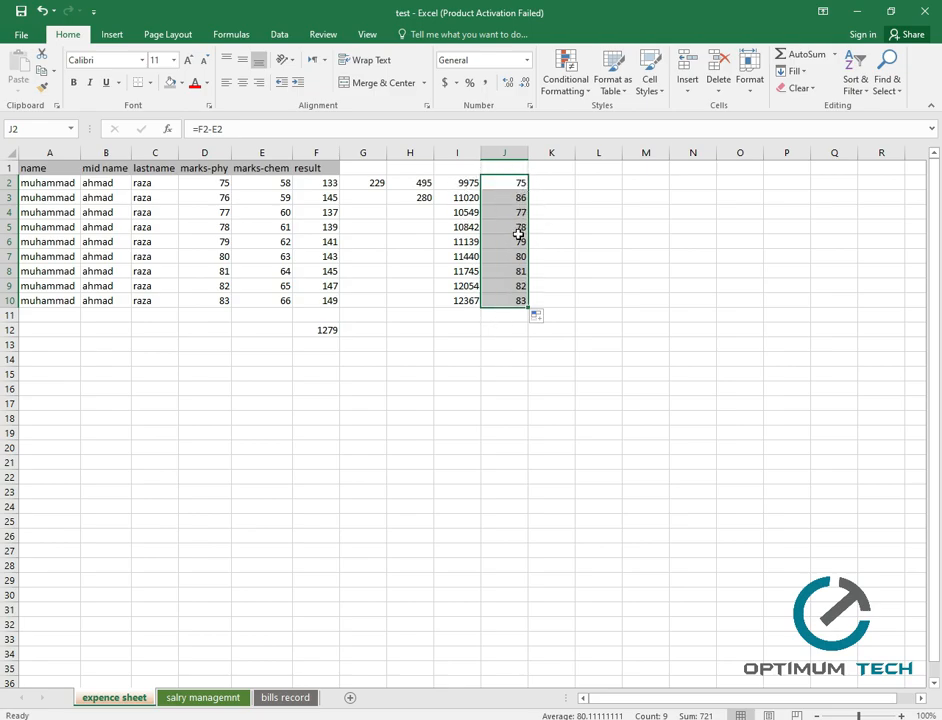
pyautogui.click(553, 184)
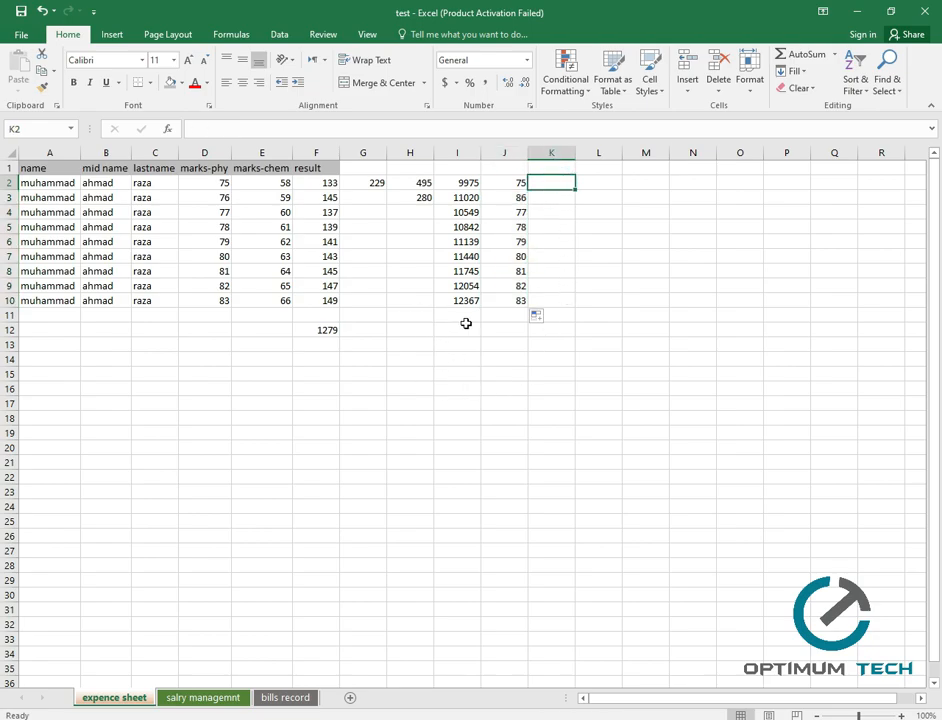
pyautogui.click(455, 332)
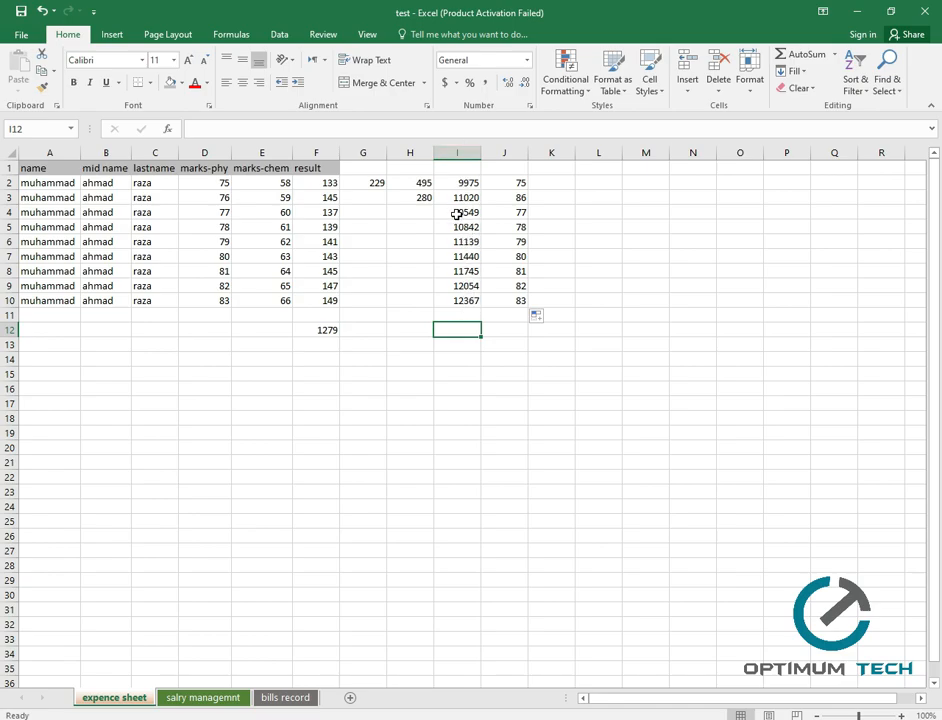
# Enter =AVERAGE(J2:J10) in J12, showing 80.11111.
pyautogui.click(501, 335)
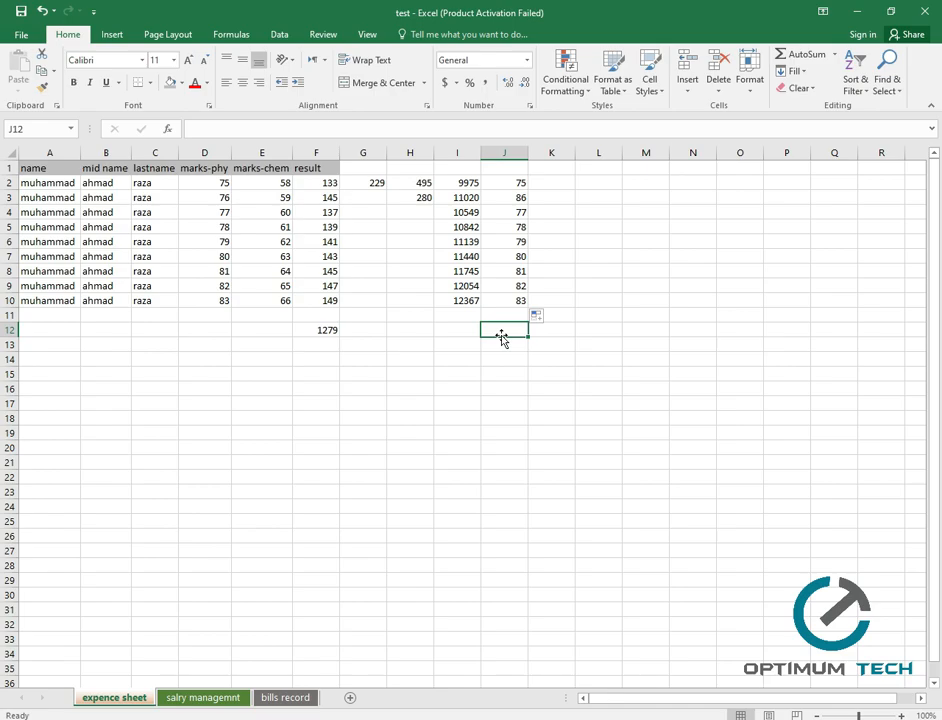
pyautogui.write('=ab')
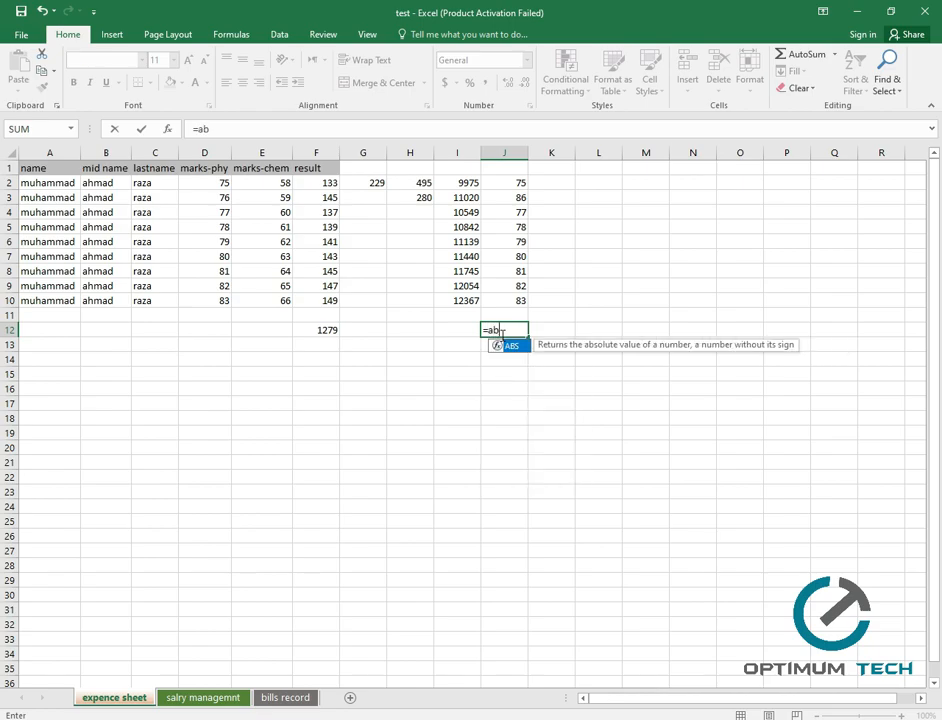
pyautogui.press('BackSpace')
pyautogui.write('v')
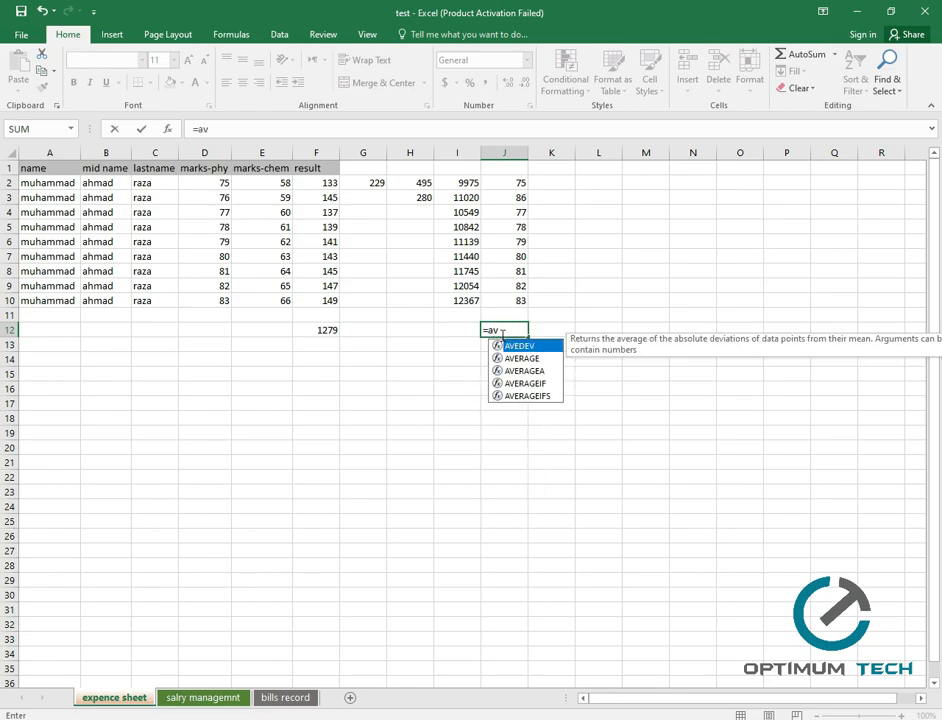
pyautogui.press('Down')
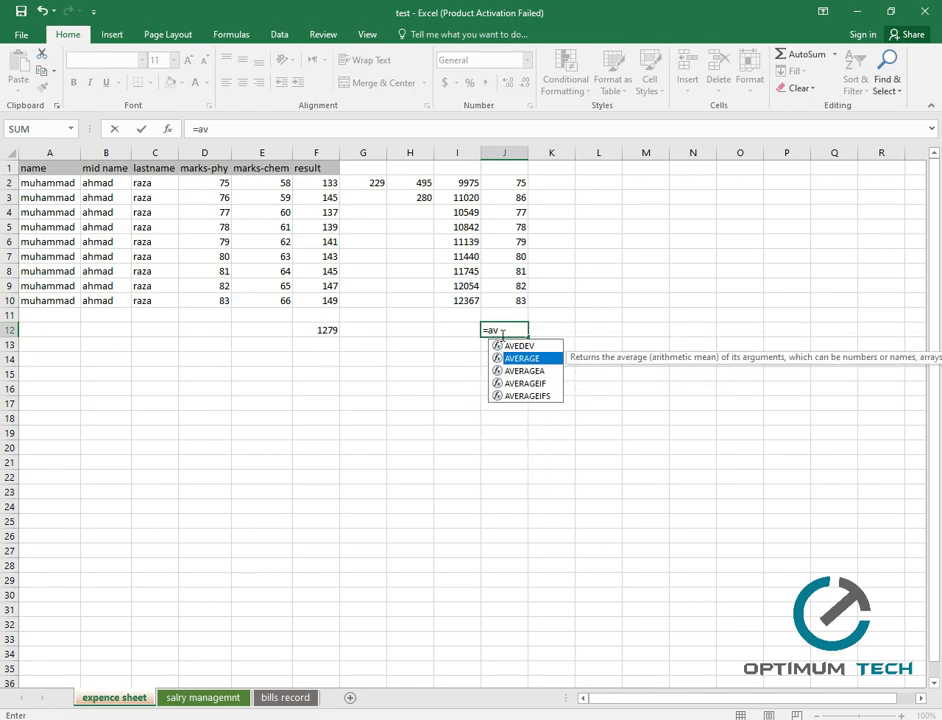
pyautogui.press('Tab')
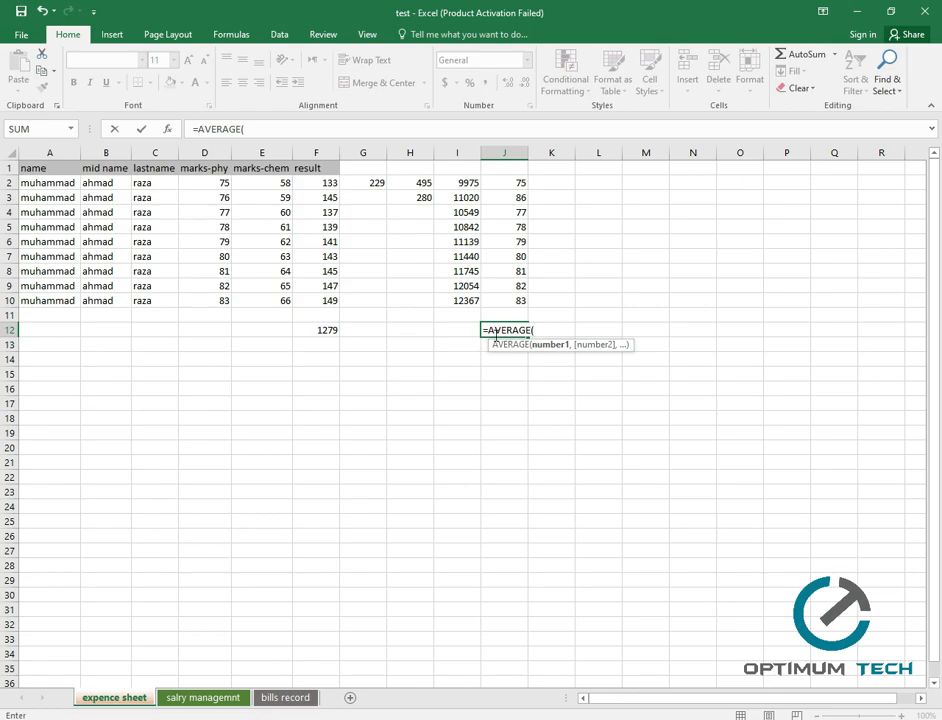
pyautogui.click(505, 184)
pyautogui.press('F8')
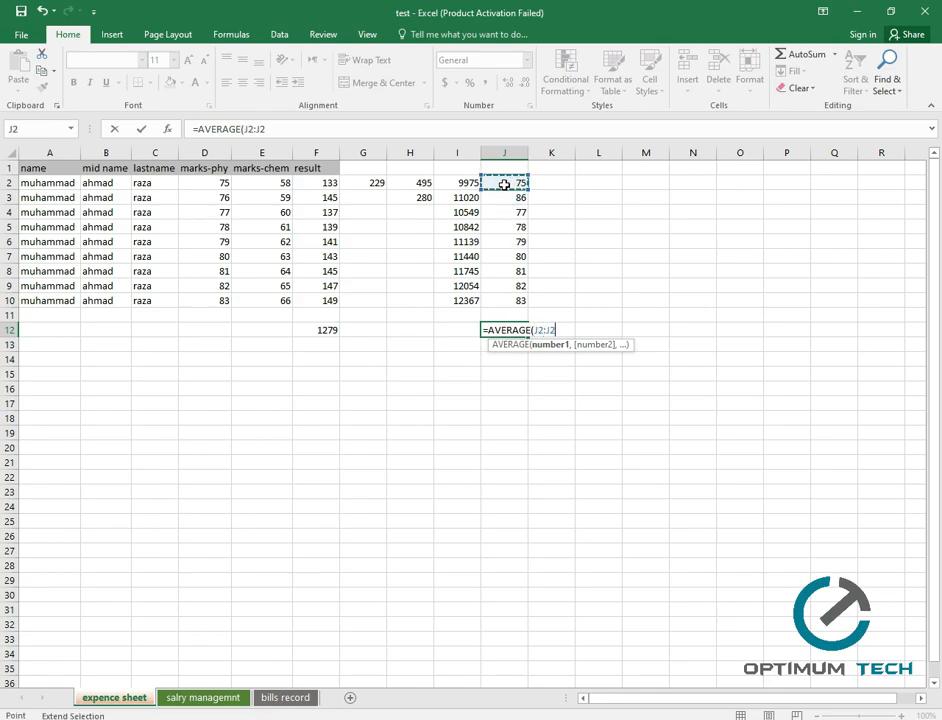
pyautogui.click(514, 300)
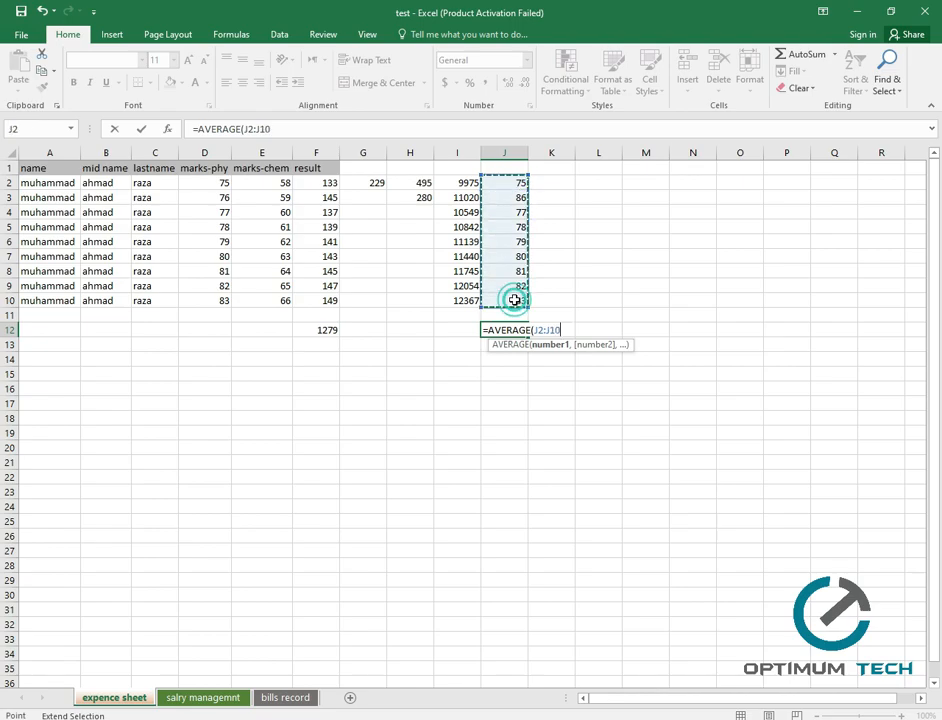
pyautogui.press('Return')
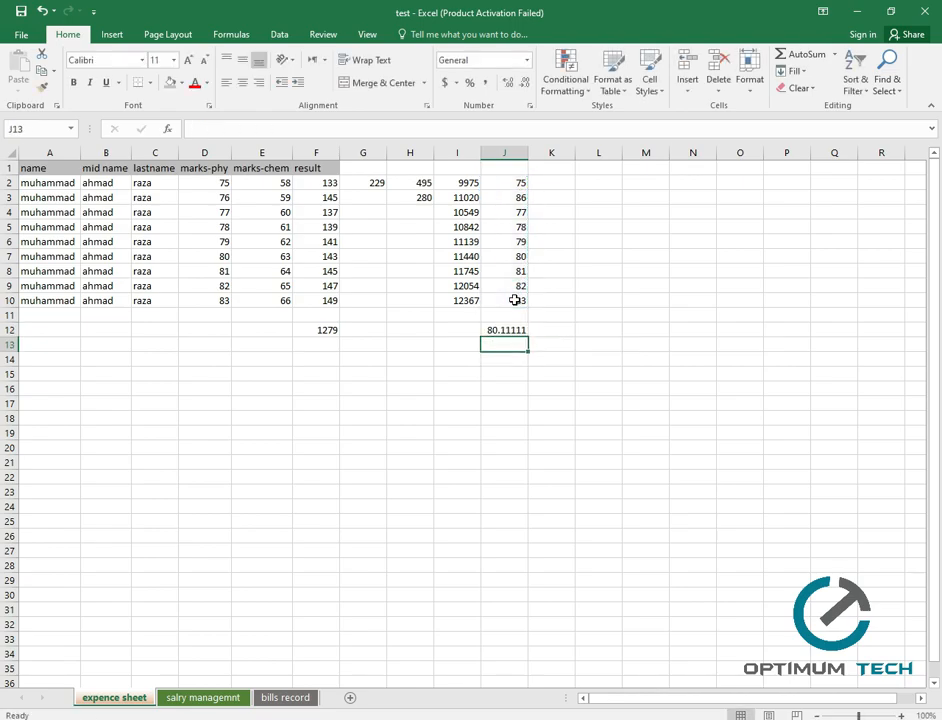
pyautogui.click(522, 332)
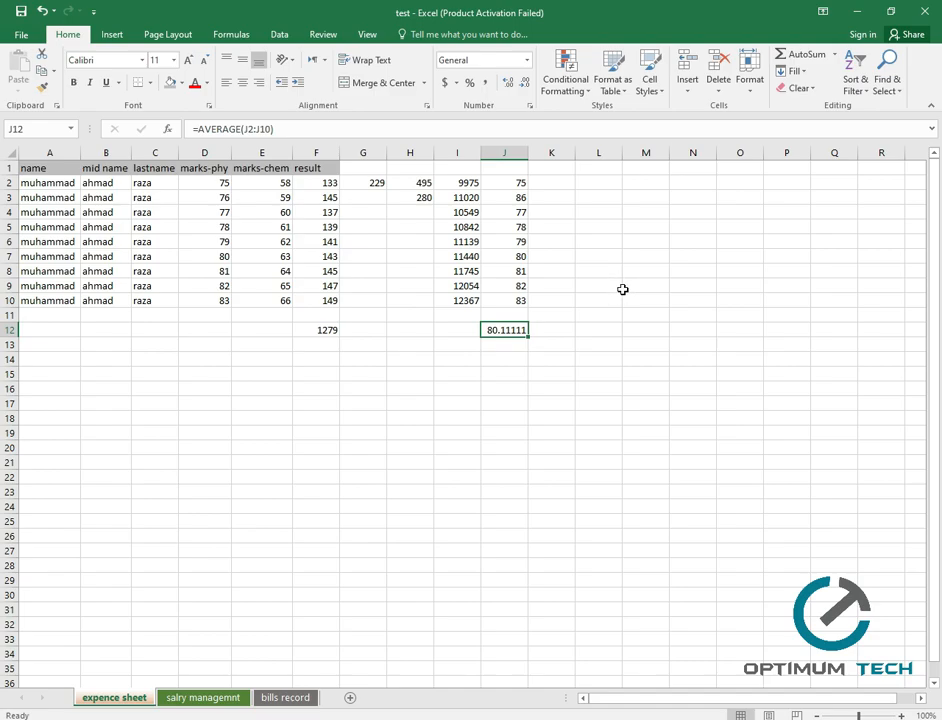
# Enter =F2/E2 in K2 and fill it down to K10, giving ratios 2.293103 to 2.257576.
pyautogui.click(553, 183)
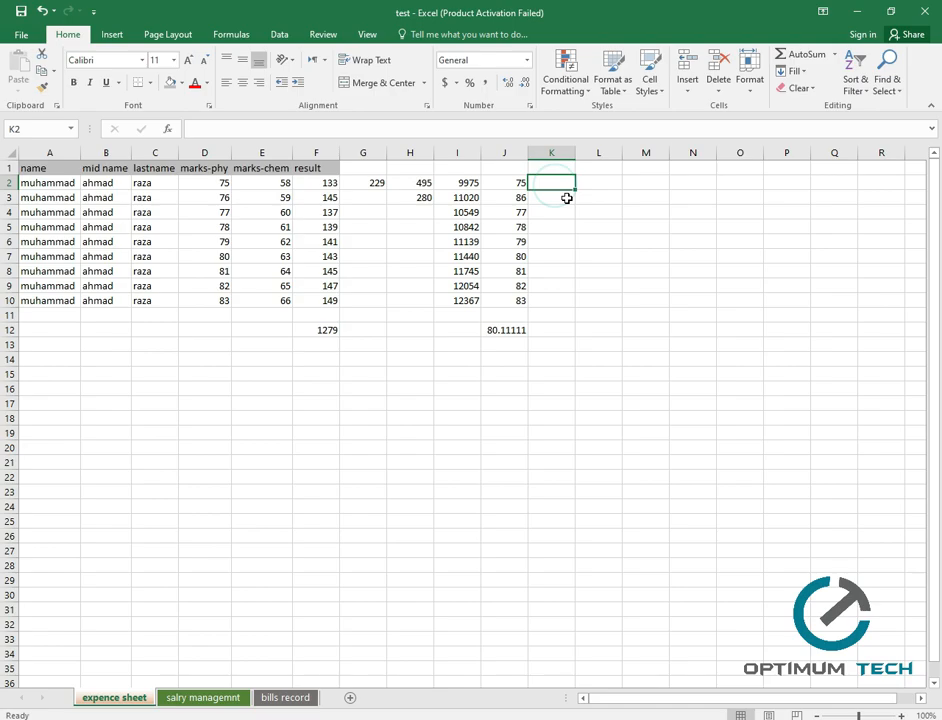
pyautogui.write('=')
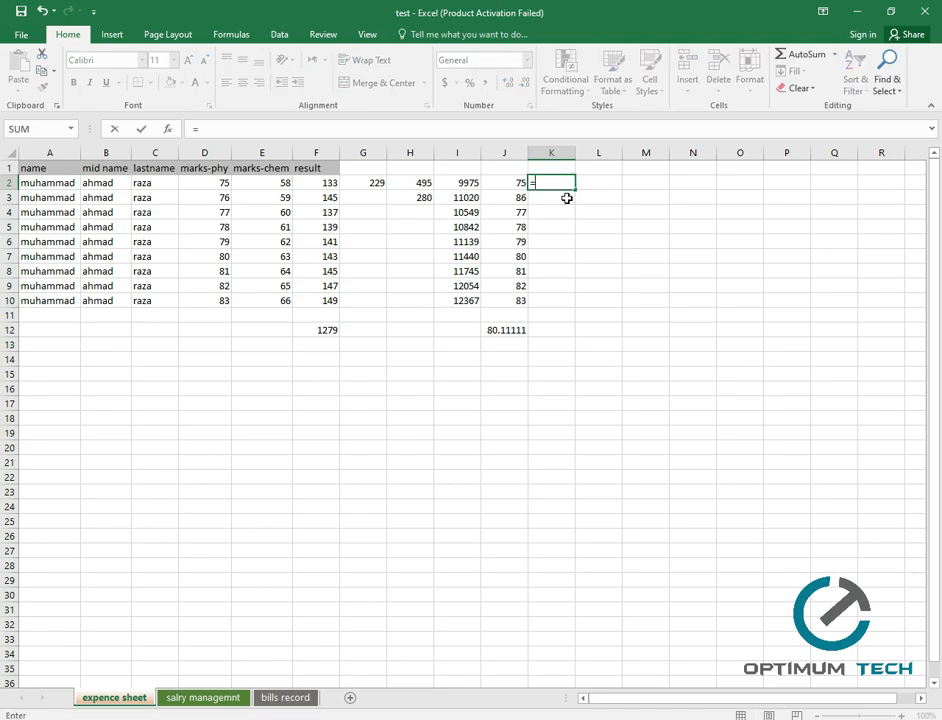
pyautogui.click(335, 183)
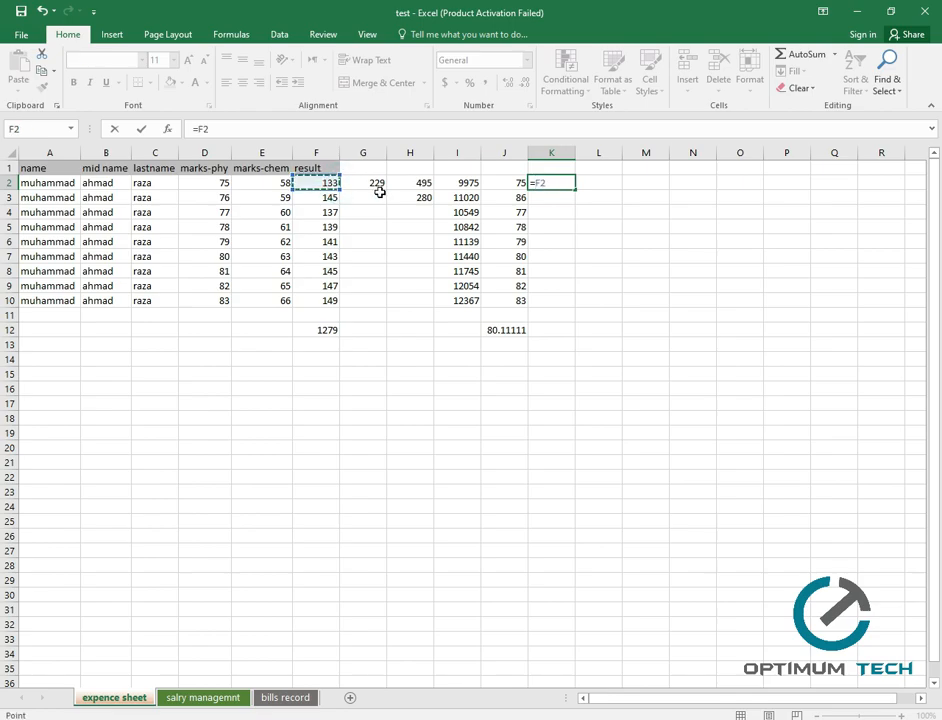
pyautogui.write('/')
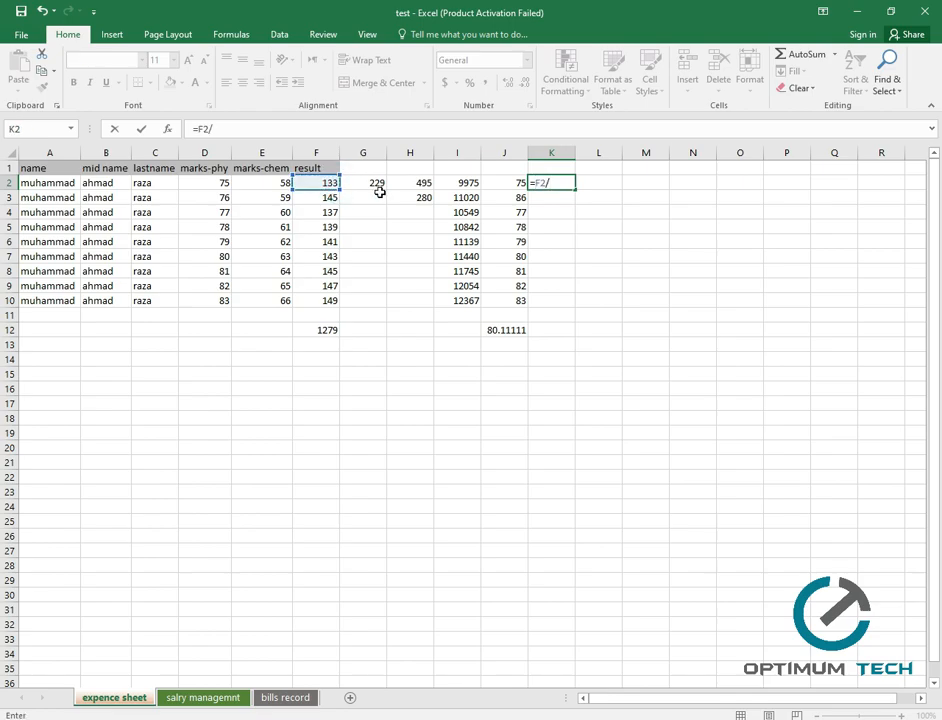
pyautogui.click(270, 183)
pyautogui.press('Return')
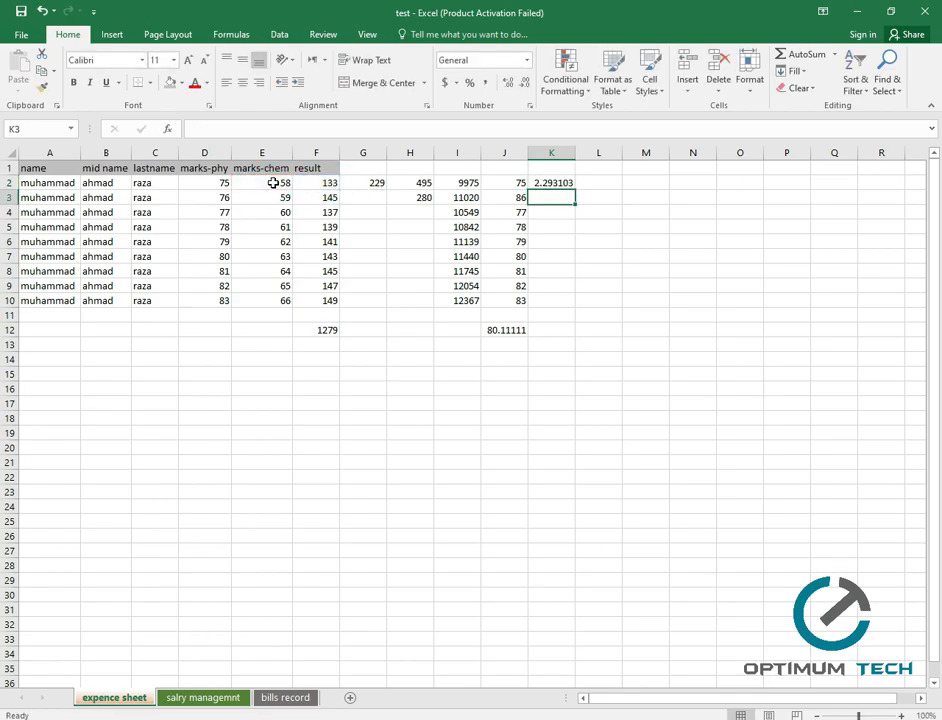
pyautogui.click(551, 184)
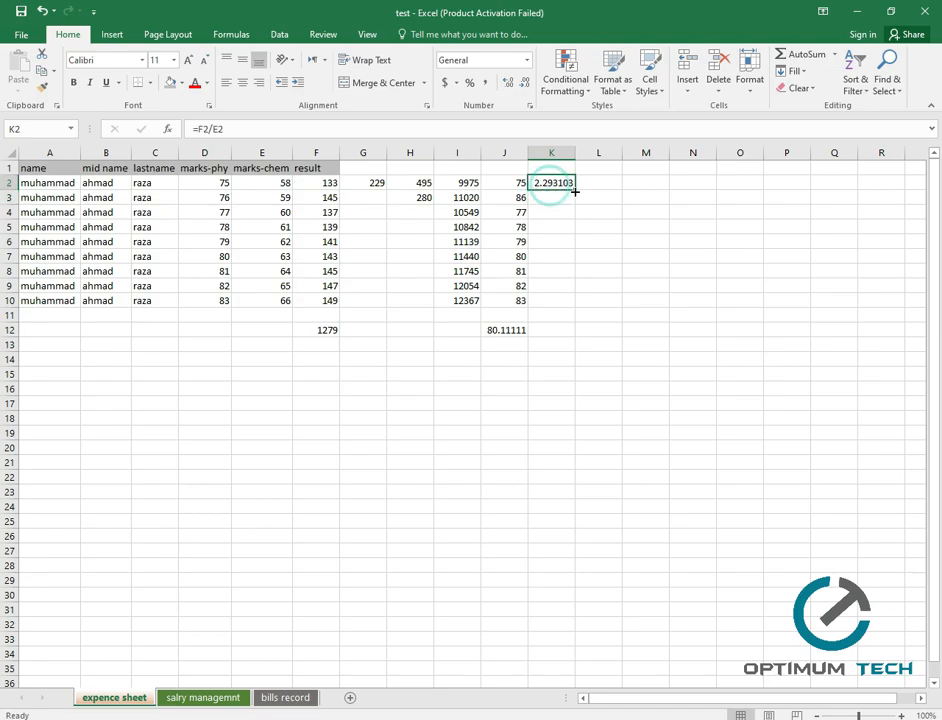
pyautogui.moveTo(576, 191); pyautogui.dragTo(576, 307)
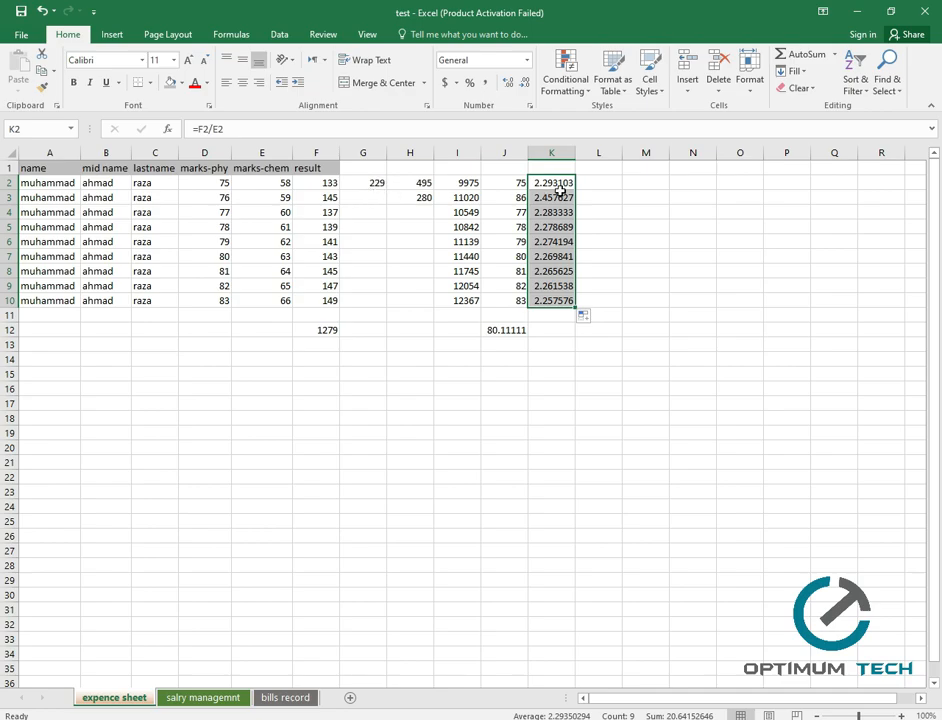
pyautogui.click(603, 185)
# Enter =E2+D2 in L2 to add marks-chem and marks-phy.
pyautogui.write('=')
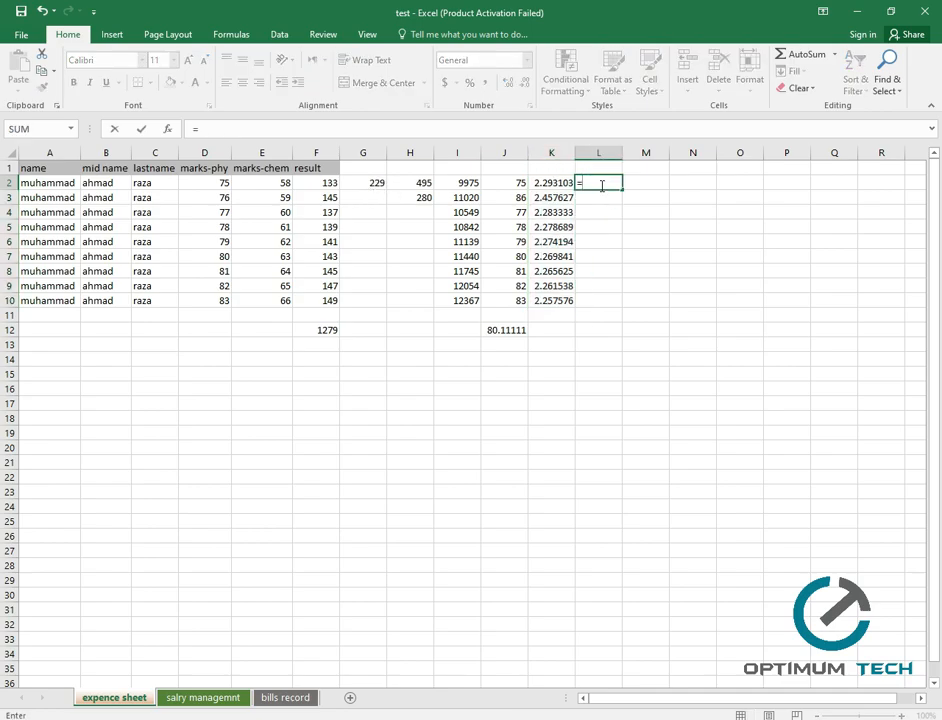
pyautogui.click(280, 182)
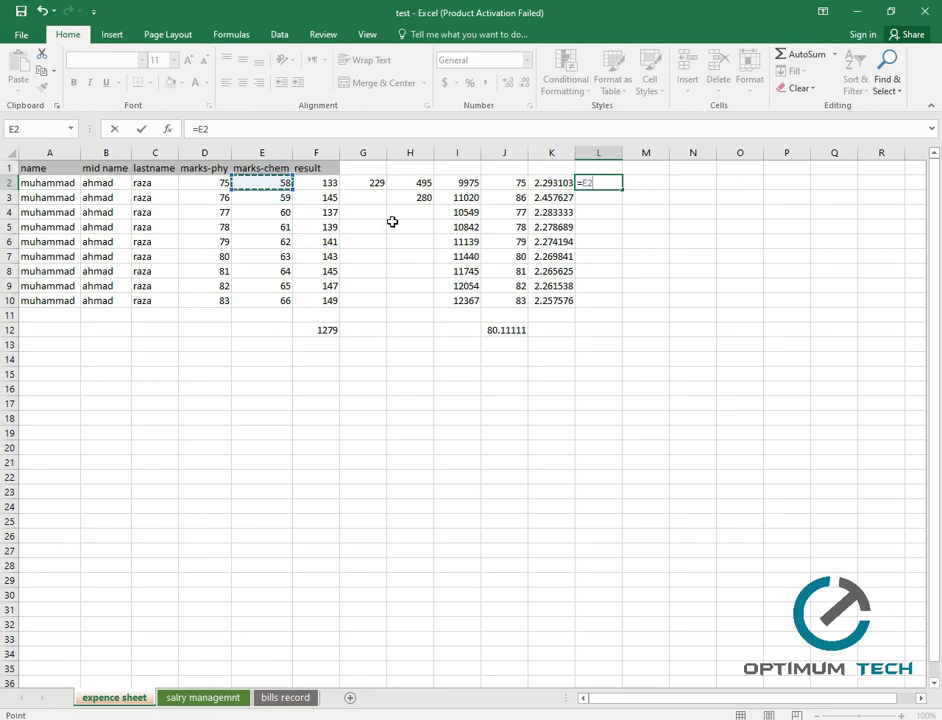
pyautogui.write('+')
pyautogui.click(218, 184)
pyautogui.press('Return')
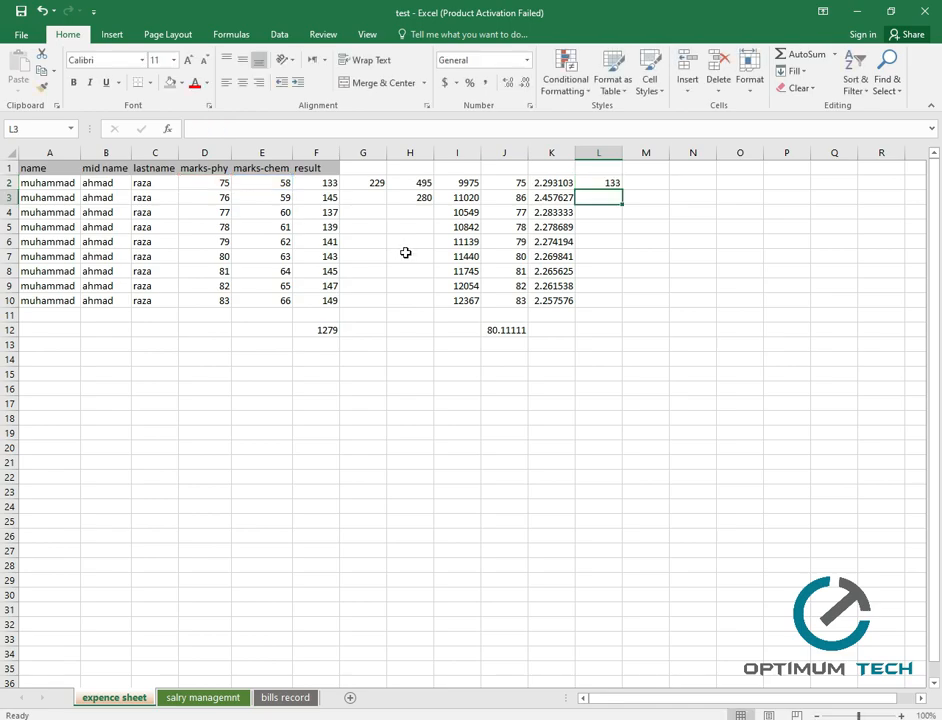
# Fill the L2 sum formula down to L10, giving totals from 133 to 149.
pyautogui.click(590, 182)
pyautogui.click(410, 184)
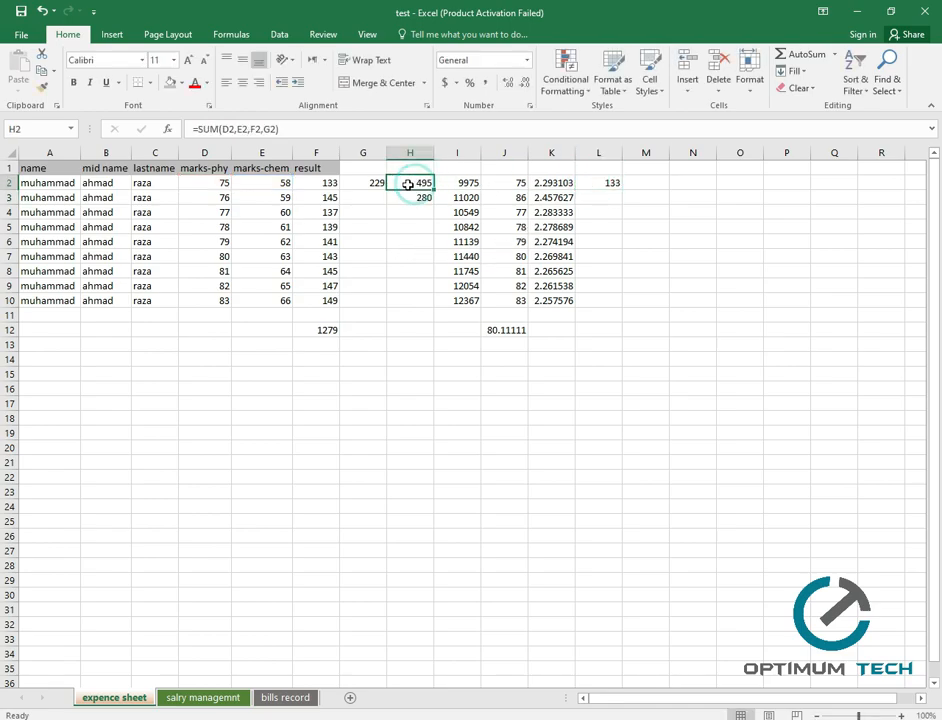
pyautogui.click(366, 183)
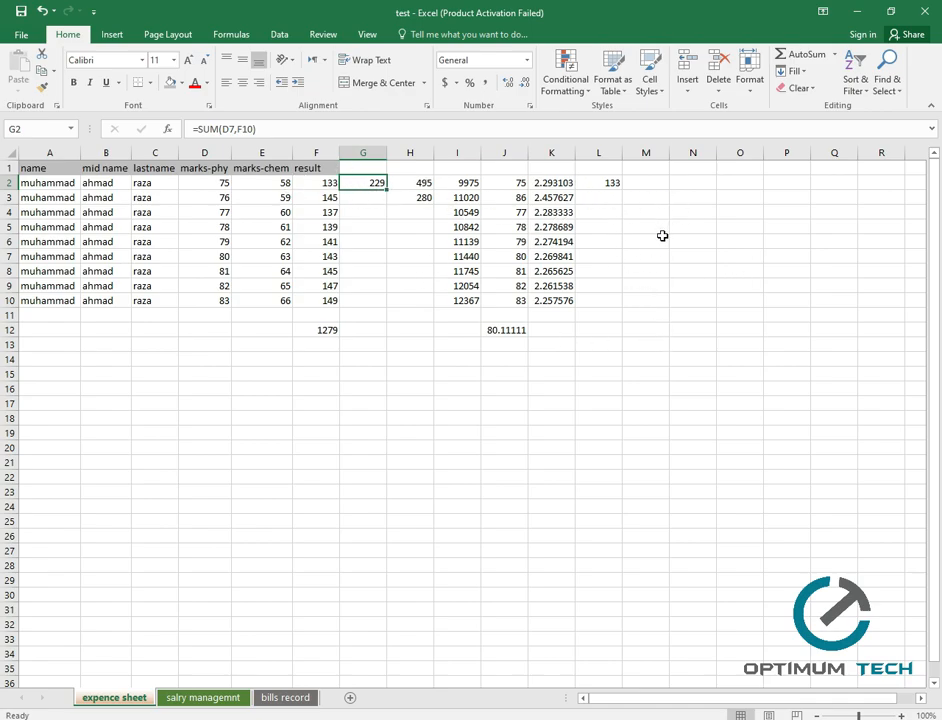
pyautogui.click(608, 183)
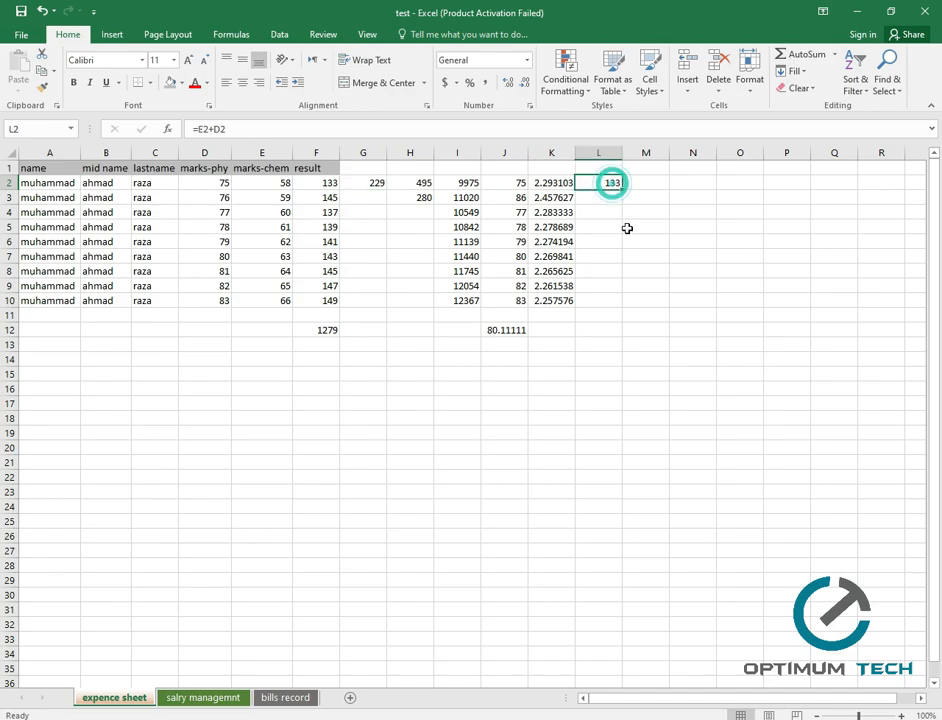
pyautogui.moveTo(621, 190); pyautogui.dragTo(621, 302)
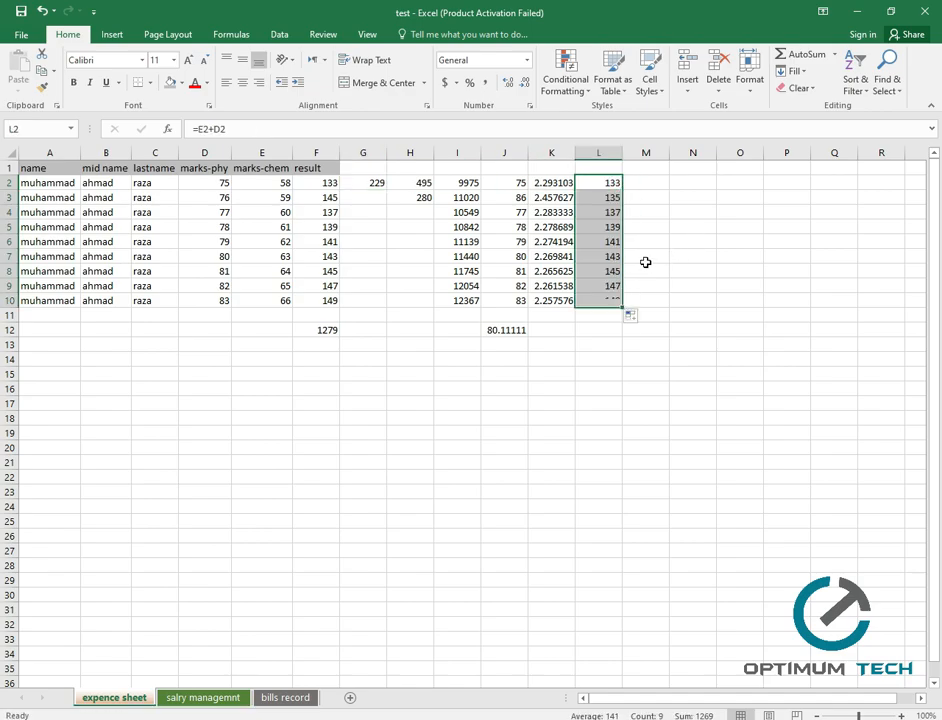
pyautogui.click(648, 182)
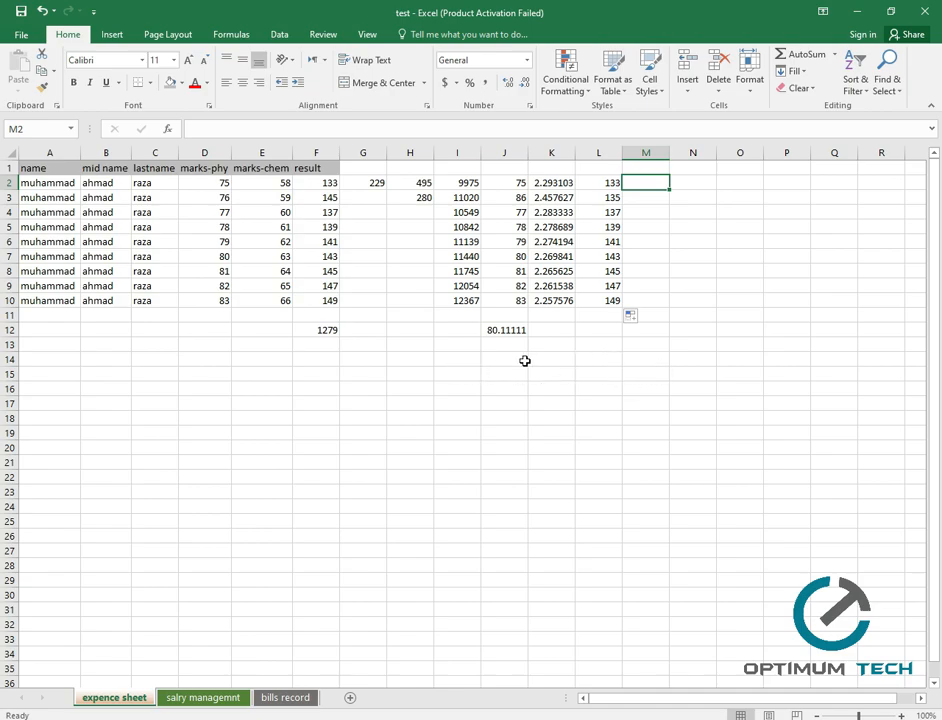
pyautogui.click(490, 344)
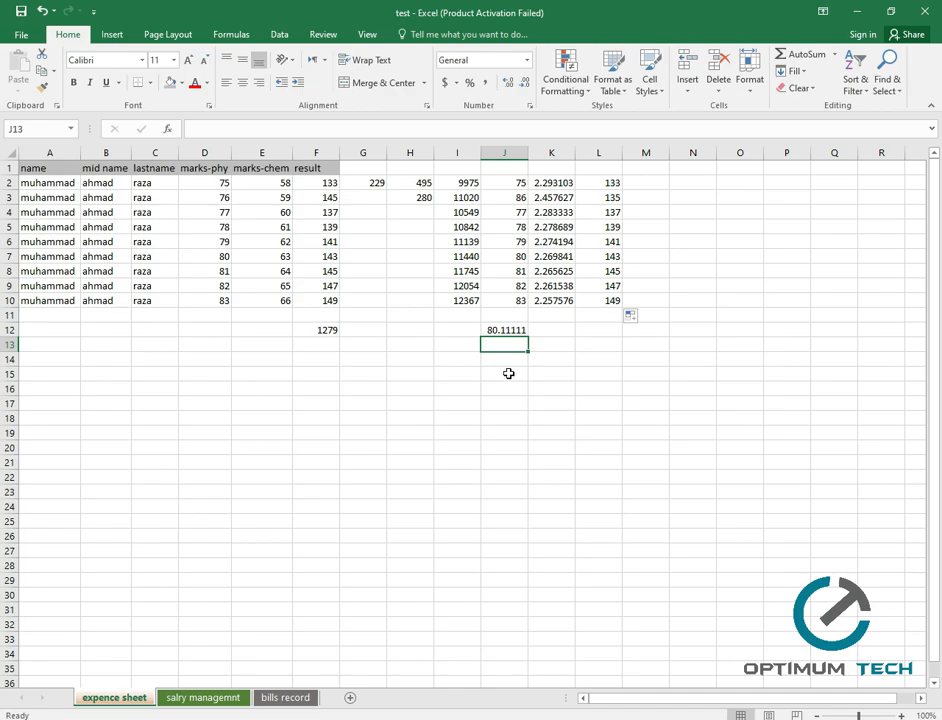
# Enter =MAX(J2:J10) in J13, showing the highest value 86.
pyautogui.scroll(-2, 519, 220)
pyautogui.scroll(1, 520, 230)
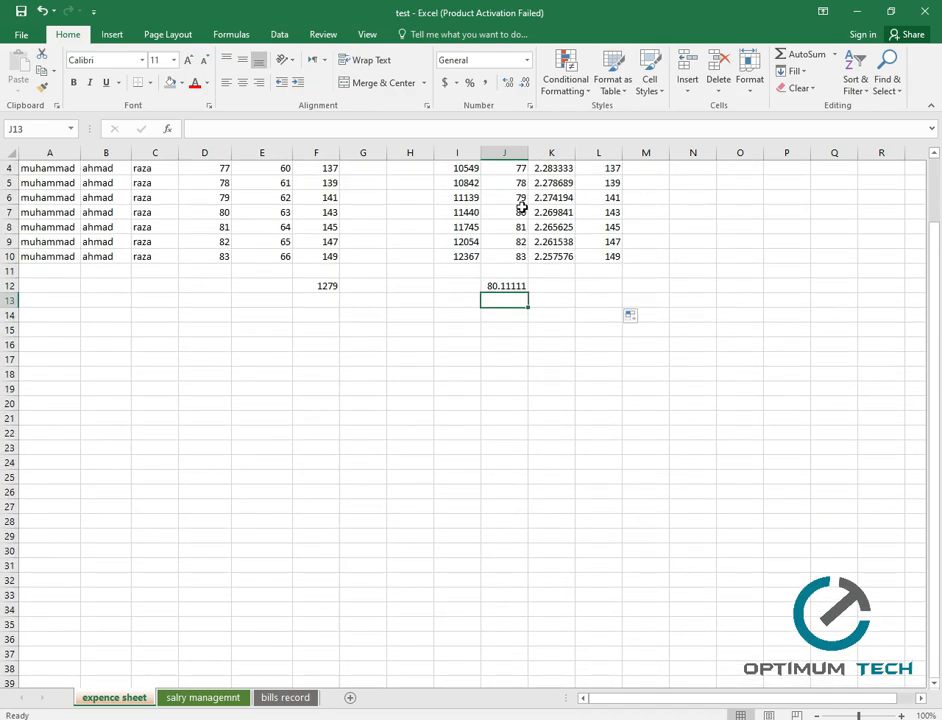
pyautogui.scroll(1, 521, 206)
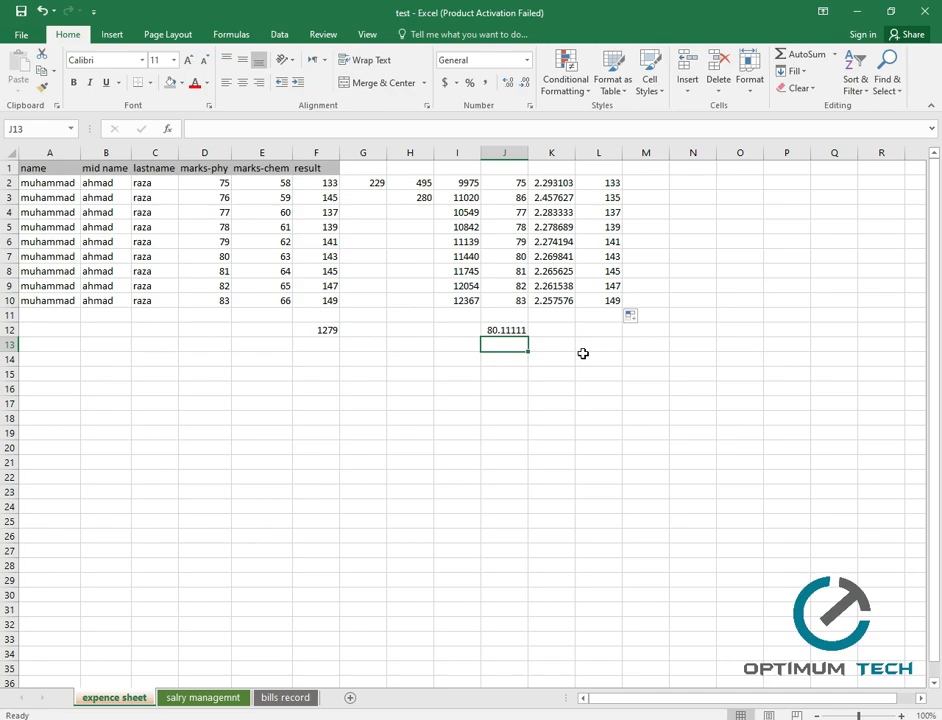
pyautogui.write('=max')
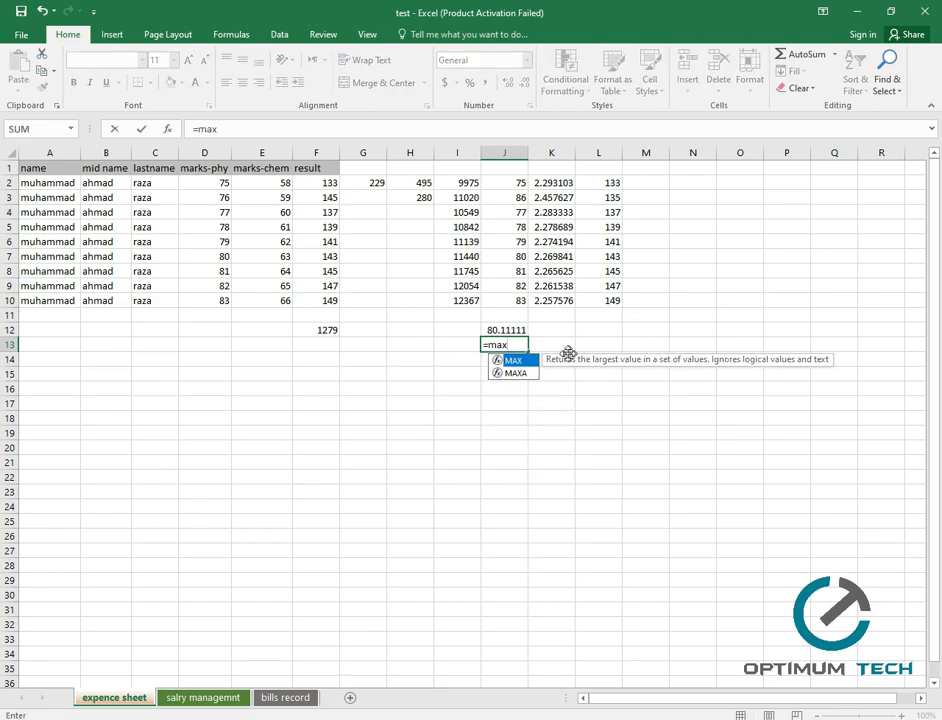
pyautogui.press('Tab')
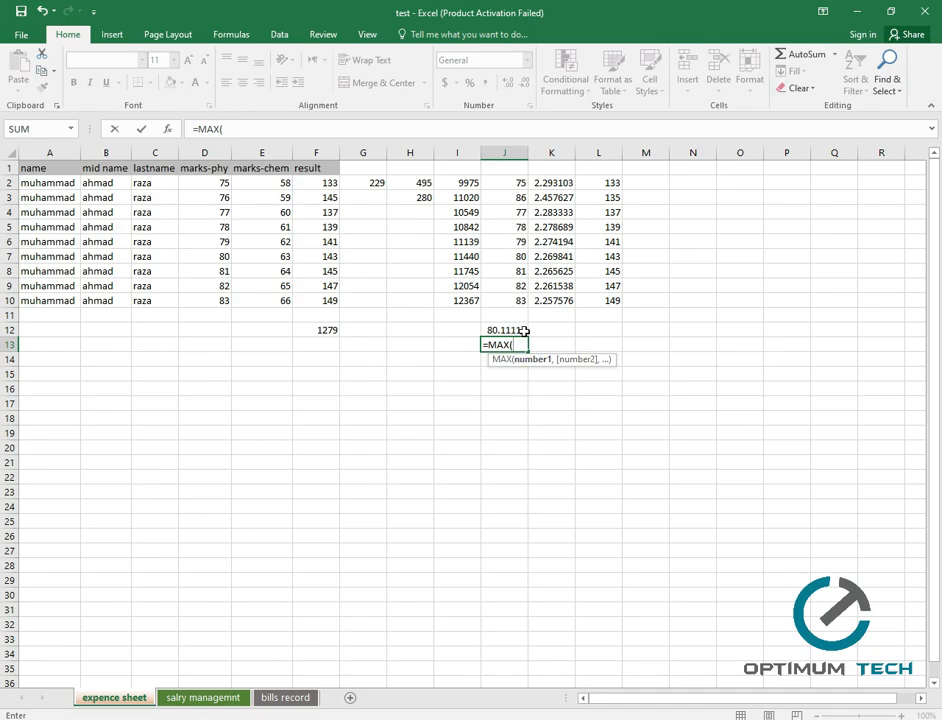
pyautogui.click(516, 183)
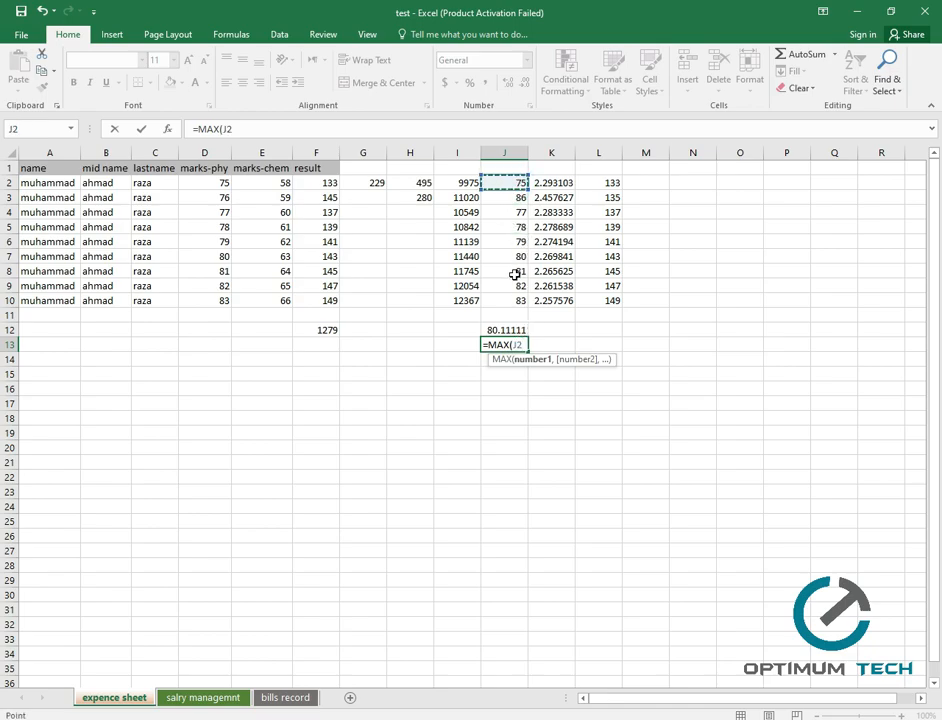
pyautogui.press('F8')
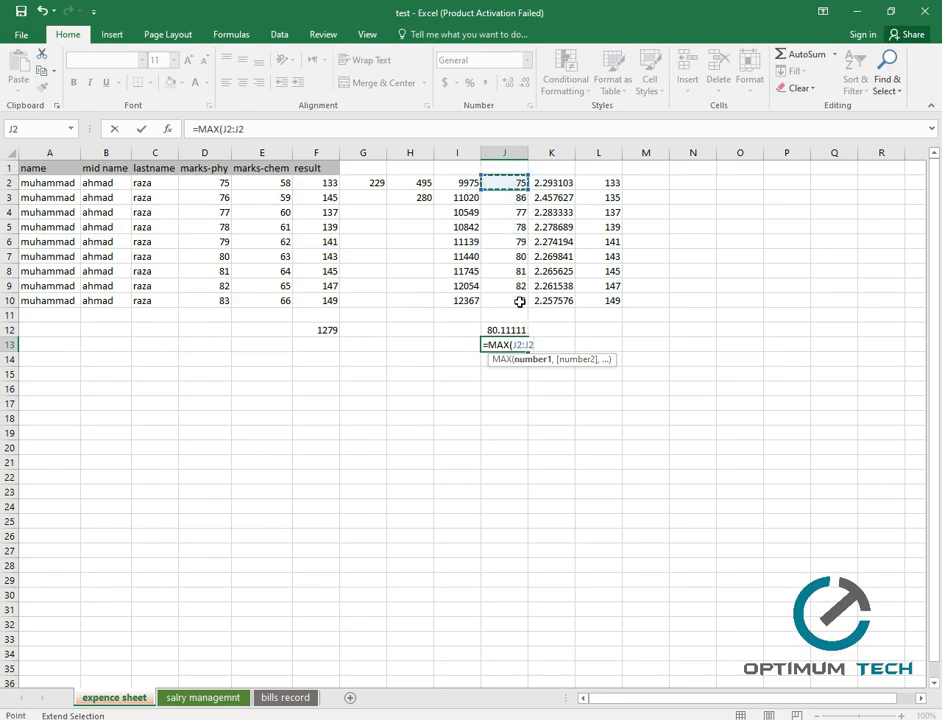
pyautogui.click(517, 300)
pyautogui.press('Return')
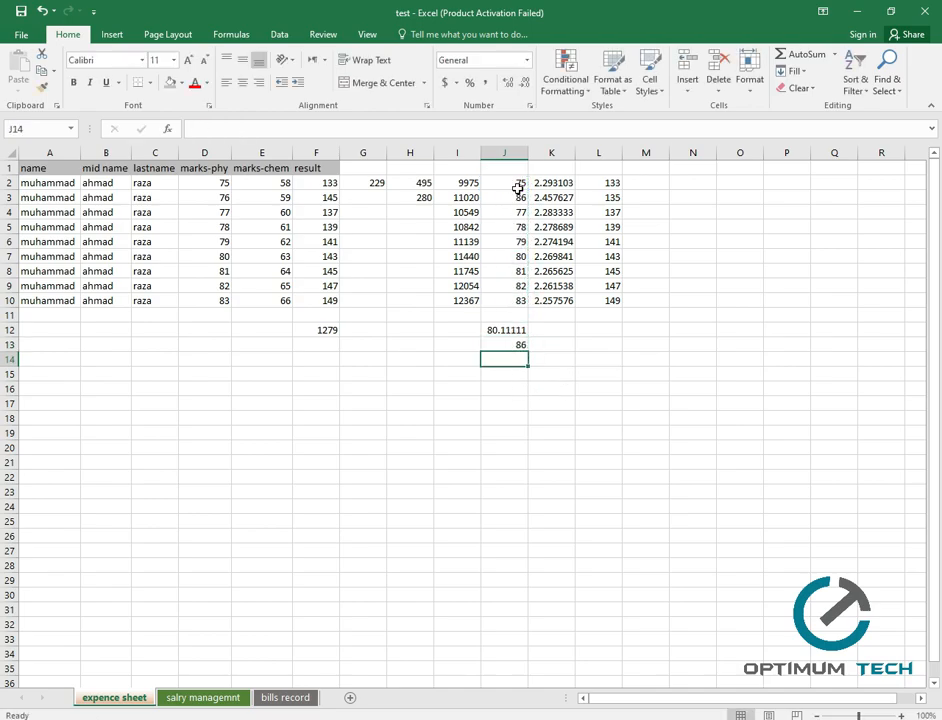
pyautogui.click(517, 345)
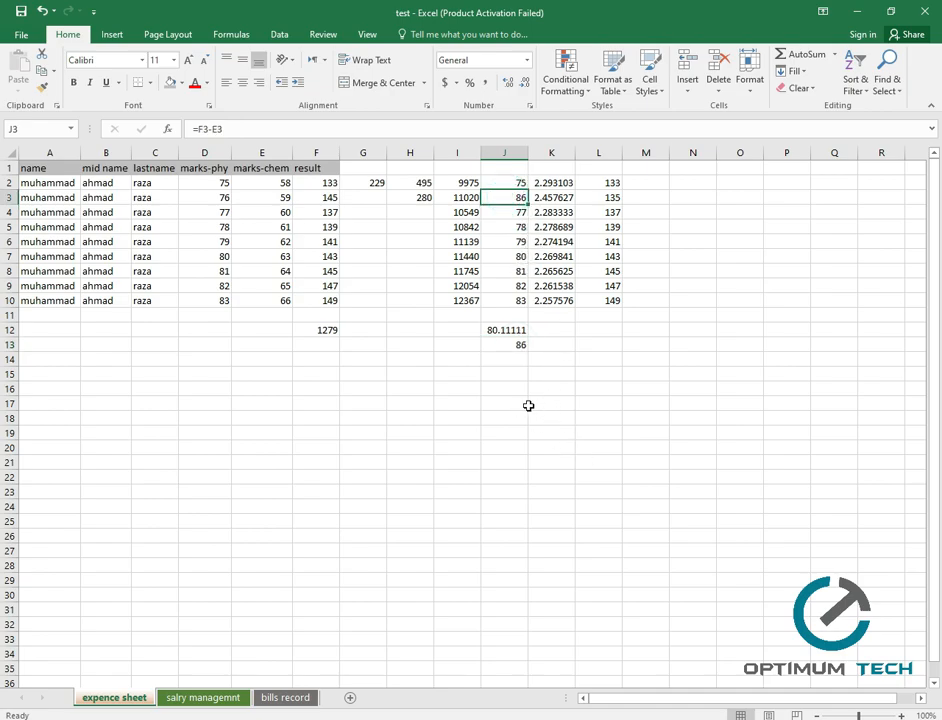
# Enter =MIN(J2:J10) in J14, showing the lowest value 75.
pyautogui.click(509, 350)
pyautogui.click(511, 361)
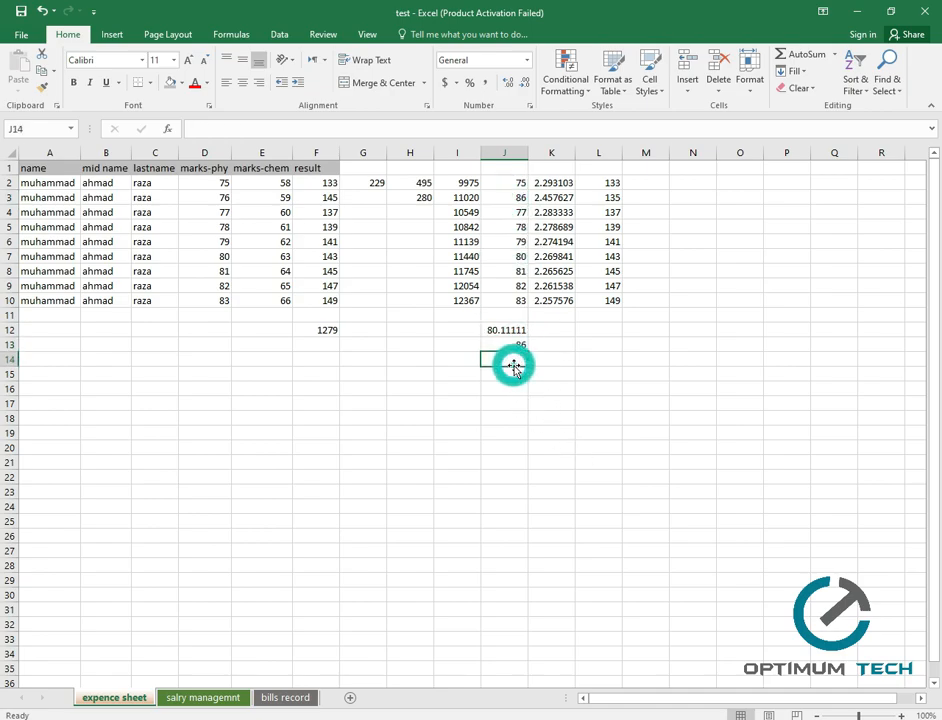
pyautogui.write('=')
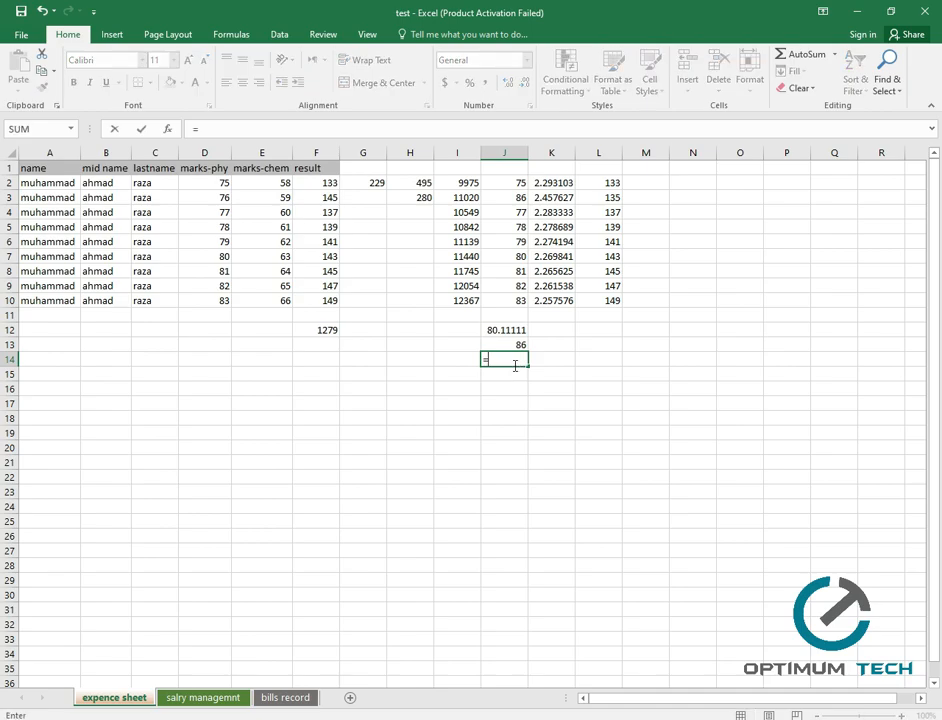
pyautogui.write('Min')
pyautogui.press('Tab')
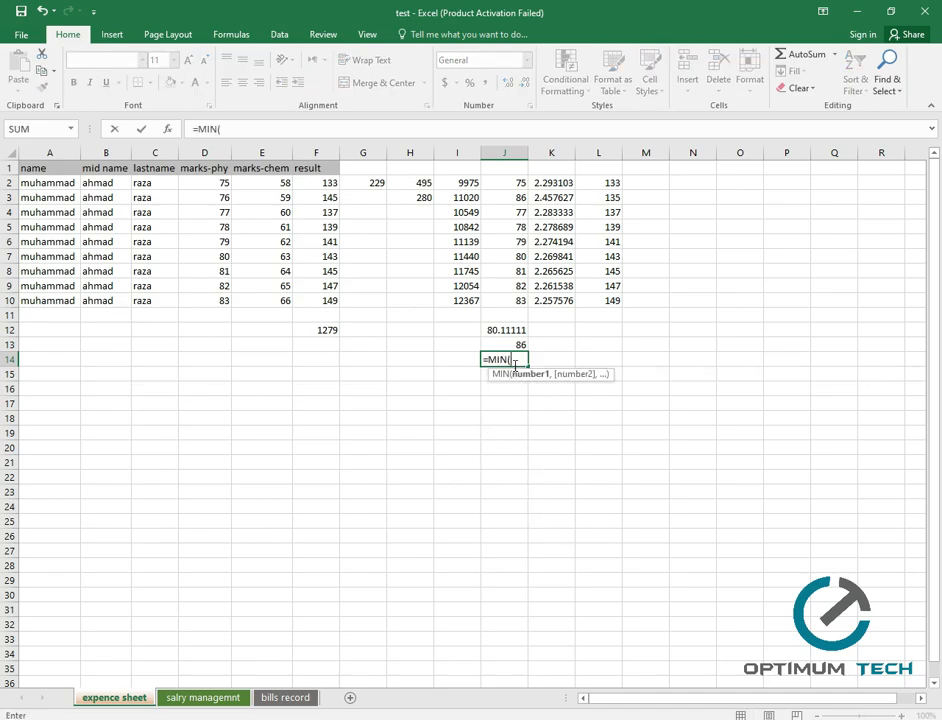
pyautogui.click(517, 185)
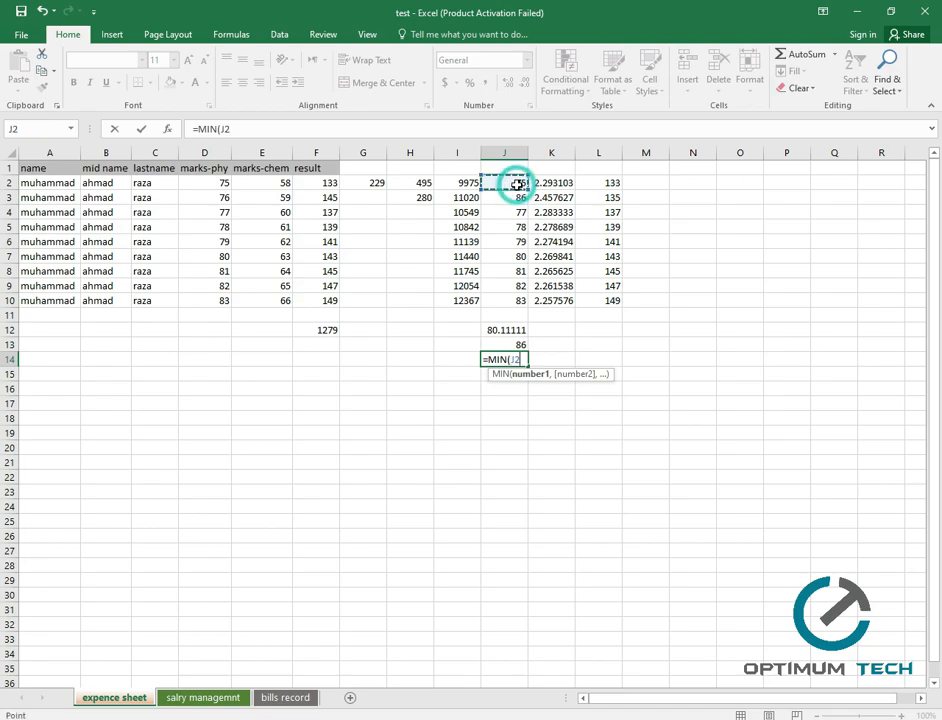
pyautogui.write(':')
pyautogui.click(519, 302)
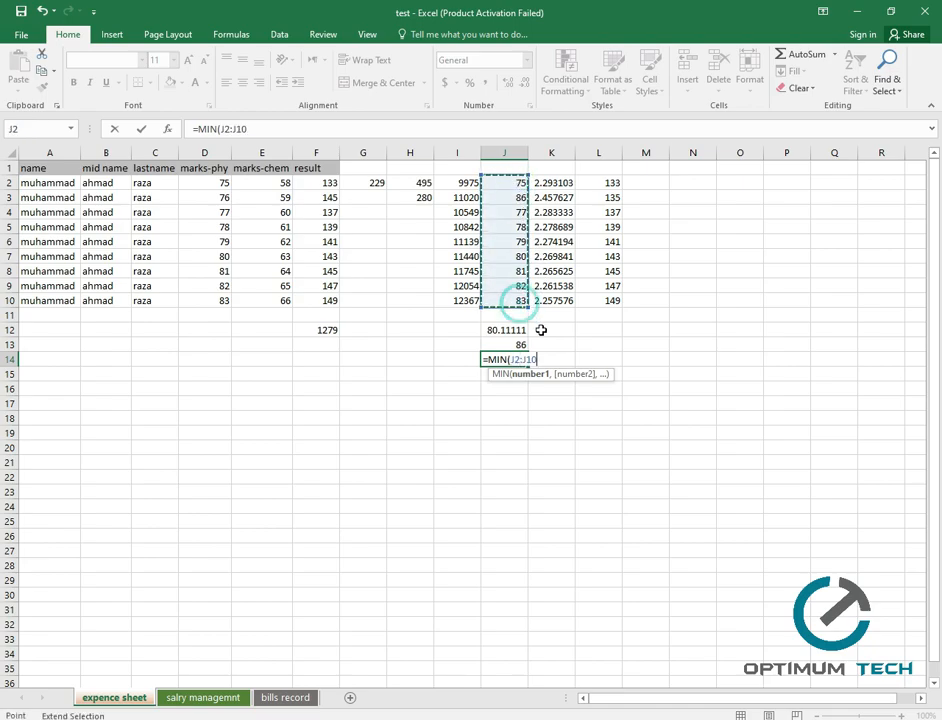
pyautogui.press('Return')
pyautogui.click(512, 362)
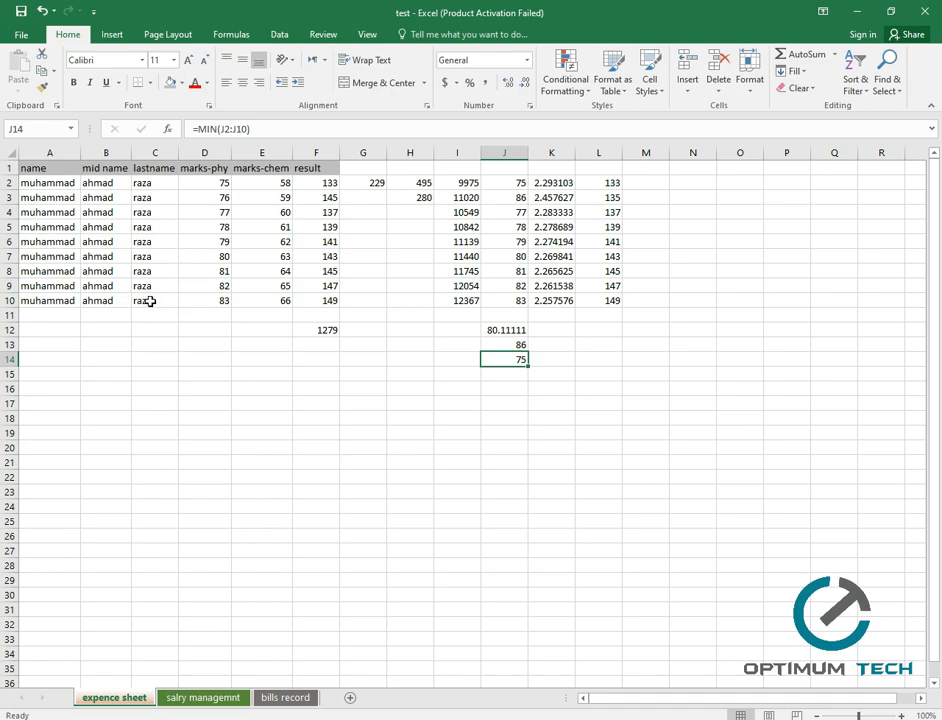
pyautogui.click(657, 186)
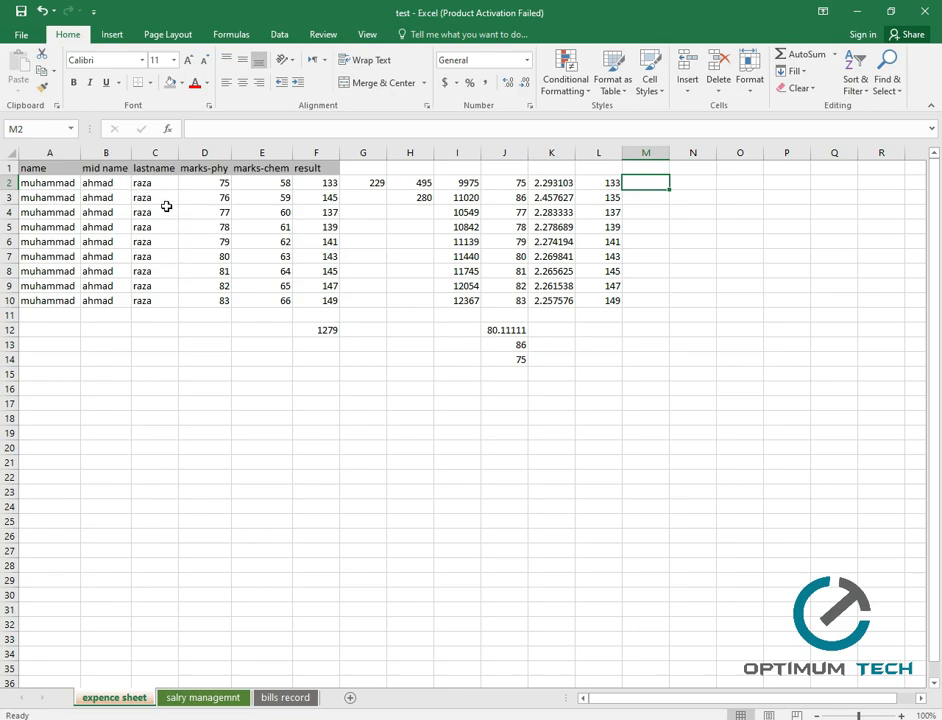
# Begin a new formula in cell M2 with an equals sign.
pyautogui.doubleClick(179, 154)
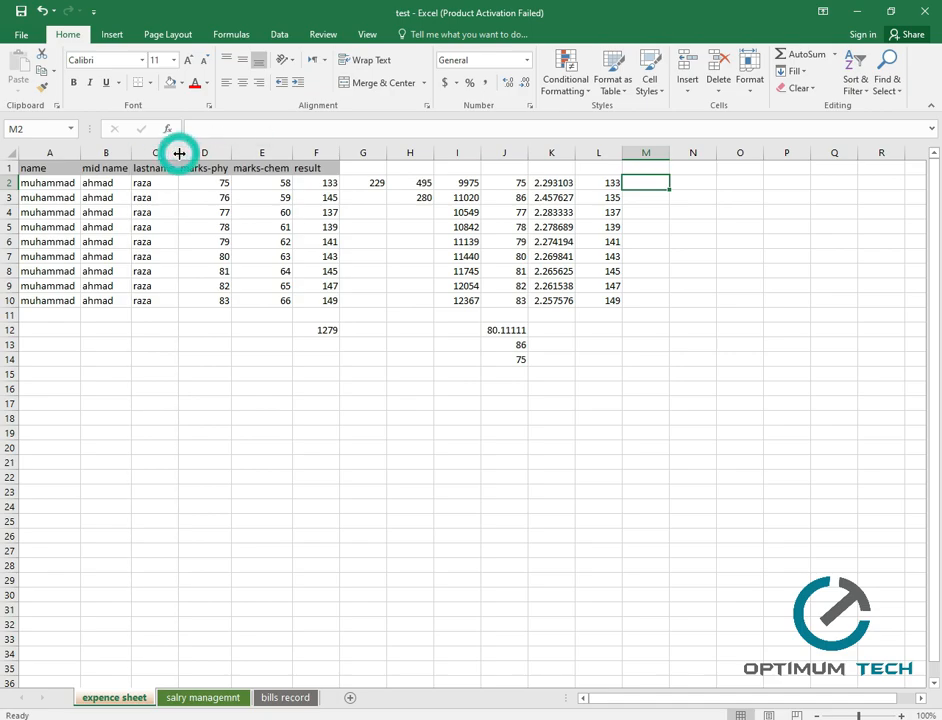
pyautogui.doubleClick(231, 153)
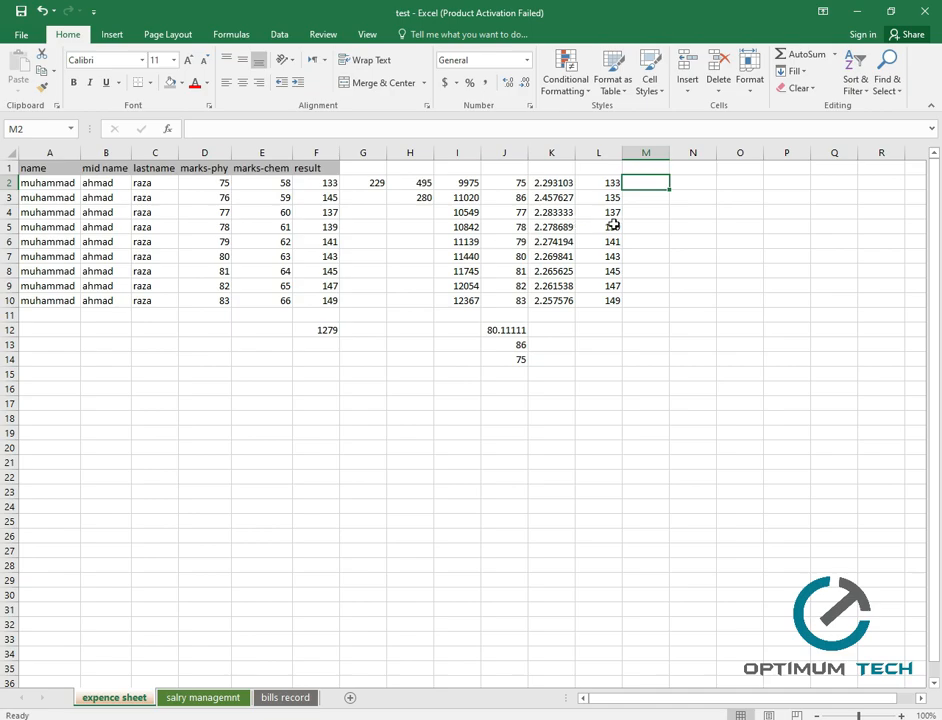
pyautogui.click(636, 181)
pyautogui.write('=')
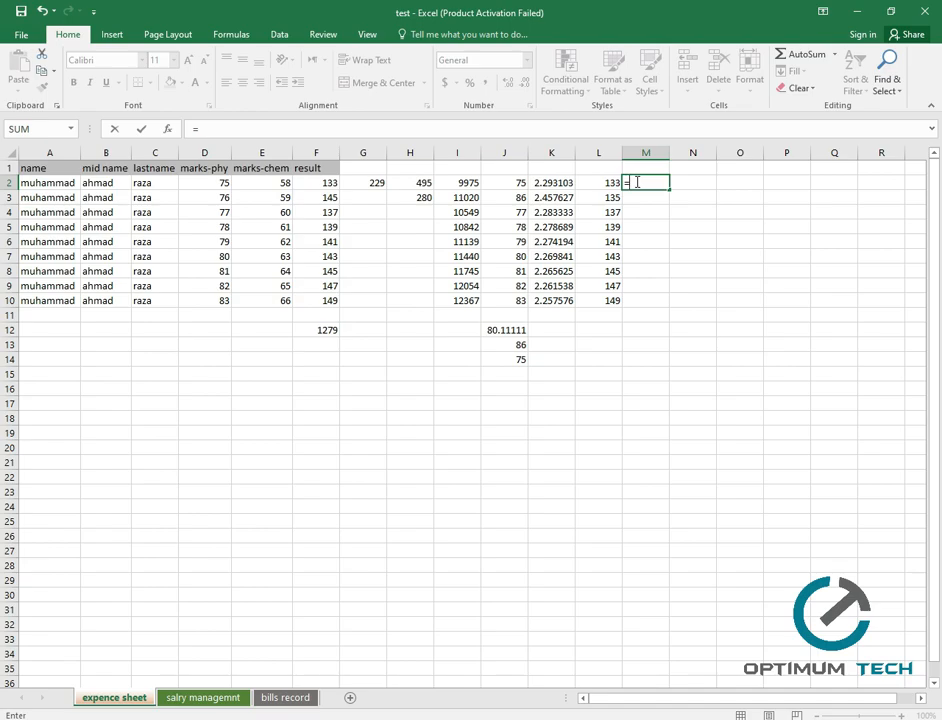
# Enter =CONCATENATE(B2,C2) in M2 to join the mid and last names.
pyautogui.write('con')
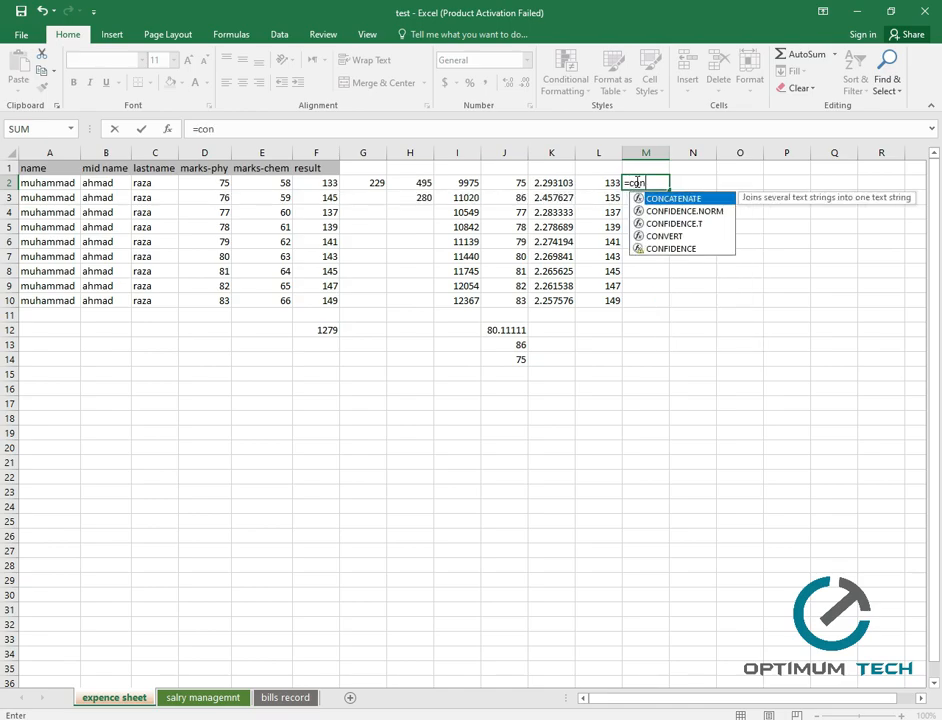
pyautogui.press('Down')
pyautogui.press('Up')
pyautogui.press('Tab')
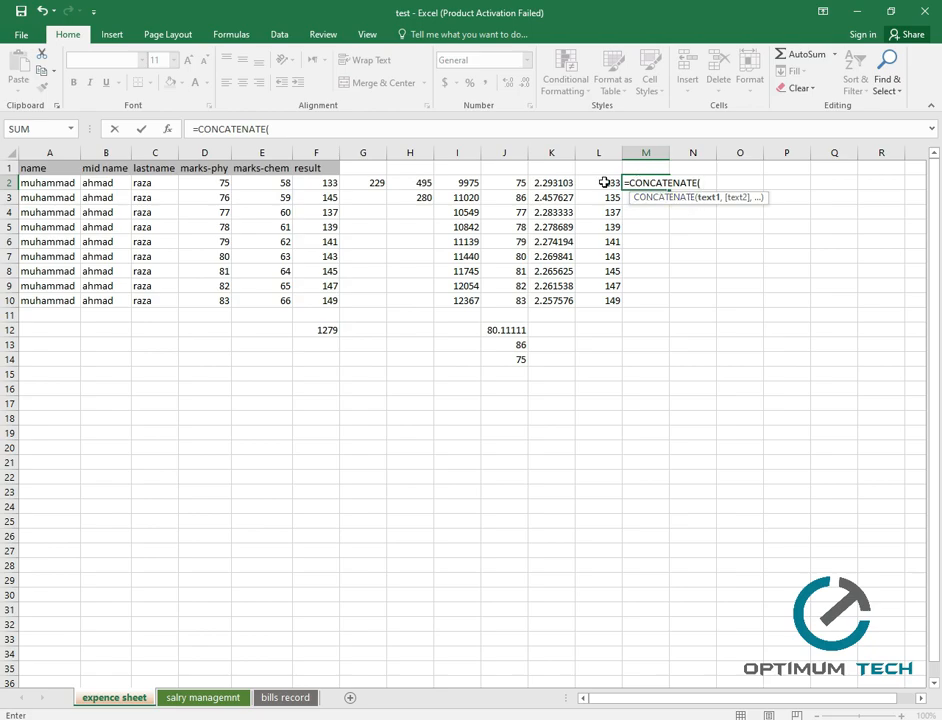
pyautogui.click(116, 181)
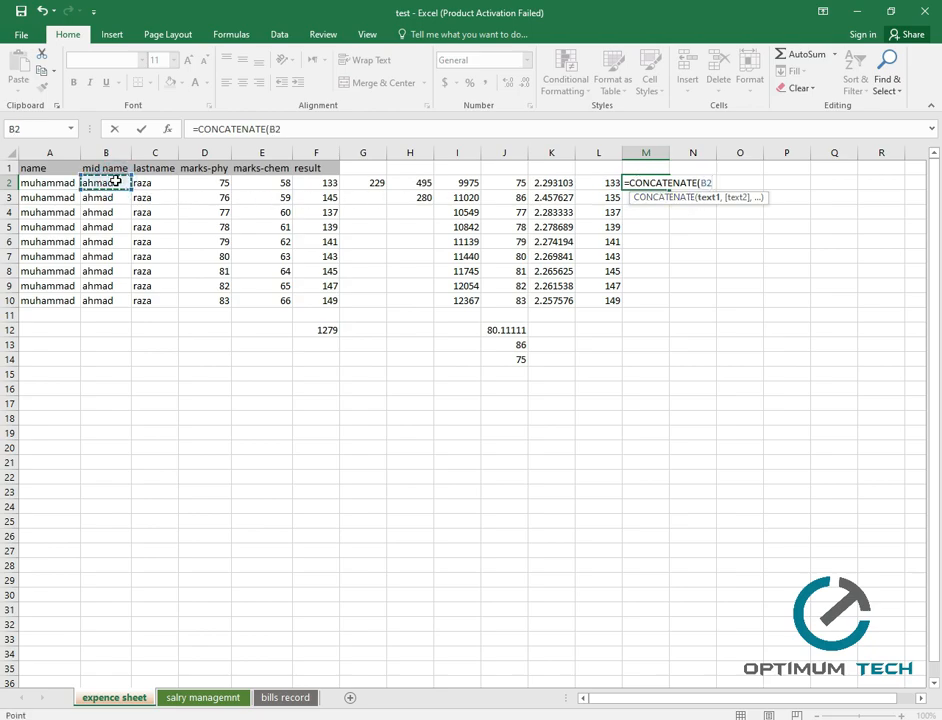
pyautogui.write(',')
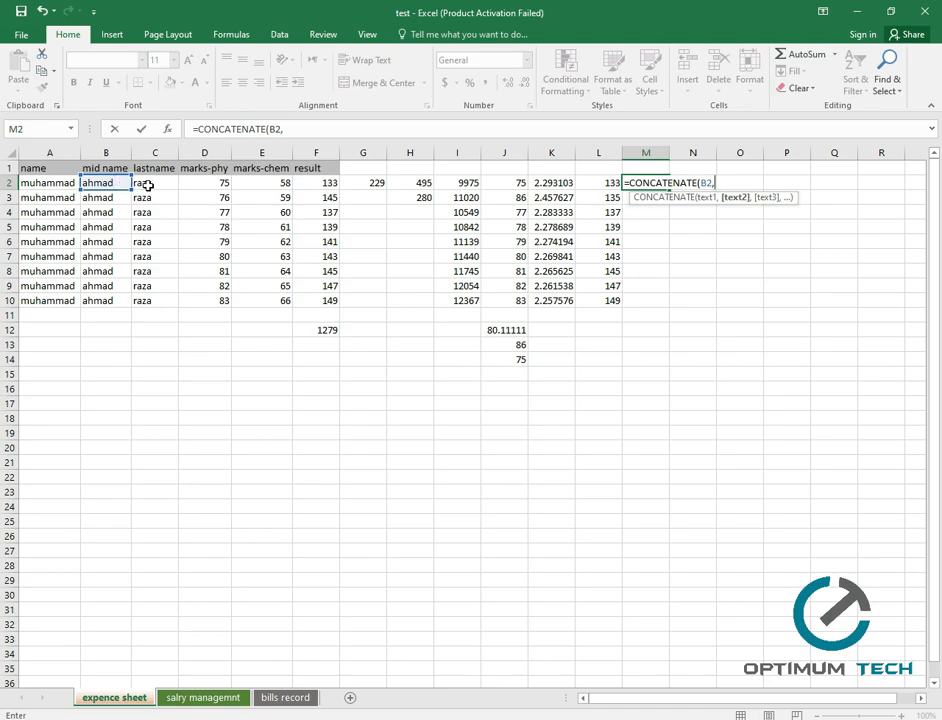
pyautogui.click(148, 185)
pyautogui.write(')')
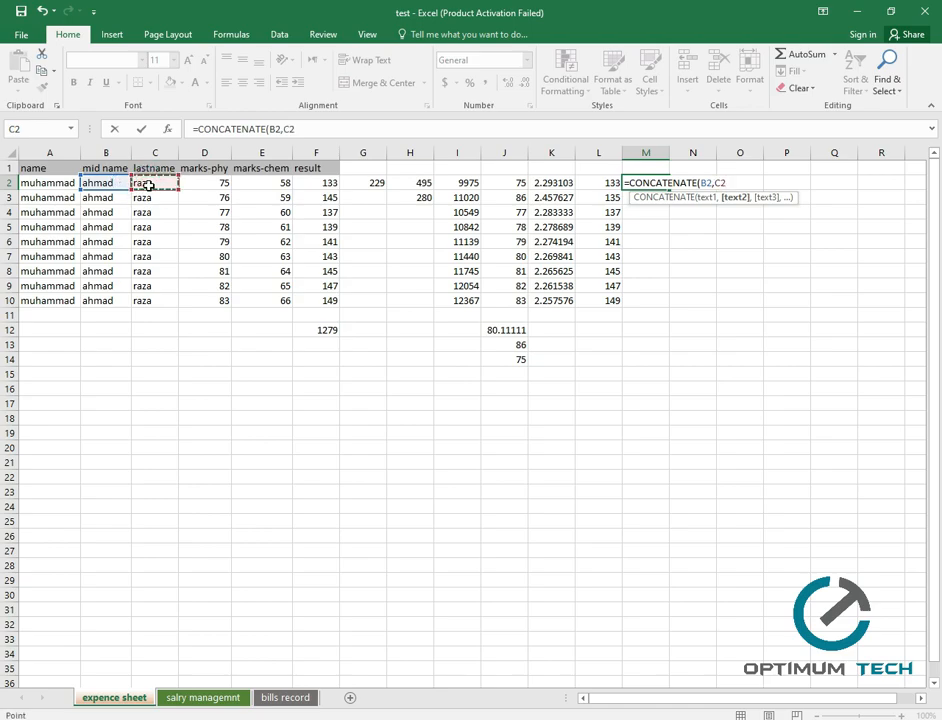
pyautogui.press('Return')
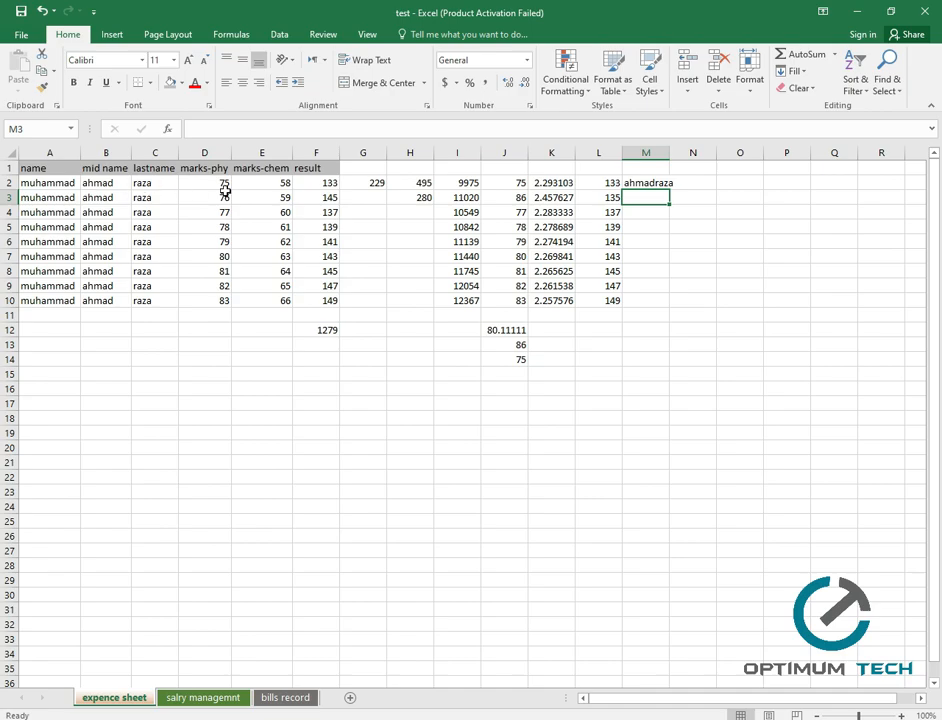
pyautogui.click(664, 183)
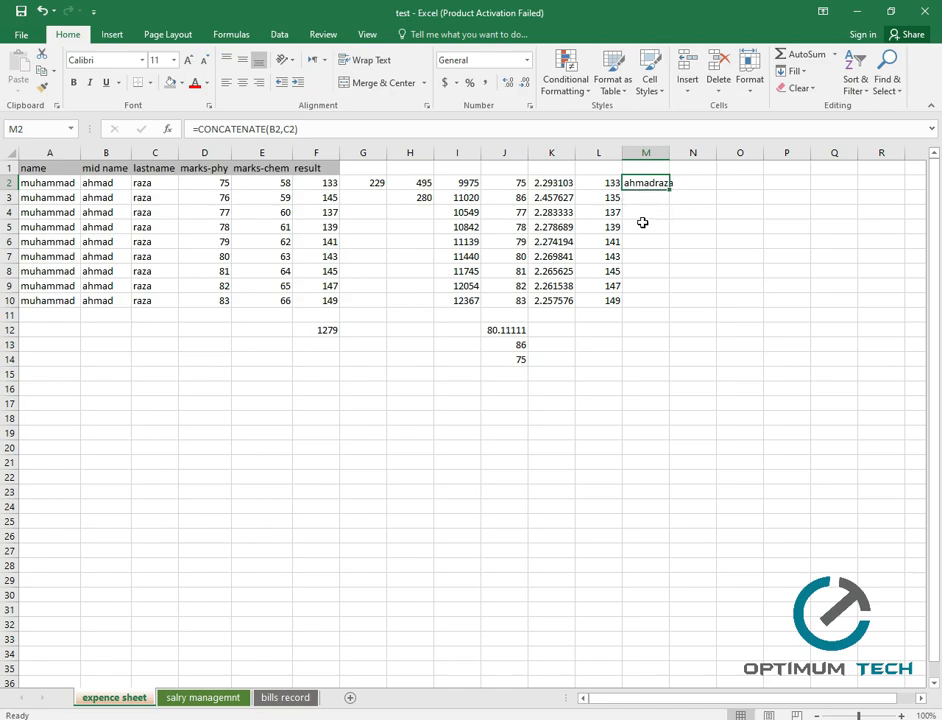
pyautogui.doubleClick(671, 152)
pyautogui.click(650, 244)
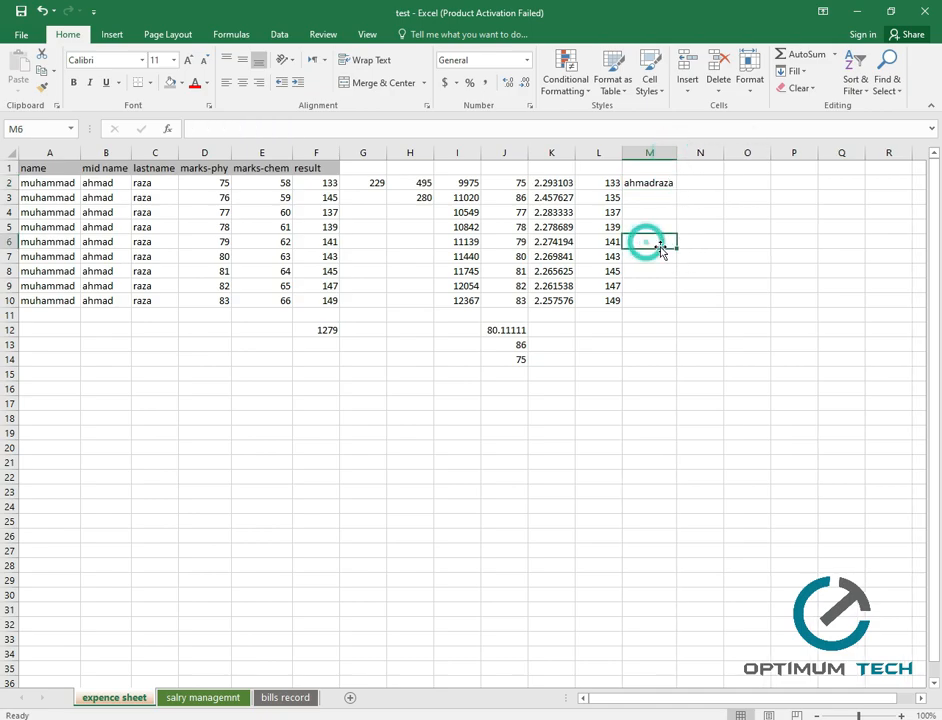
pyautogui.click(659, 190)
pyautogui.moveTo(679, 190); pyautogui.dragTo(679, 190)
pyautogui.moveTo(678, 270); pyautogui.dragTo(679, 303)
pyautogui.click(711, 182)
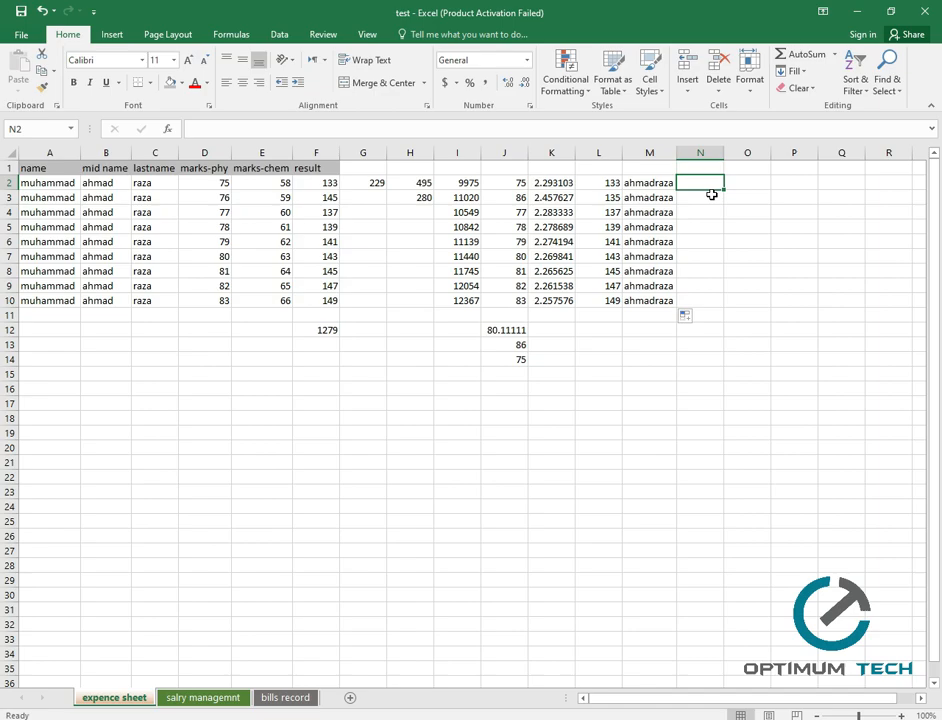
# Enter =CONCATENATE(B2," ",C2) in N2 to join the names with a space.
pyautogui.write('=con')
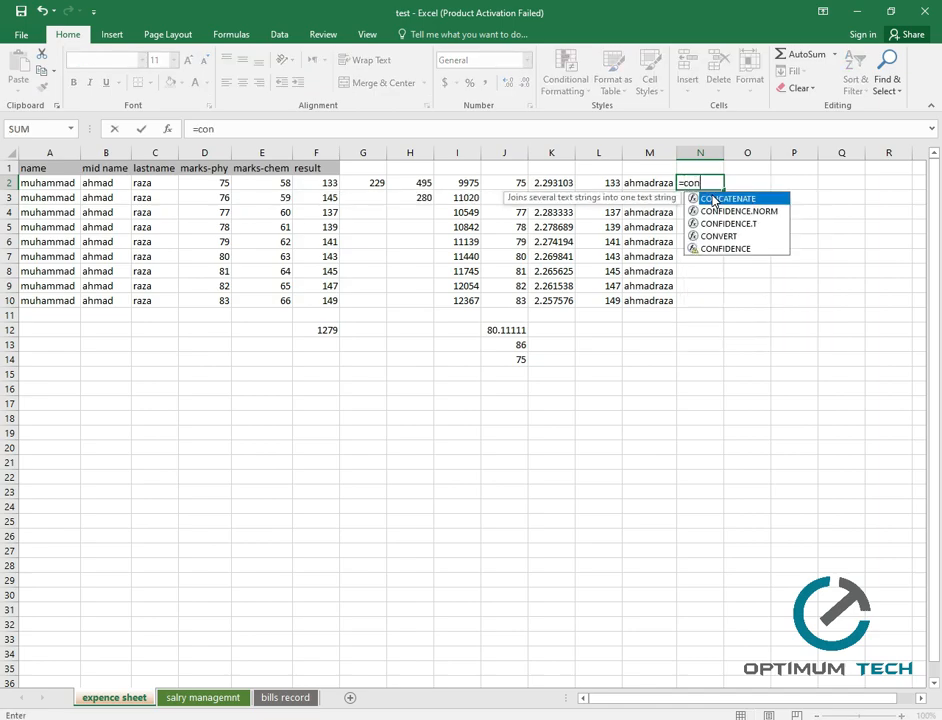
pyautogui.doubleClick(713, 199)
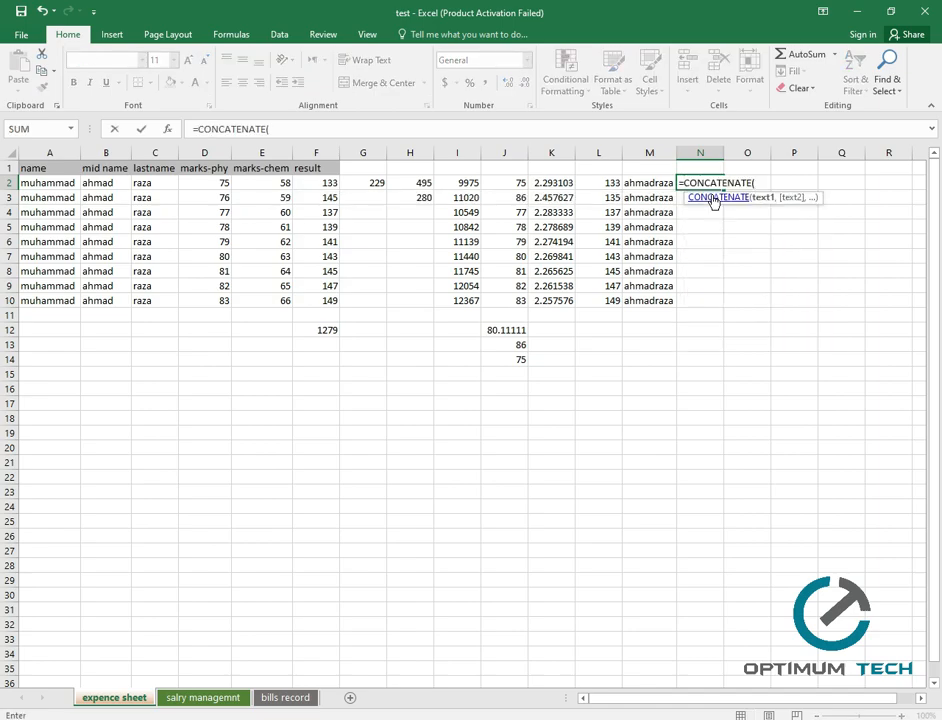
pyautogui.click(98, 183)
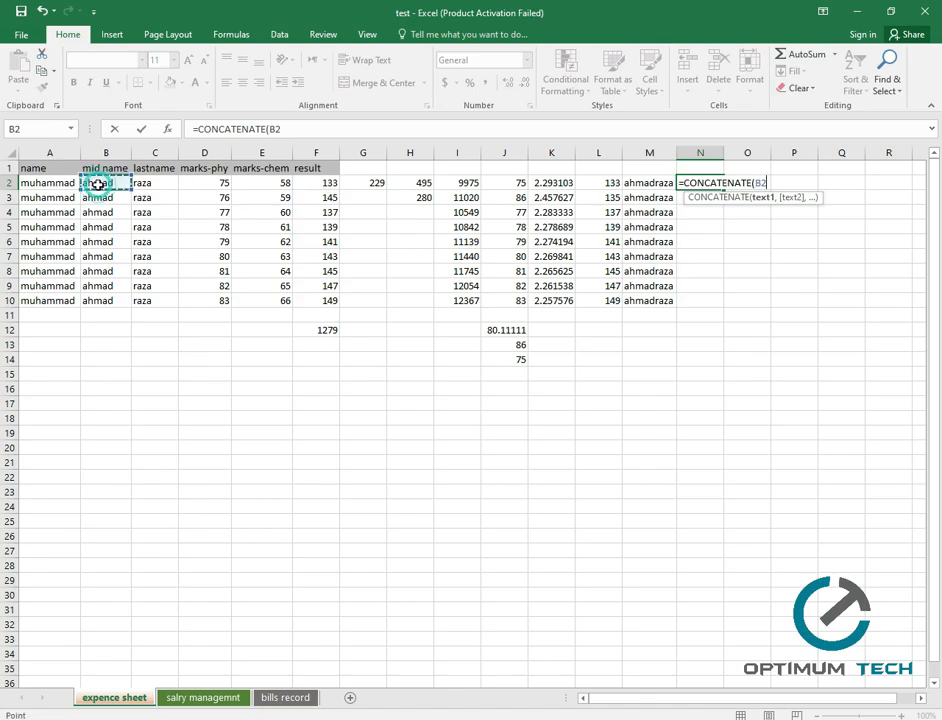
pyautogui.write(',')
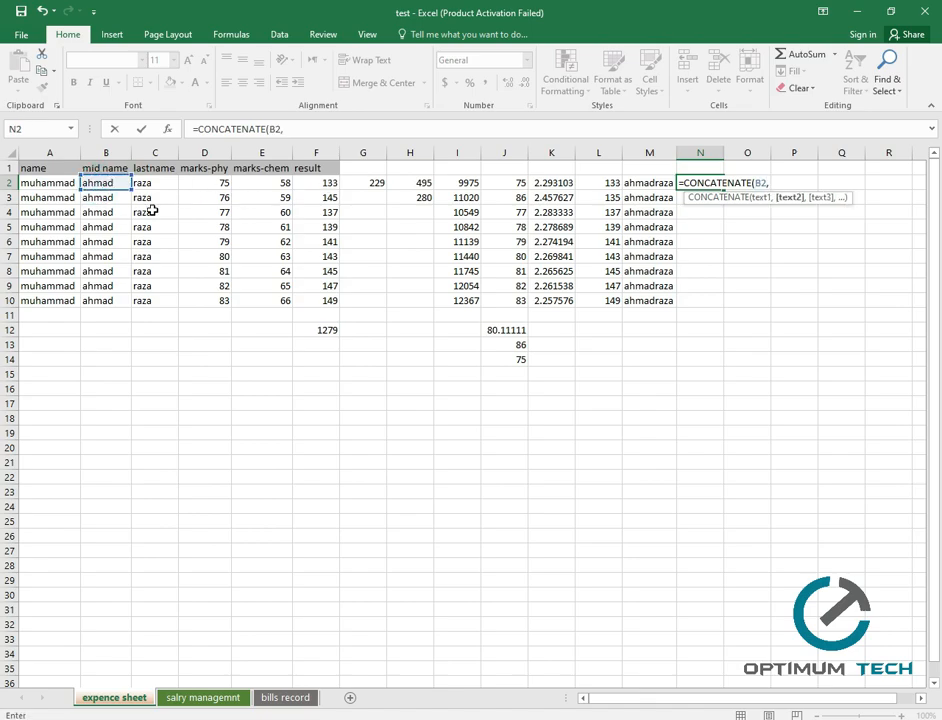
pyautogui.write('"')
pyautogui.write(',')
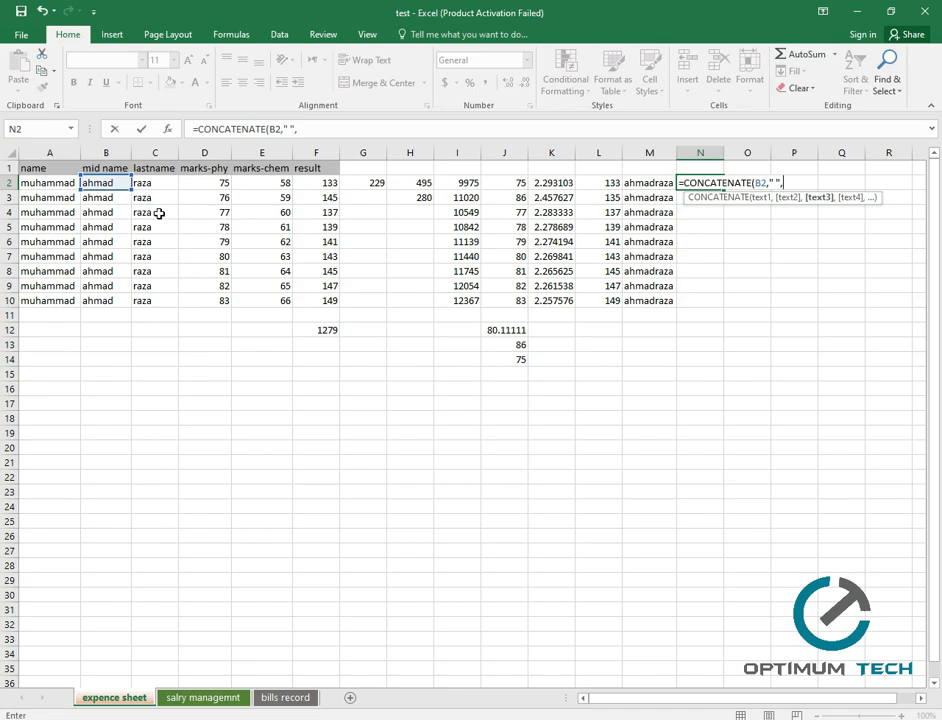
pyautogui.click(156, 183)
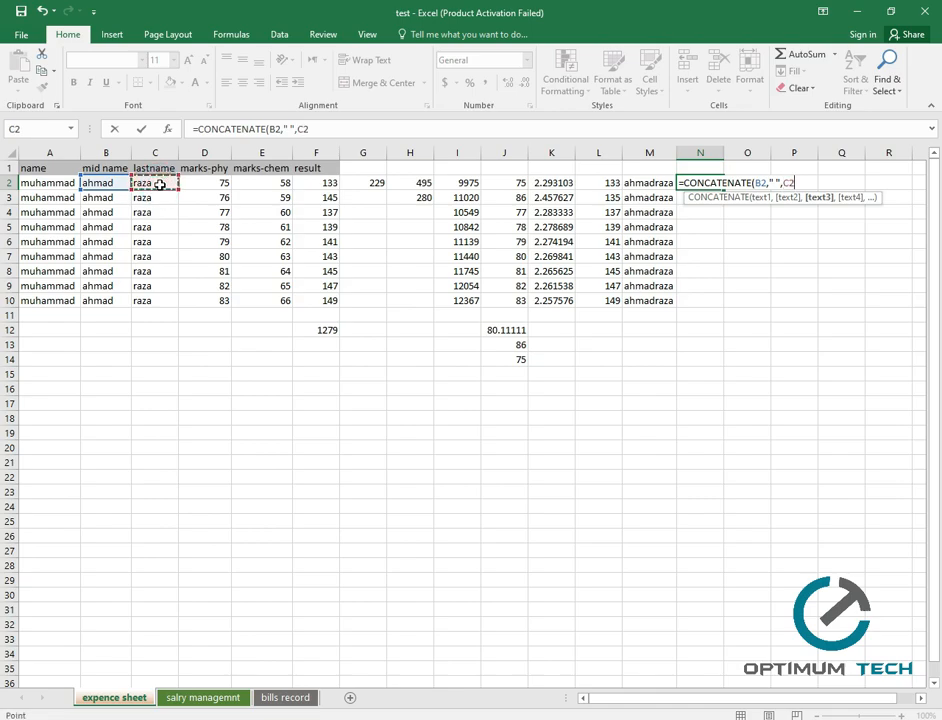
pyautogui.write(')')
pyautogui.press('Return')
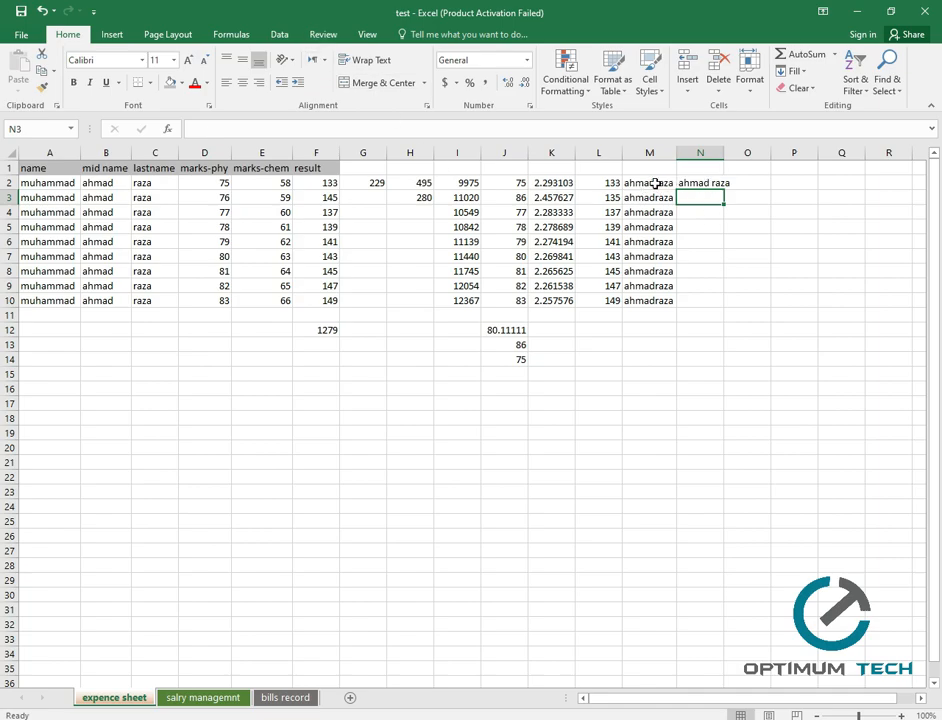
pyautogui.click(704, 183)
pyautogui.moveTo(726, 192); pyautogui.dragTo(725, 306)
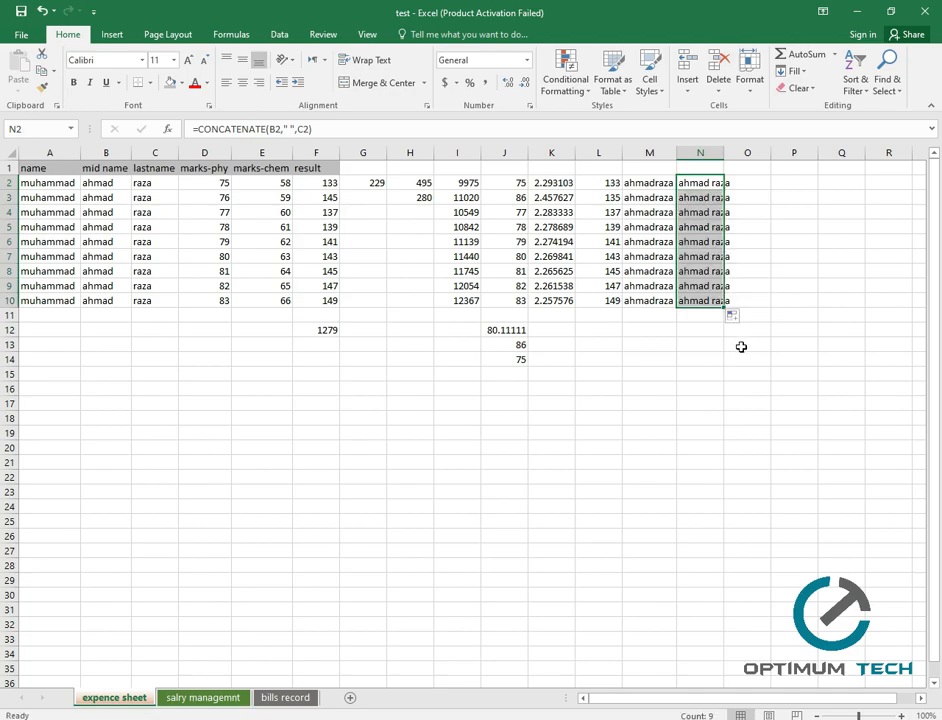
pyautogui.doubleClick(724, 152)
pyautogui.click(763, 336)
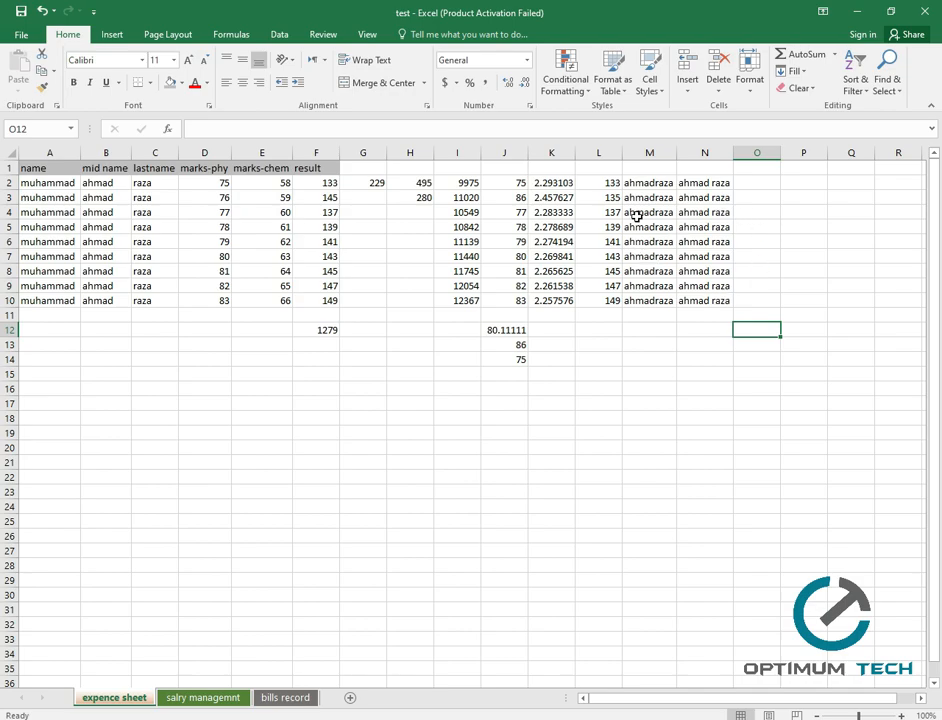
pyautogui.click(774, 186)
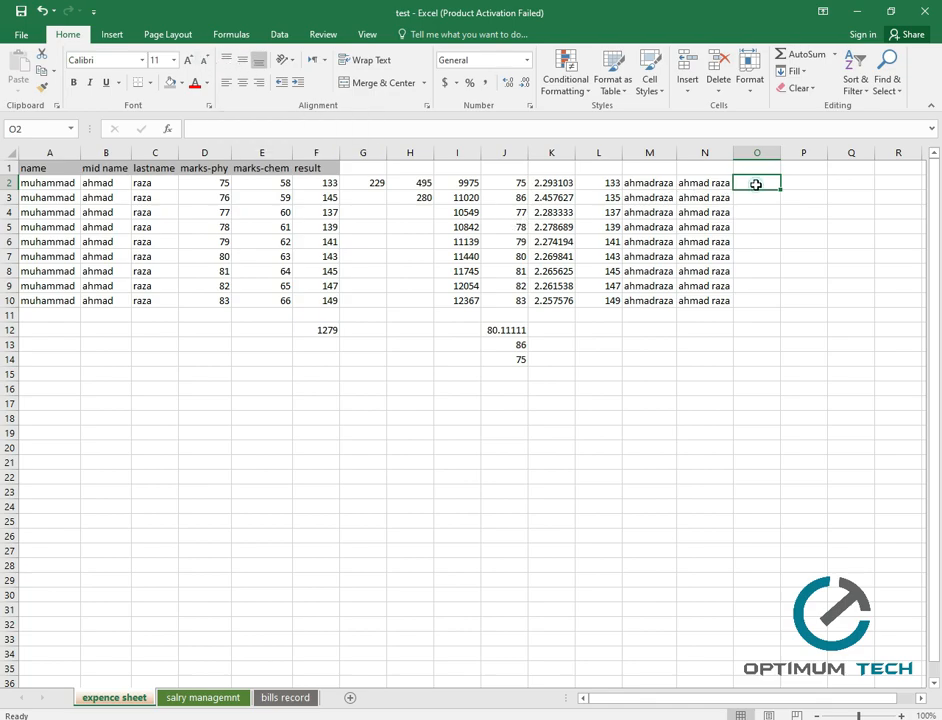
# Enter =UPPER(N2) in O2 to capitalise the joined name.
pyautogui.write('=')
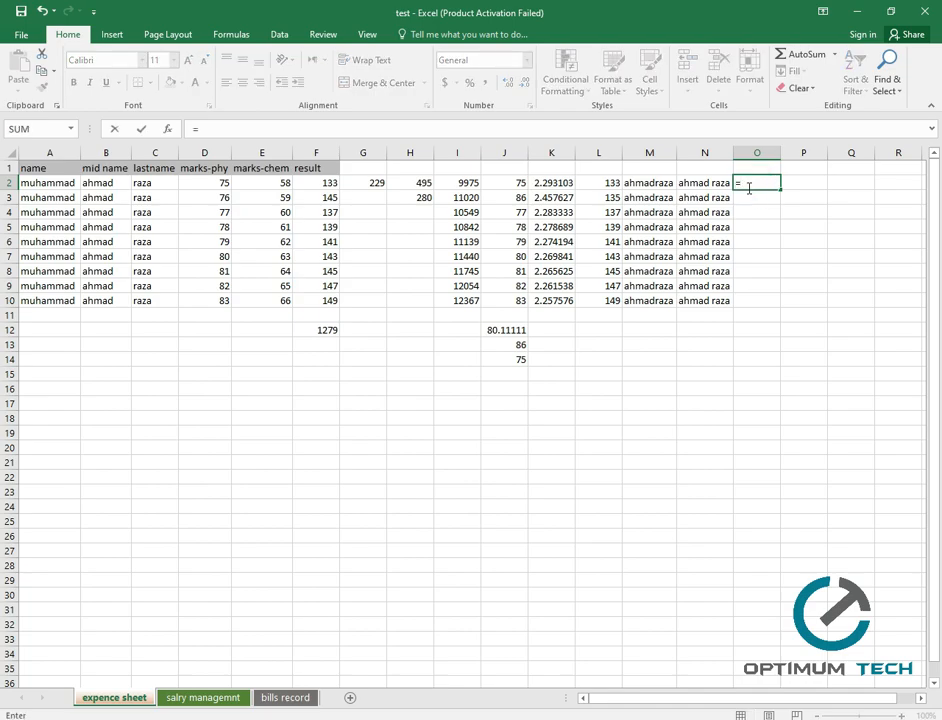
pyautogui.write('up')
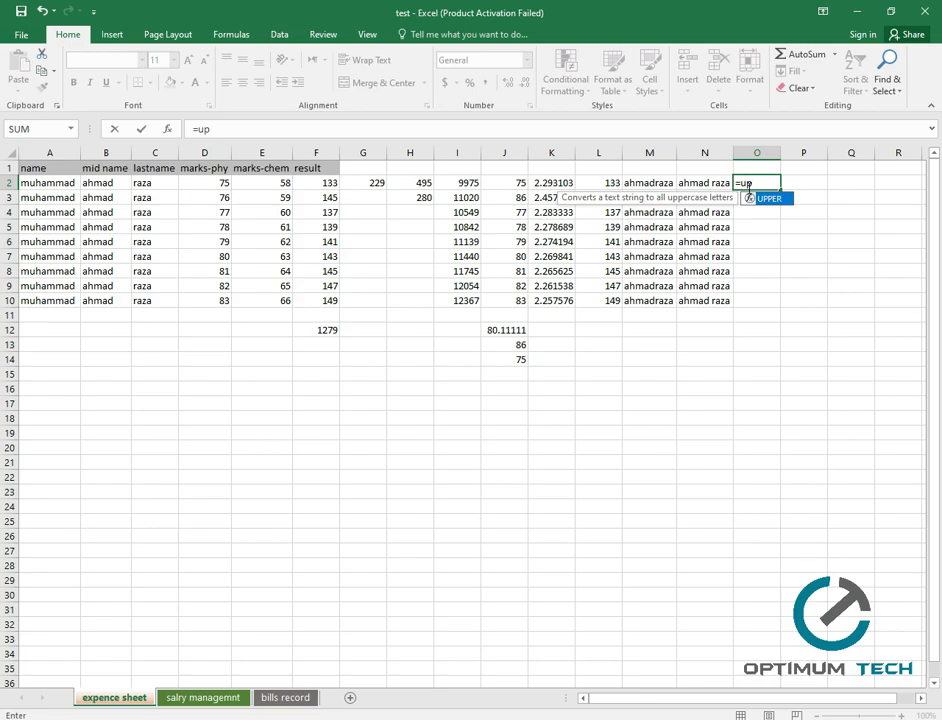
pyautogui.press('Tab')
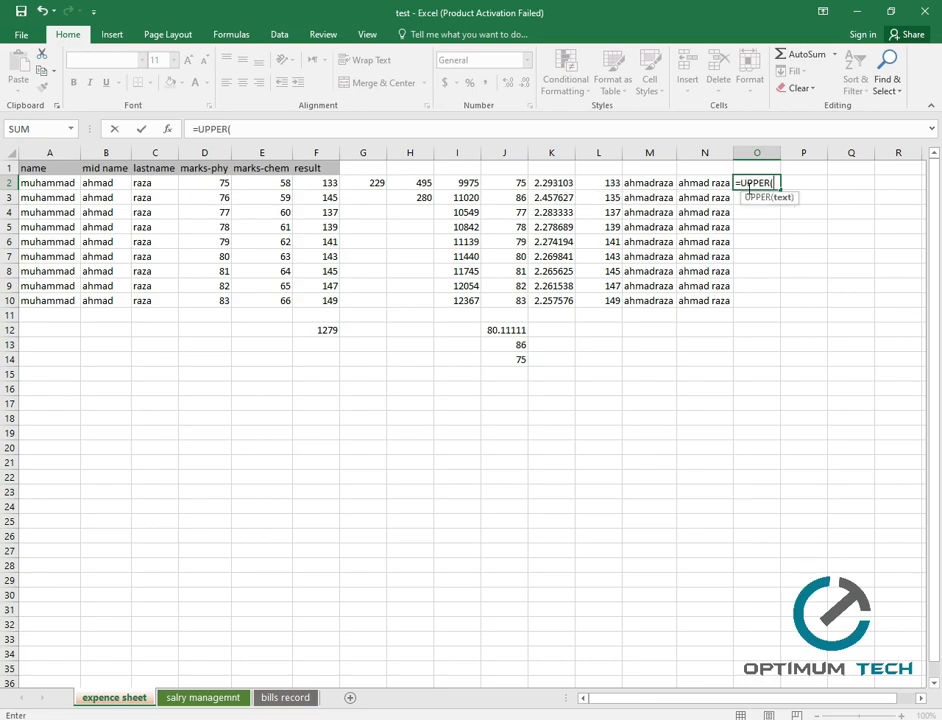
pyautogui.click(716, 183)
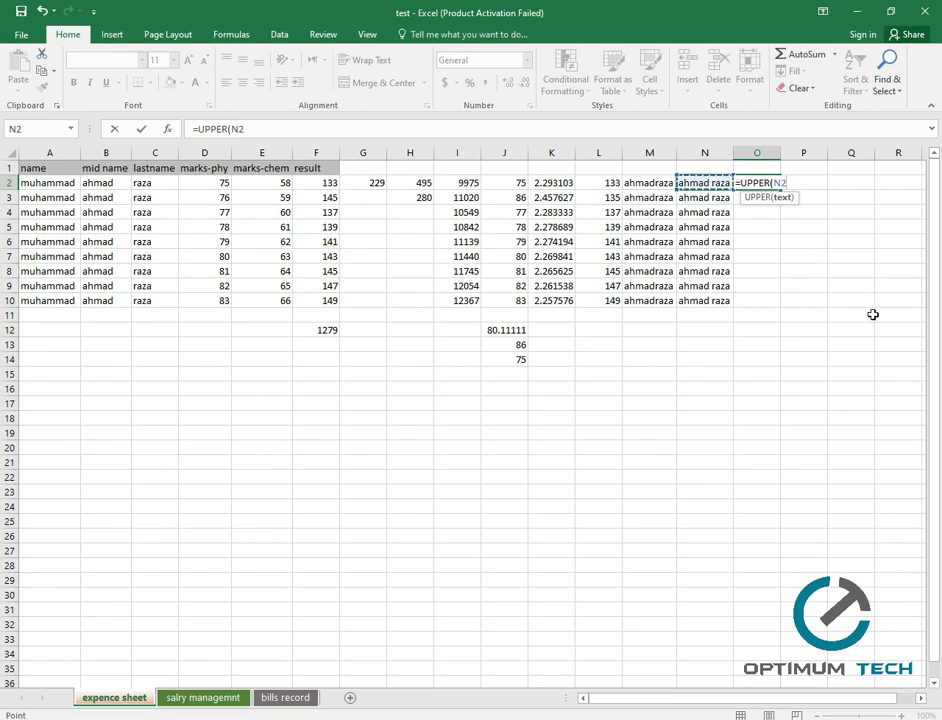
pyautogui.press('Return')
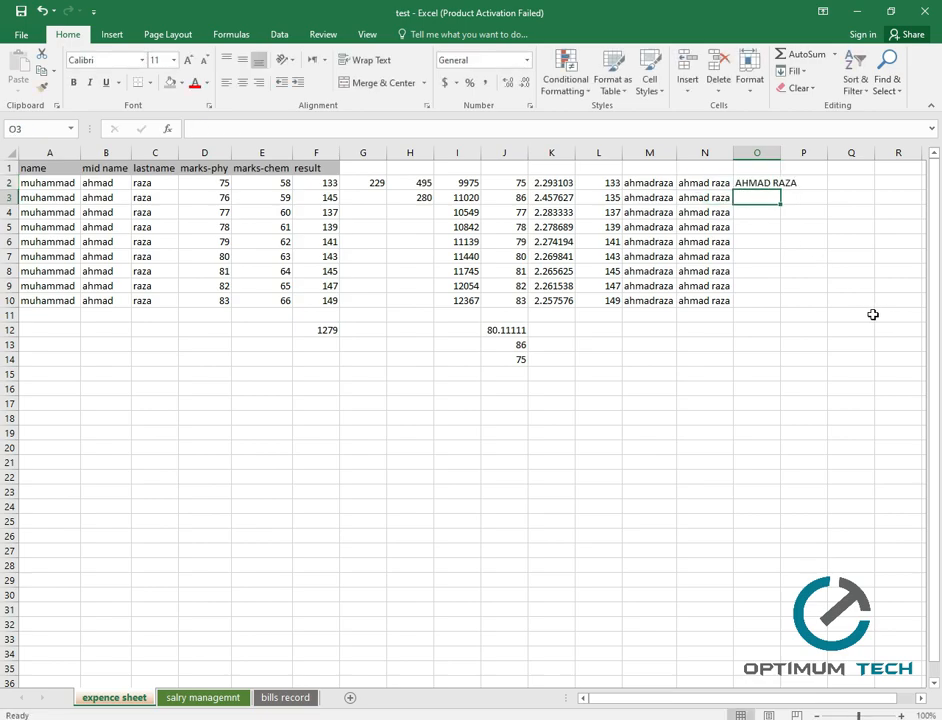
# Autofit column O and fill the UPPER formula down to O10.
pyautogui.doubleClick(780, 153)
pyautogui.click(787, 183)
pyautogui.moveTo(801, 190); pyautogui.dragTo(801, 303)
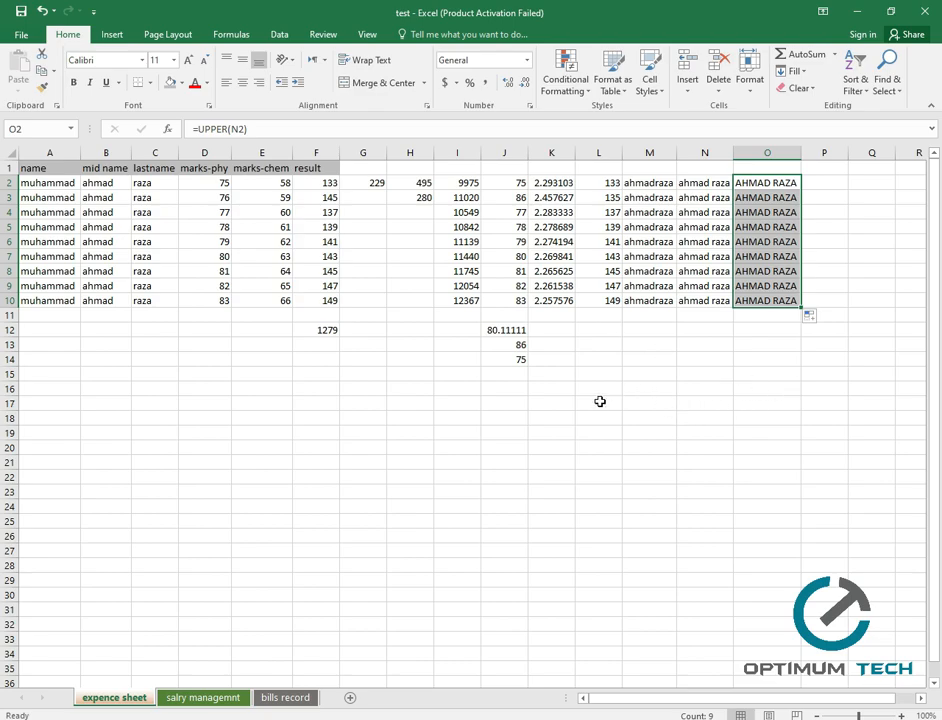
pyautogui.click(810, 402)
pyautogui.click(840, 182)
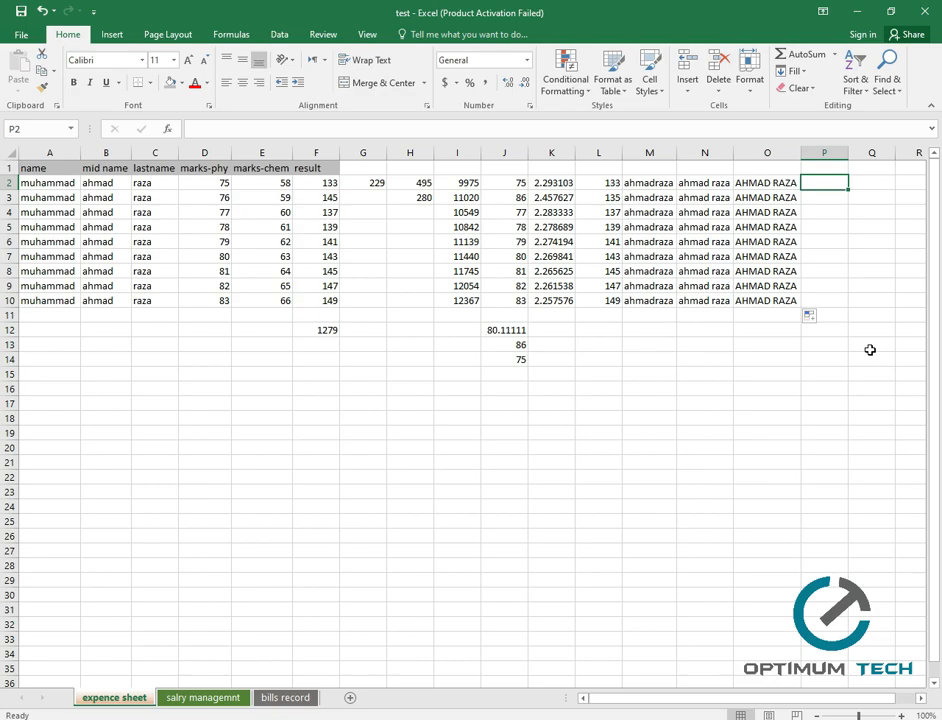
# Enter =LOWER(O2) in P2 to turn the capitalised name lowercase.
pyautogui.write('=low')
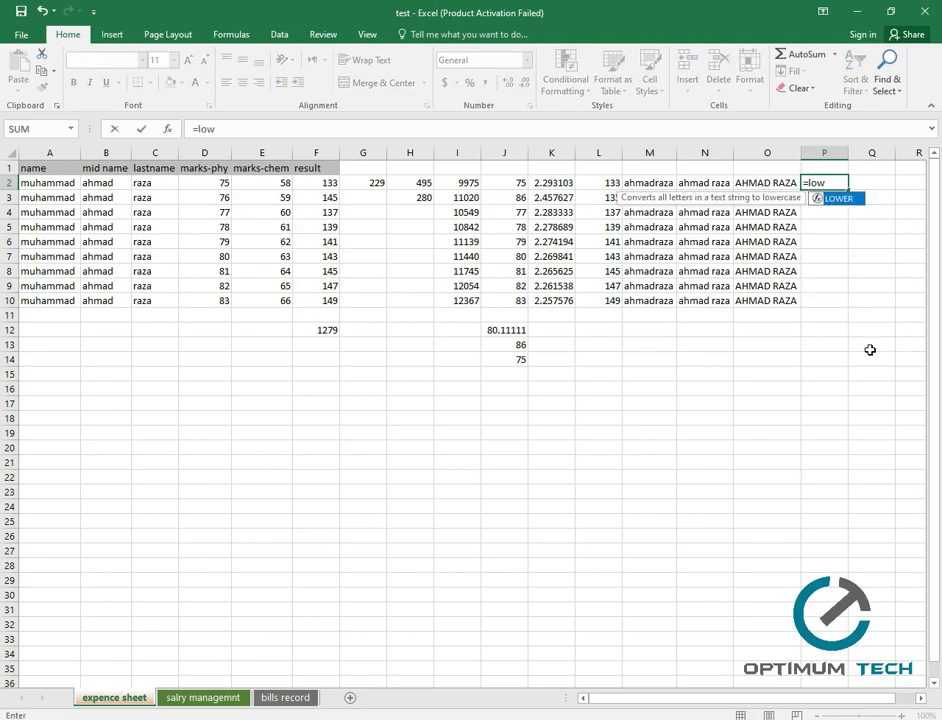
pyautogui.press('Tab')
pyautogui.click(751, 184)
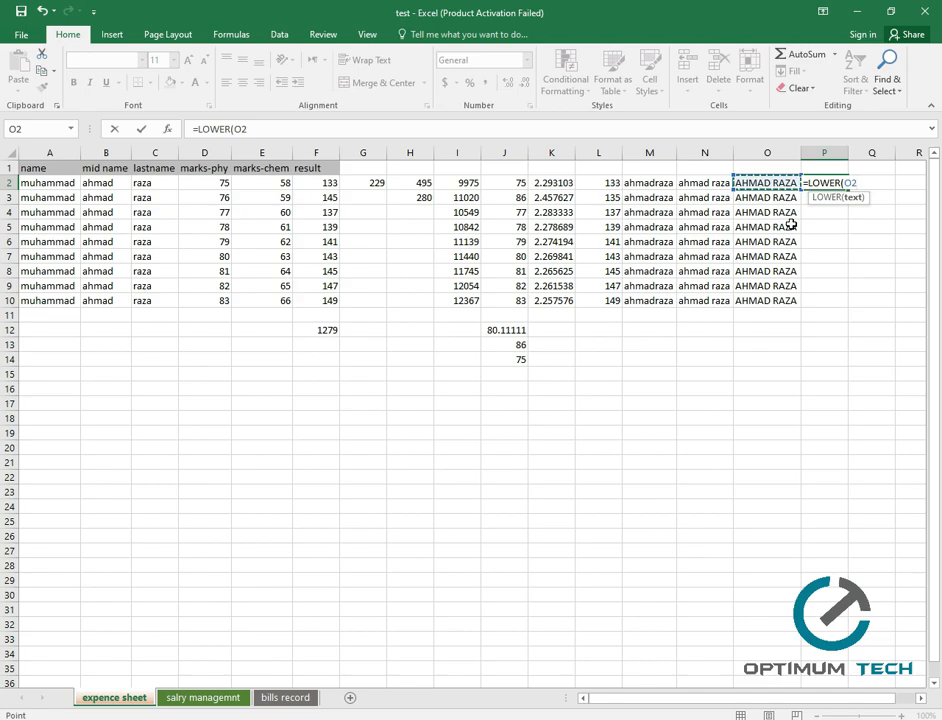
pyautogui.press('Return')
# Fill the LOWER formula down to P10 and autofit column P.
pyautogui.click(826, 182)
pyautogui.moveTo(848, 190); pyautogui.dragTo(852, 300)
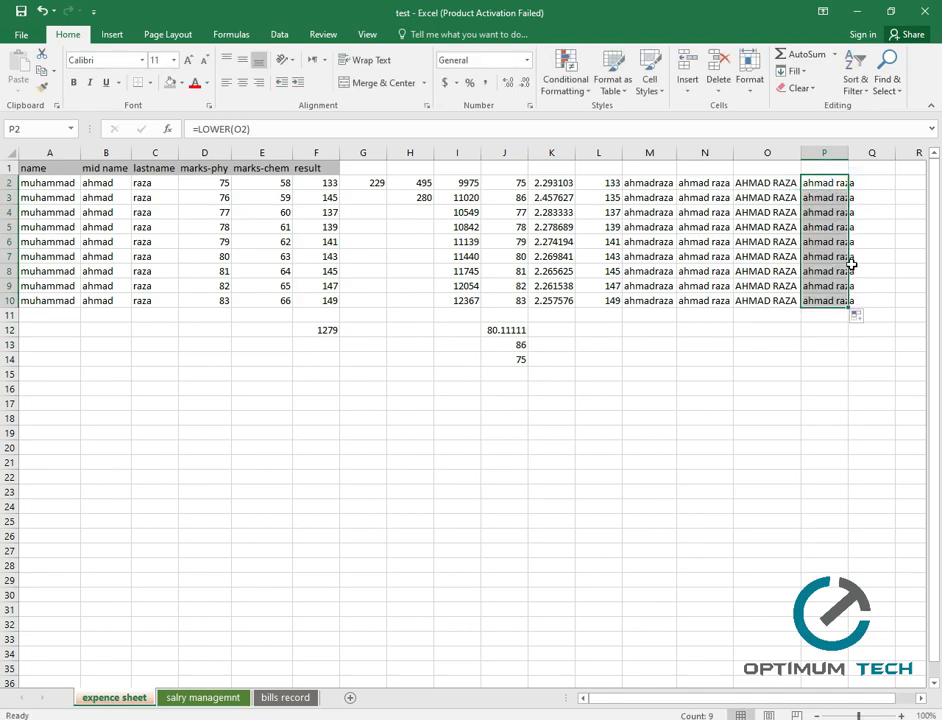
pyautogui.doubleClick(848, 152)
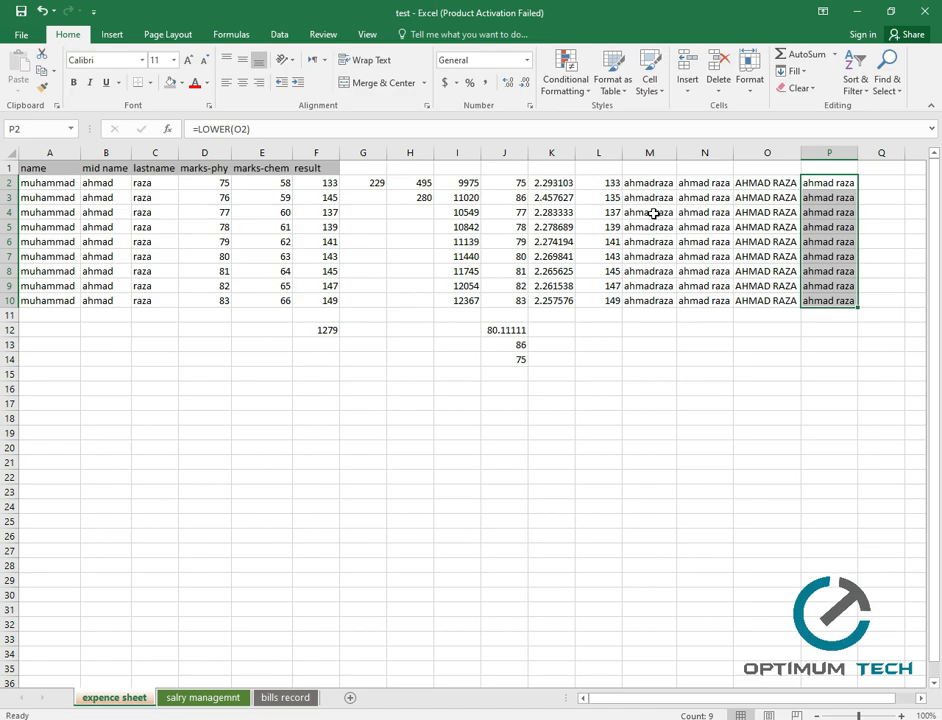
pyautogui.click(647, 360)
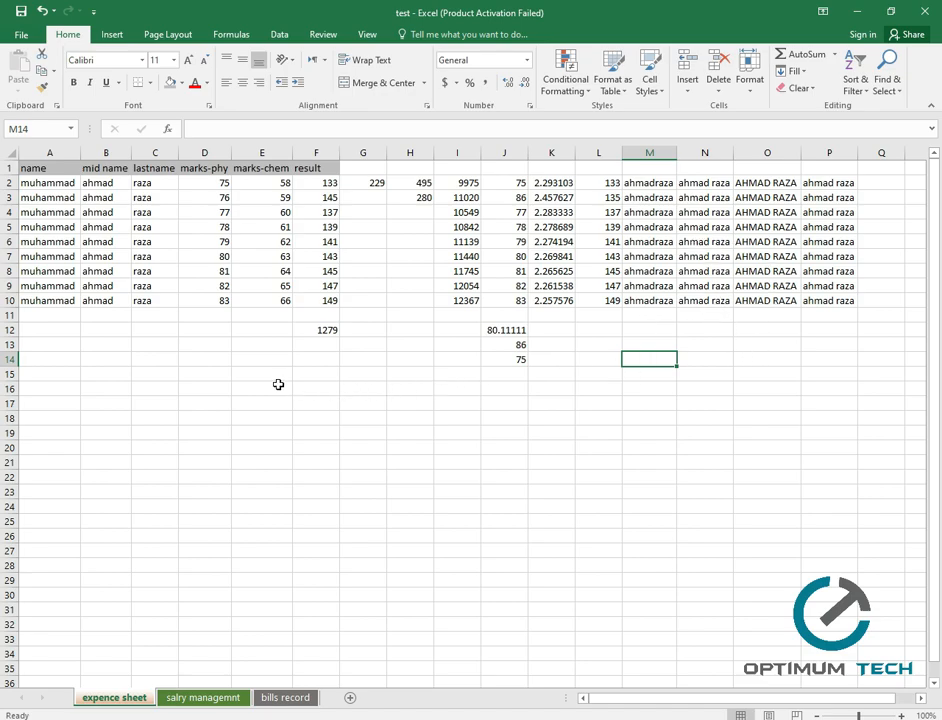
# Type the sample sentence about calculating the number of characters in it into E15.
pyautogui.click(258, 378)
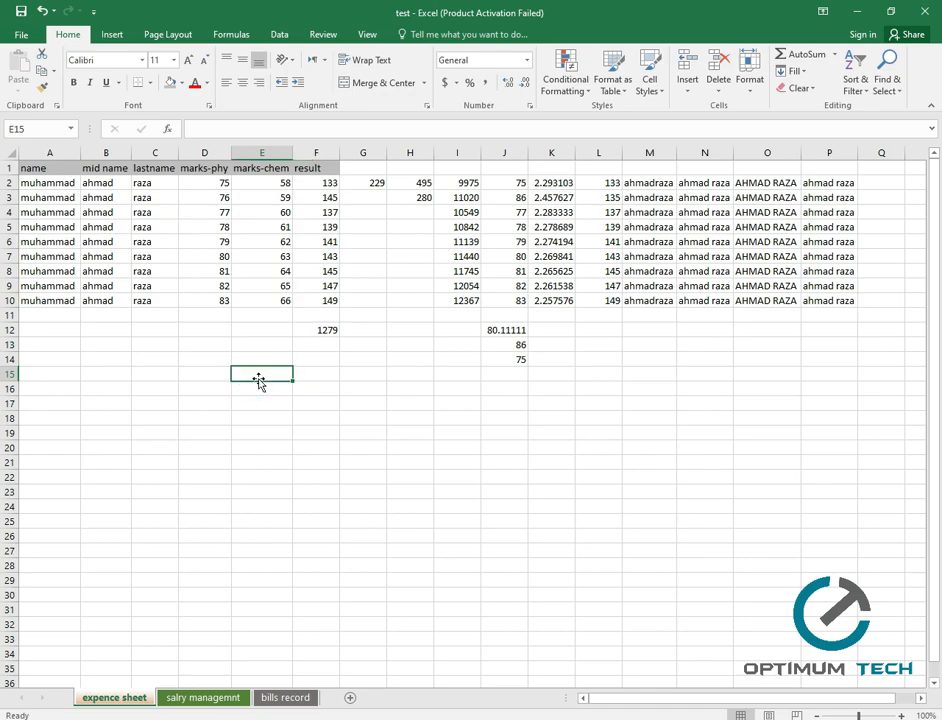
pyautogui.write('this is a large number of strung and we has')
pyautogui.press('BackSpace')
pyautogui.write('ve toi calculate the numbers of')
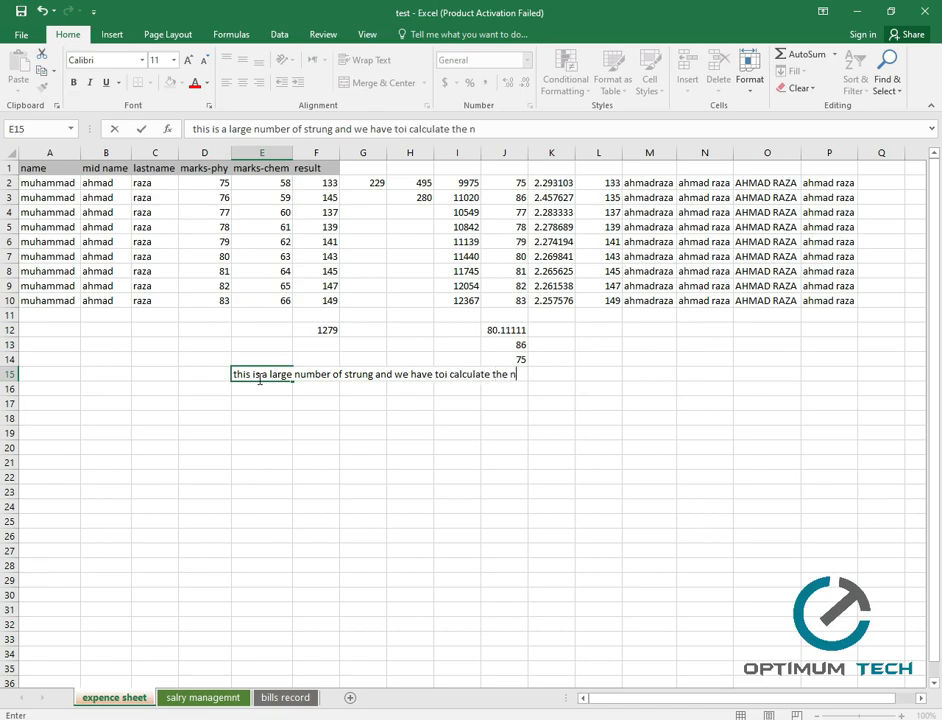
pyautogui.write(' chrc')
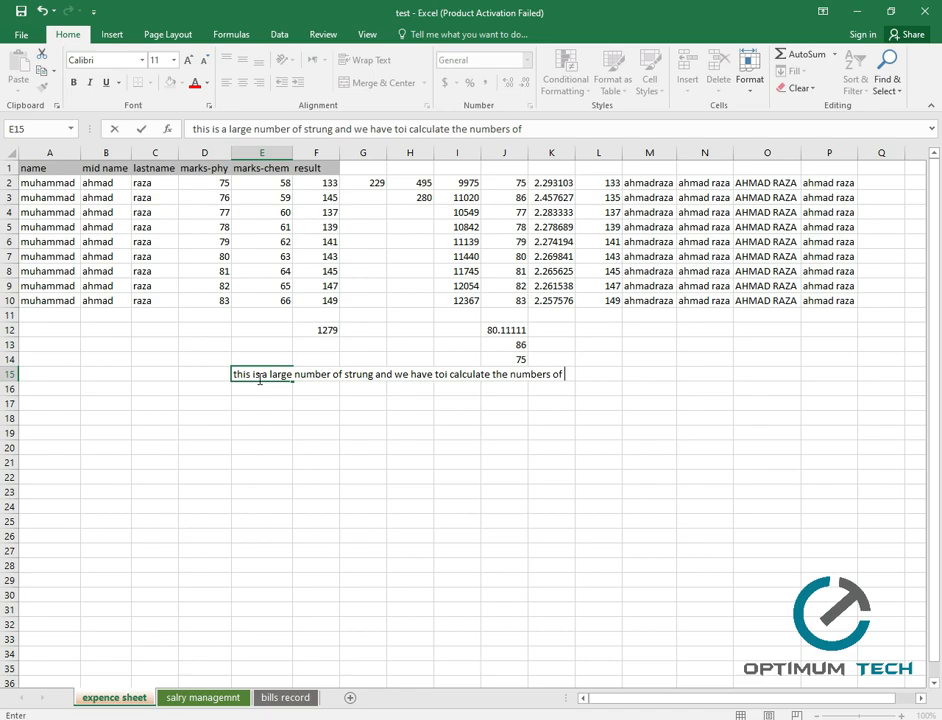
pyautogui.write('ts')
pyautogui.press('BackSpace')
pyautogui.write('rs in it')
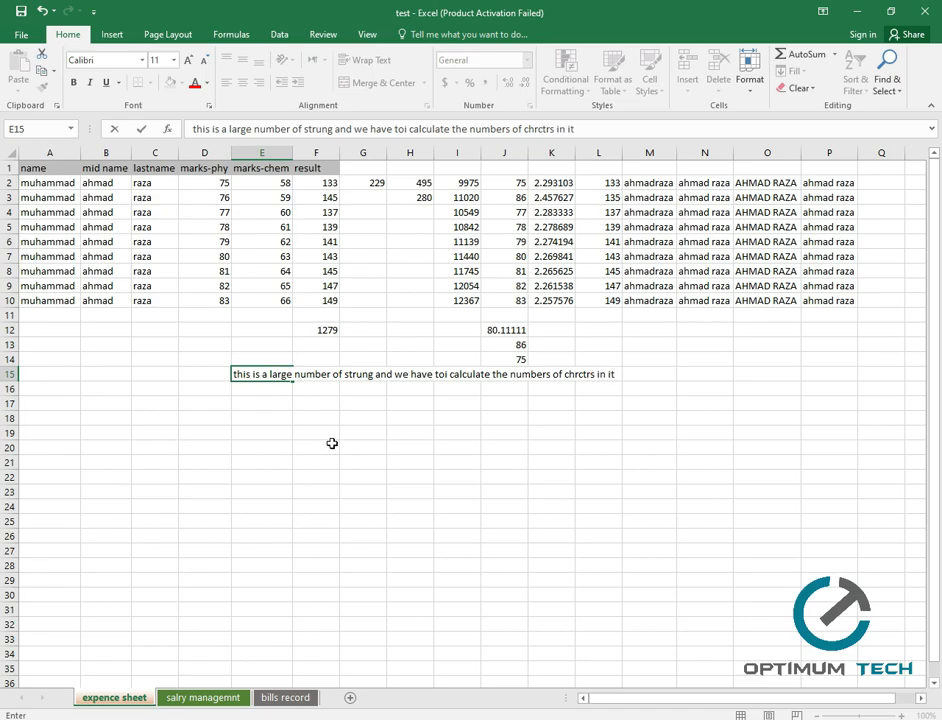
pyautogui.click(362, 446)
pyautogui.click(526, 428)
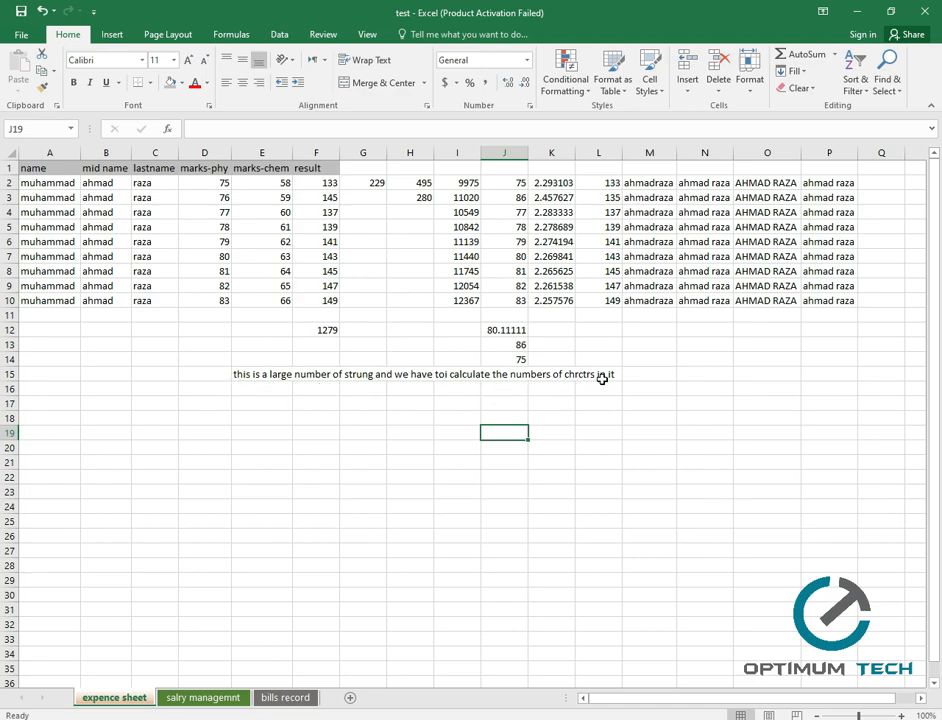
pyautogui.click(689, 378)
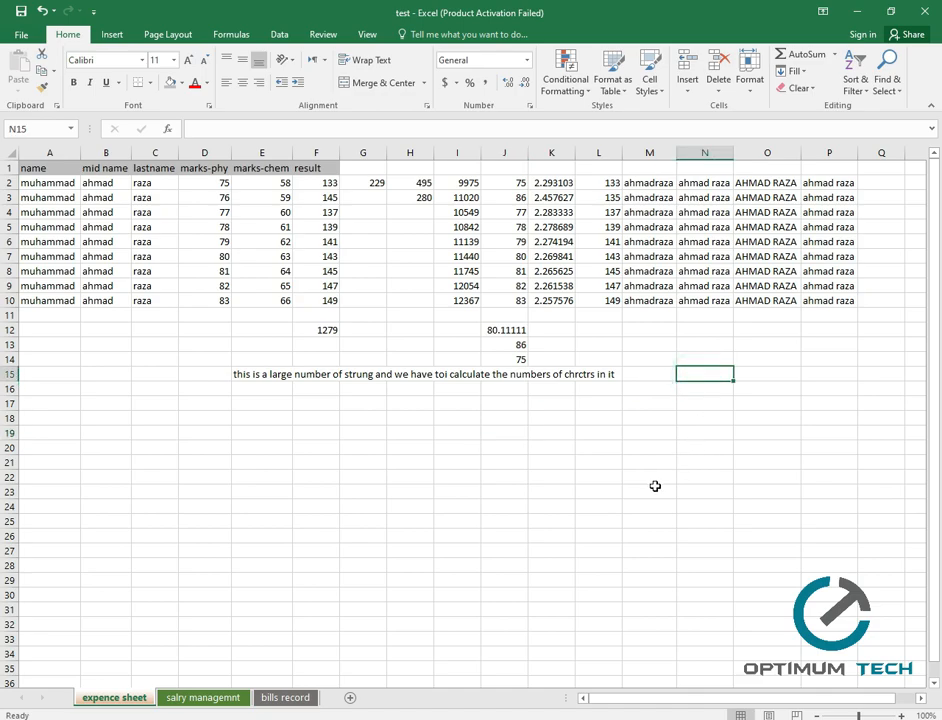
# Enter =LEN(E15) in N15 to count the sentence's characters.
pyautogui.write('=len')
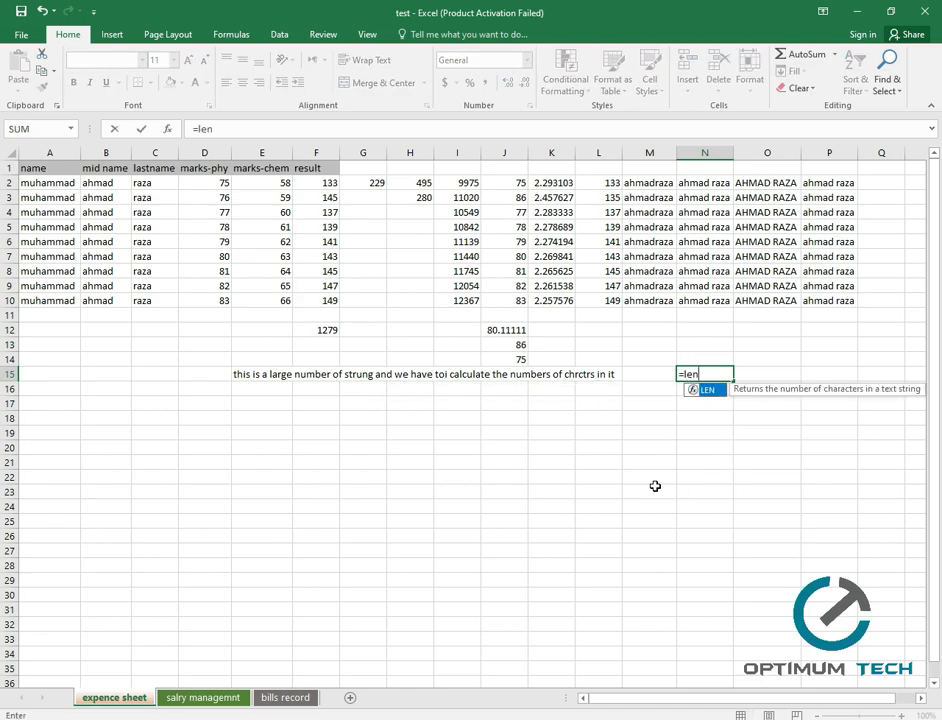
pyautogui.press('Tab')
pyautogui.click(256, 381)
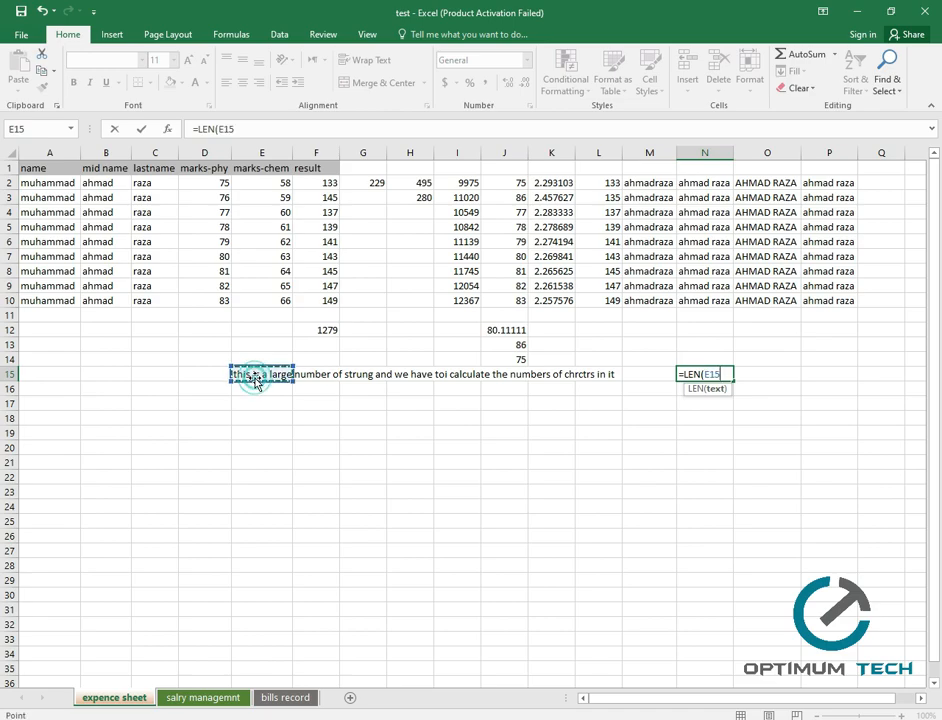
pyautogui.press('Return')
pyautogui.click(720, 373)
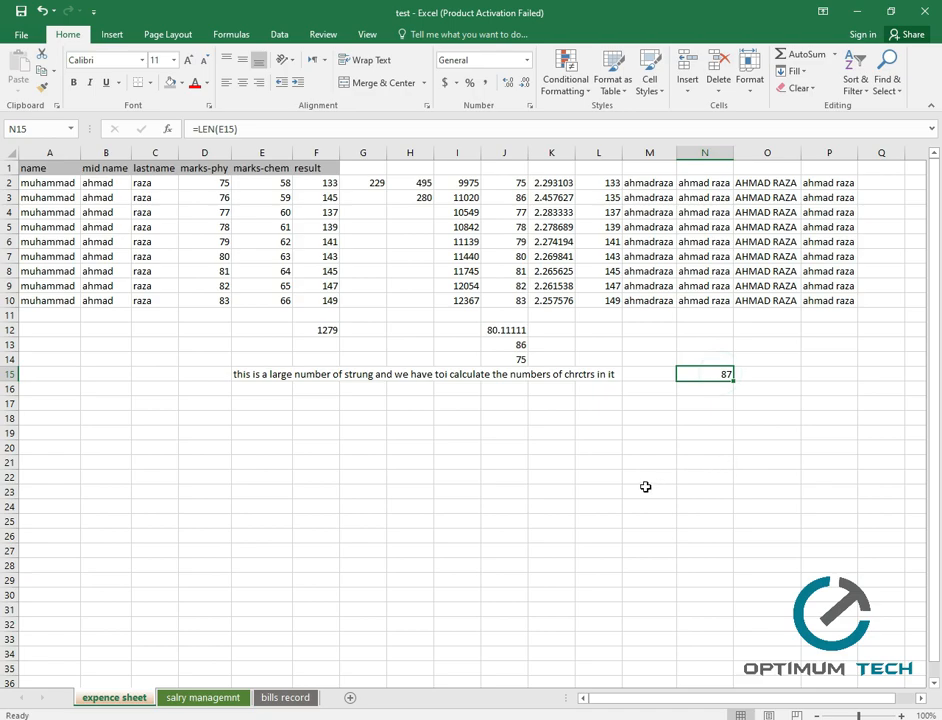
# Append a full stop to the E15 sentence so the count becomes 88.
pyautogui.click(606, 375)
pyautogui.doubleClick(249, 375)
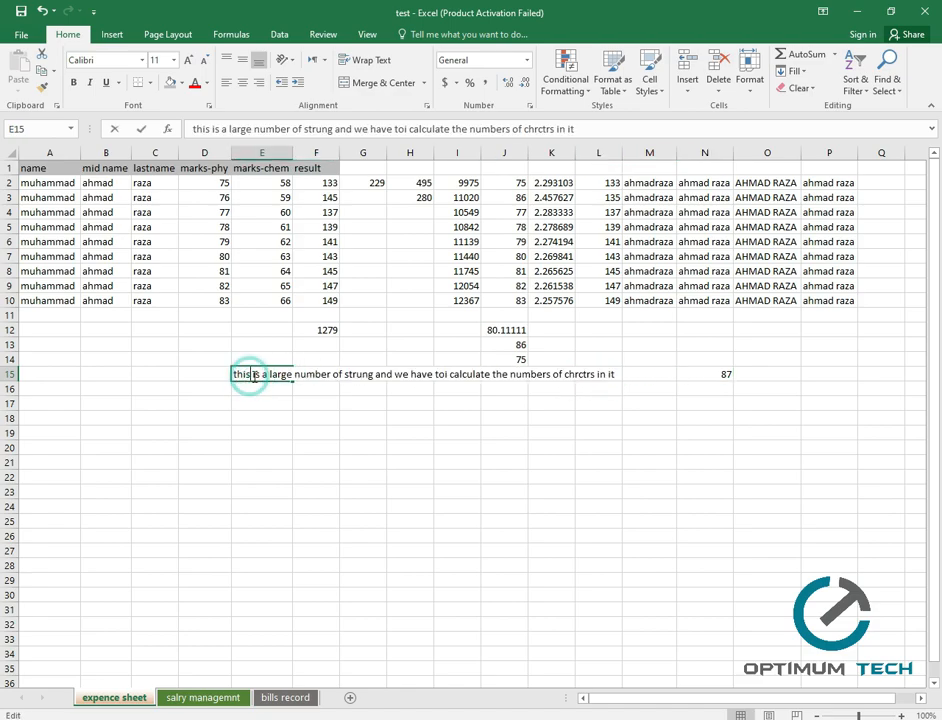
pyautogui.hotkey('ctrl', 'Right')
pyautogui.hotkey('ctrl', 'Right')
pyautogui.hotkey('ctrl', 'Right')
pyautogui.hotkey('ctrl', 'Right')
pyautogui.hotkey('ctrl', 'Right')
pyautogui.hotkey('ctrl', 'Right')
pyautogui.hotkey('ctrl', 'Right')
pyautogui.hotkey('ctrl', 'Right')
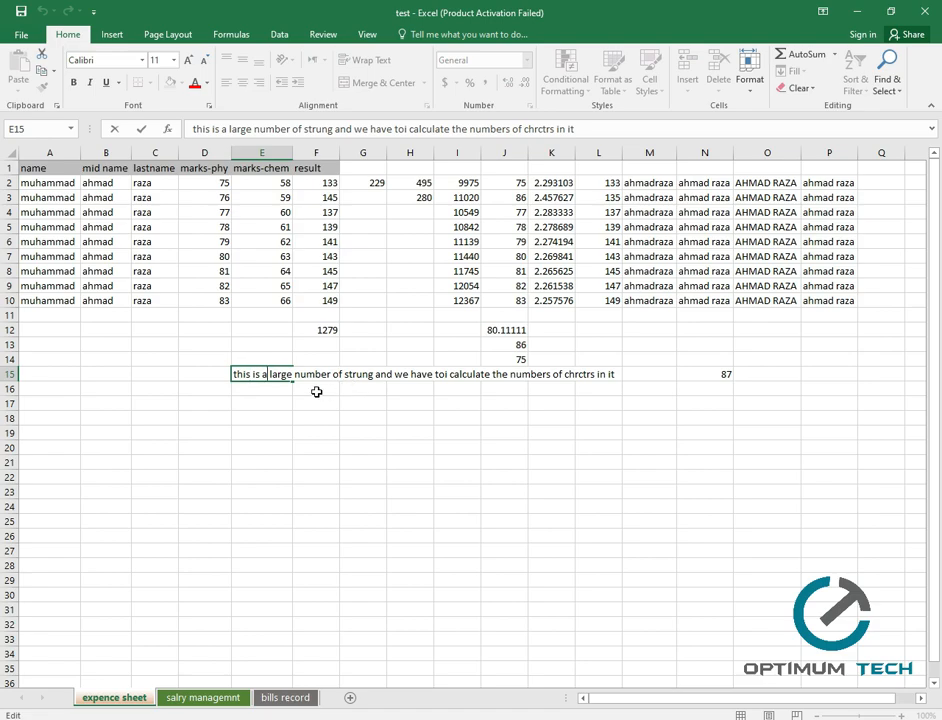
pyautogui.hotkey('ctrl', 'Right')
pyautogui.hotkey('ctrl', 'Right')
pyautogui.hotkey('ctrl', 'Right')
pyautogui.hotkey('ctrl', 'Right')
pyautogui.hotkey('ctrl', 'Right')
pyautogui.hotkey('ctrl', 'Right')
pyautogui.hotkey('ctrl', 'Right')
pyautogui.hotkey('ctrl', 'Right')
pyautogui.hotkey('ctrl', 'Right')
pyautogui.write('.')
pyautogui.hotkey('ctrl', 'Return')
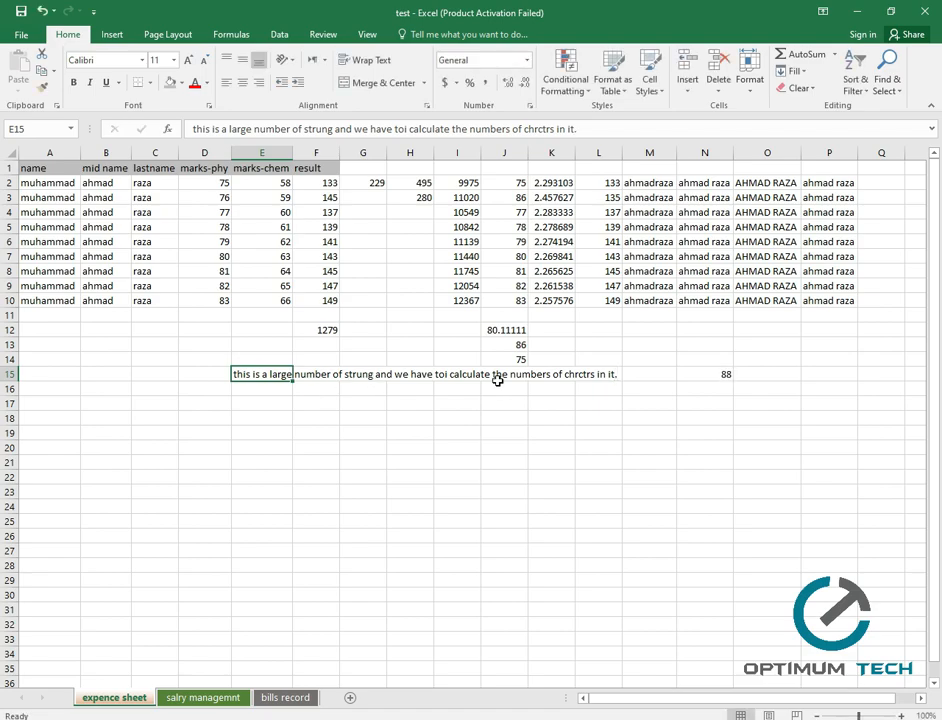
pyautogui.click(670, 419)
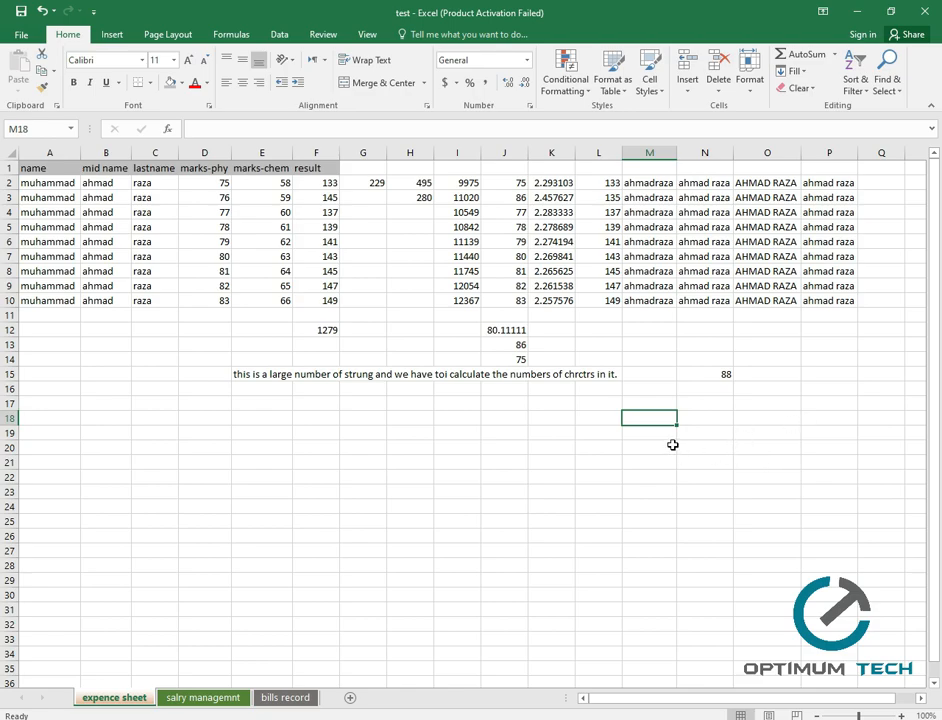
# Insert today's date 6/27/2020 in E17 and label D17 'date' and D18 'time'.
pyautogui.click(257, 404)
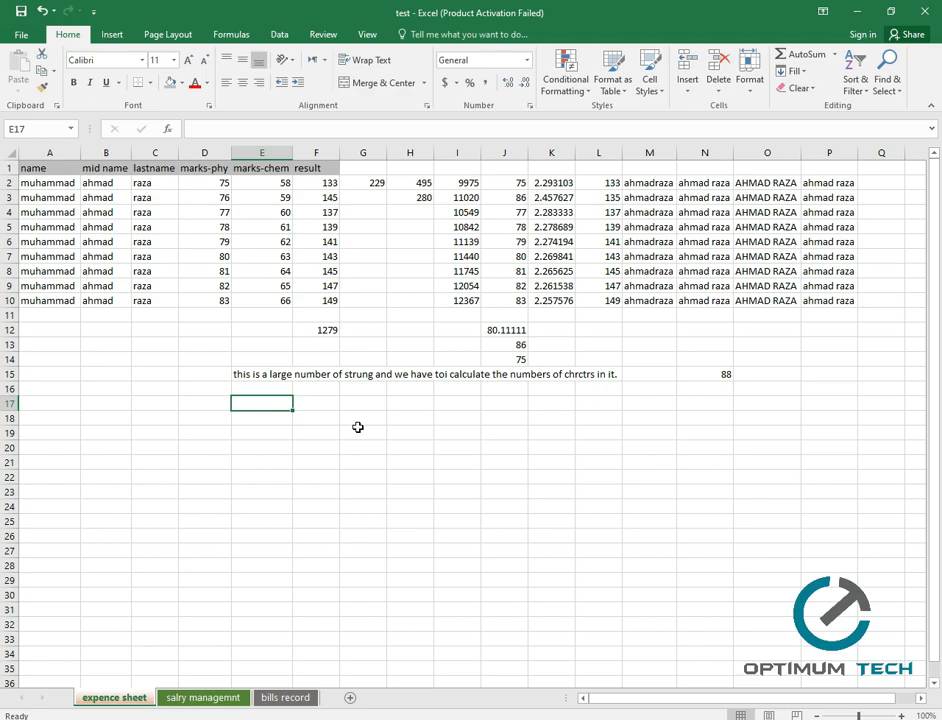
pyautogui.hotkey('ctrl', ';')
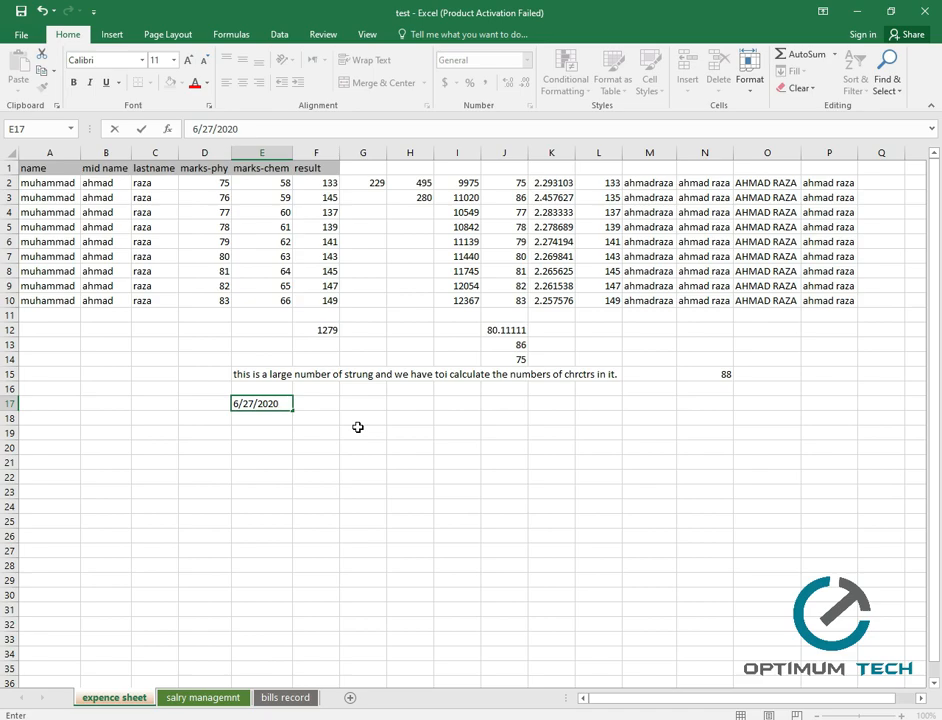
pyautogui.hotkey('ctrl', 'Return')
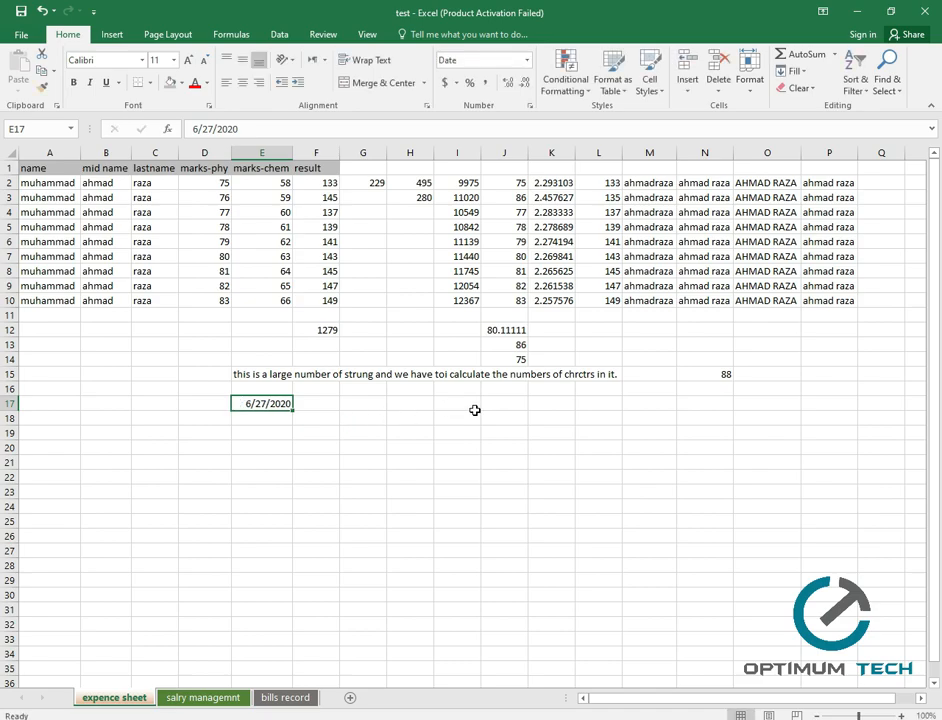
pyautogui.click(189, 407)
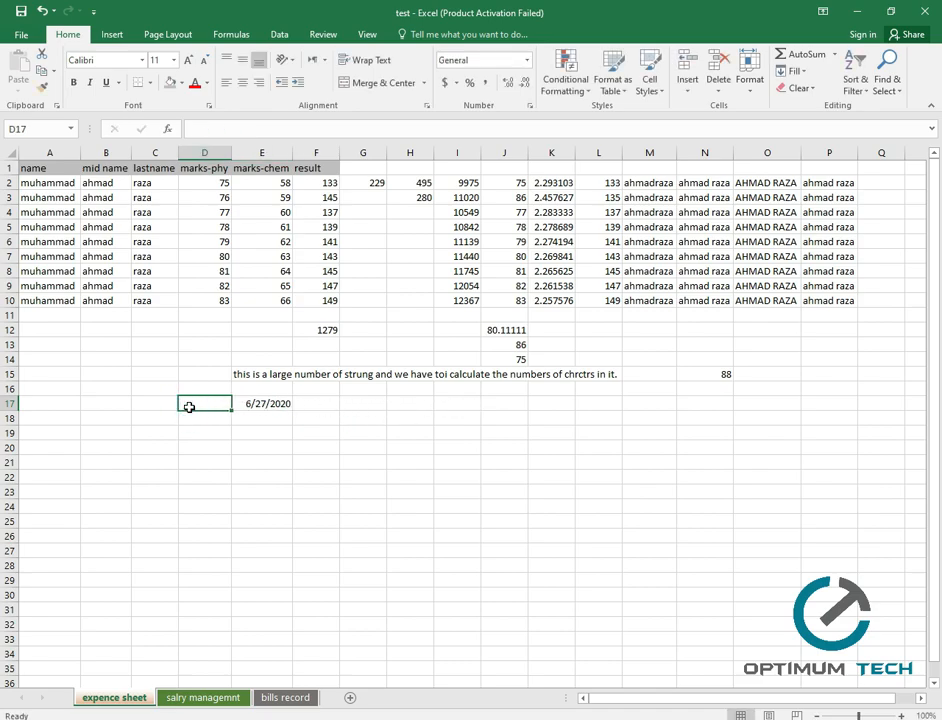
pyautogui.write('date')
pyautogui.click(200, 421)
pyautogui.write('time')
pyautogui.click(202, 425)
# Insert the current time, 2:17 AM, into E18 with Ctrl+Shift+;.
pyautogui.click(277, 424)
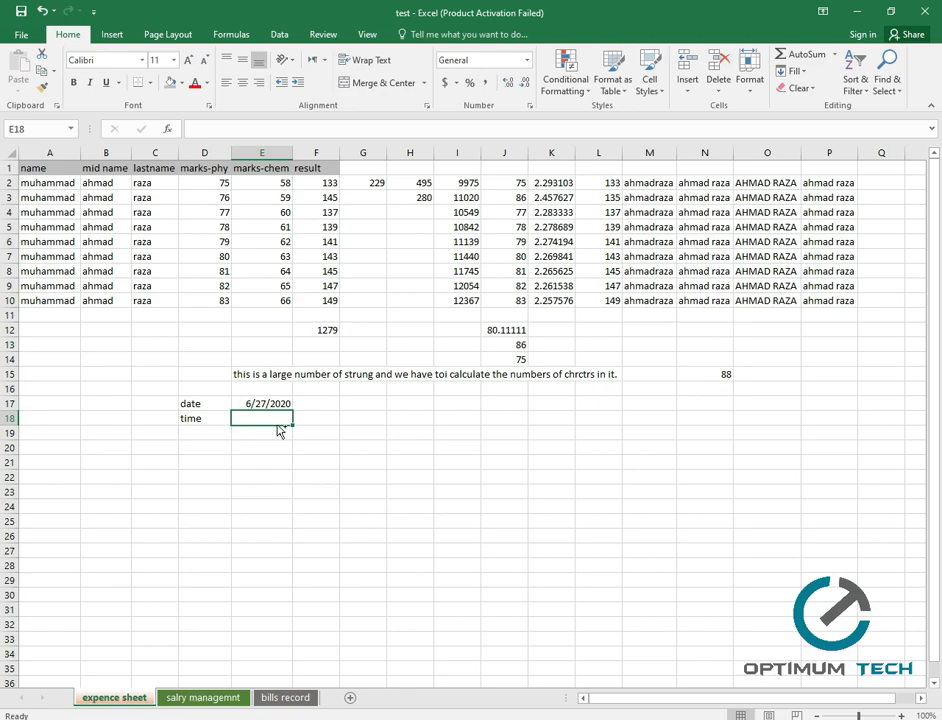
pyautogui.hotkey('ctrl', 'shift', ';')
pyautogui.hotkey('ctrl', 'Return')
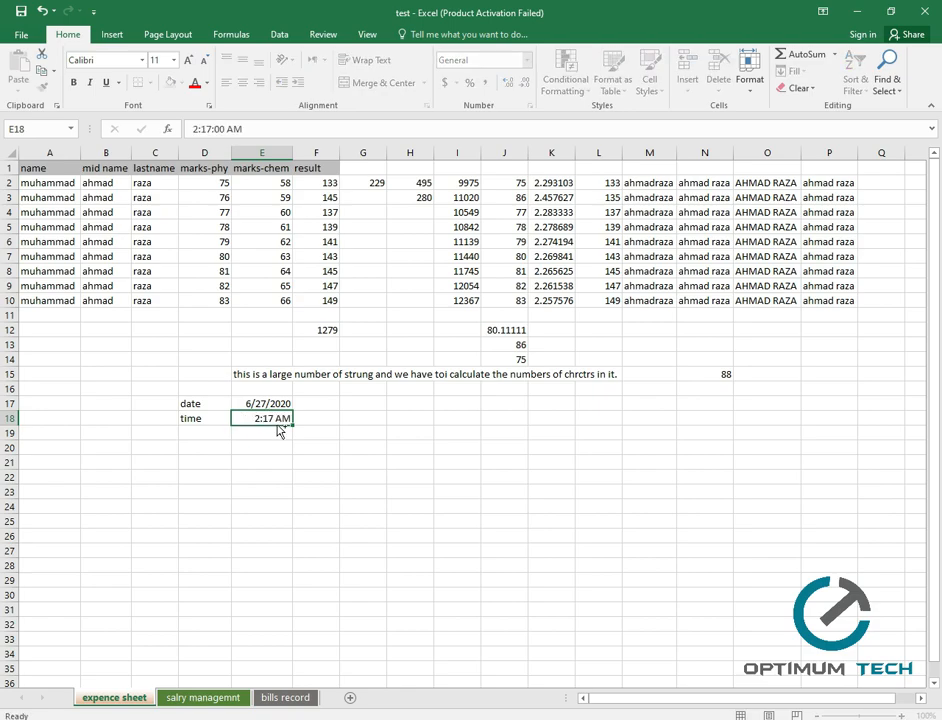
pyautogui.click(285, 449)
pyautogui.click(268, 414)
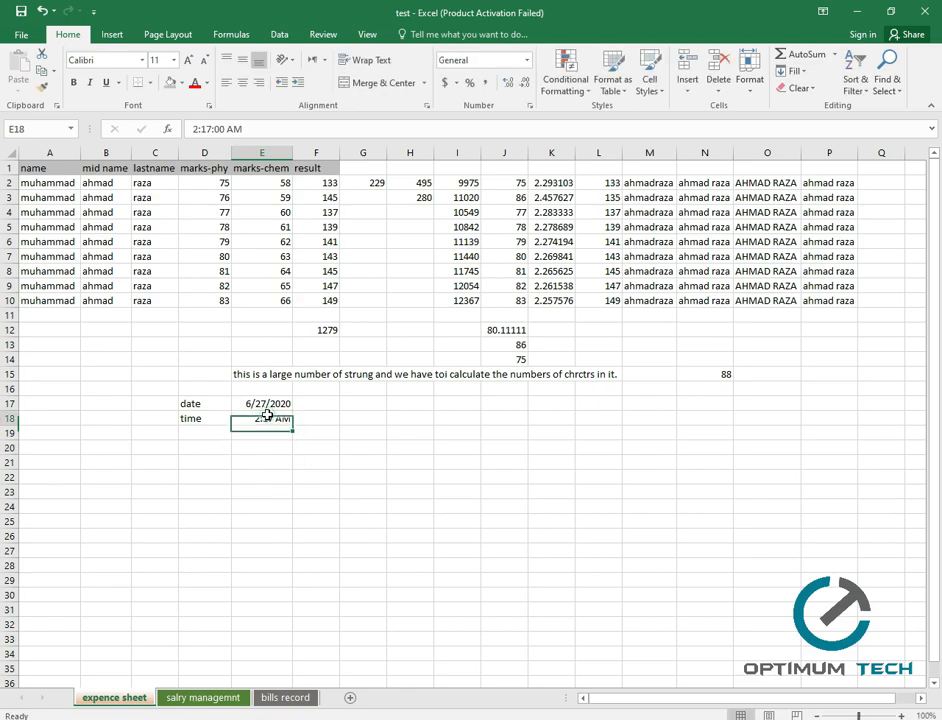
pyautogui.click(320, 419)
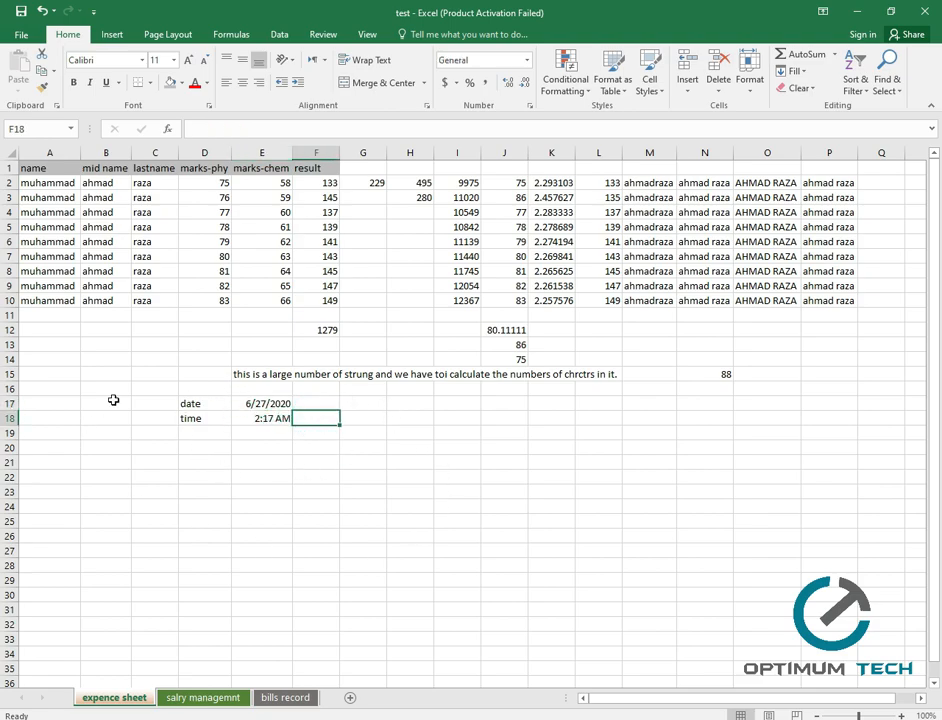
pyautogui.click(356, 404)
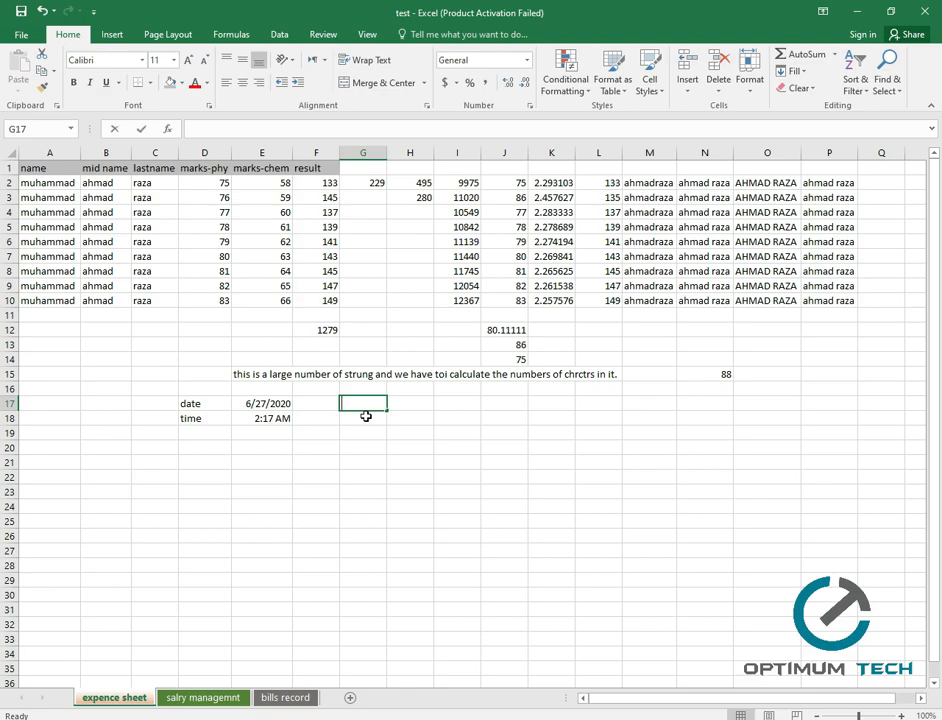
# Type the shortcut note 'ctrl+;' into G17.
pyautogui.write('ztrl+')
pyautogui.press('BackSpace')
pyautogui.press('BackSpace')
pyautogui.press('BackSpace')
pyautogui.press('BackSpace')
pyautogui.press('BackSpace')
pyautogui.write('ztr')
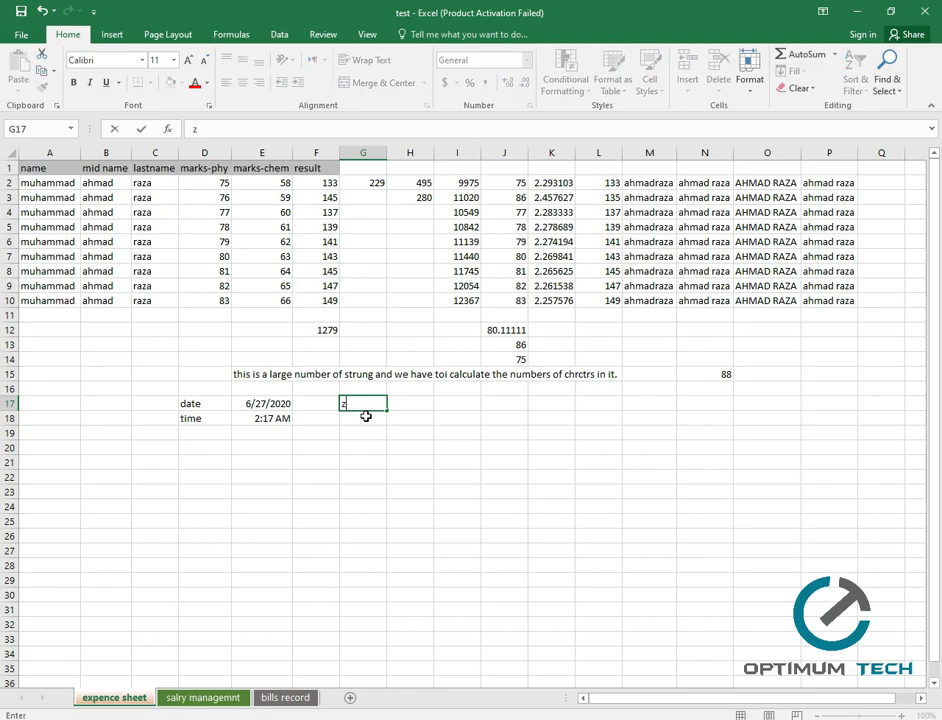
pyautogui.press('BackSpace')
pyautogui.press('BackSpace')
pyautogui.press('BackSpace')
pyautogui.write('ctrl+;')
pyautogui.press('Return')
pyautogui.write('ctrl+;')
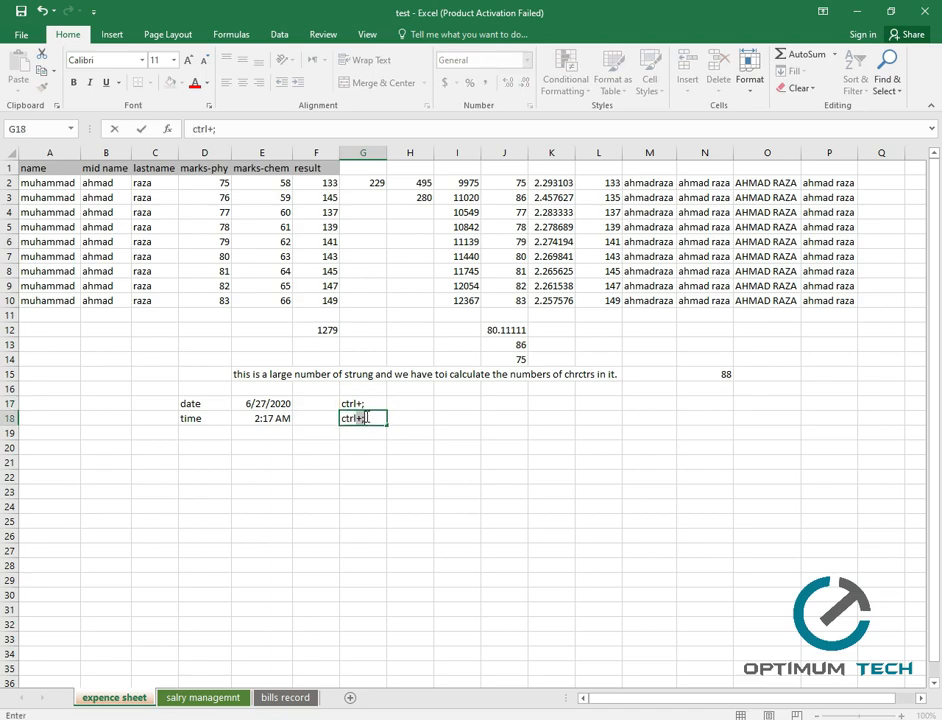
# Type the shortcut note 'ctrl+shift+;' into G18.
pyautogui.click(365, 418)
pyautogui.press('BackSpace')
pyautogui.write('shift+;')
pyautogui.hotkey('ctrl', 'Return')
pyautogui.click(352, 447)
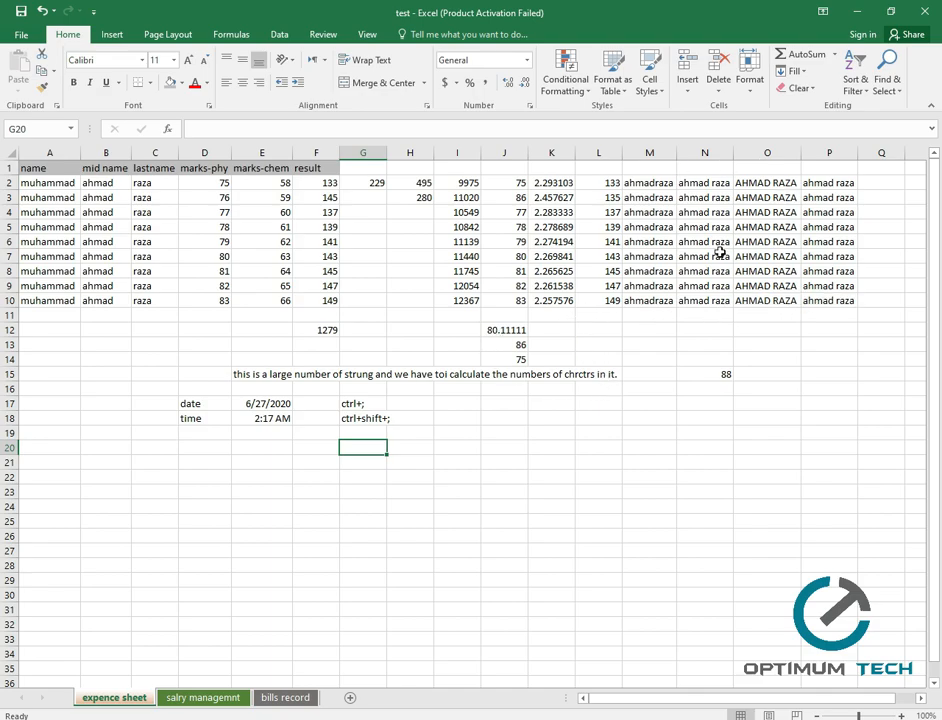
# Clear all the name text from M1:P10, leaving columns M to P empty.
pyautogui.moveTo(832, 302); pyautogui.dragTo(622, 175)
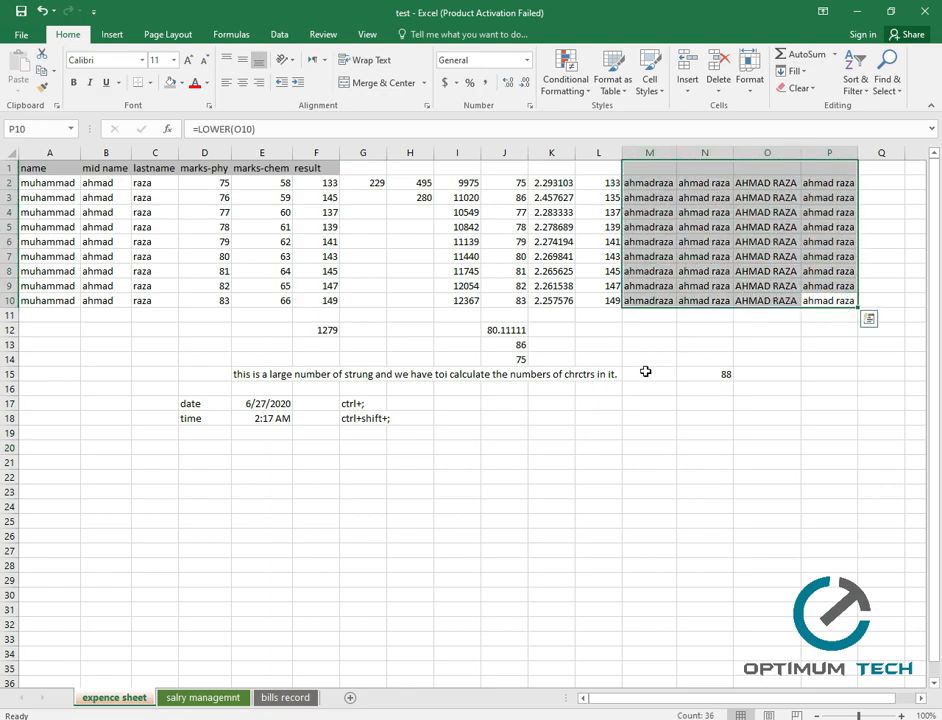
pyautogui.press('BackSpace')
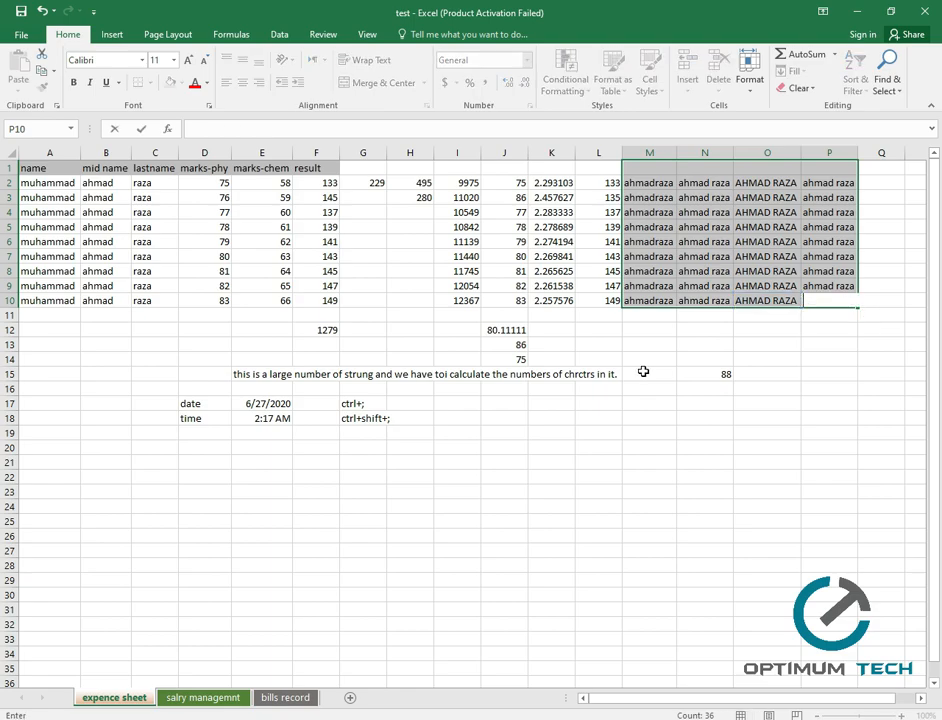
pyautogui.click(745, 375)
pyautogui.moveTo(836, 300); pyautogui.dragTo(645, 182)
pyautogui.press('Delete')
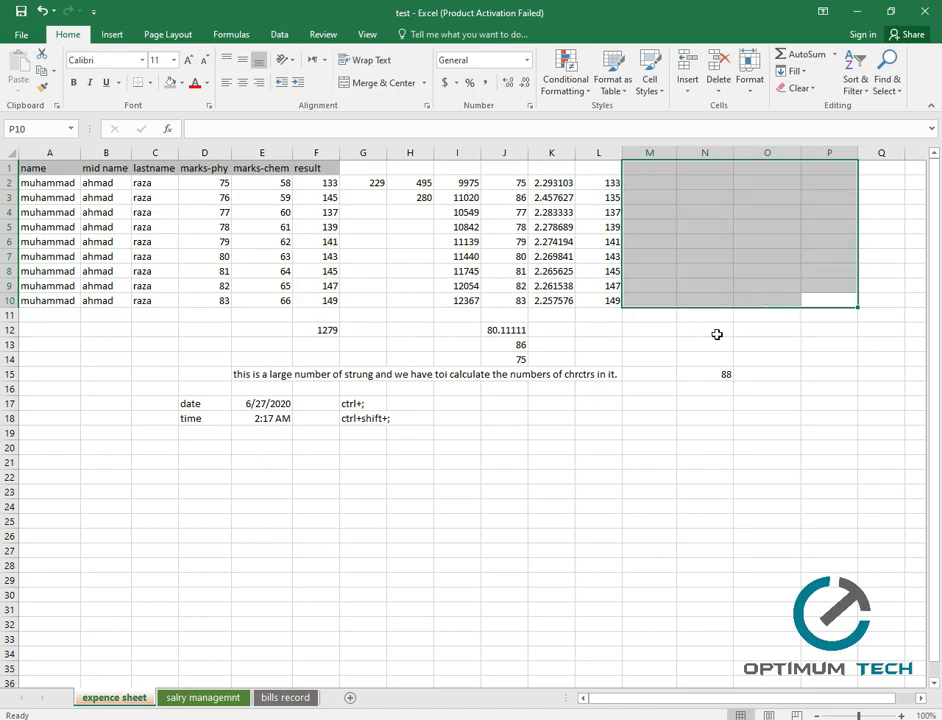
pyautogui.click(655, 418)
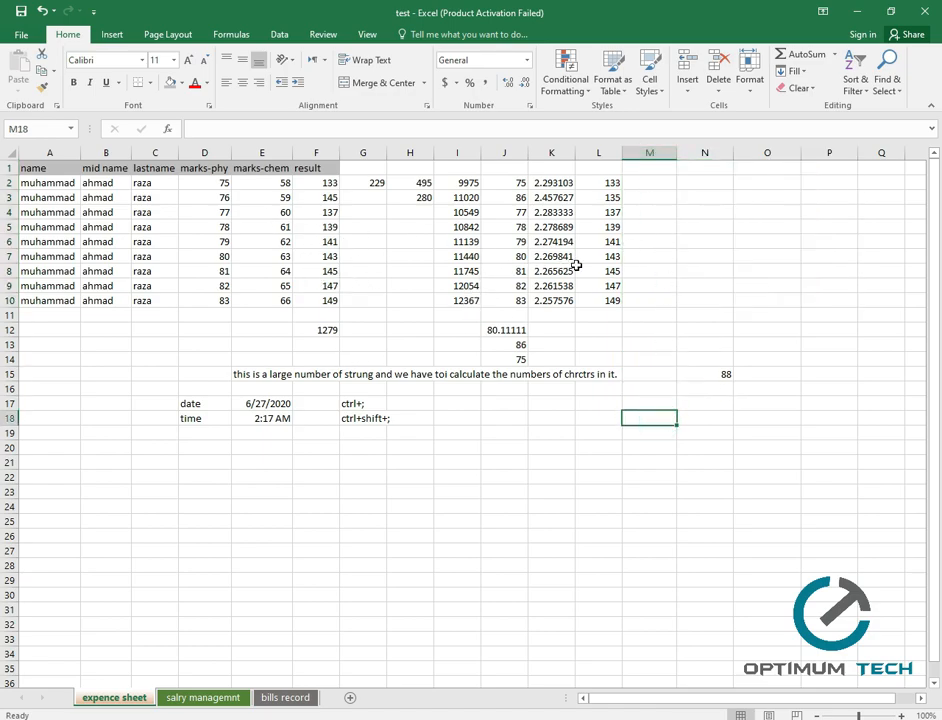
pyautogui.click(668, 184)
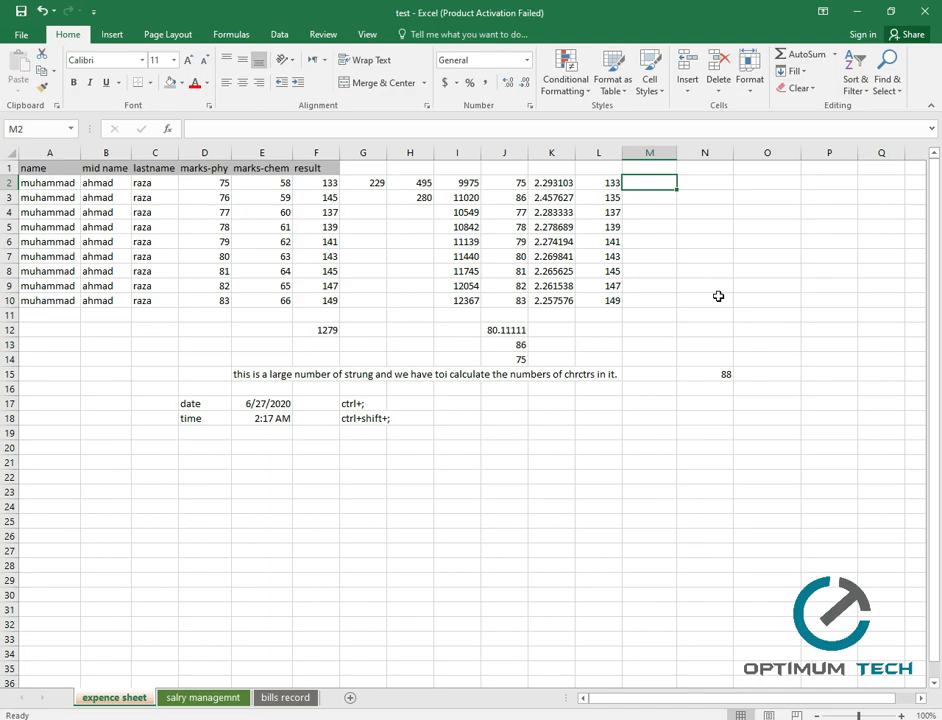
# Enter =IF(F2<75,"Fail","Pass") in M2 to grade the first student's total of 133.
pyautogui.write('=')
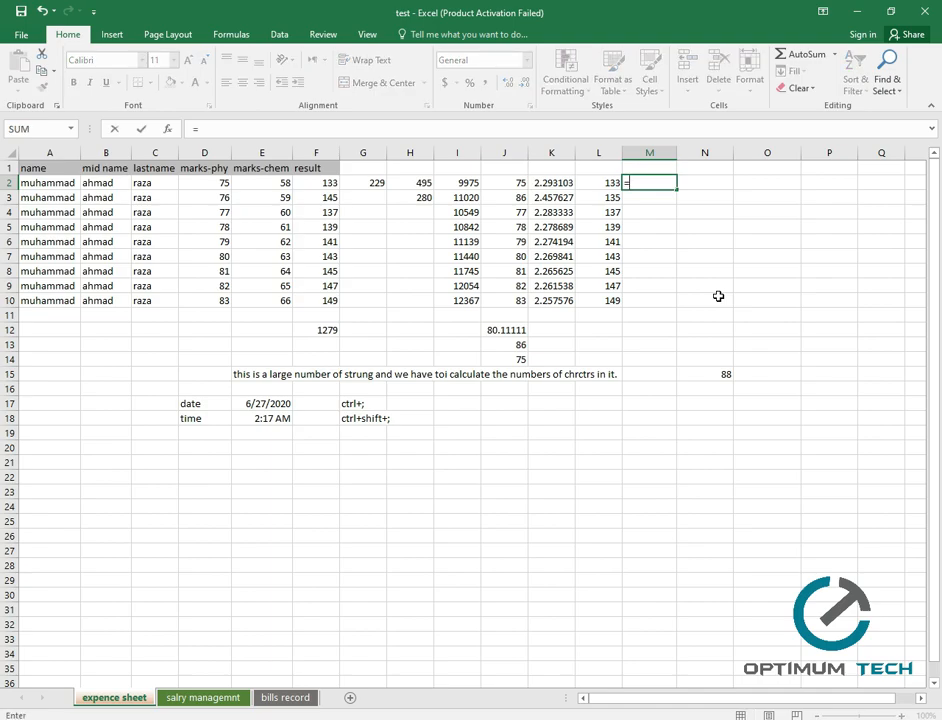
pyautogui.write('if')
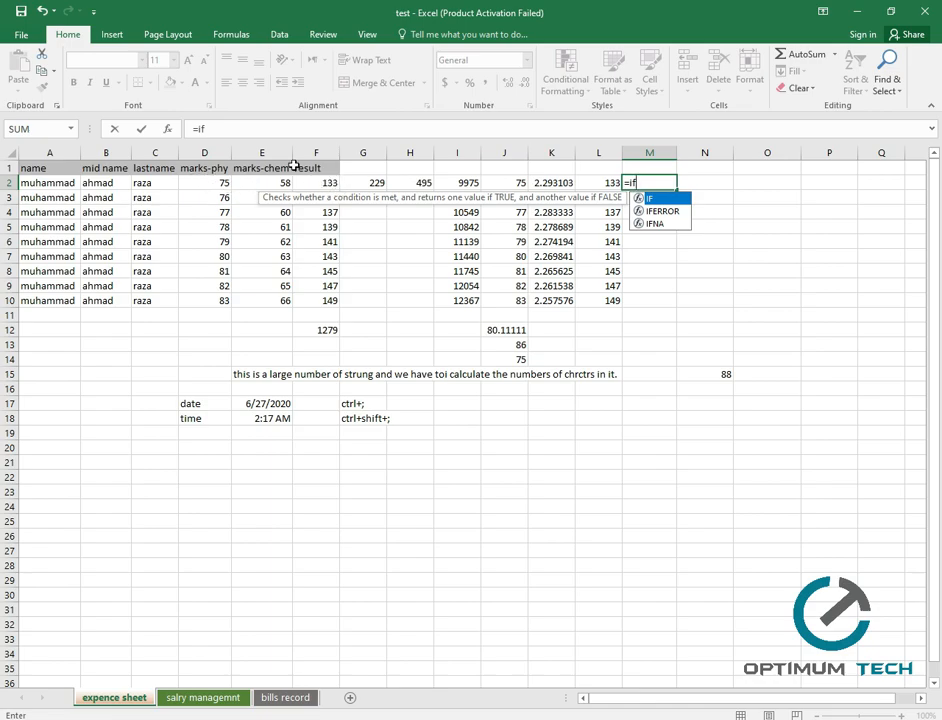
pyautogui.click(330, 183)
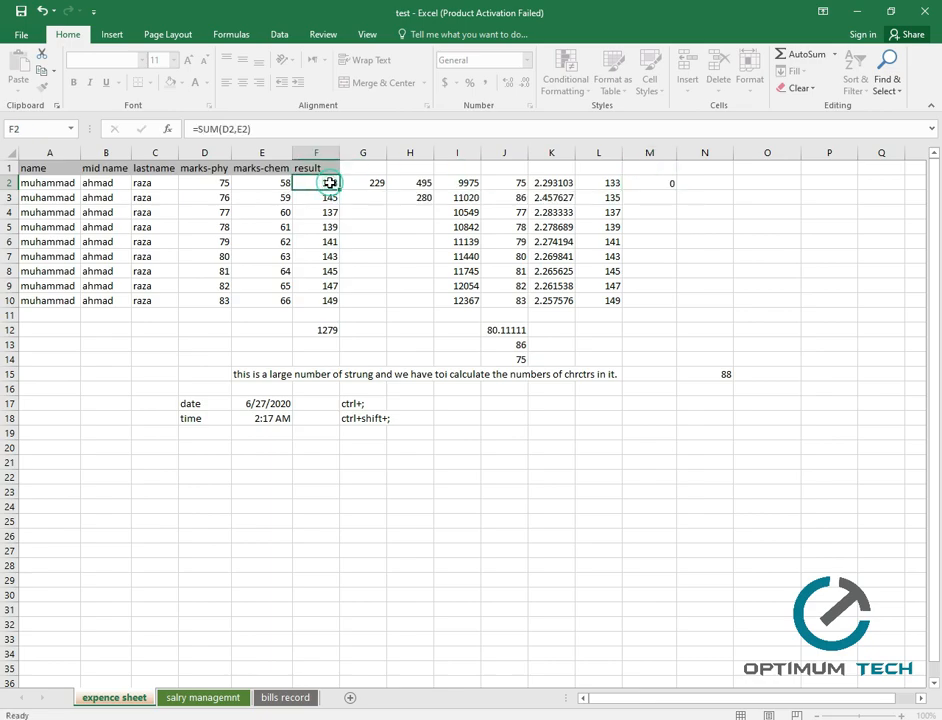
pyautogui.doubleClick(648, 183)
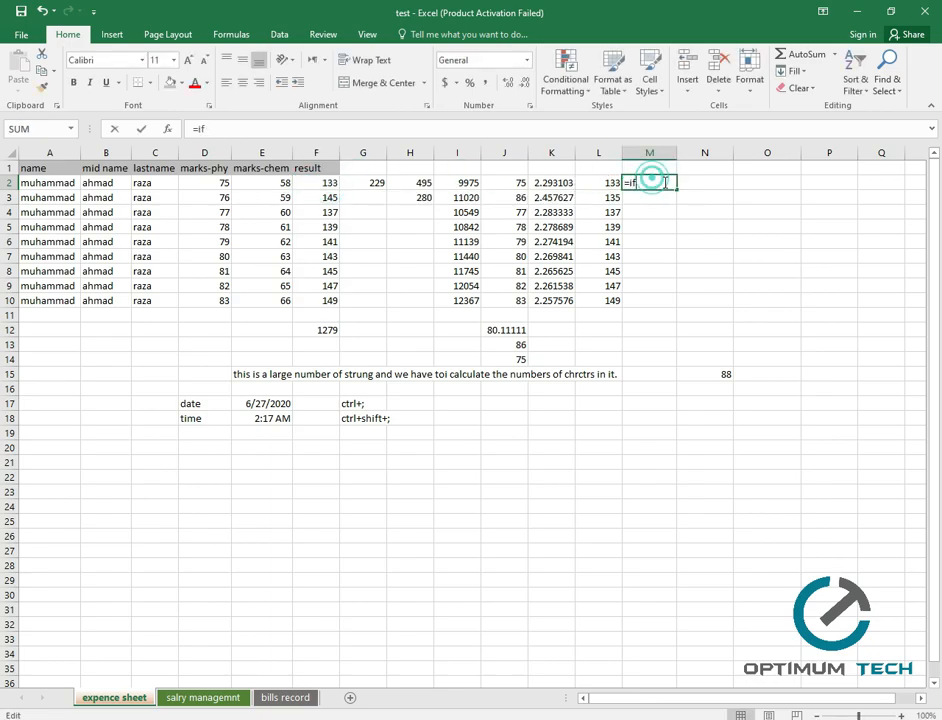
pyautogui.write('(')
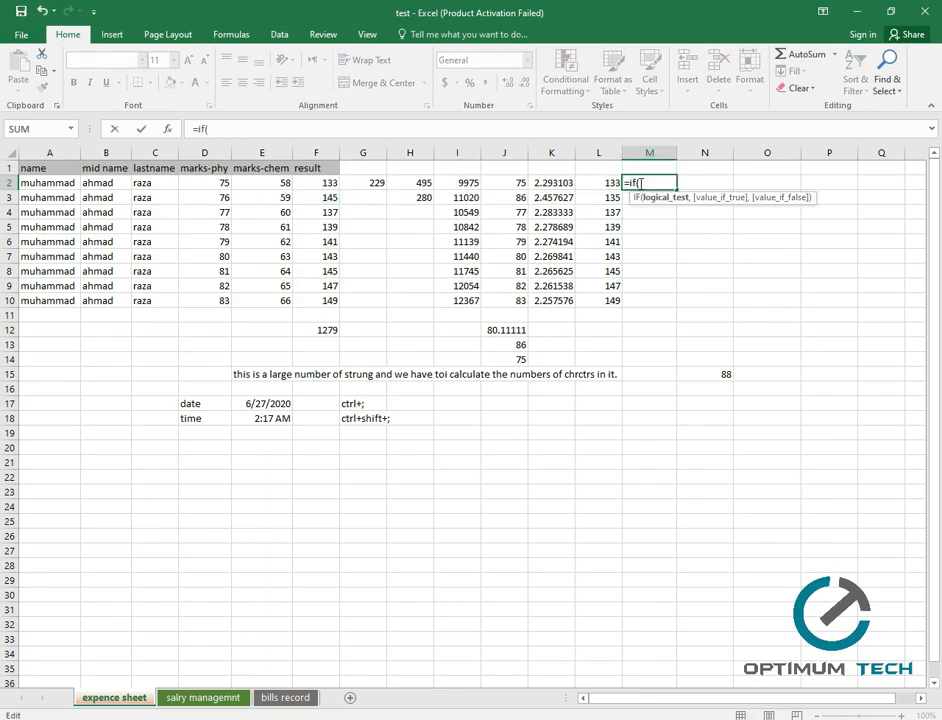
pyautogui.click(332, 184)
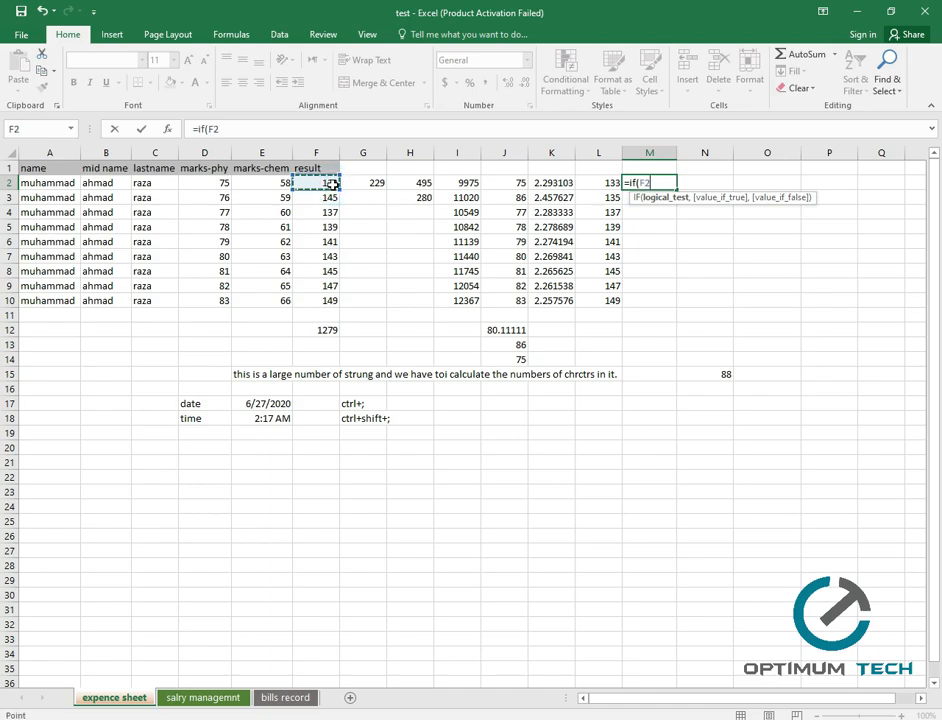
pyautogui.write('<75,')
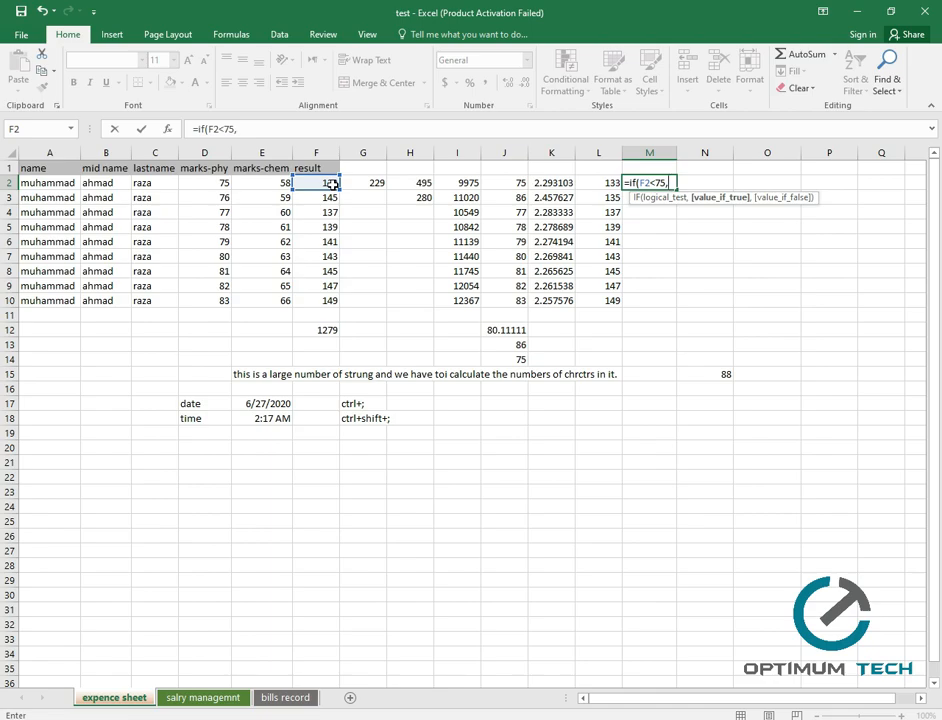
pyautogui.write('"Fail",')
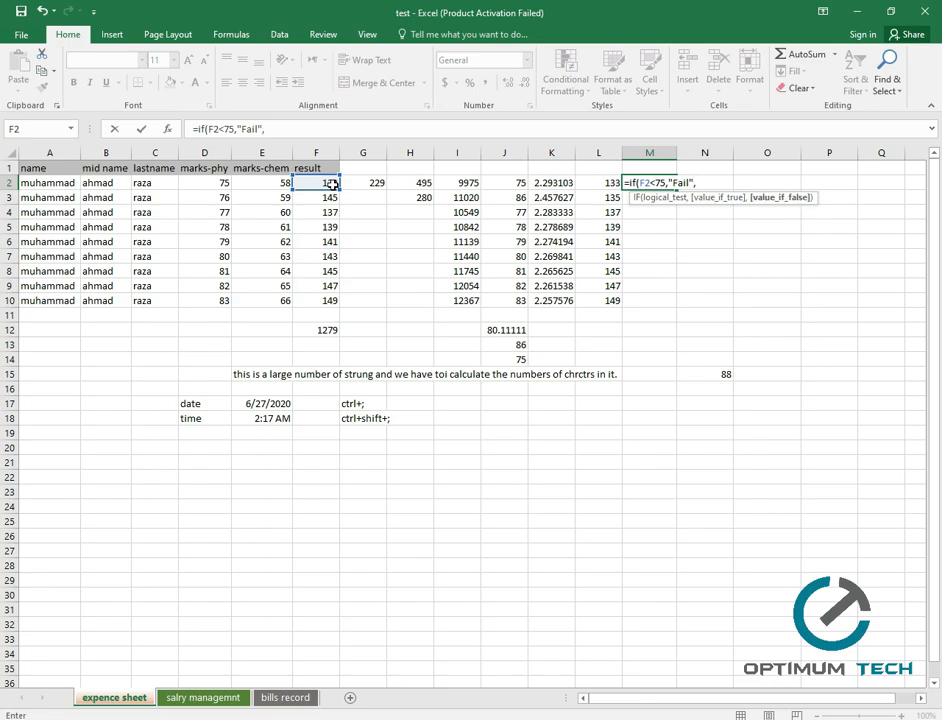
pyautogui.write('"Pass"')
pyautogui.press('BackSpace')
pyautogui.write('"')
pyautogui.press('Return')
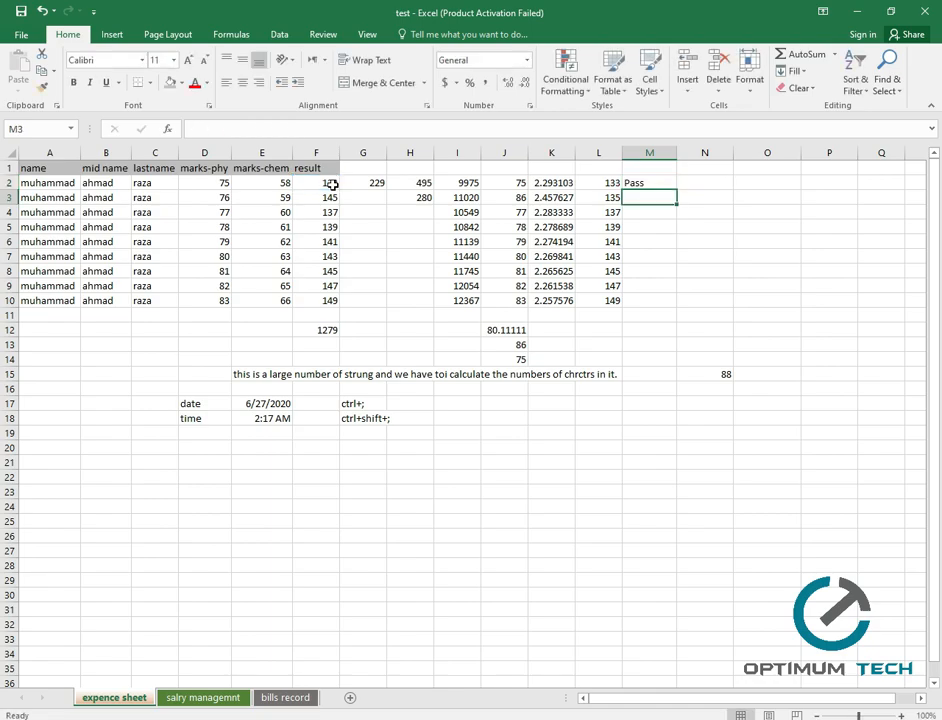
# Fill the M2 IF formula down to M10 so all nine students show Pass.
pyautogui.click(636, 183)
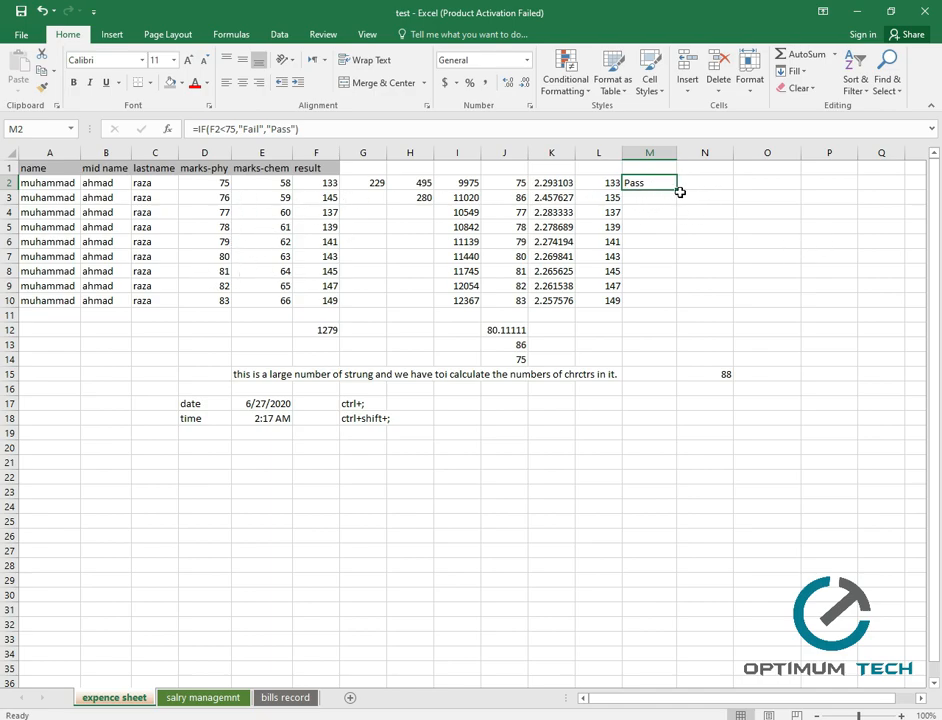
pyautogui.moveTo(677, 190); pyautogui.dragTo(678, 303)
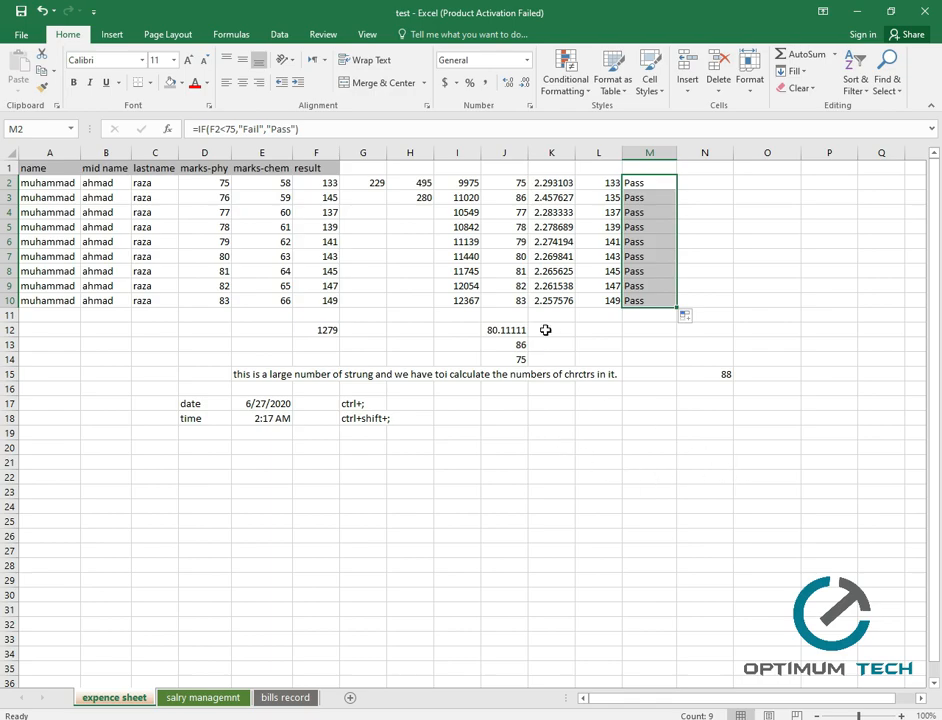
# Change the results in F4, F8 and F6 to 55, 49 and 74 so those rows show Fail.
pyautogui.click(327, 213)
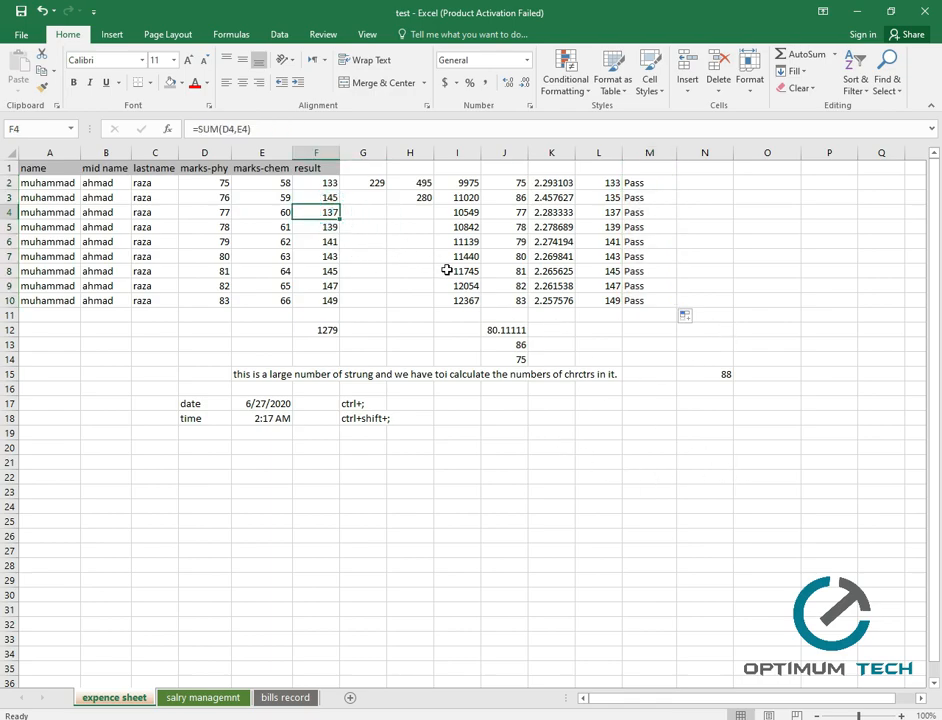
pyautogui.write('55')
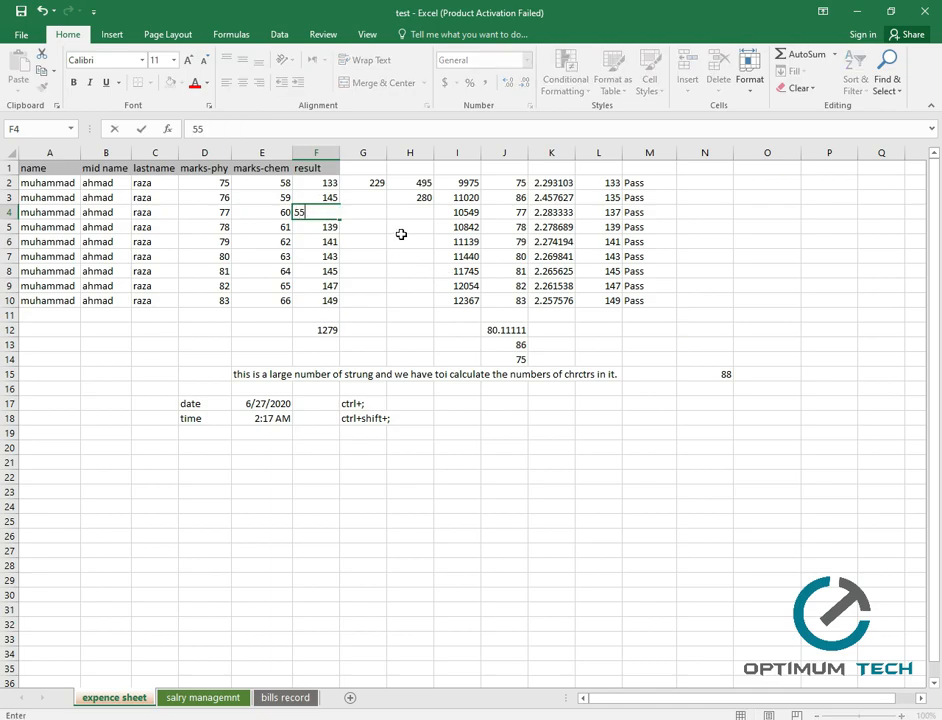
pyautogui.click(332, 270)
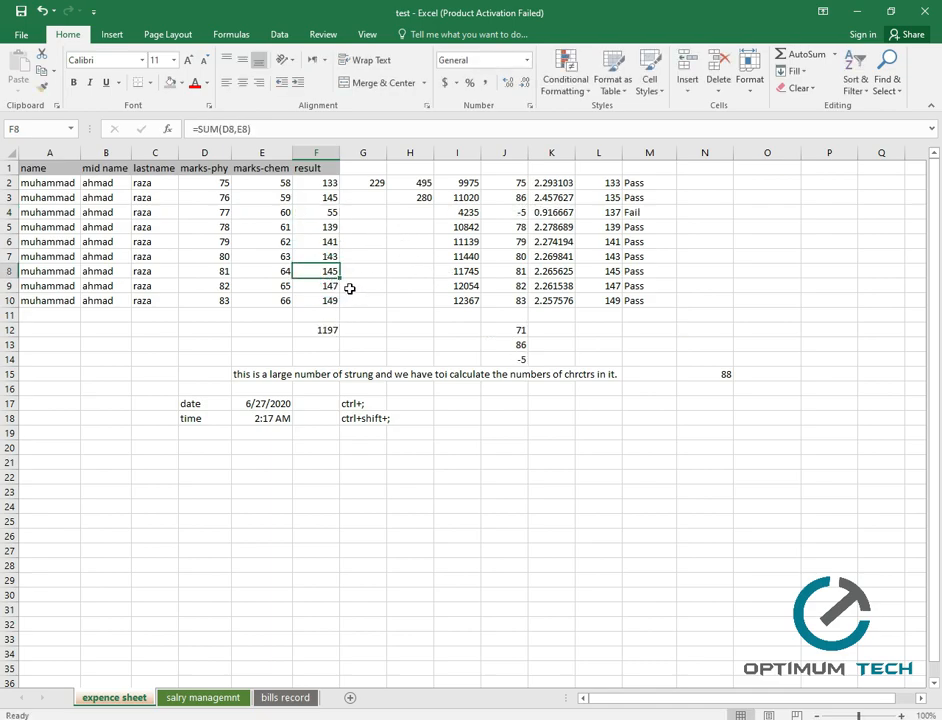
pyautogui.write('49')
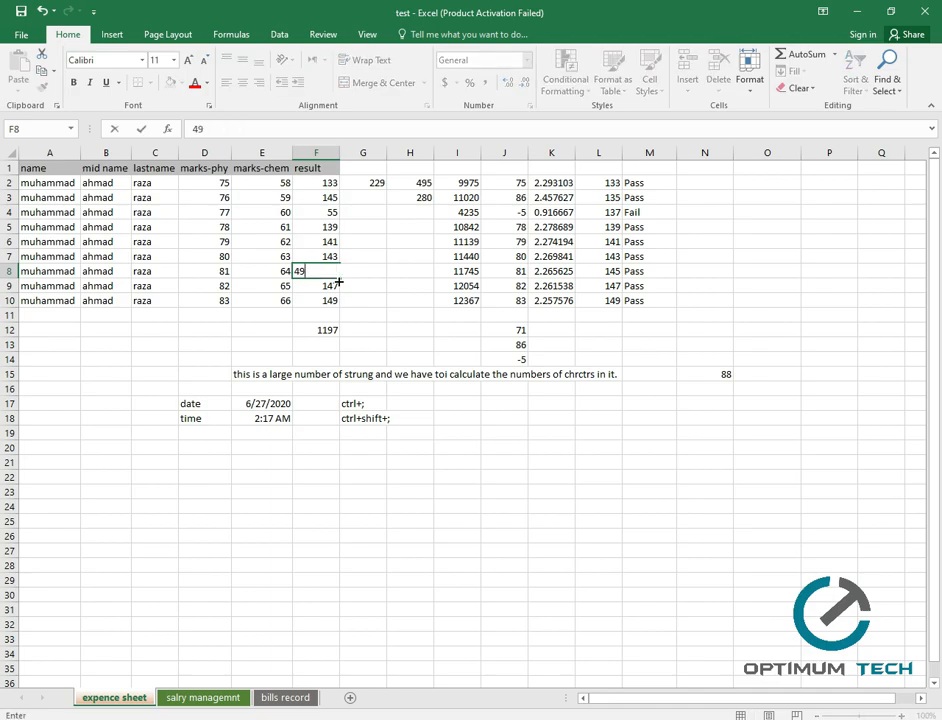
pyautogui.click(331, 300)
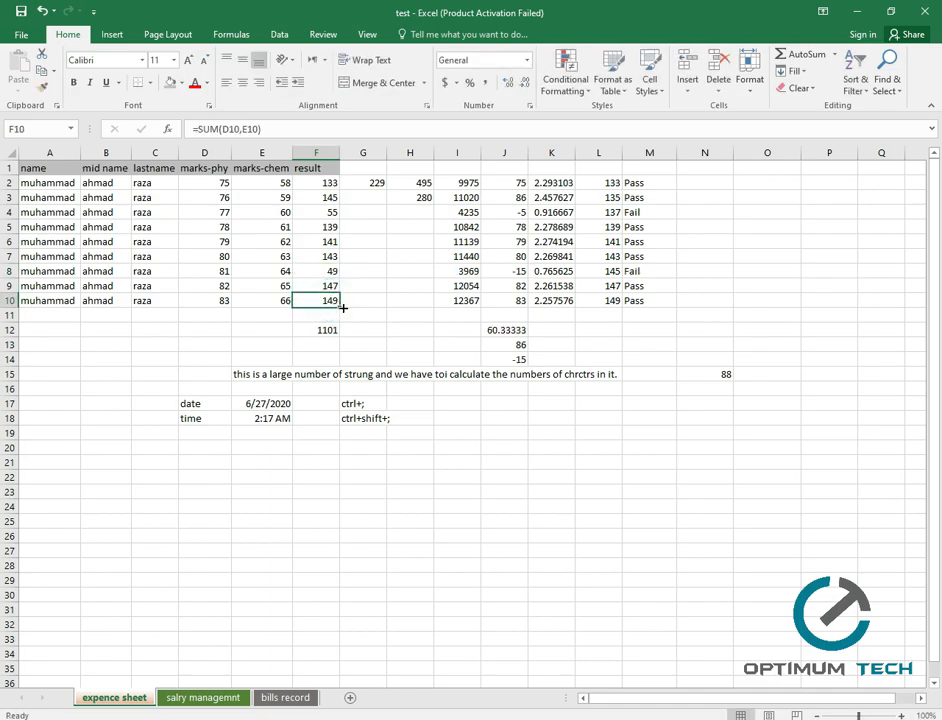
pyautogui.click(322, 241)
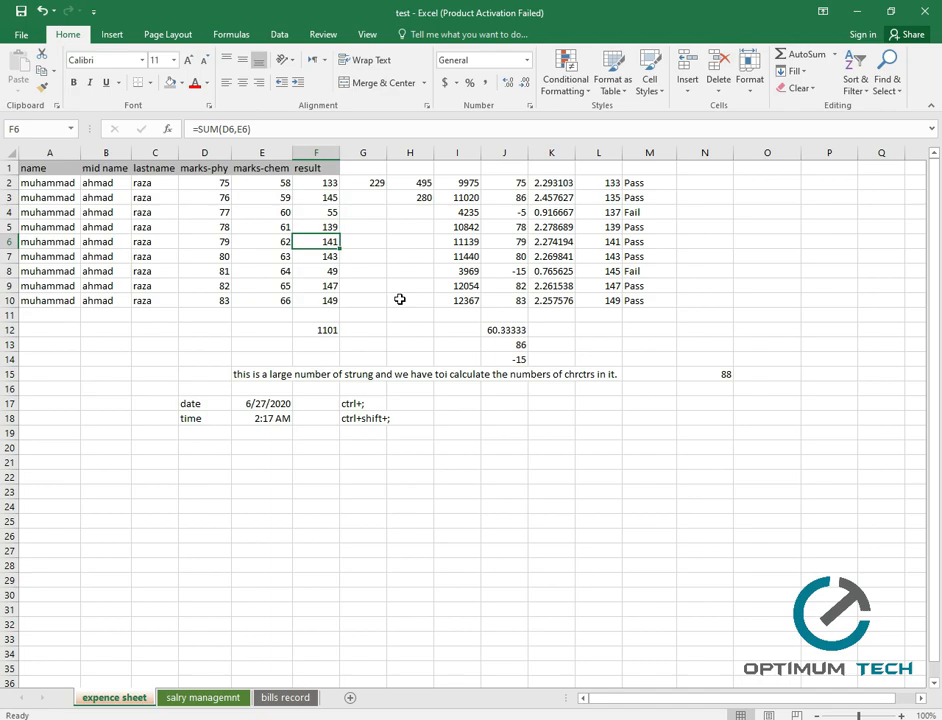
pyautogui.write('74')
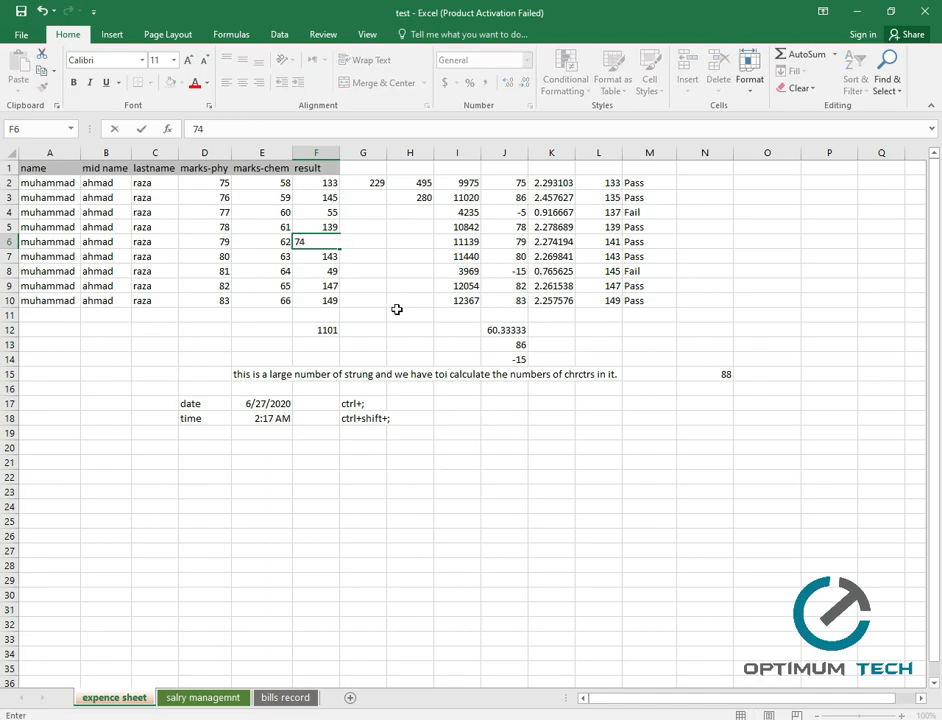
pyautogui.click(650, 271)
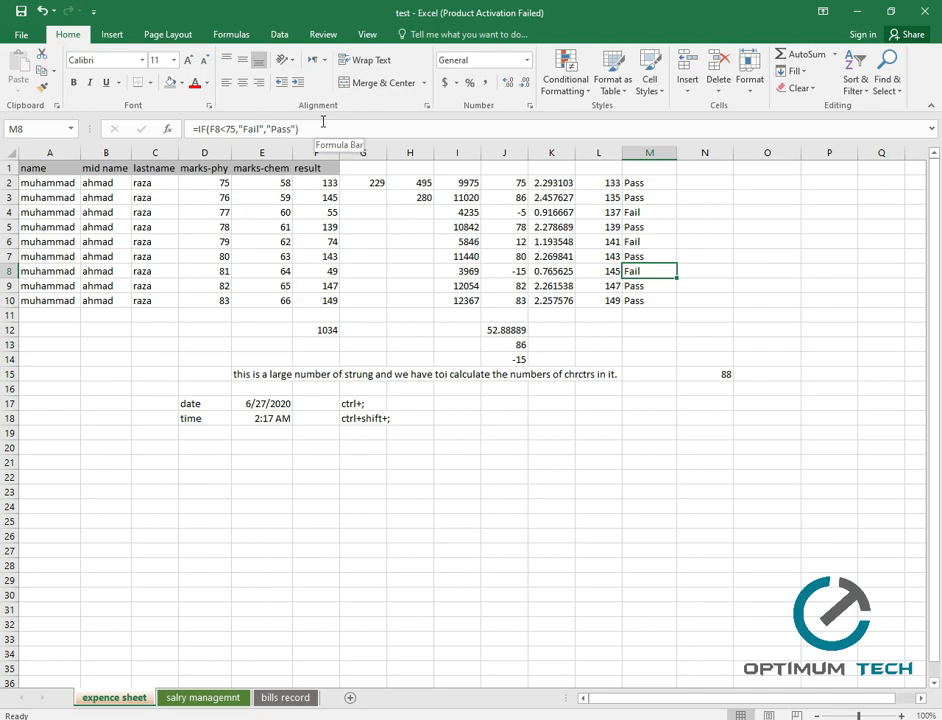
pyautogui.click(692, 184)
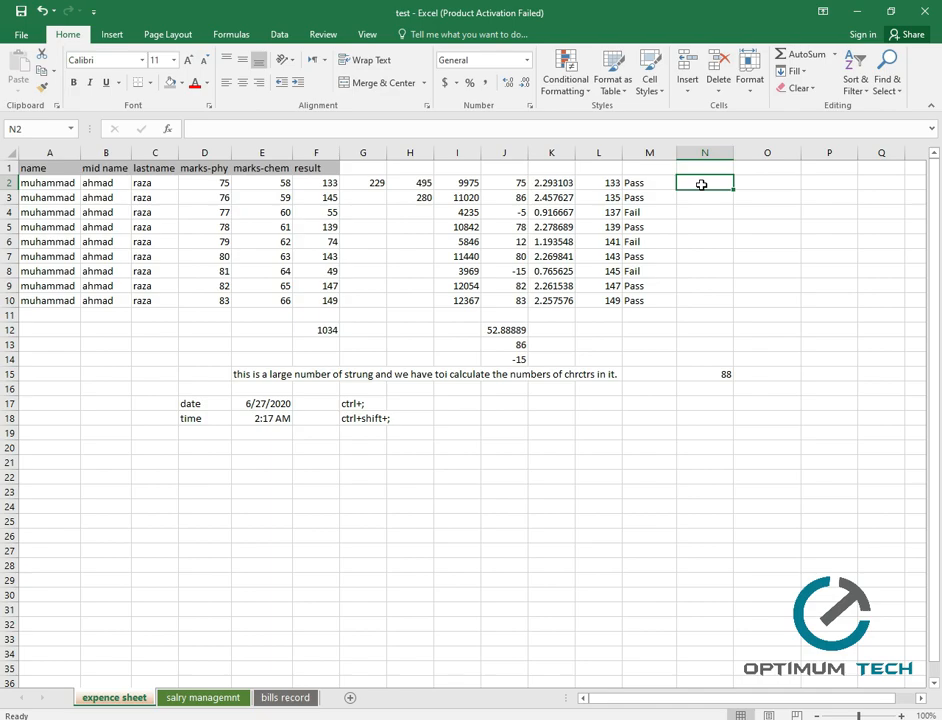
pyautogui.write('=')
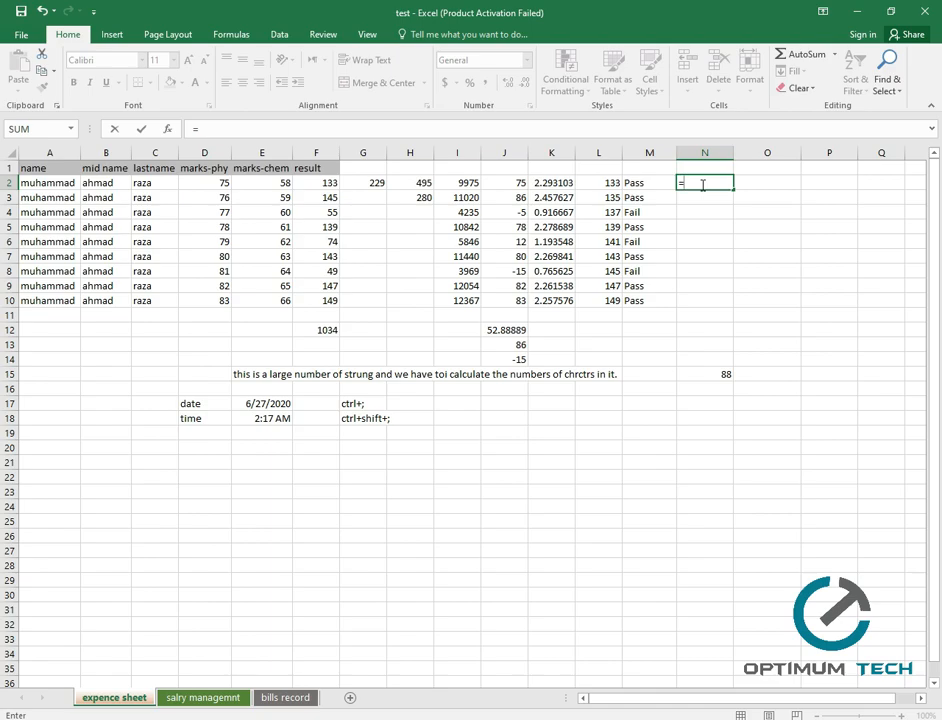
pyautogui.write('if')
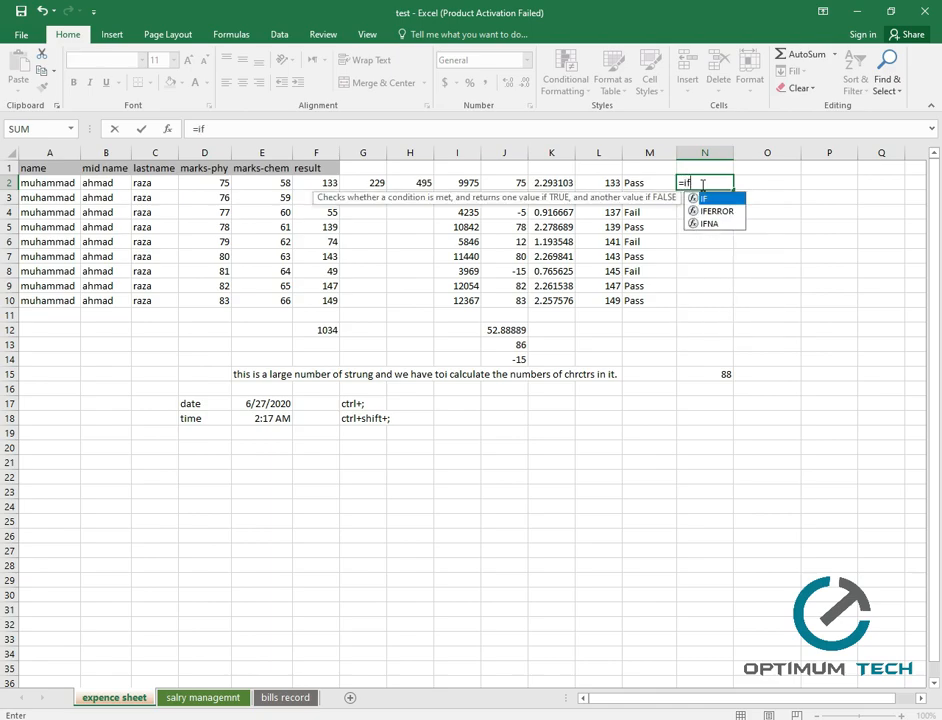
pyautogui.write('(')
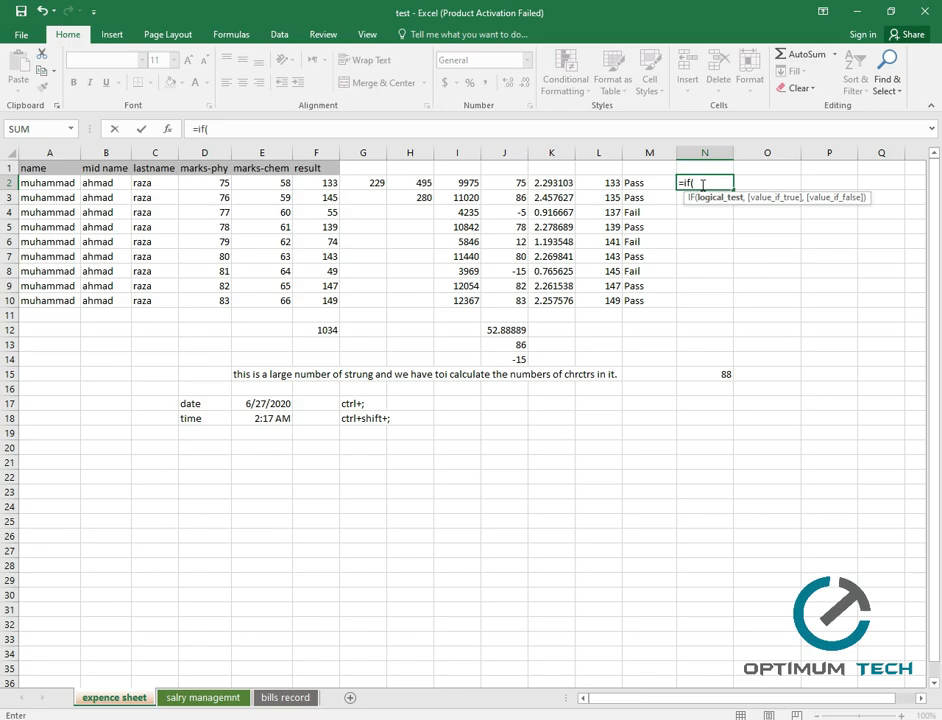
pyautogui.write('and')
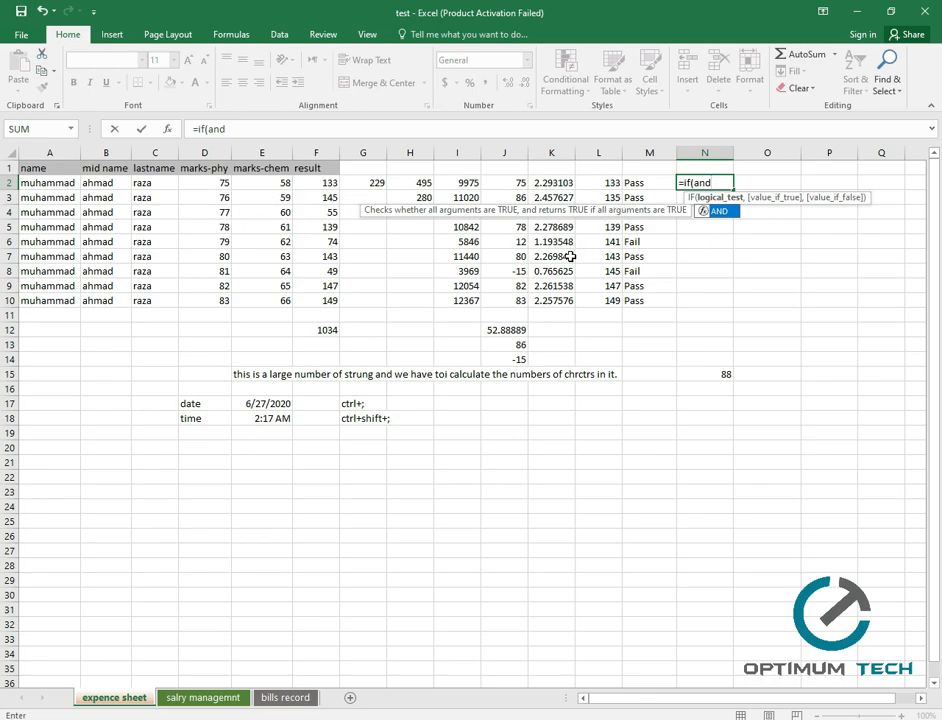
# Finish N2's formula as =IF(AND(D2<50,E2<50),"Pass","Fail") and commit it, showing Fail.
pyautogui.write('(')
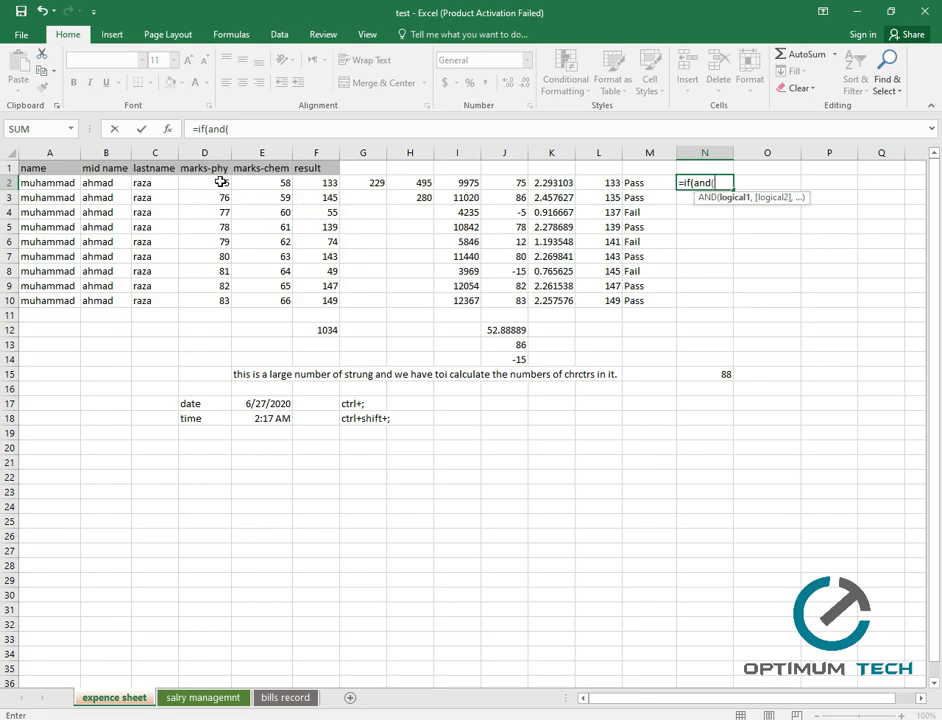
pyautogui.write('d2')
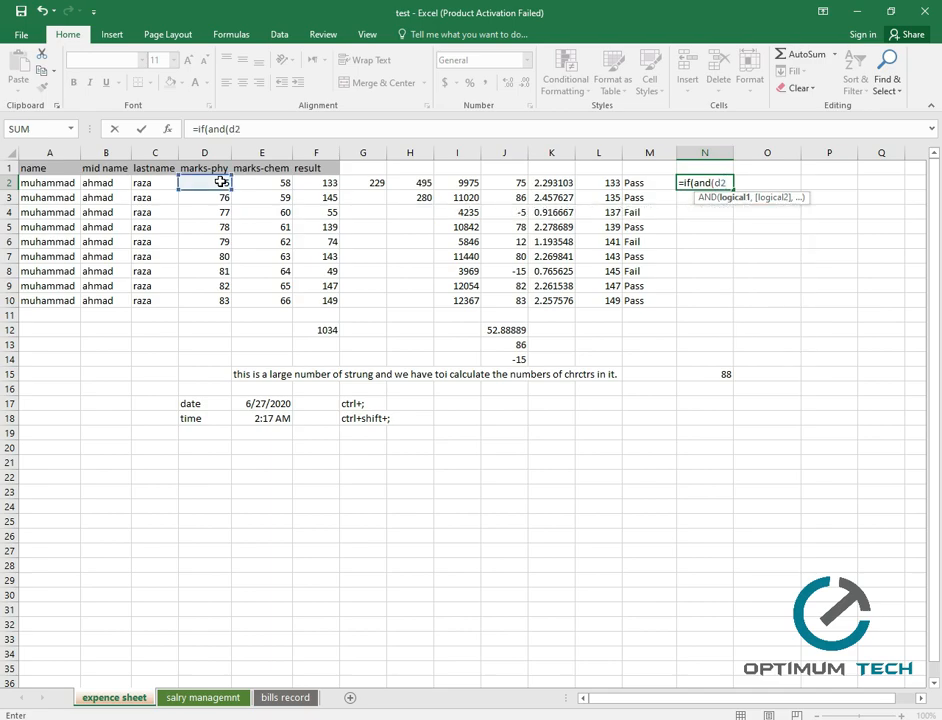
pyautogui.write('<50,')
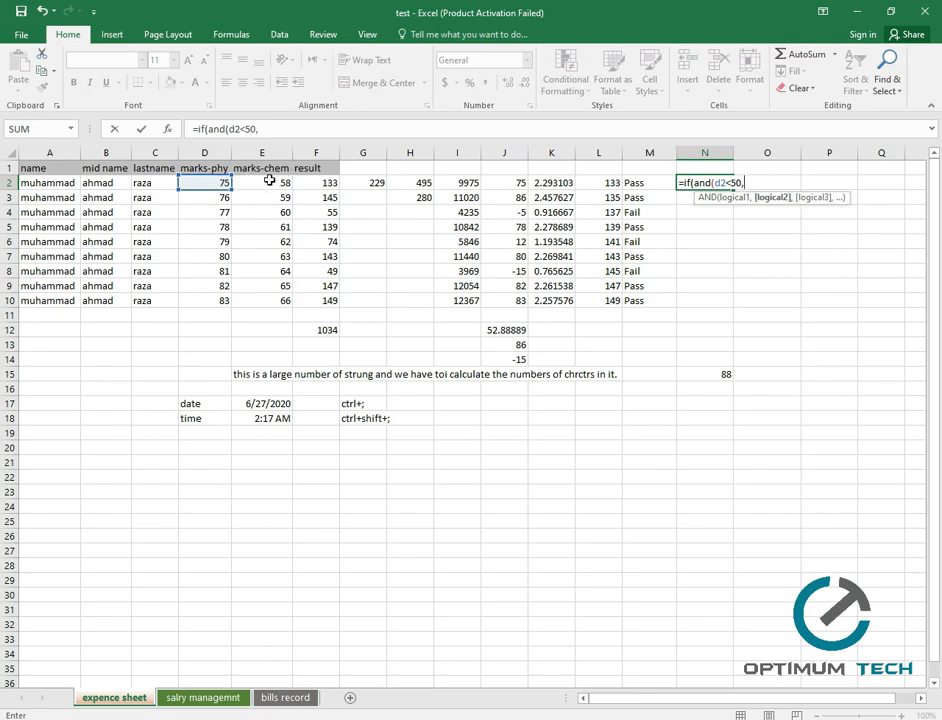
pyautogui.write('e')
pyautogui.write('2<')
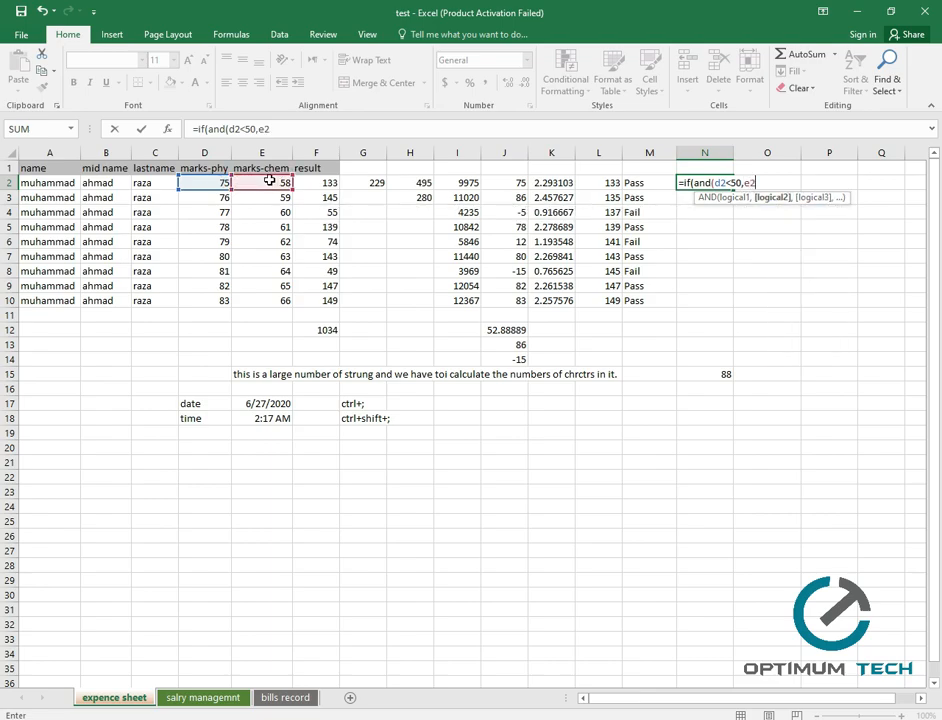
pyautogui.write('50')
pyautogui.write(')')
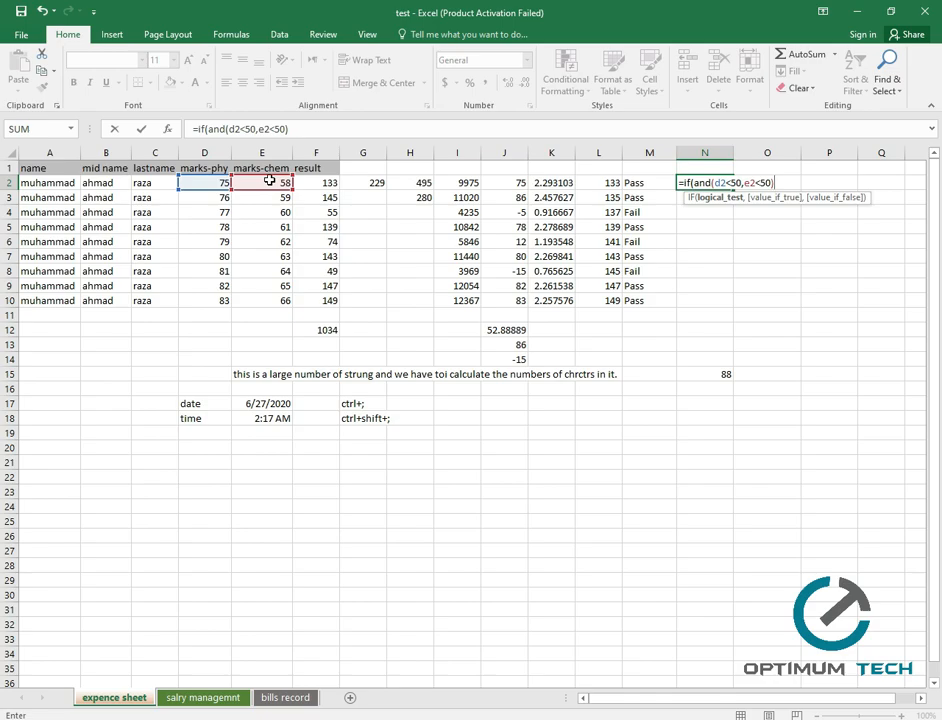
pyautogui.write(',"Pass"')
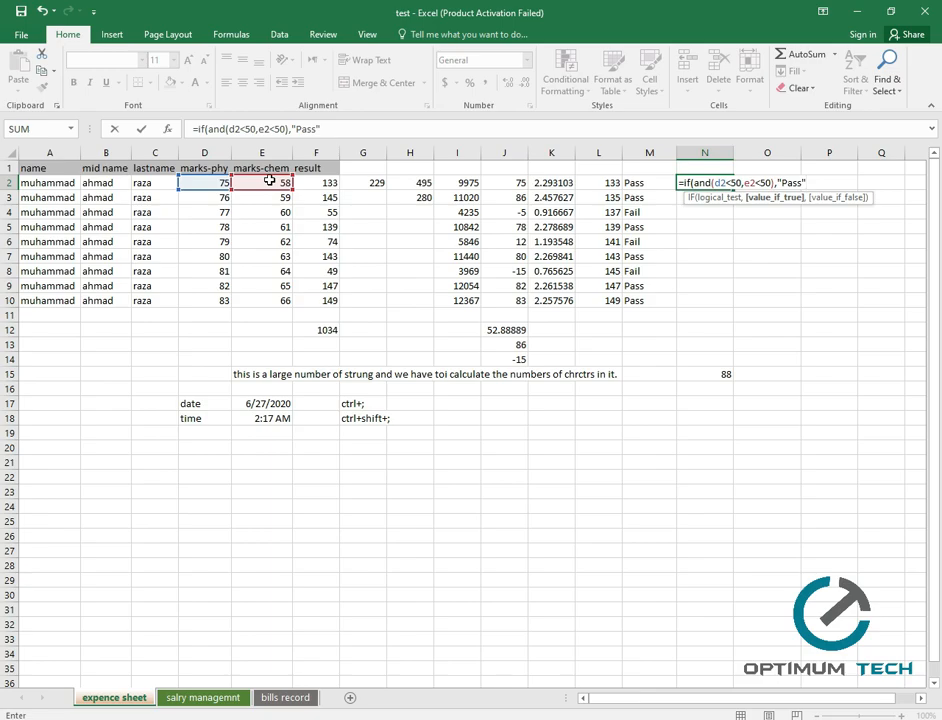
pyautogui.write(',')
pyautogui.write('"Fail')
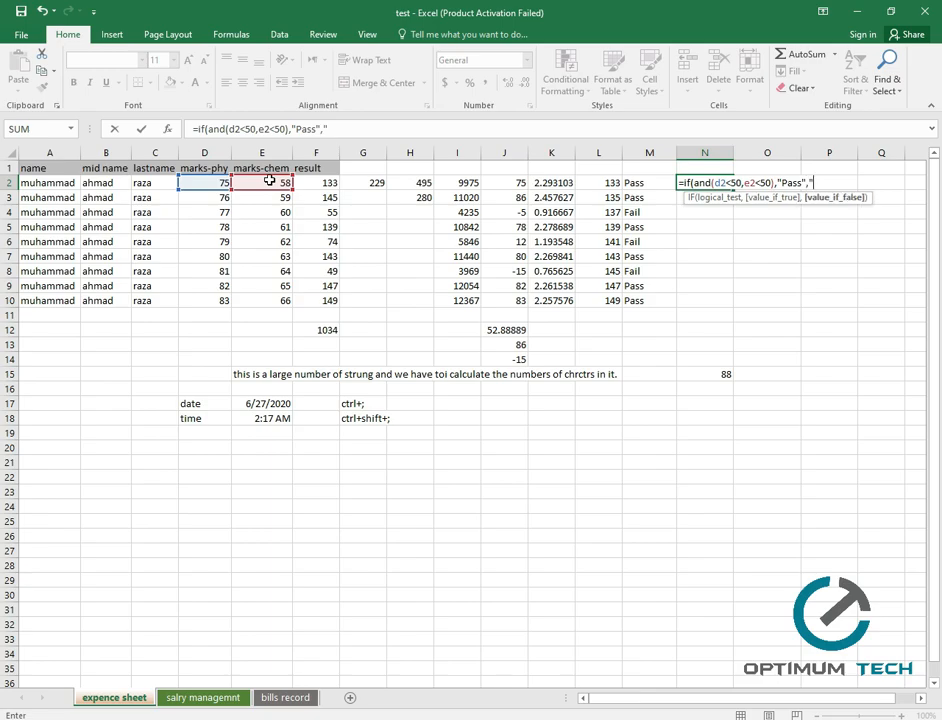
pyautogui.write('")')
pyautogui.press('Return')
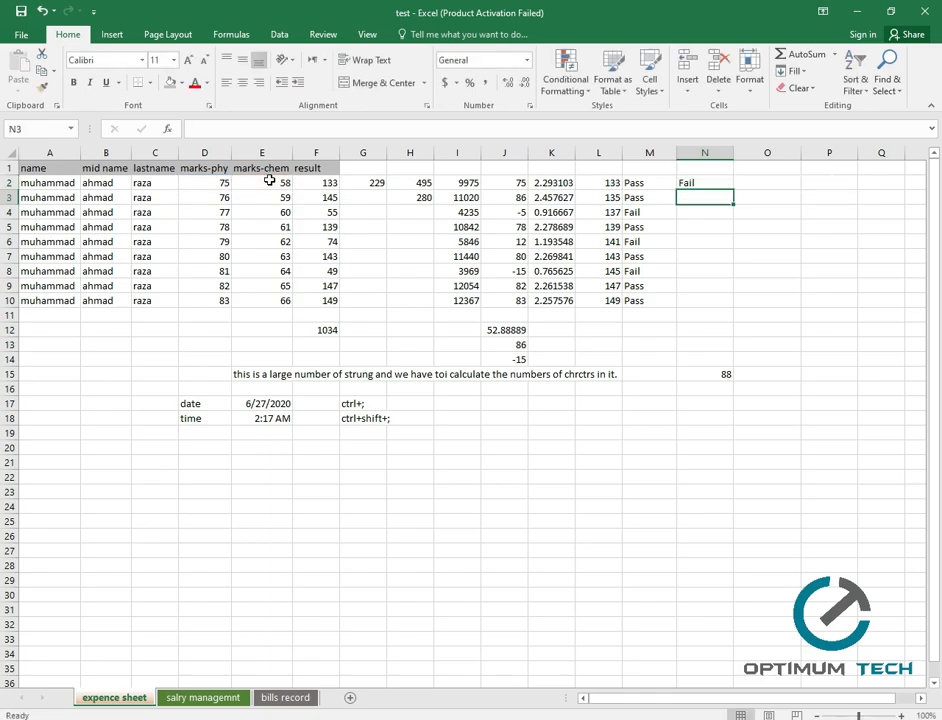
# Change both conditions in N2 to D2>50 and E2>50 so it shows Pass.
pyautogui.click(702, 183)
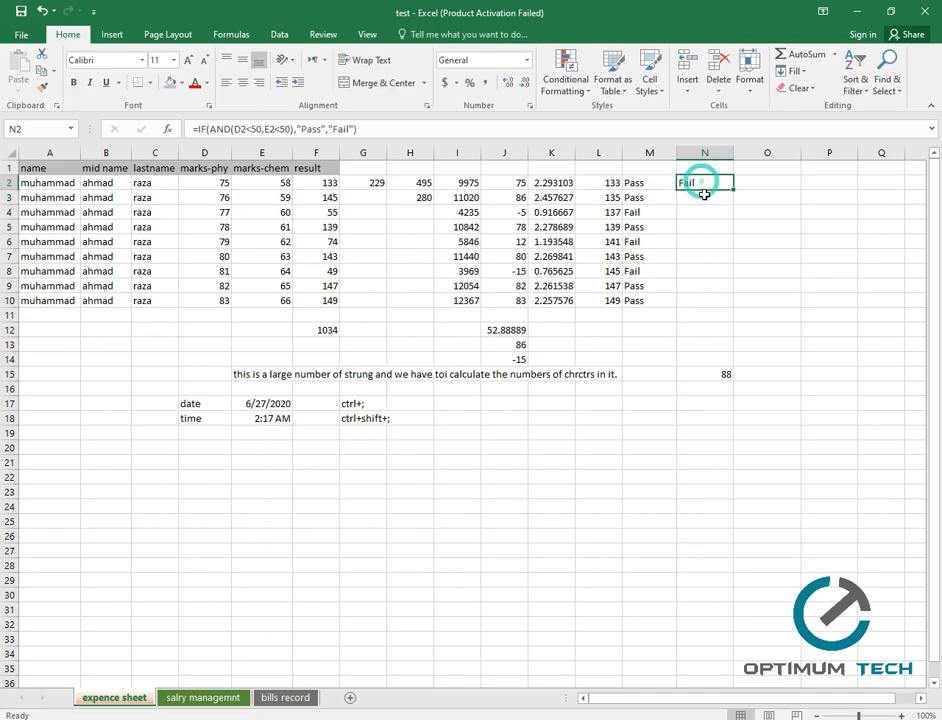
pyautogui.click(253, 129)
pyautogui.click(255, 129)
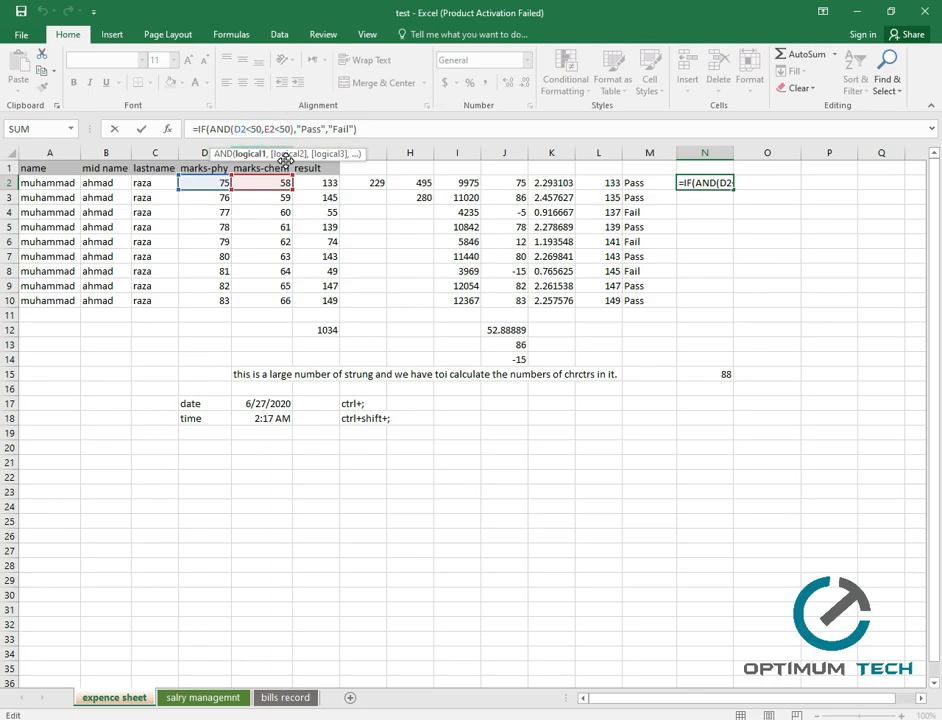
pyautogui.press('BackSpace')
pyautogui.write('>')
pyautogui.press('Right')
pyautogui.press('Right')
pyautogui.press('Right')
pyautogui.press('Right')
pyautogui.press('Right')
pyautogui.press('Right')
pyautogui.press('Right')
pyautogui.press('Right')
pyautogui.press('Right')
pyautogui.press('Right')
pyautogui.press('BackSpace')
pyautogui.write('>')
pyautogui.hotkey('ctrl', 'Return')
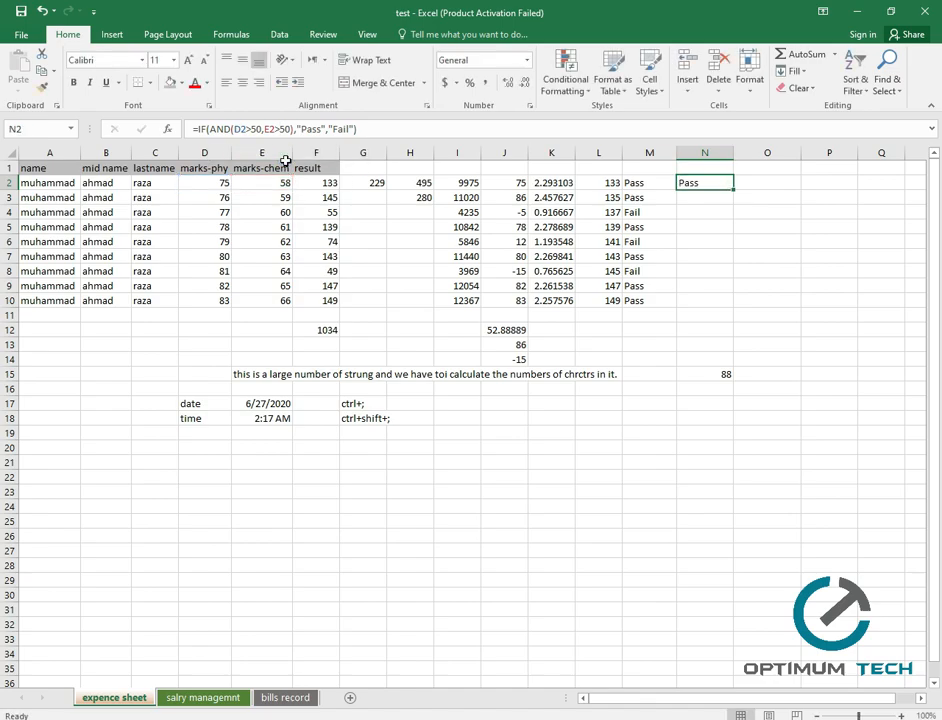
# Fill the N2 formula down to N10.
pyautogui.click(690, 228)
pyautogui.click(688, 183)
pyautogui.moveTo(734, 191); pyautogui.dragTo(736, 307)
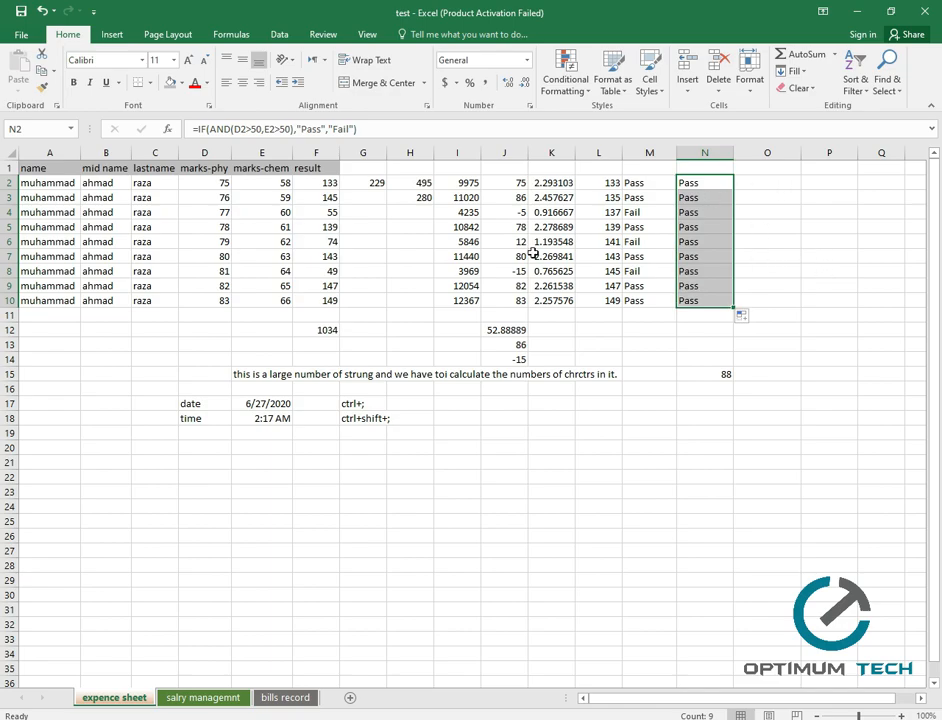
# Change the physics mark in D3 to 45.
pyautogui.click(223, 198)
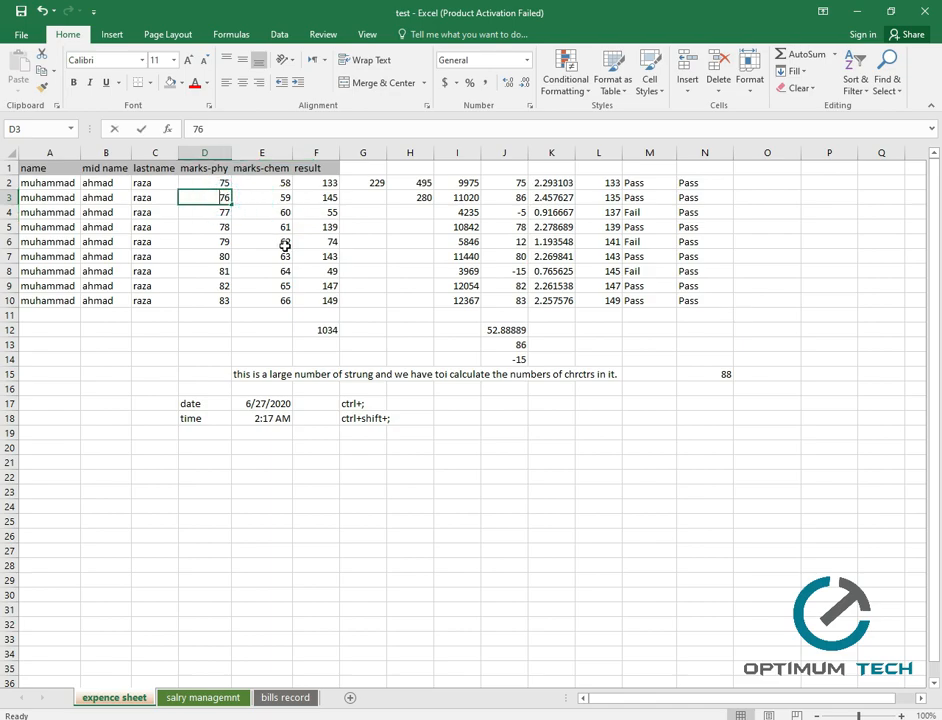
pyautogui.write('45')
pyautogui.press('Return')
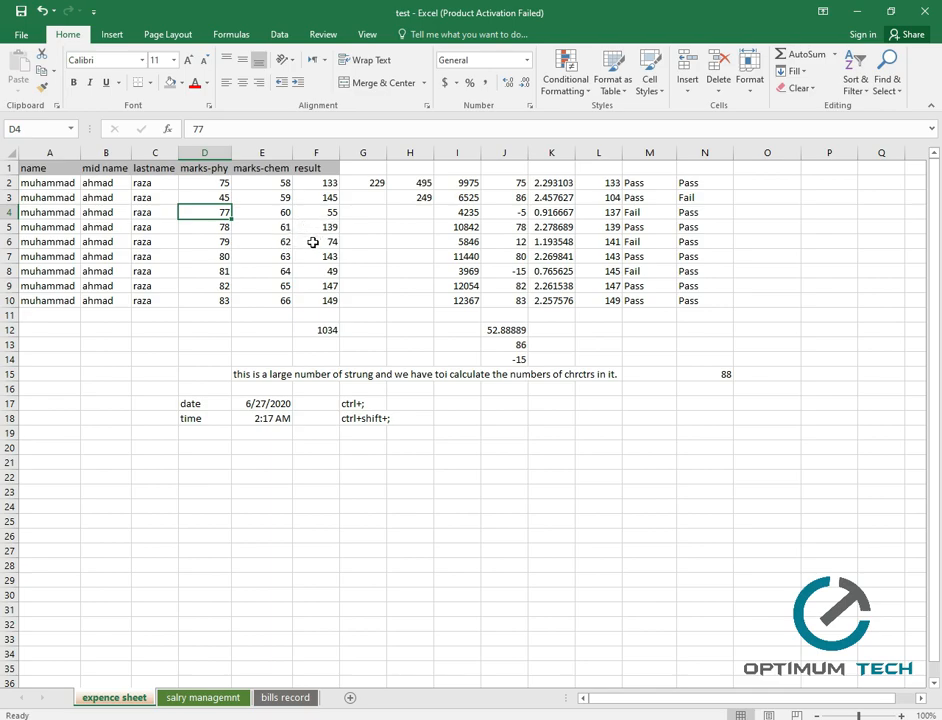
pyautogui.click(212, 197)
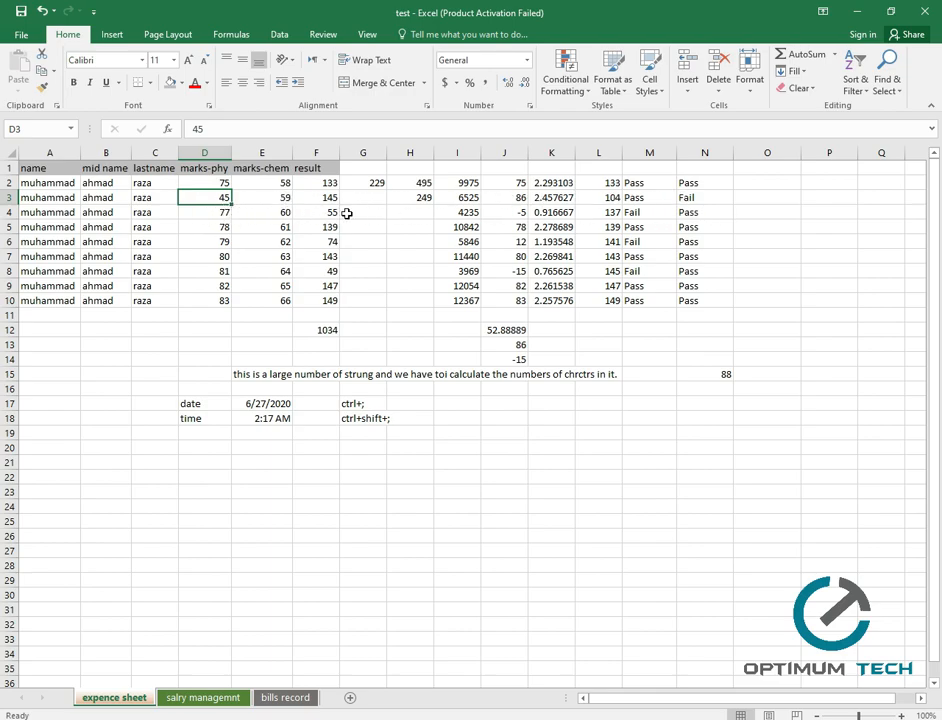
# Change the chemistry mark in E5 to 48, then review the resulting Pass/Fail formulas.
pyautogui.click(282, 228)
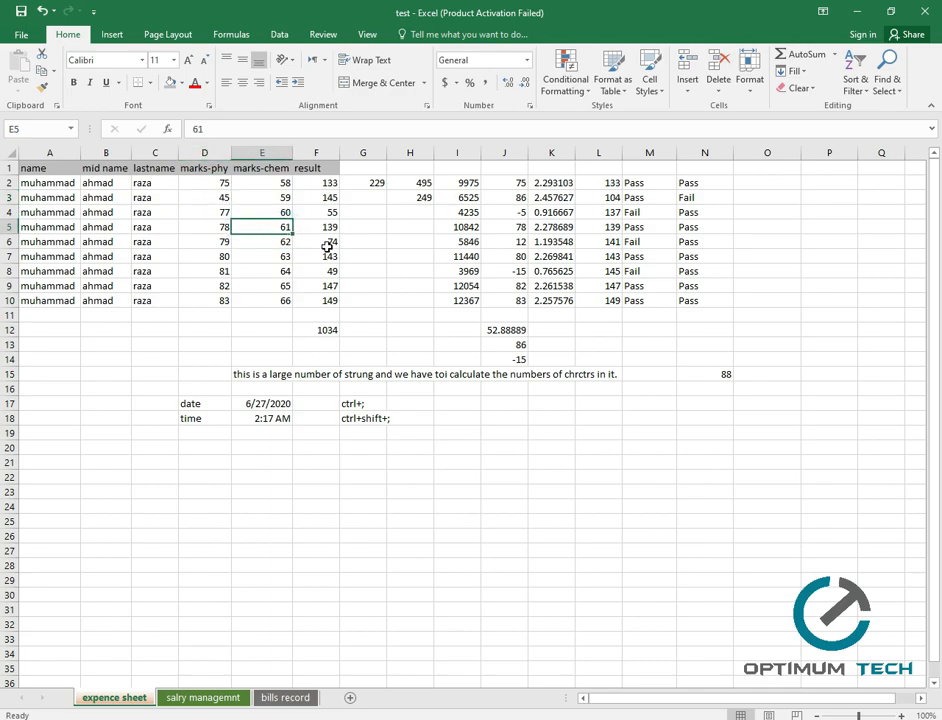
pyautogui.write('48')
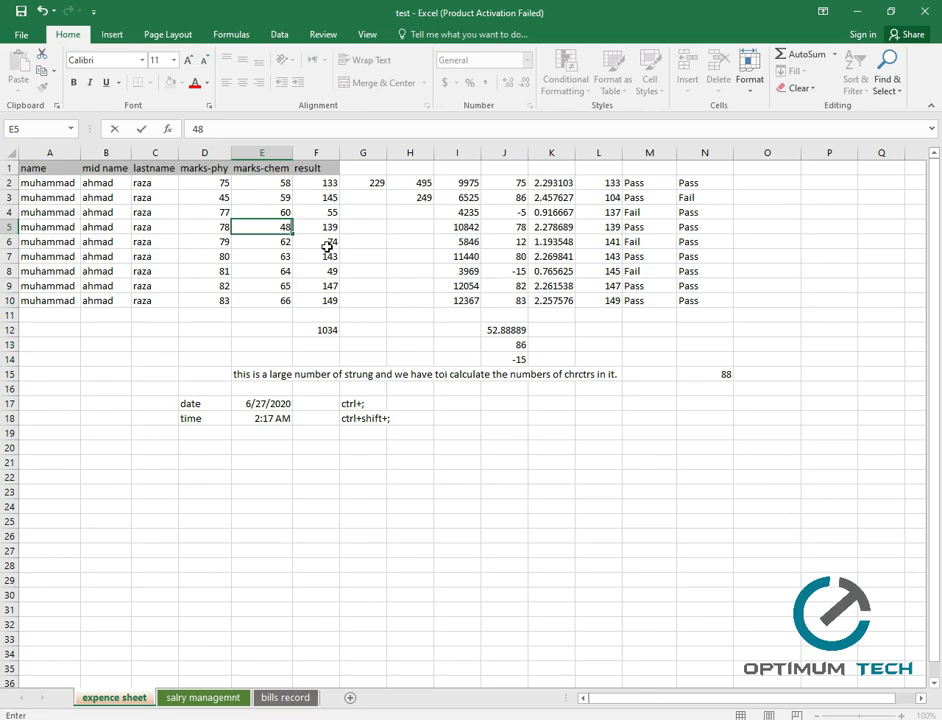
pyautogui.click(327, 246)
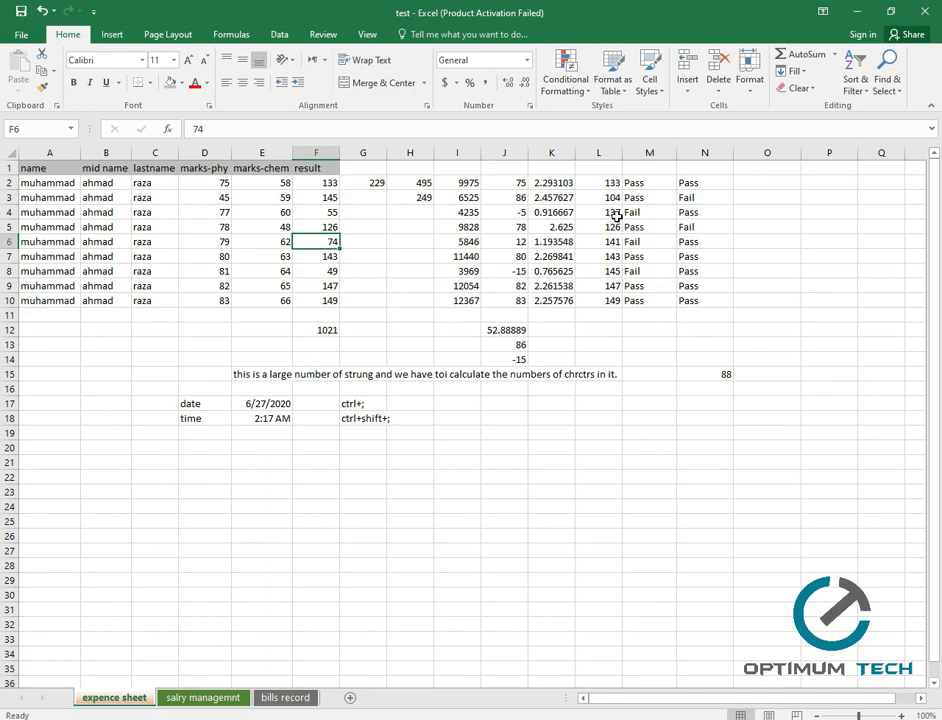
pyautogui.click(650, 198)
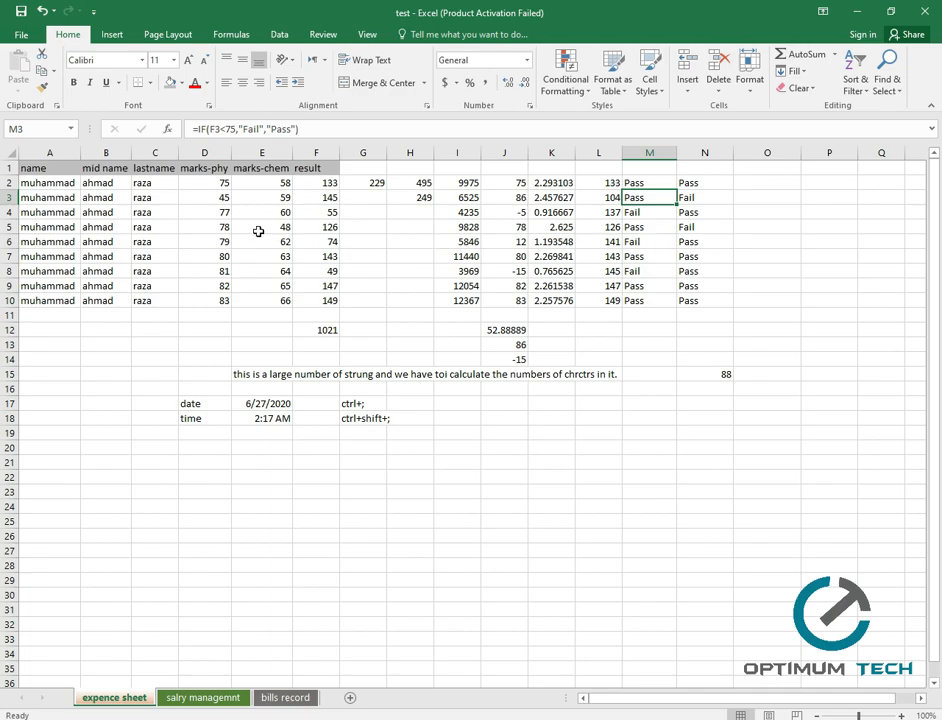
pyautogui.click(699, 258)
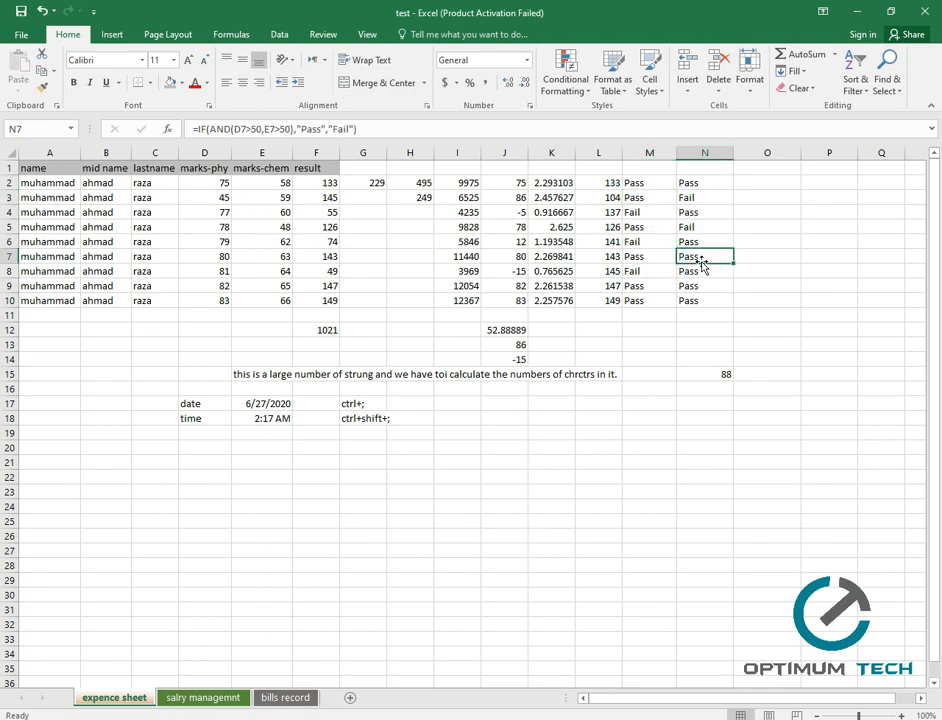
pyautogui.click(637, 243)
pyautogui.click(694, 243)
pyautogui.click(634, 256)
pyautogui.click(633, 199)
pyautogui.click(548, 212)
pyautogui.click(465, 212)
pyautogui.click(275, 241)
pyautogui.click(558, 257)
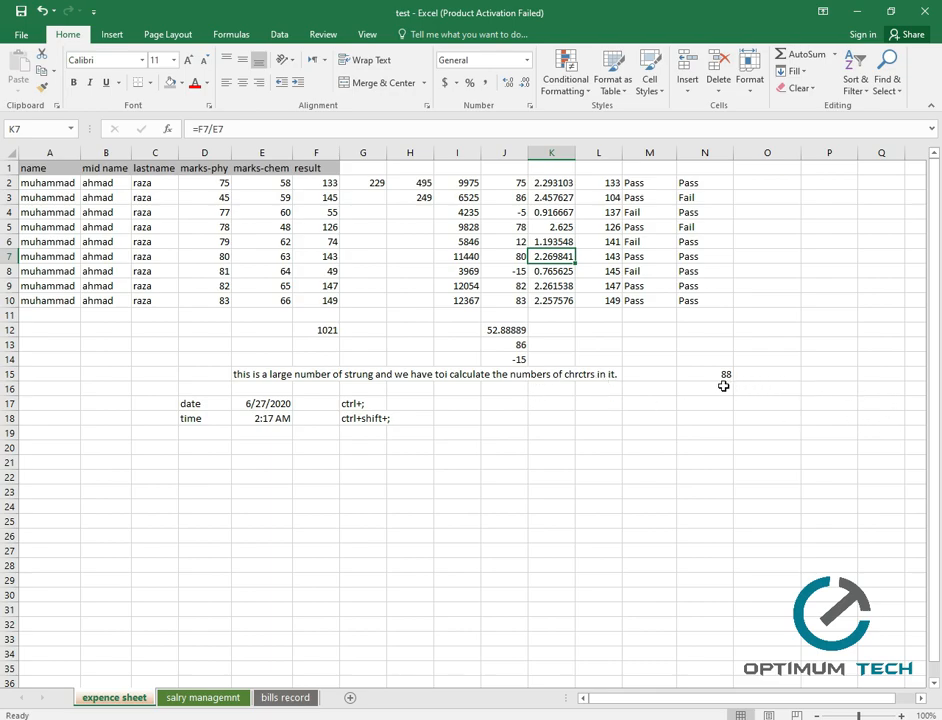
pyautogui.click(694, 431)
pyautogui.click(600, 434)
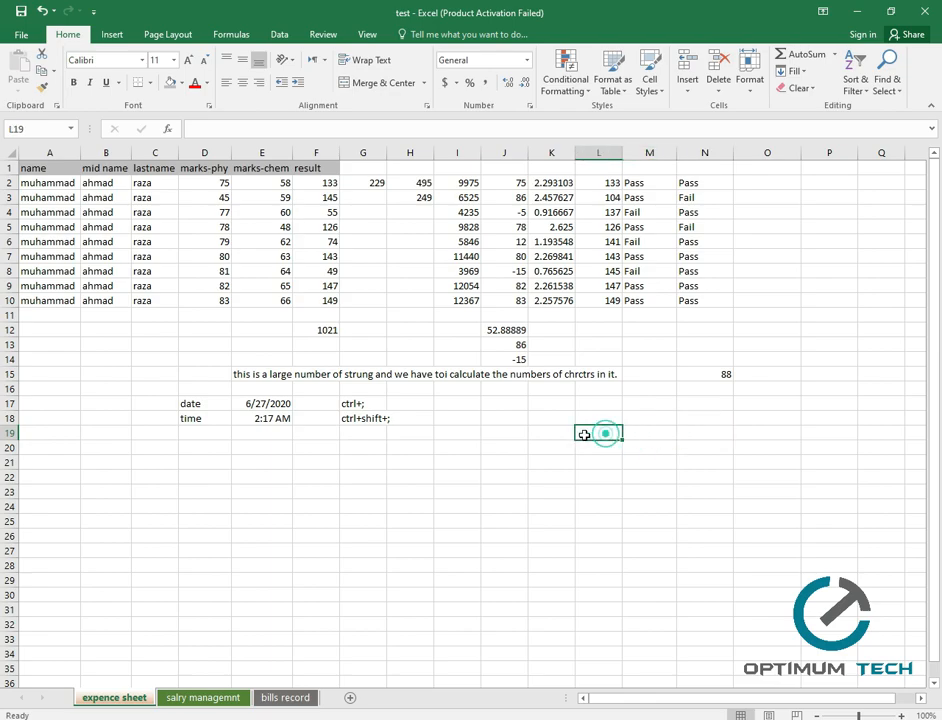
pyautogui.click(559, 431)
pyautogui.click(565, 417)
pyautogui.click(627, 417)
pyautogui.click(595, 415)
pyautogui.click(589, 404)
pyautogui.click(597, 415)
pyautogui.click(640, 403)
pyautogui.click(652, 416)
pyautogui.click(601, 420)
pyautogui.click(601, 430)
pyautogui.click(558, 416)
pyautogui.click(608, 417)
pyautogui.click(613, 433)
pyautogui.click(545, 432)
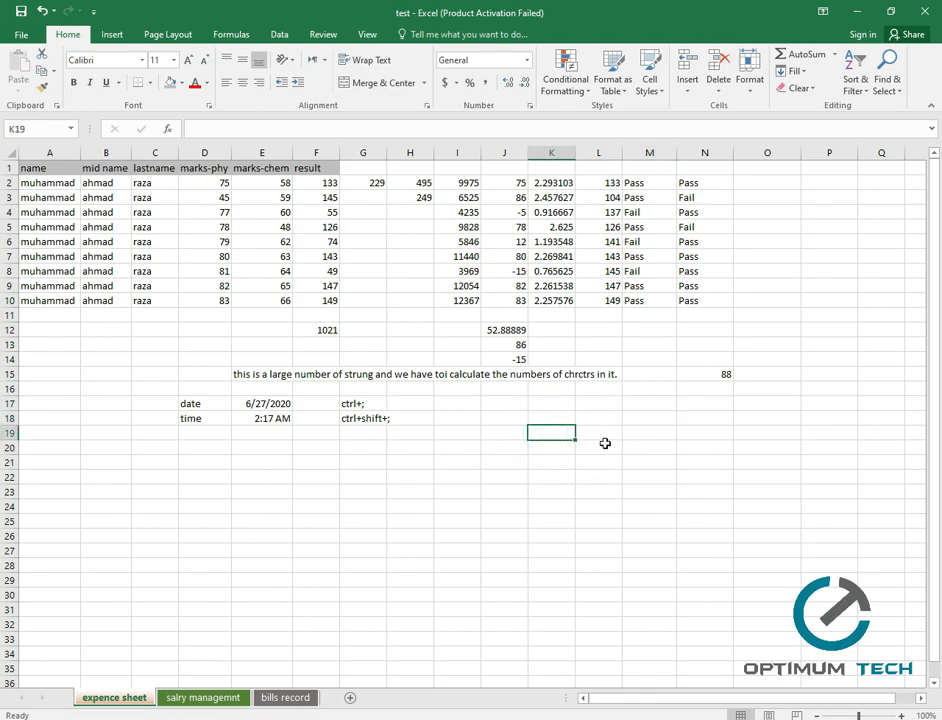
pyautogui.click(603, 432)
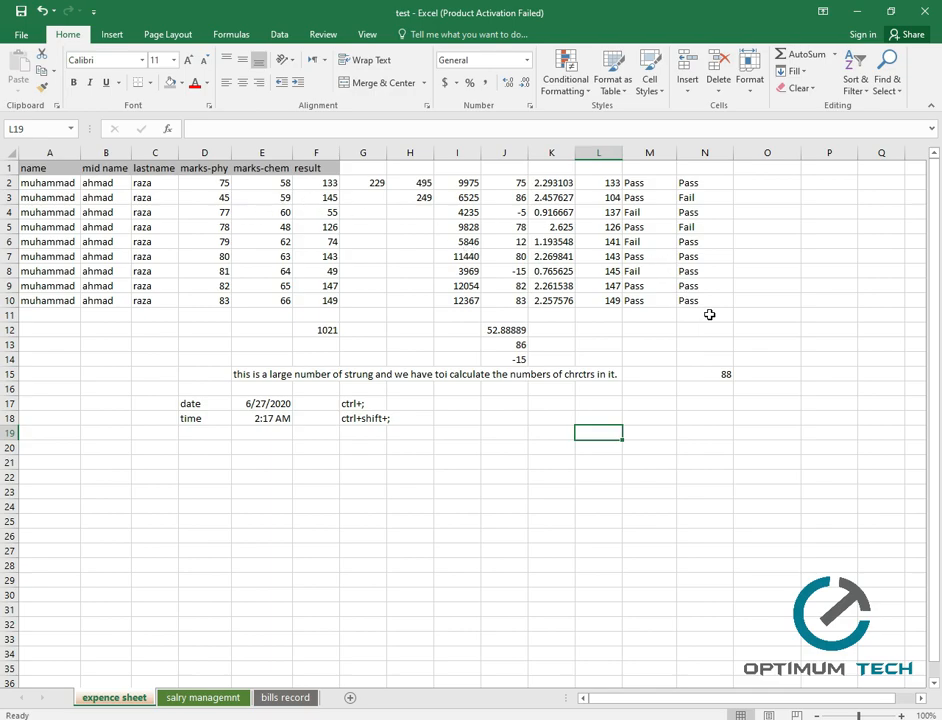
# Apply a Duplicate Values rule to A1:N10 with Green Fill with Dark Green Text.
pyautogui.moveTo(718, 304); pyautogui.dragTo(17, 185)
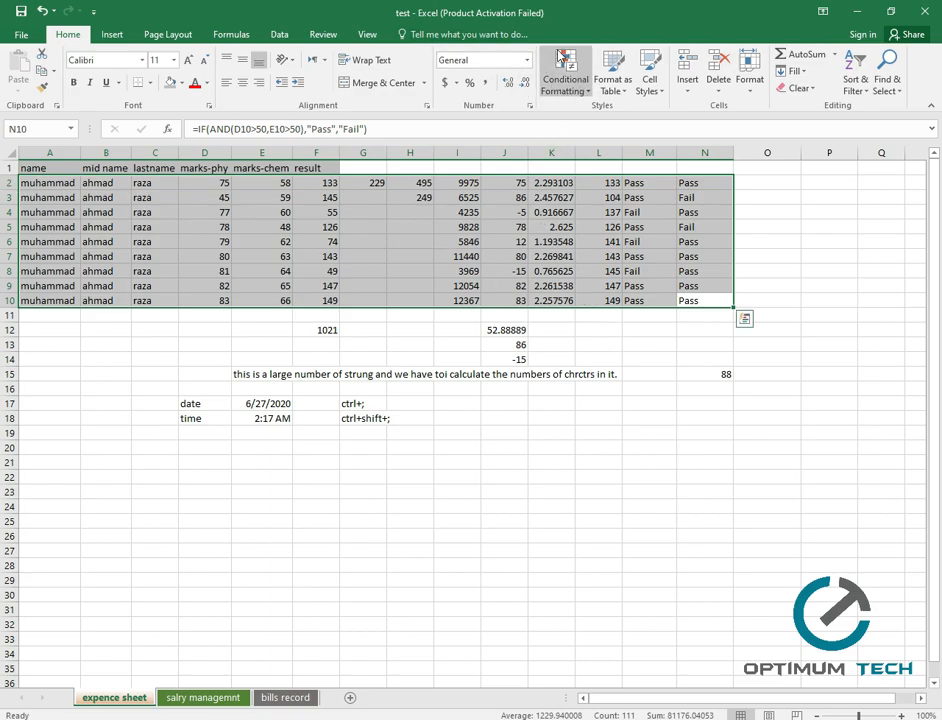
pyautogui.click(585, 88)
pyautogui.moveTo(627, 121)
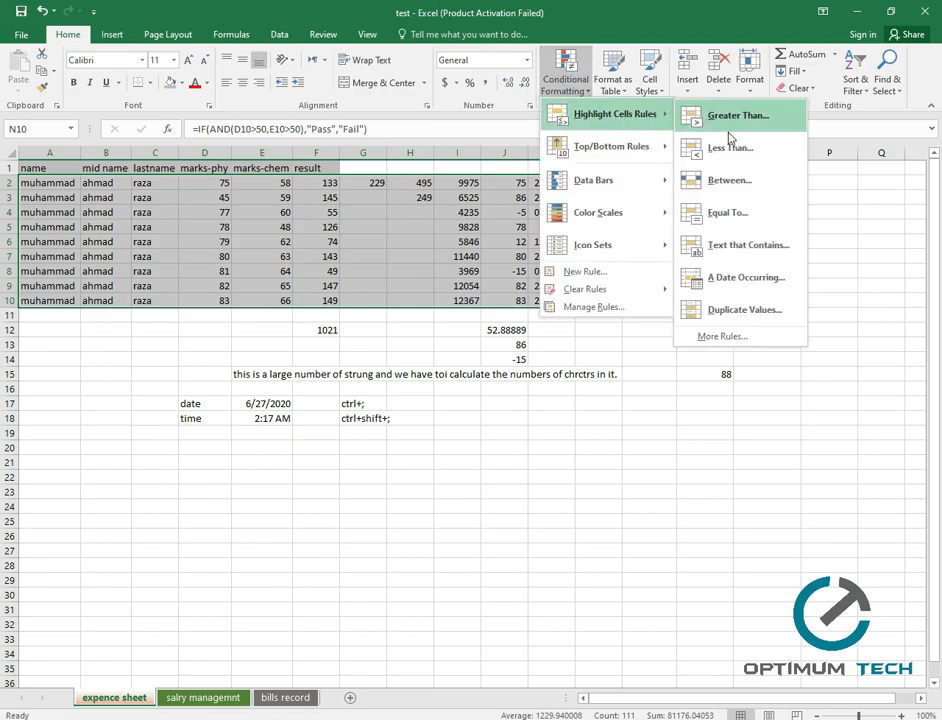
pyautogui.click(757, 313)
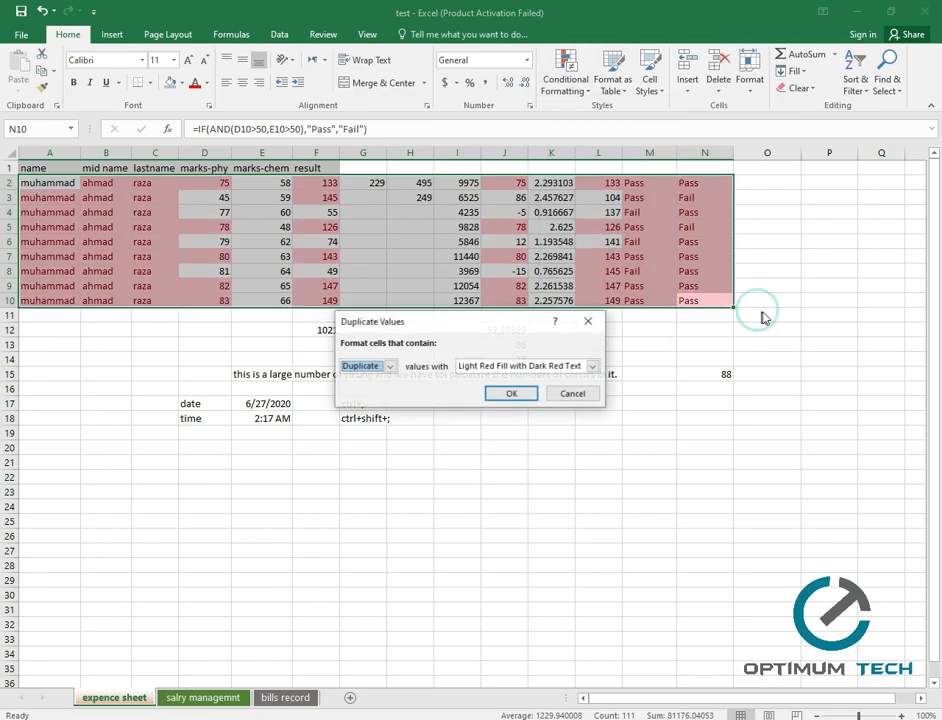
pyautogui.click(388, 367)
pyautogui.click(386, 368)
pyautogui.click(390, 367)
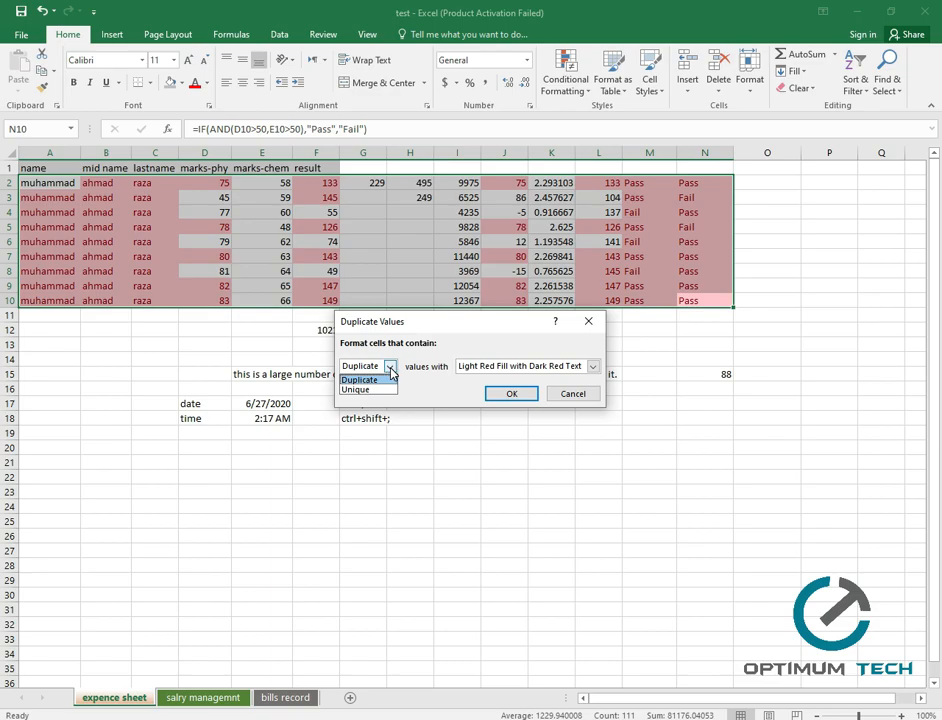
pyautogui.click(390, 369)
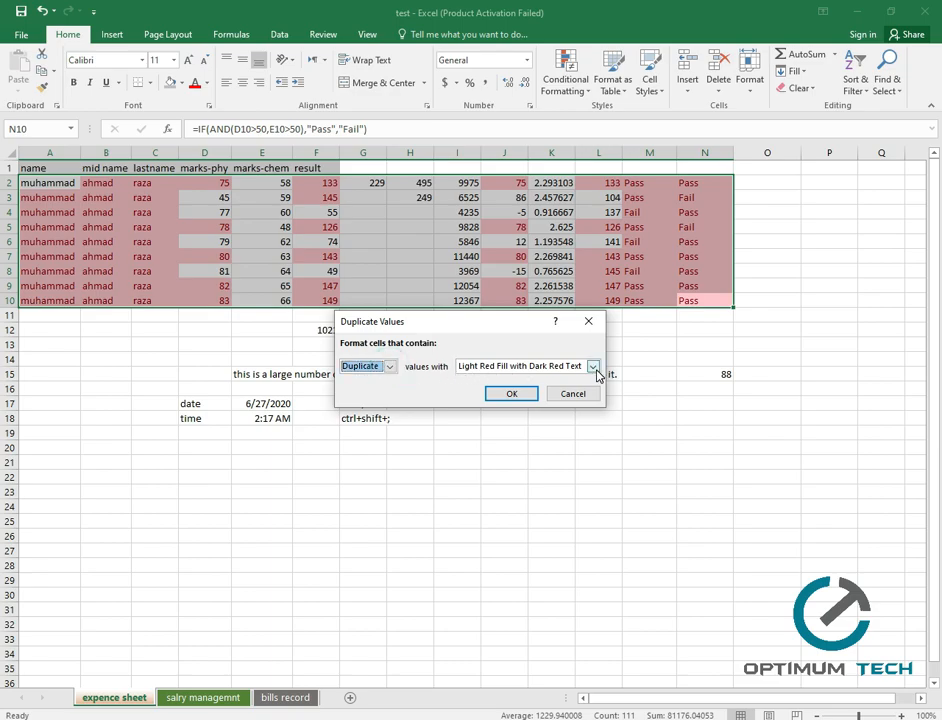
pyautogui.click(593, 367)
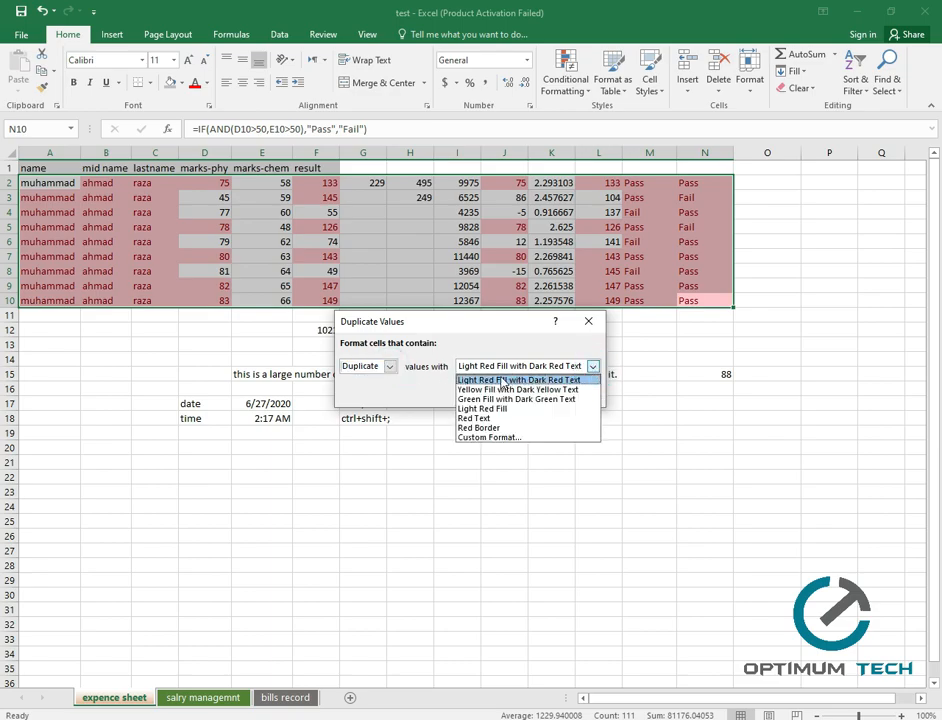
pyautogui.click(578, 401)
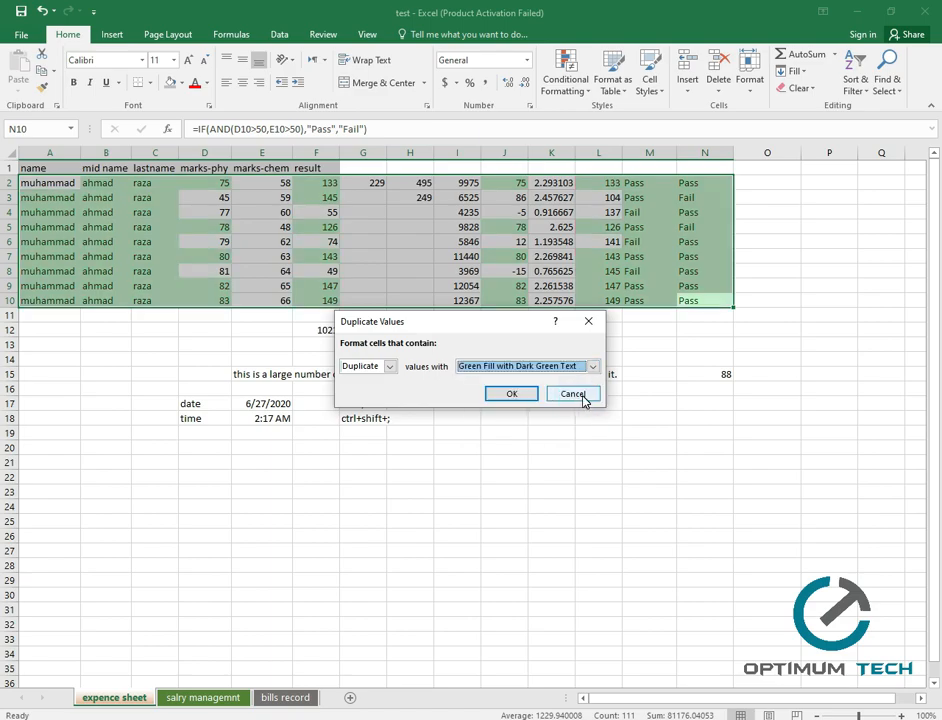
pyautogui.click(513, 395)
# Inspect which names in column A are highlighted as duplicates.
pyautogui.click(650, 432)
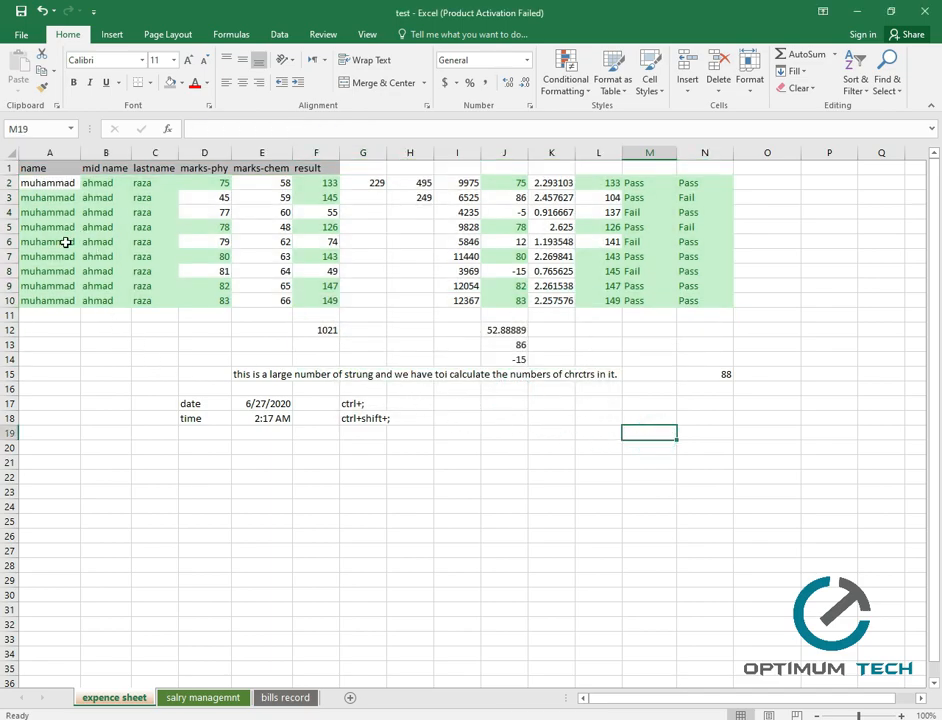
pyautogui.click(69, 355)
pyautogui.click(73, 252)
pyautogui.click(122, 258)
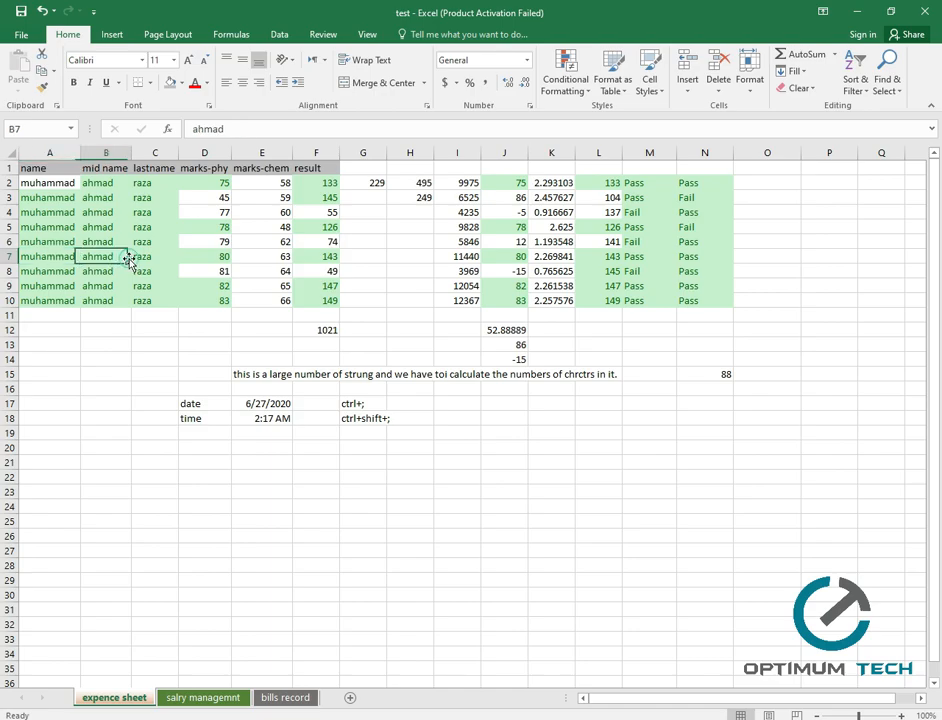
pyautogui.click(70, 184)
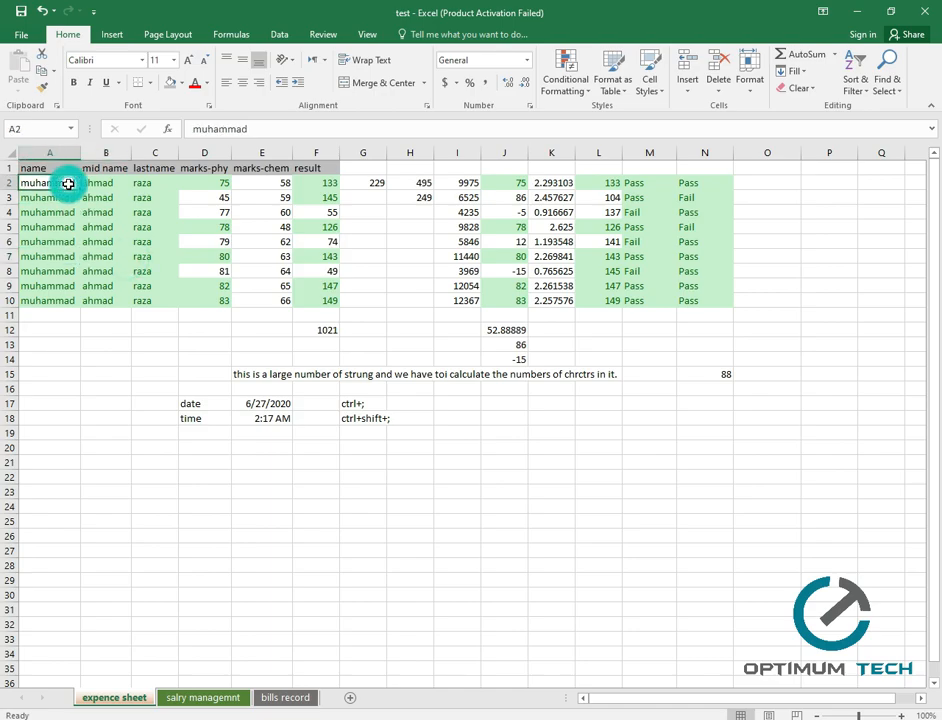
pyautogui.click(73, 238)
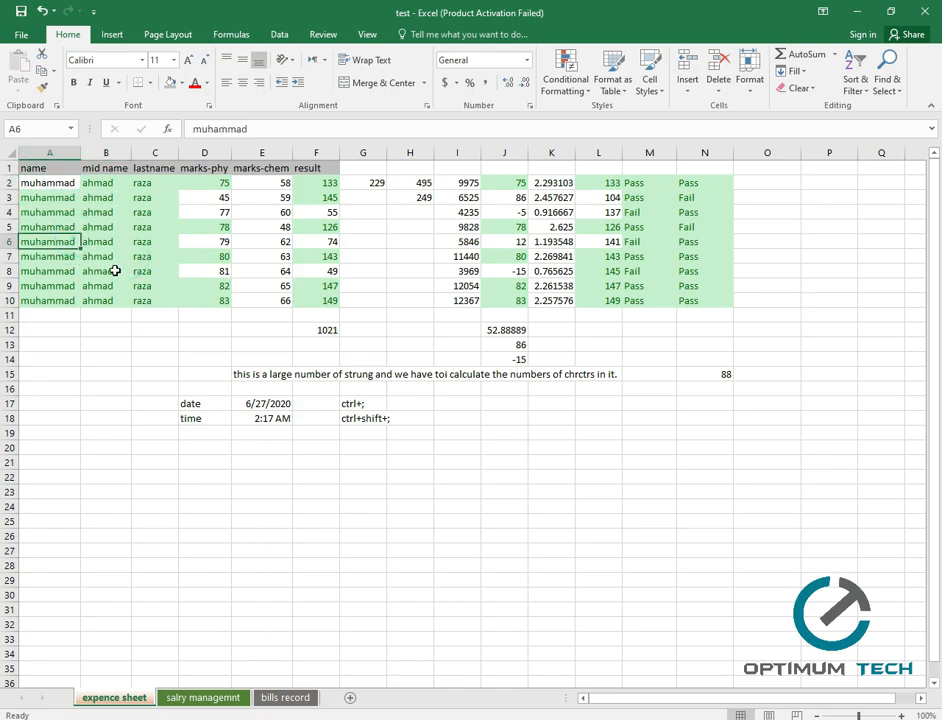